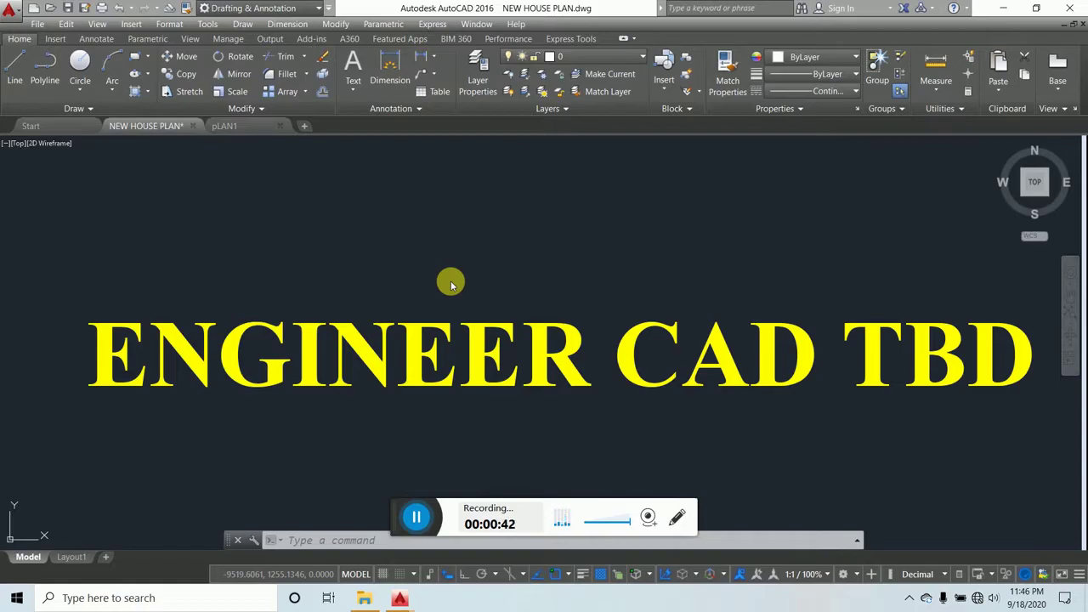
Examine the elevations and the two floor plans of the sample house drawing
scroll(450, 286, down, 4)
scroll(451, 294, down, 4)
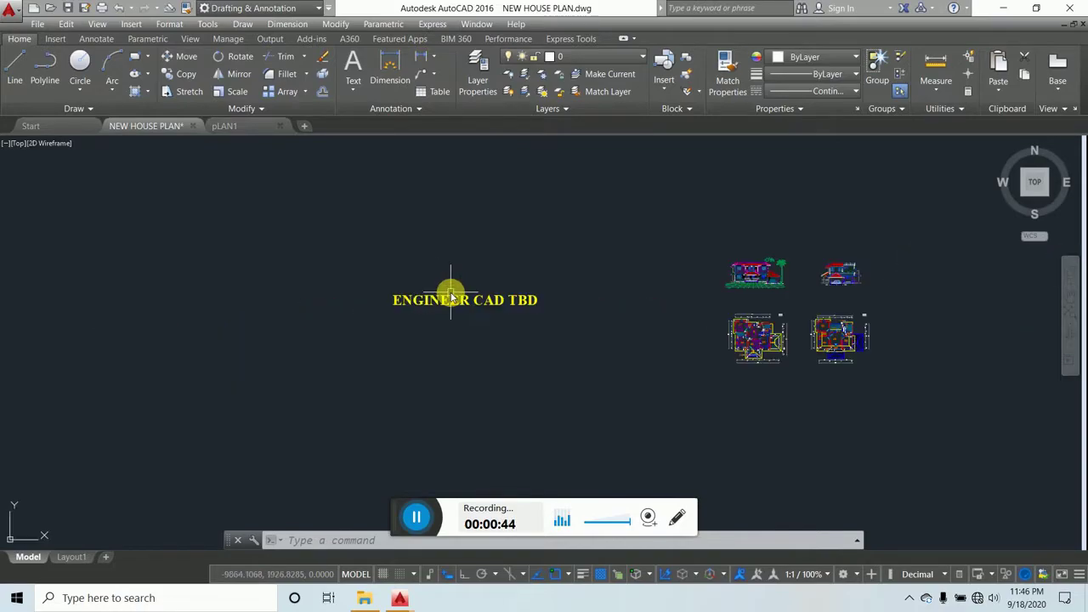
scroll(445, 258, down, 3)
scroll(668, 280, up, 6)
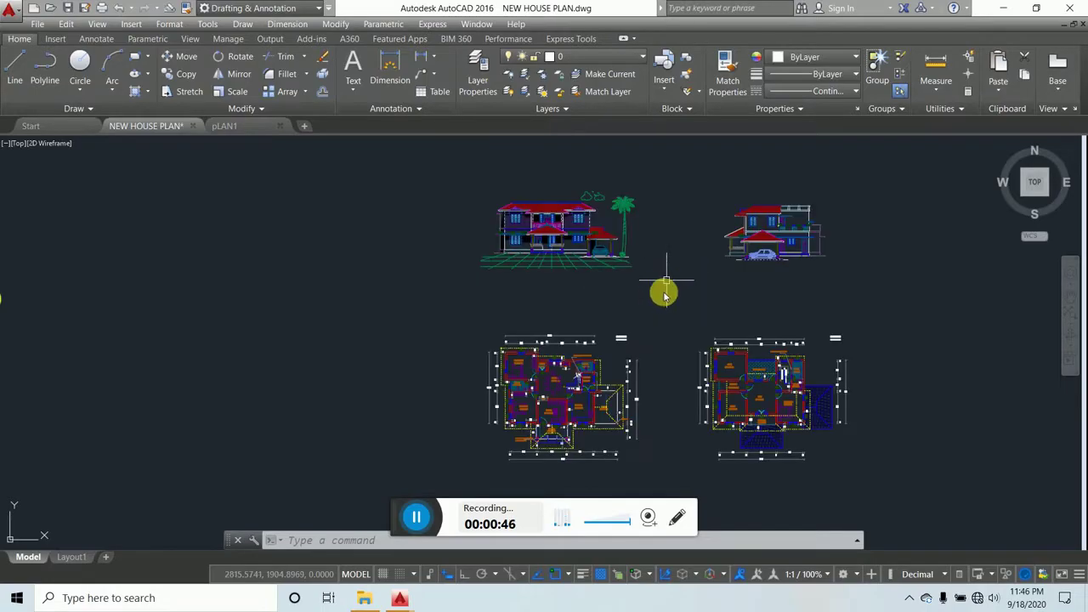
scroll(626, 323, up, 5)
mouse_move(627, 323)
middle_down()
mouse_move(592, 287)
mouse_move(491, 230)
mouse_move(418, 156)
mouse_move(395, 160)
middle_up()
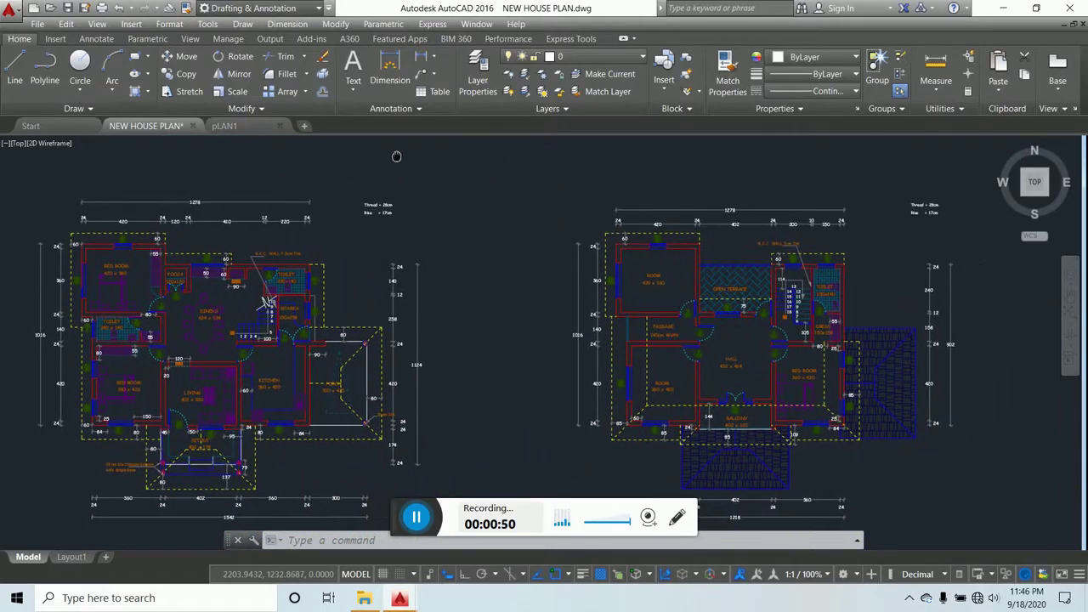
mouse_move(403, 506)
mouse_down()
mouse_move(404, 438)
mouse_move(163, 457)
mouse_move(80, 555)
mouse_move(67, 550)
mouse_up()
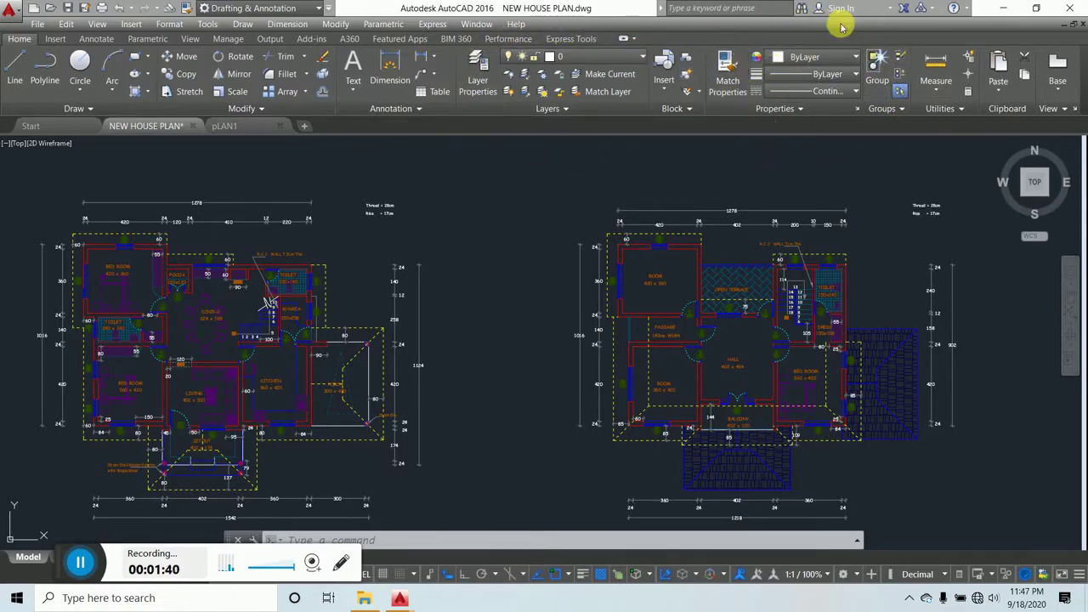
Freeze and thaw the Wall layer, then turn it off and back on
click(643, 58)
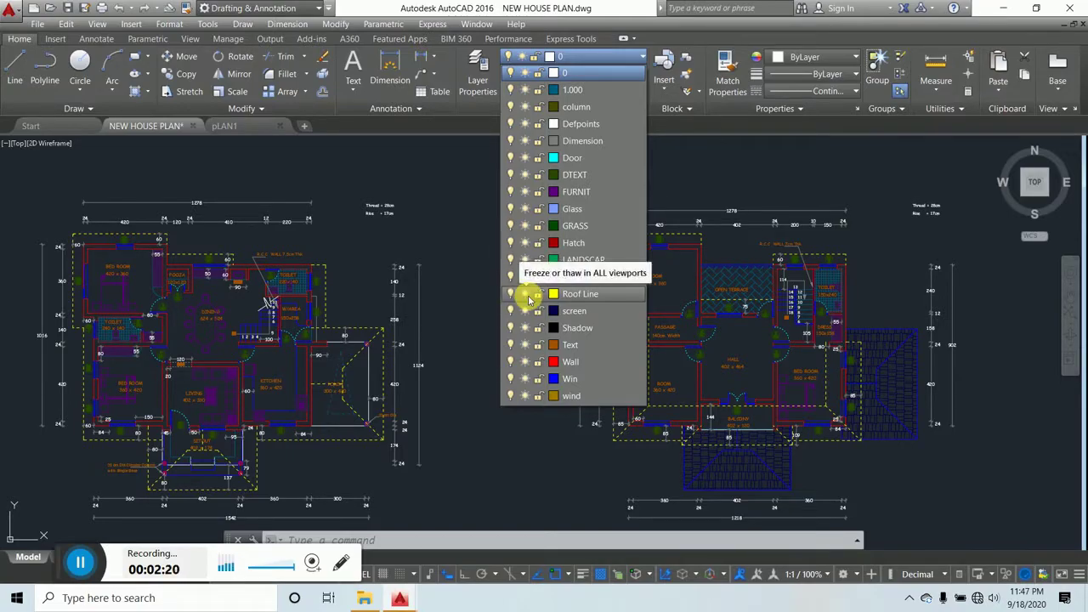
click(524, 362)
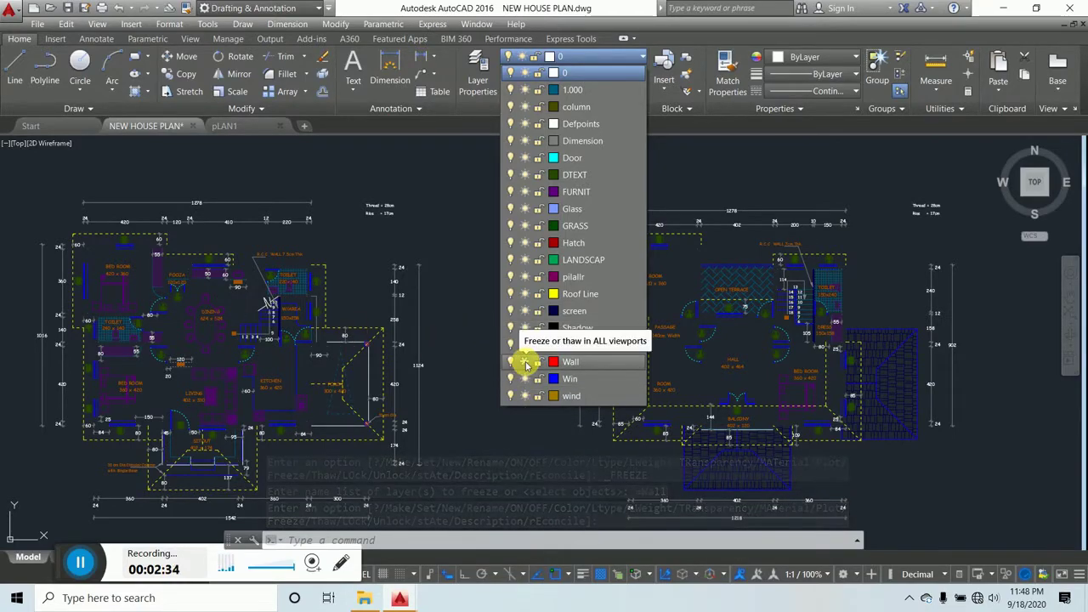
click(524, 363)
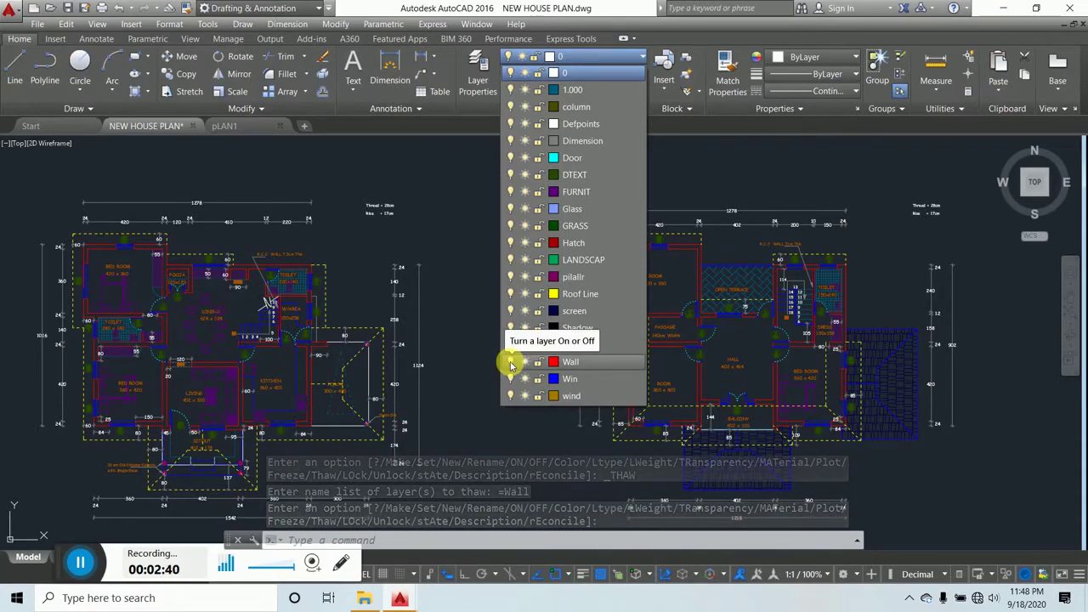
click(510, 363)
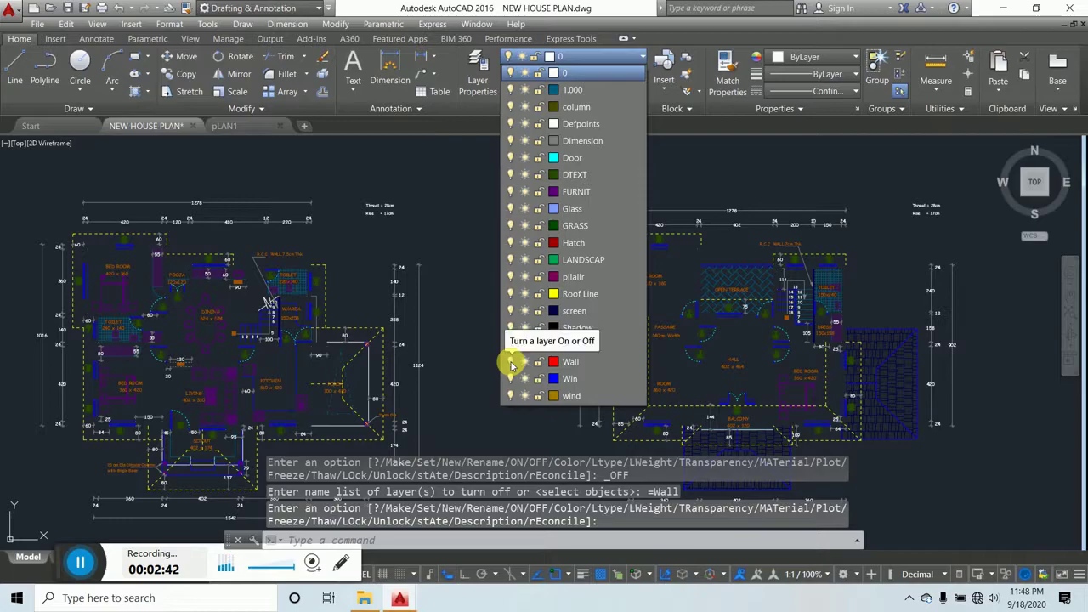
click(511, 364)
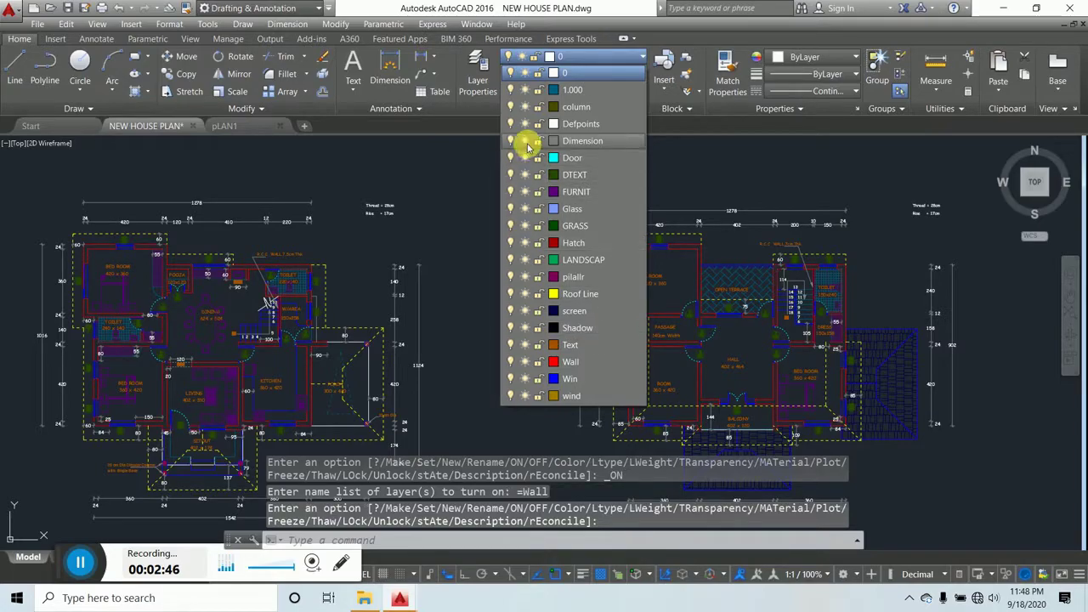
Freeze and thaw the Dimension layer, then turn it off and back on
click(525, 142)
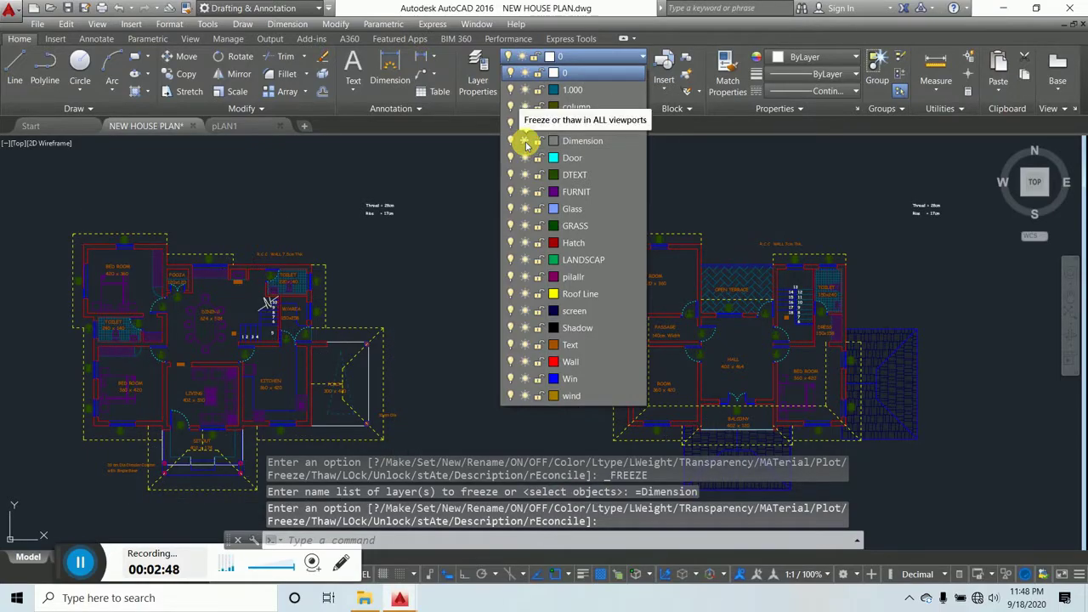
click(525, 142)
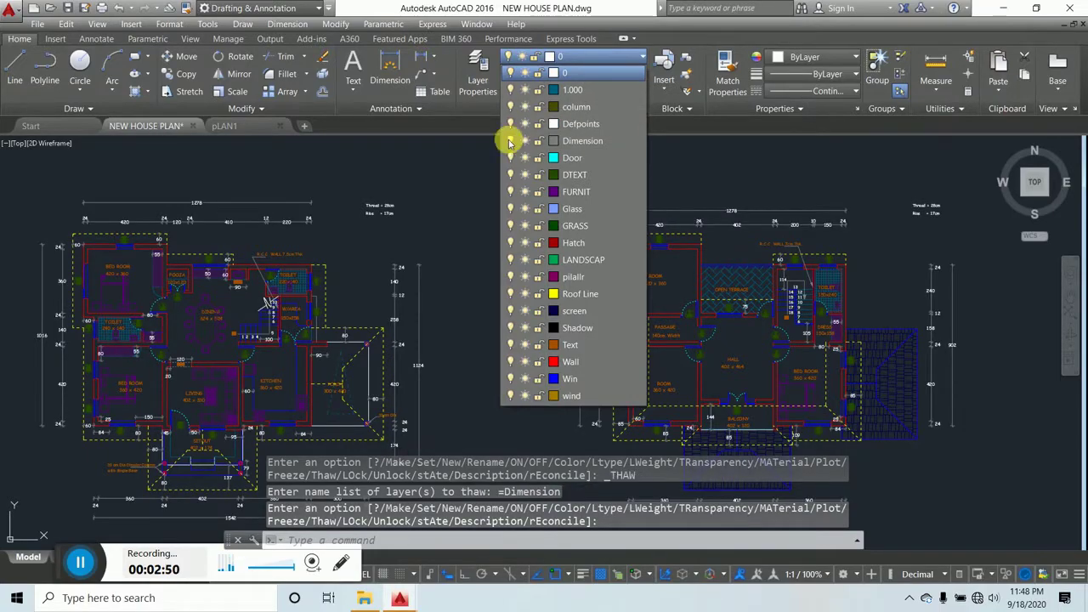
click(510, 142)
click(509, 141)
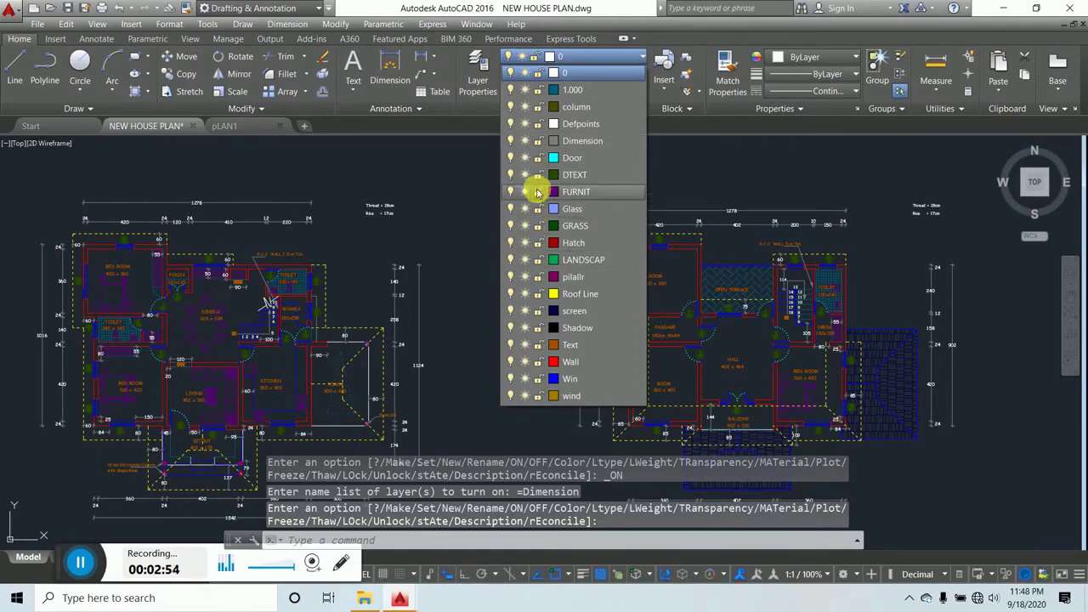
Freeze and thaw the FURNIT layer twice, then close the layer list
click(525, 192)
click(524, 193)
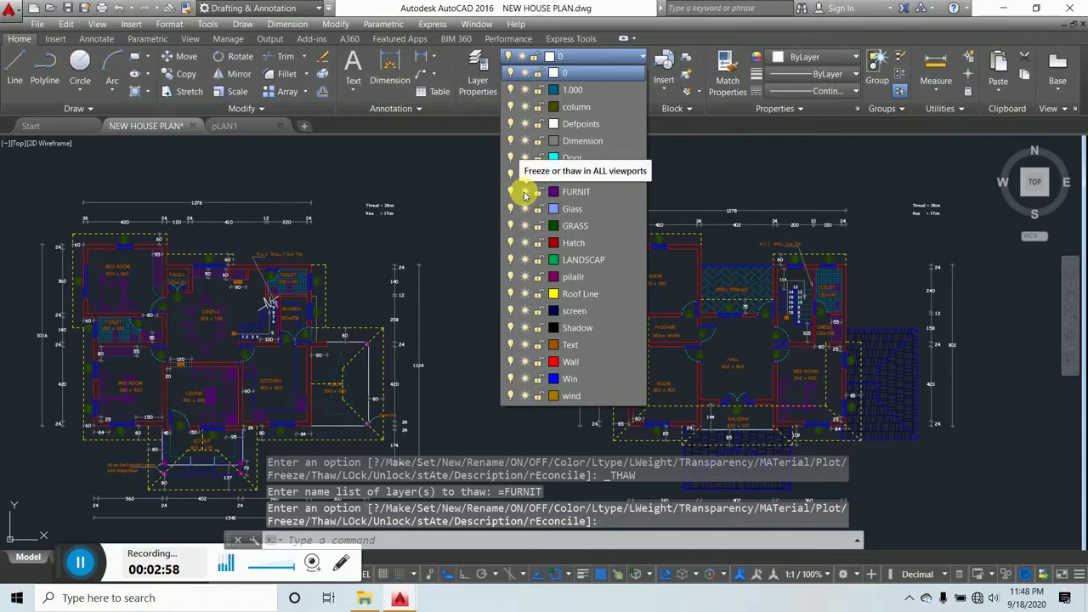
click(524, 193)
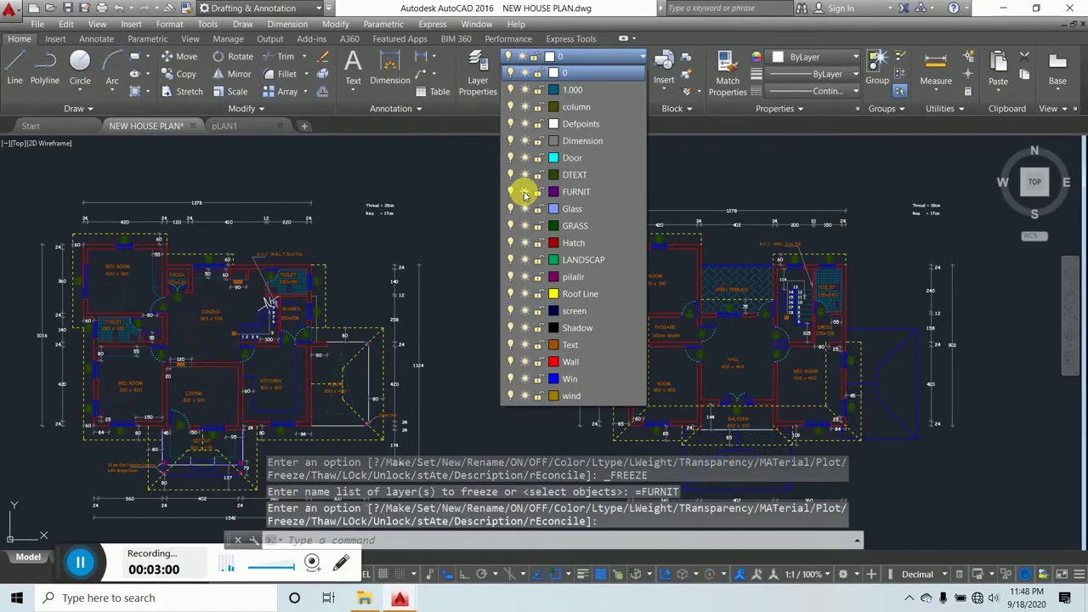
click(524, 192)
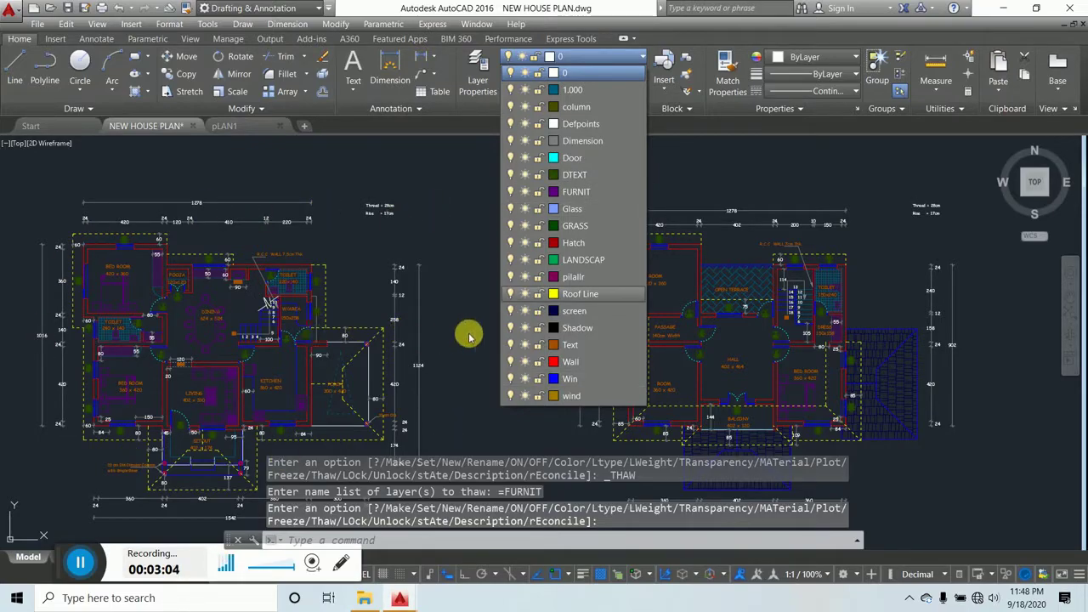
click(692, 174)
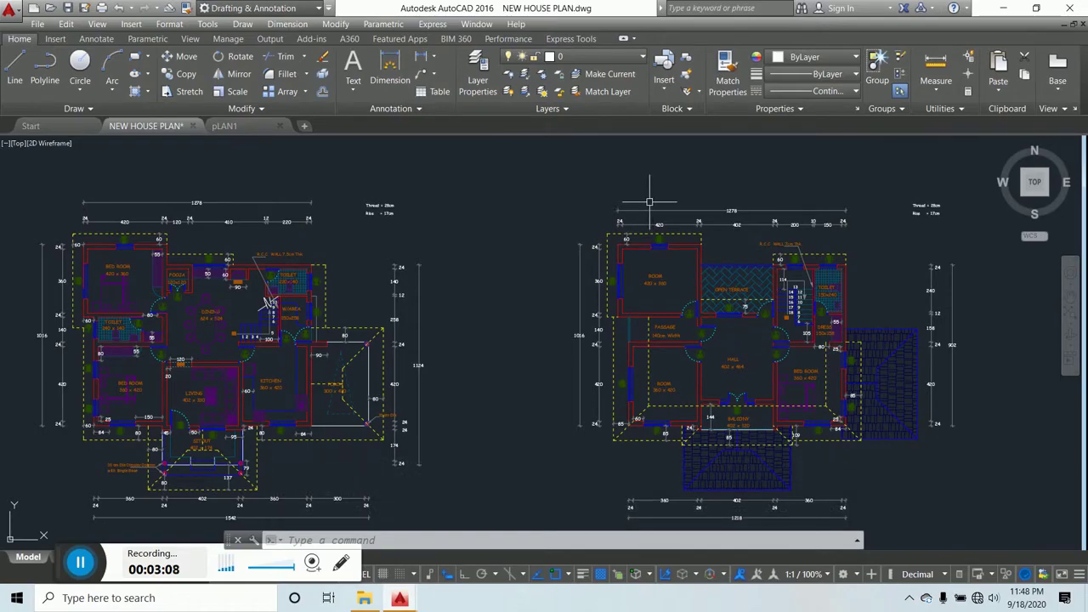
Switch to the pLAN1 drawing and turn off its grid display
click(225, 126)
key(Escape)
key(Escape)
key(Escape)
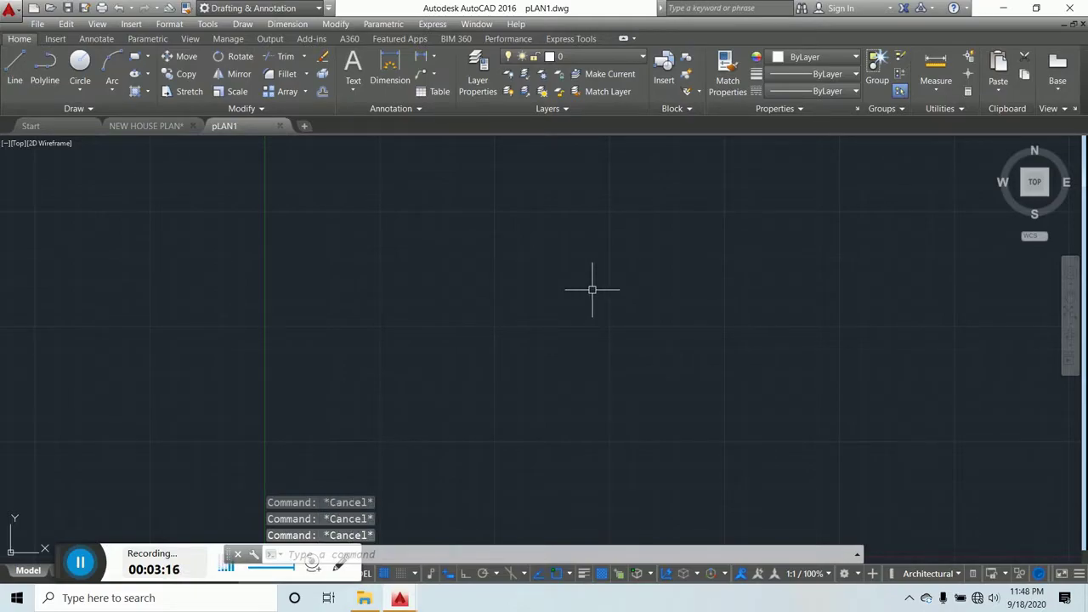
key(F7)
key(Escape)
key(Escape)
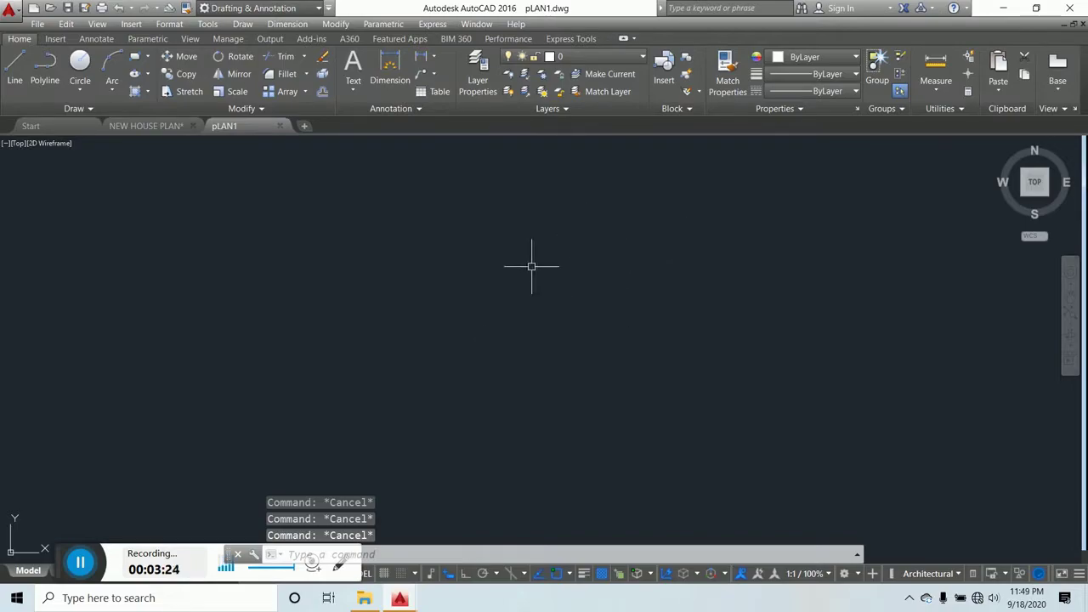
Create a new layer named 1.WALL in the Layer Properties Manager and give it colour 120
click(480, 84)
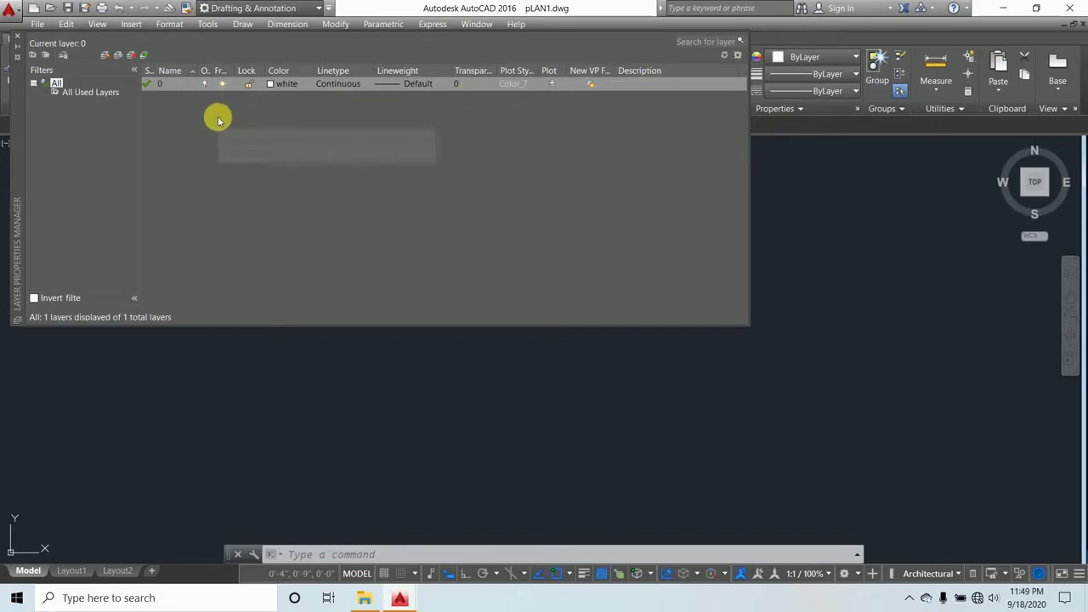
click(105, 56)
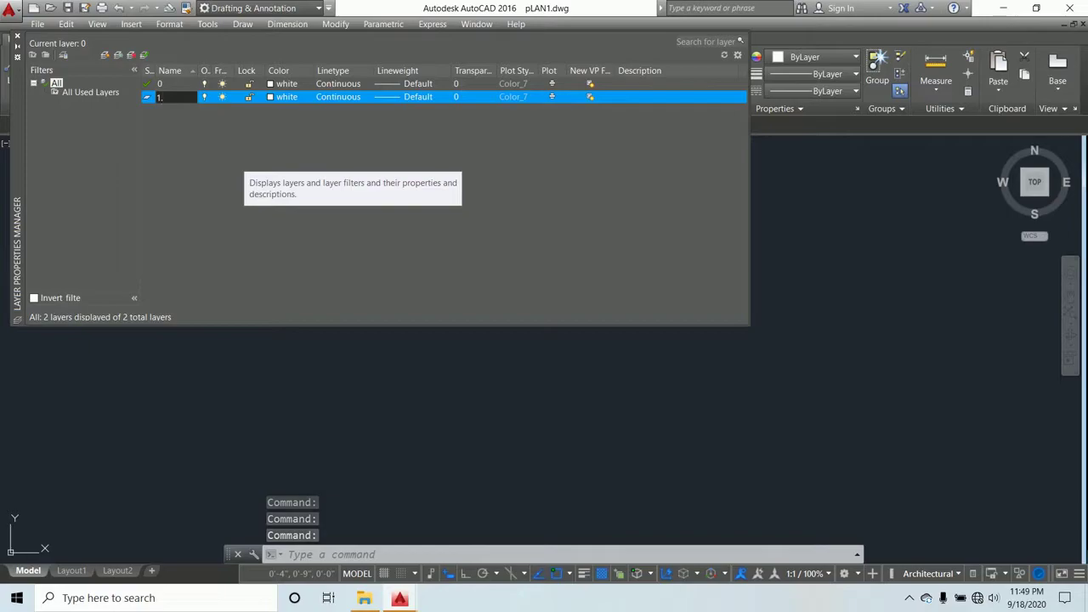
text(1.WALL)
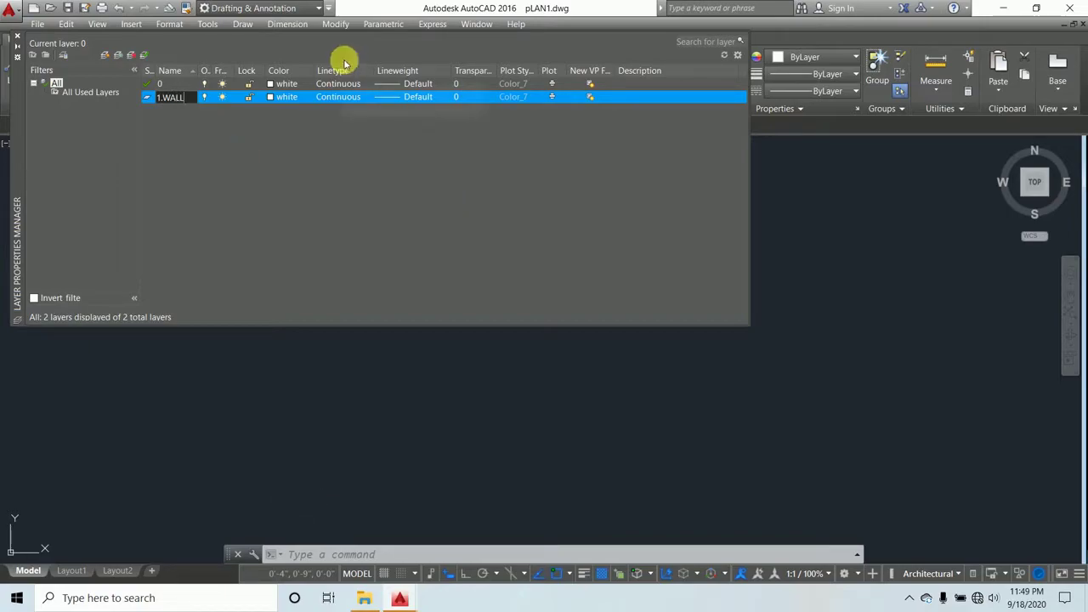
click(270, 97)
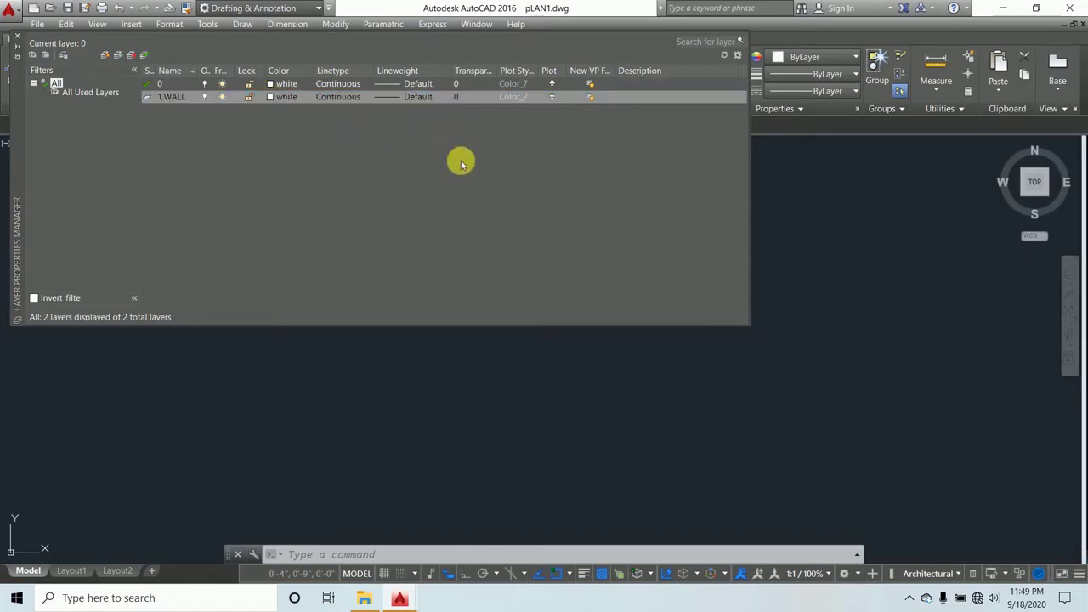
click(538, 252)
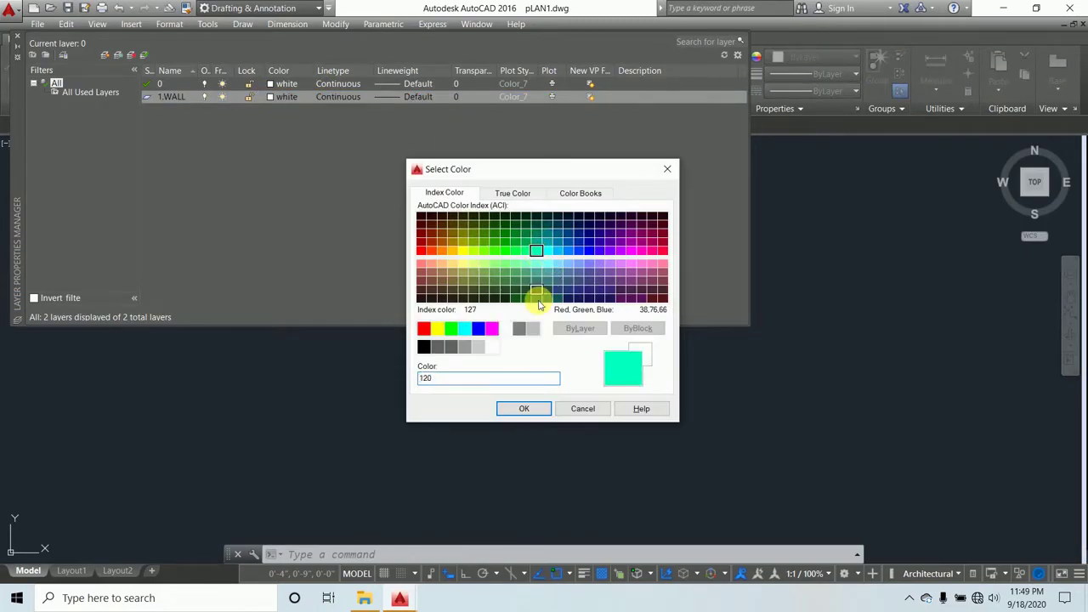
click(526, 407)
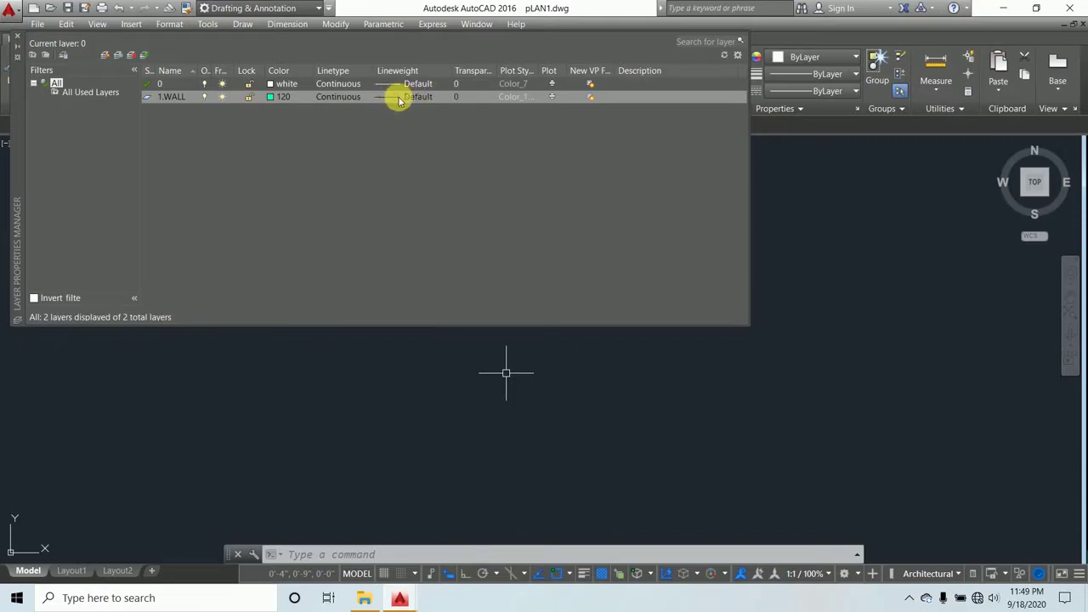
Set the lineweight of the 1.WALL layer to 0.25 mm
click(390, 97)
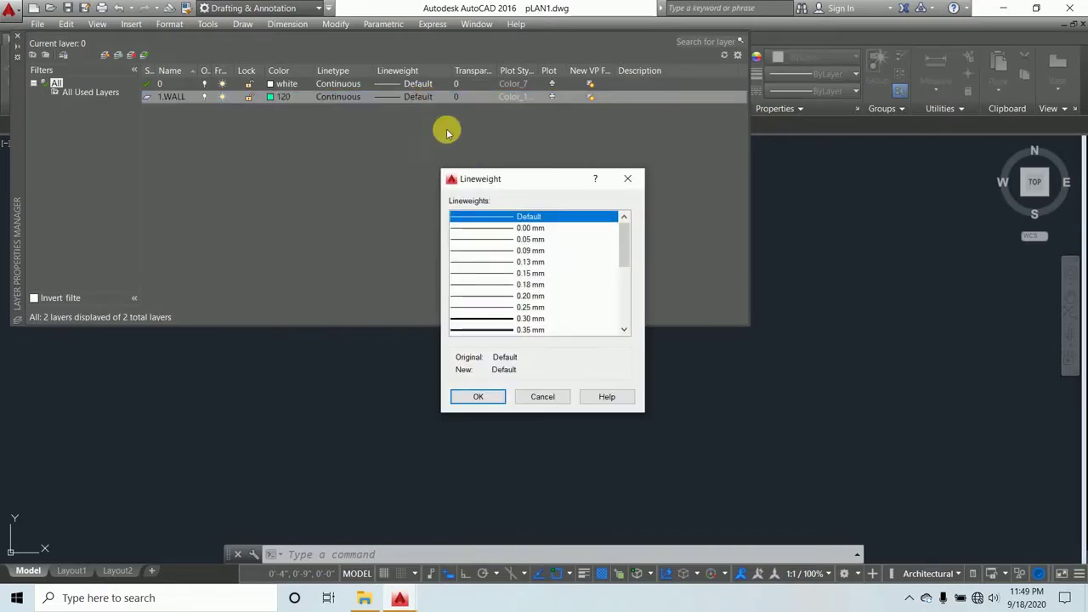
drag(624, 236, 626, 266)
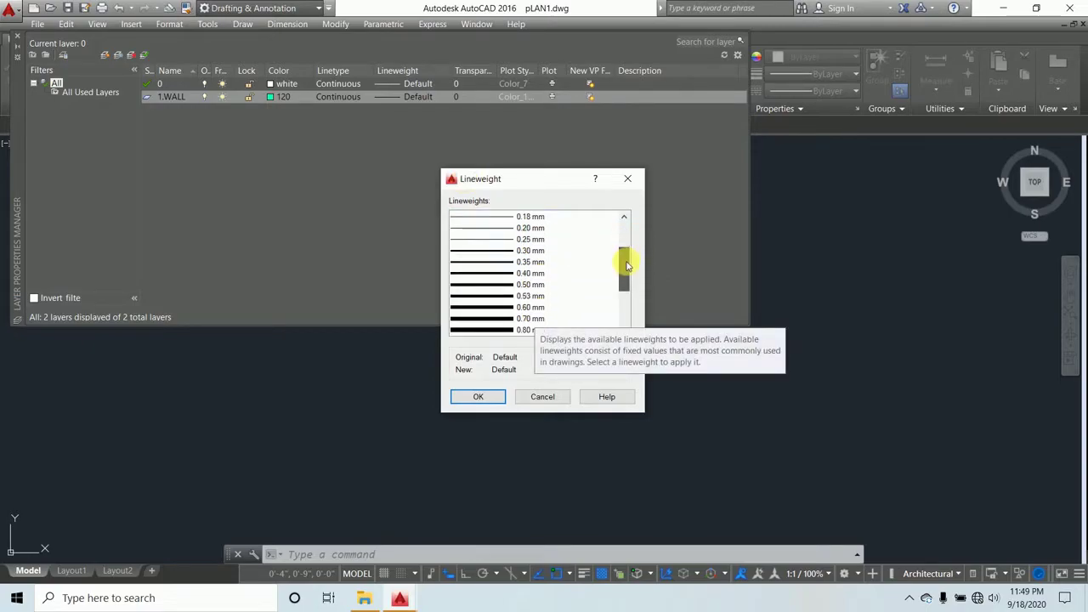
click(529, 251)
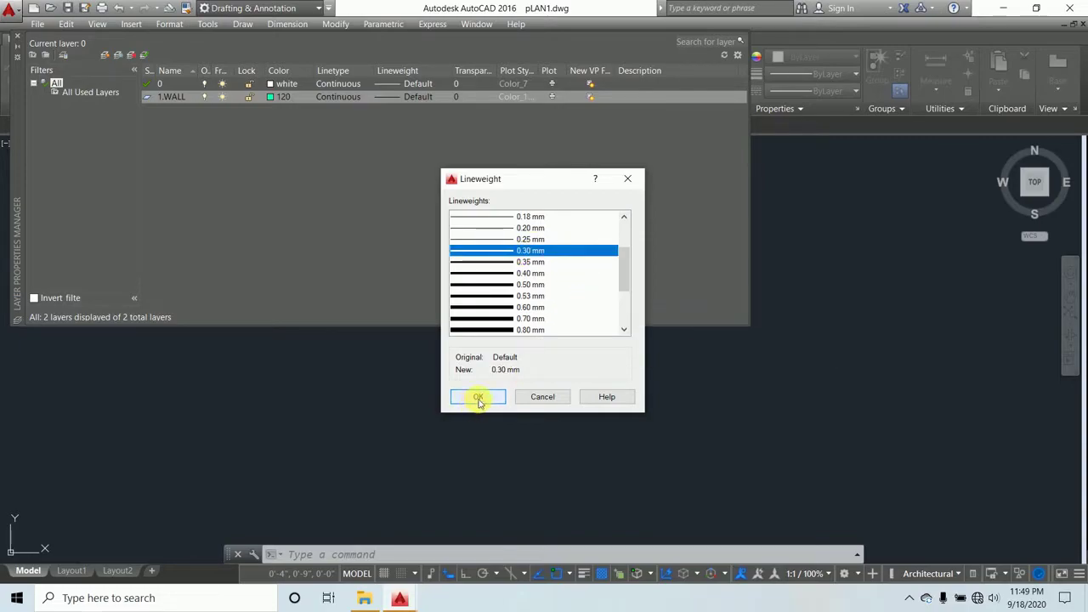
click(529, 239)
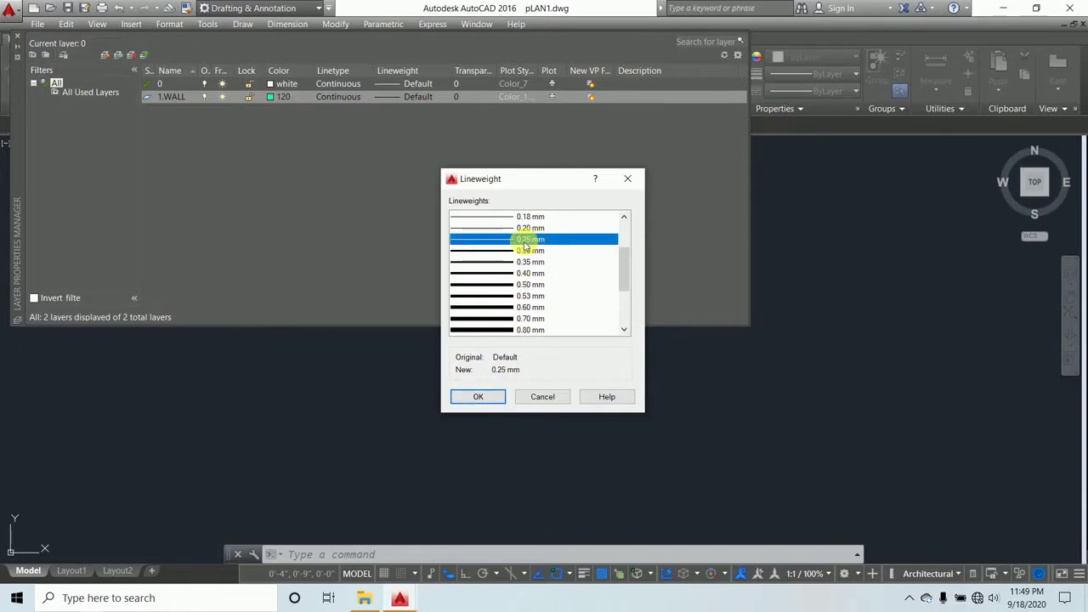
click(478, 397)
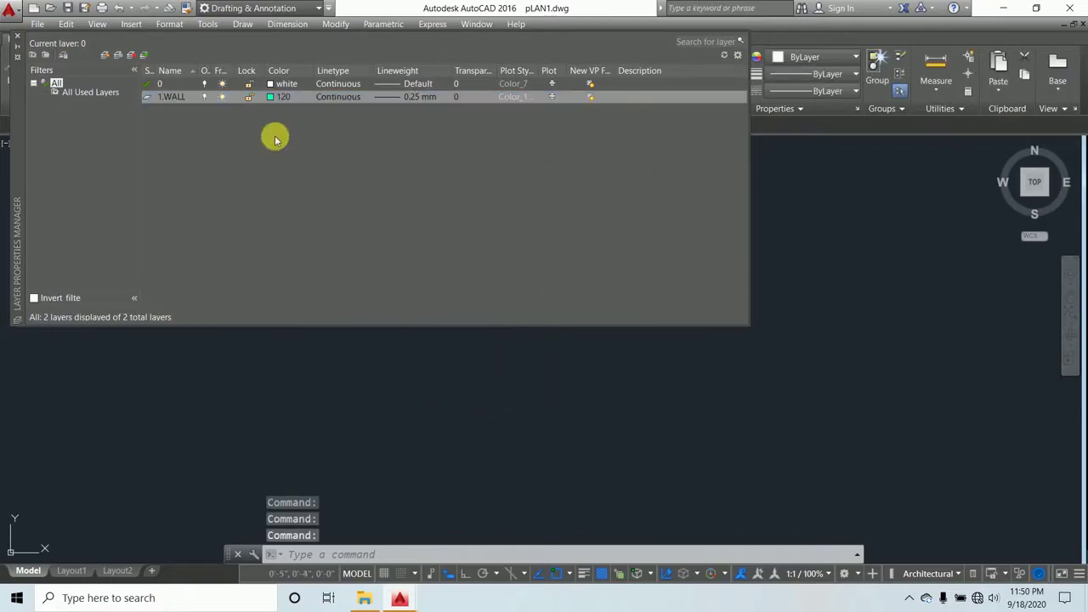
Create a new layer named WIN and give it colour 170
click(105, 56)
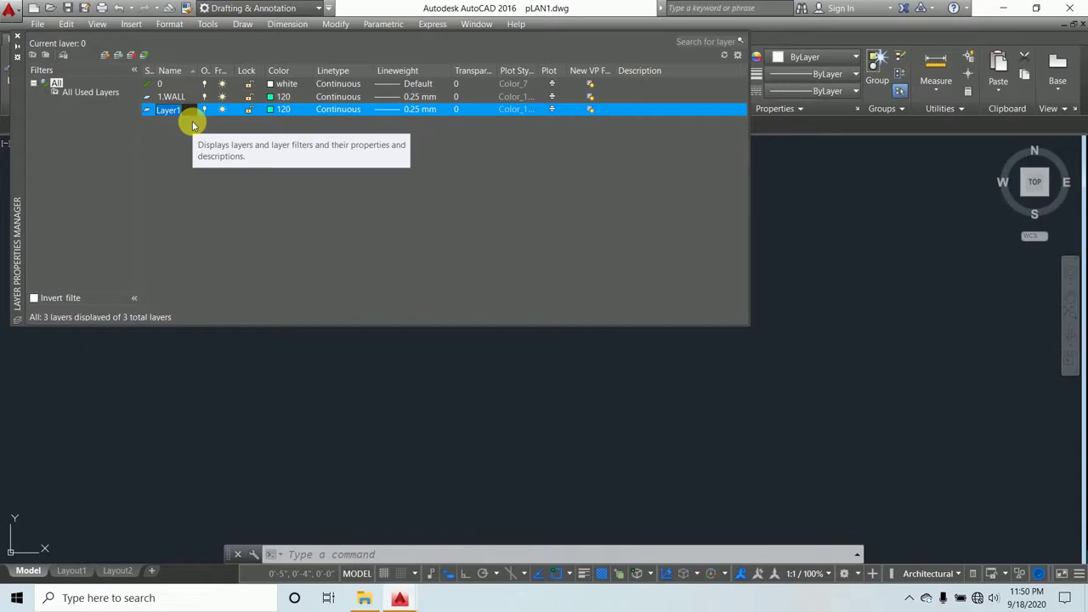
text(WIN)
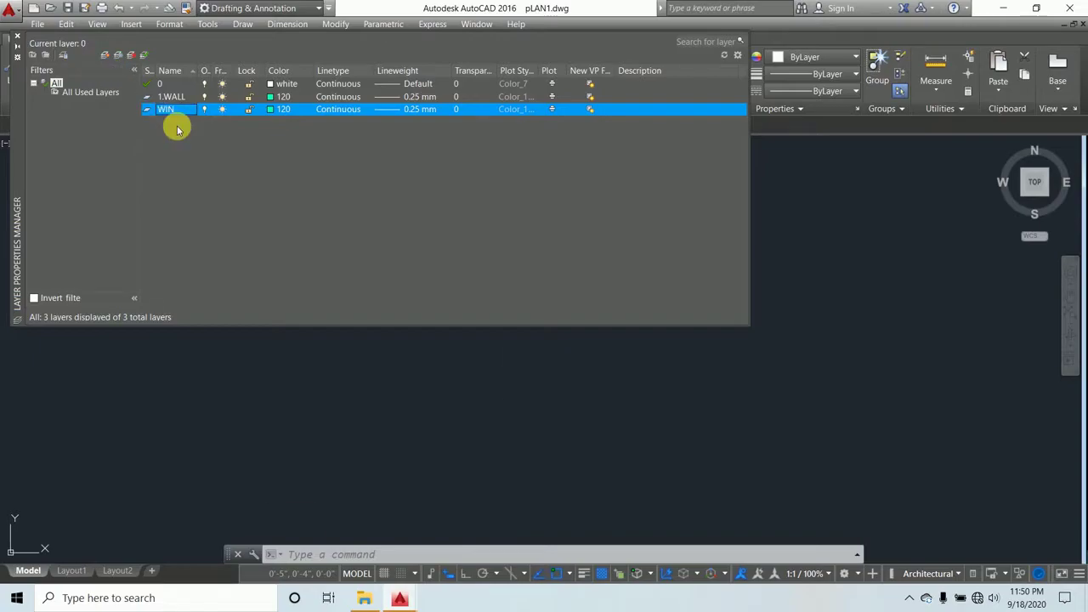
click(273, 110)
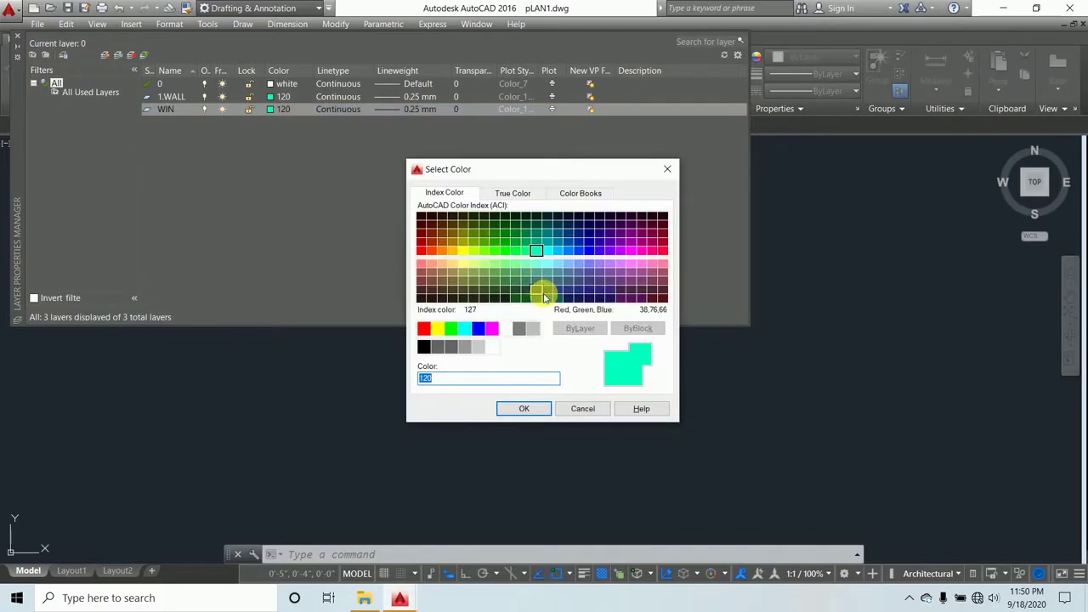
click(589, 250)
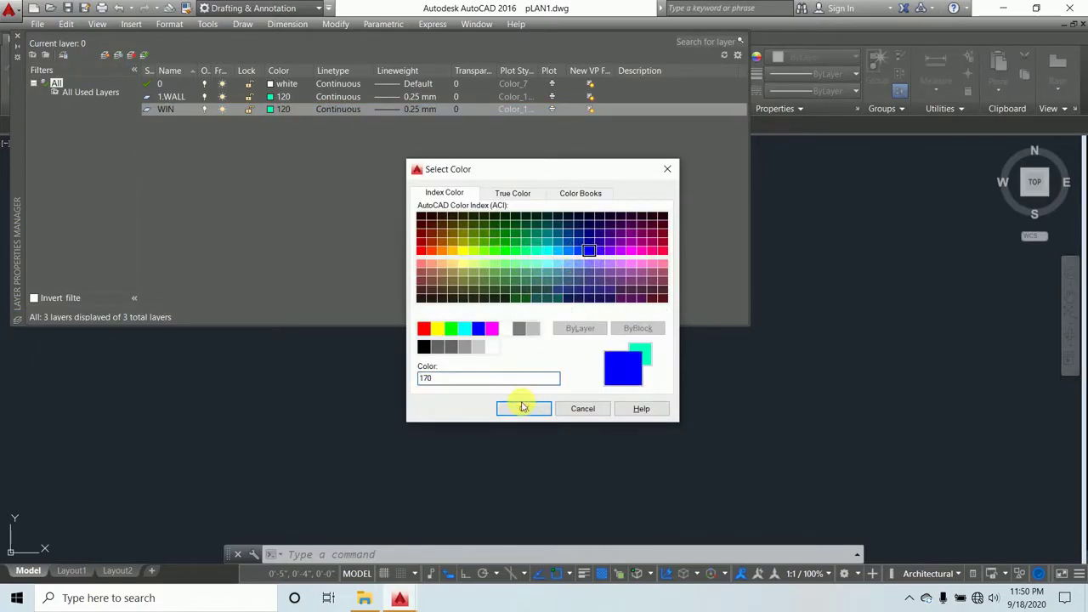
click(523, 408)
Create a new layer named DOOR and give it colour 210
click(104, 55)
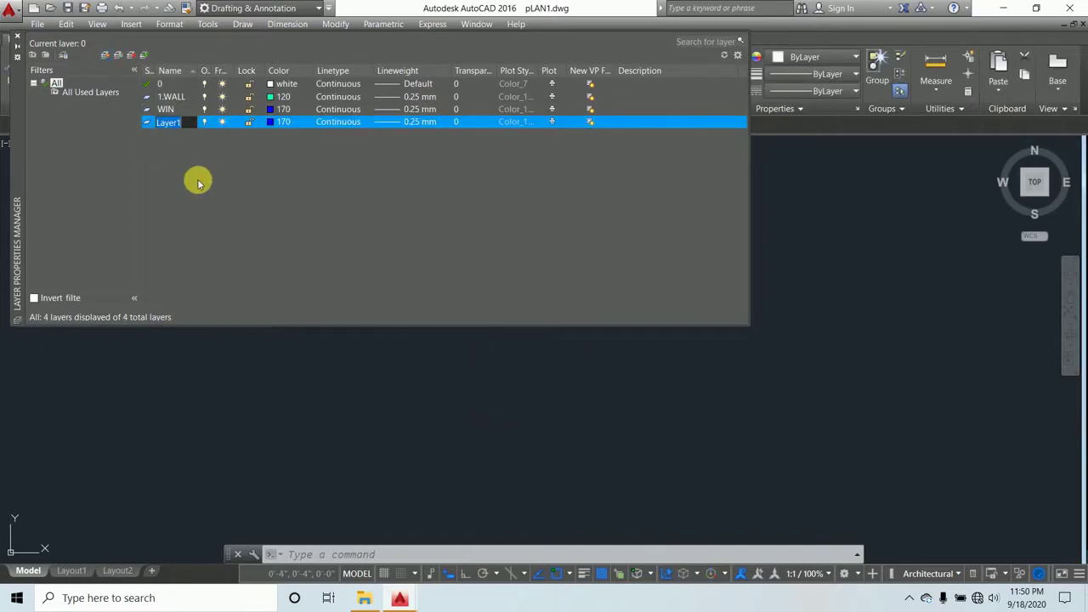
text(DOOR)
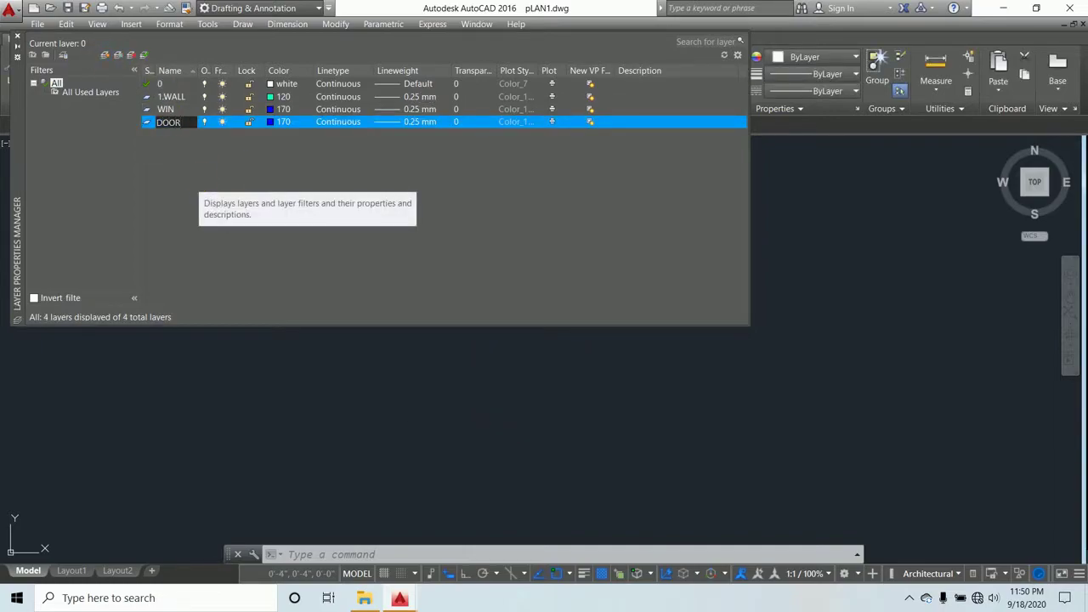
click(269, 121)
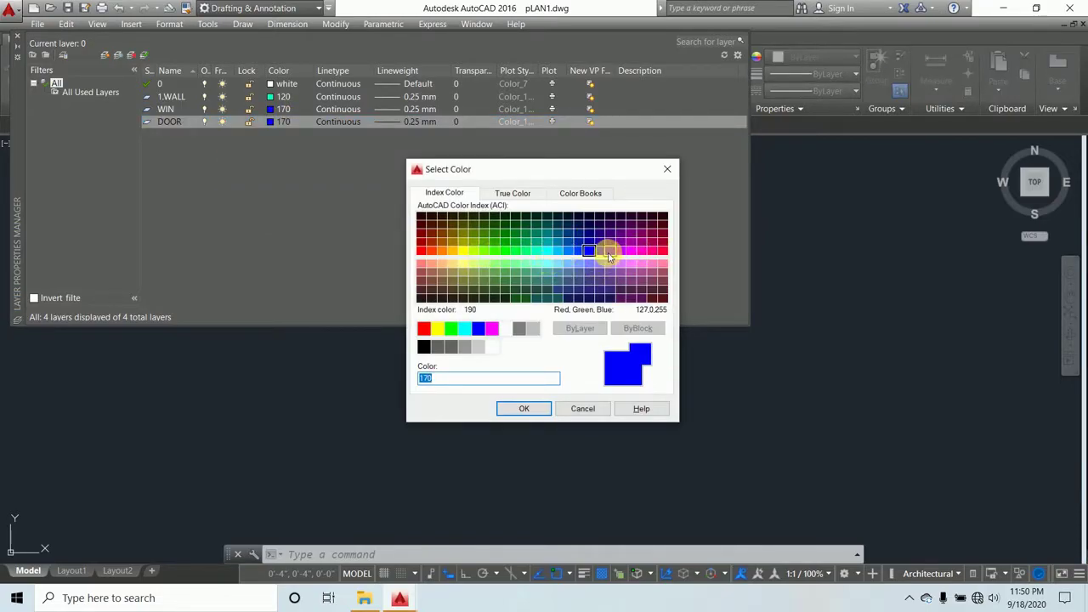
click(631, 250)
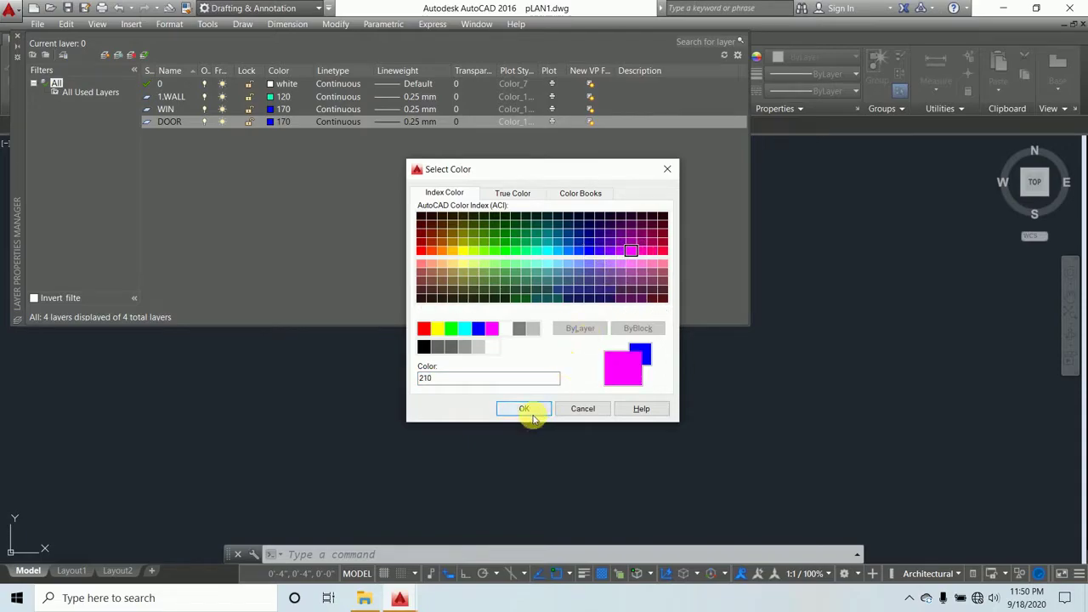
click(524, 409)
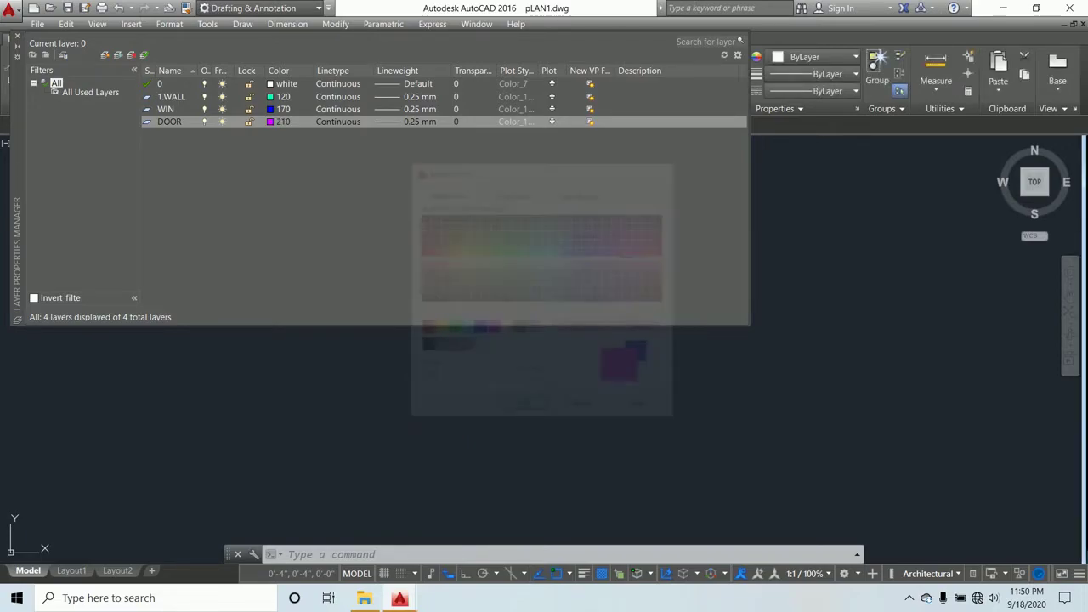
Add a layer named HATCH and set its colour to 80
click(103, 56)
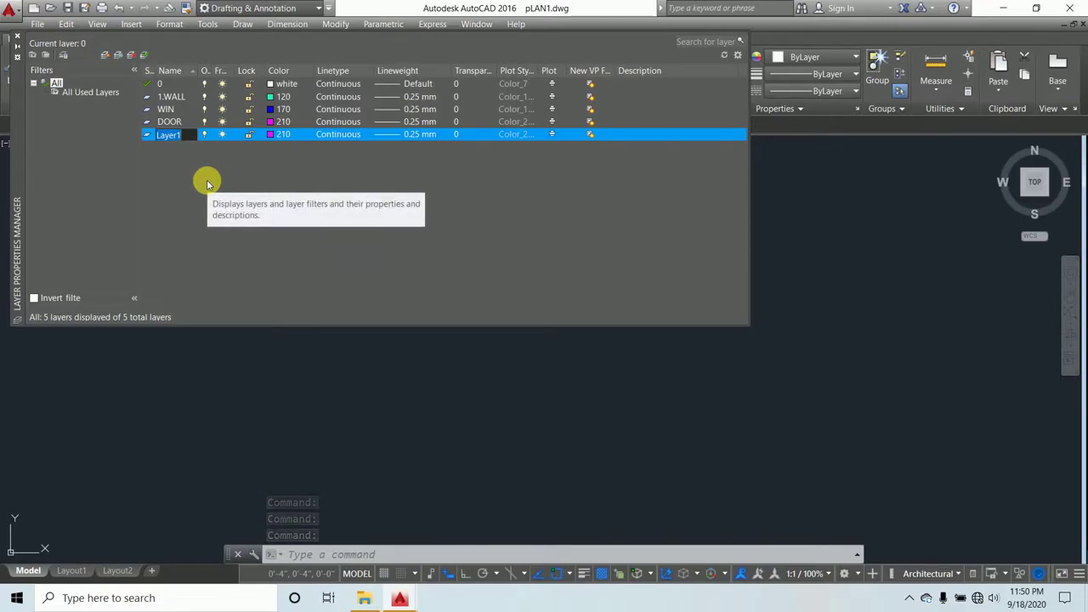
text(HATCH)
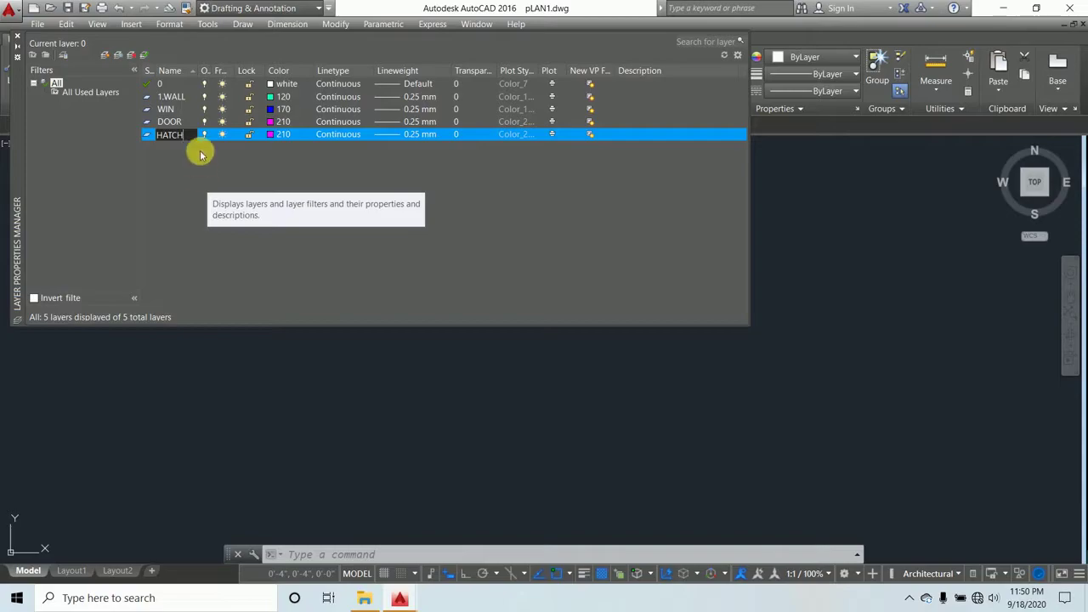
click(265, 135)
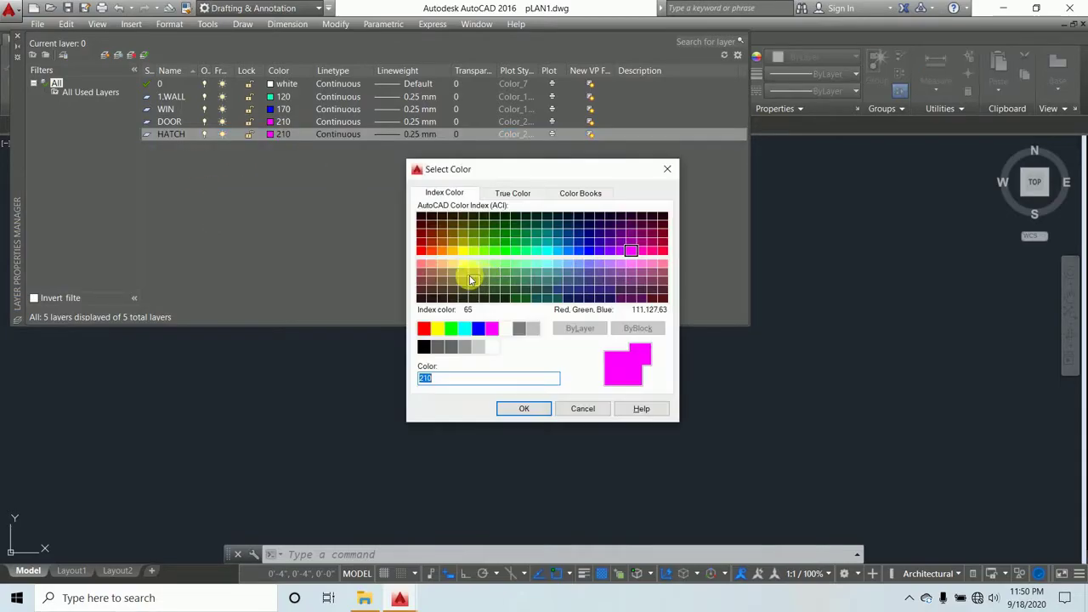
click(499, 257)
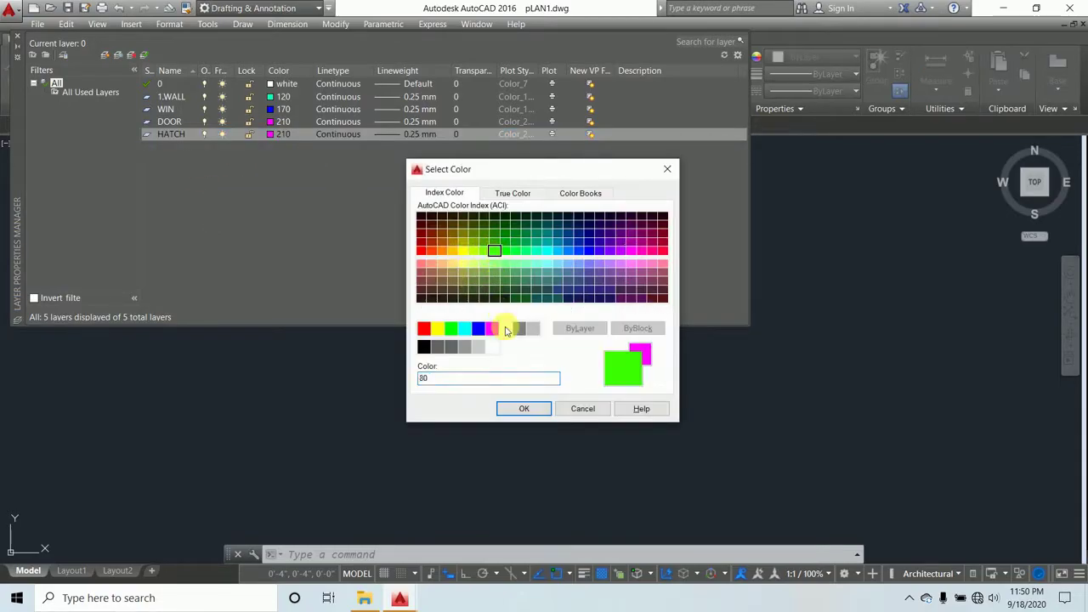
click(513, 409)
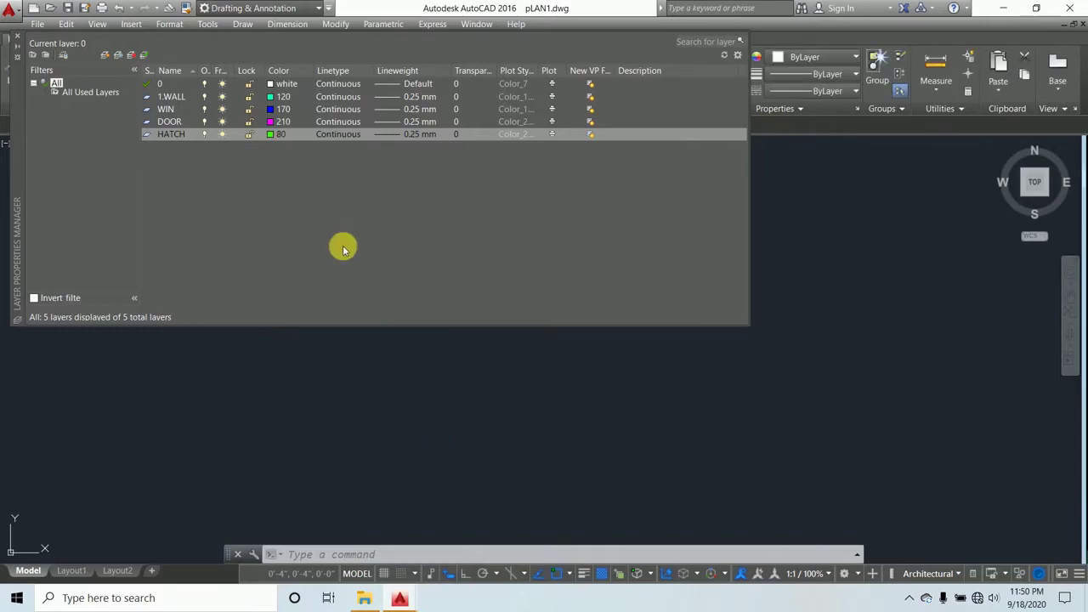
Create a new layer named TEXT and set its colour to white
click(105, 55)
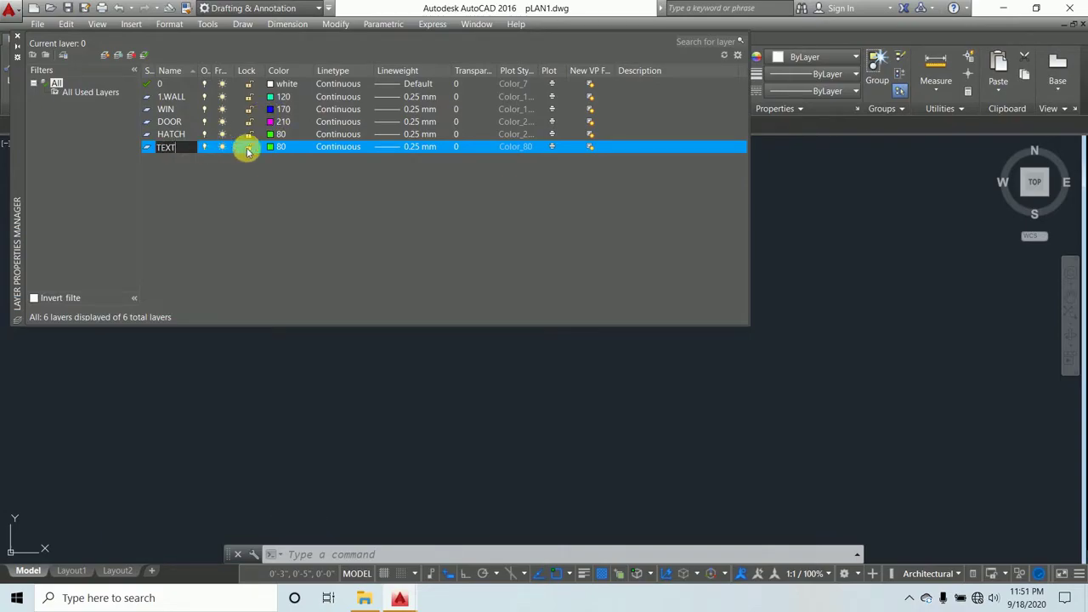
click(270, 150)
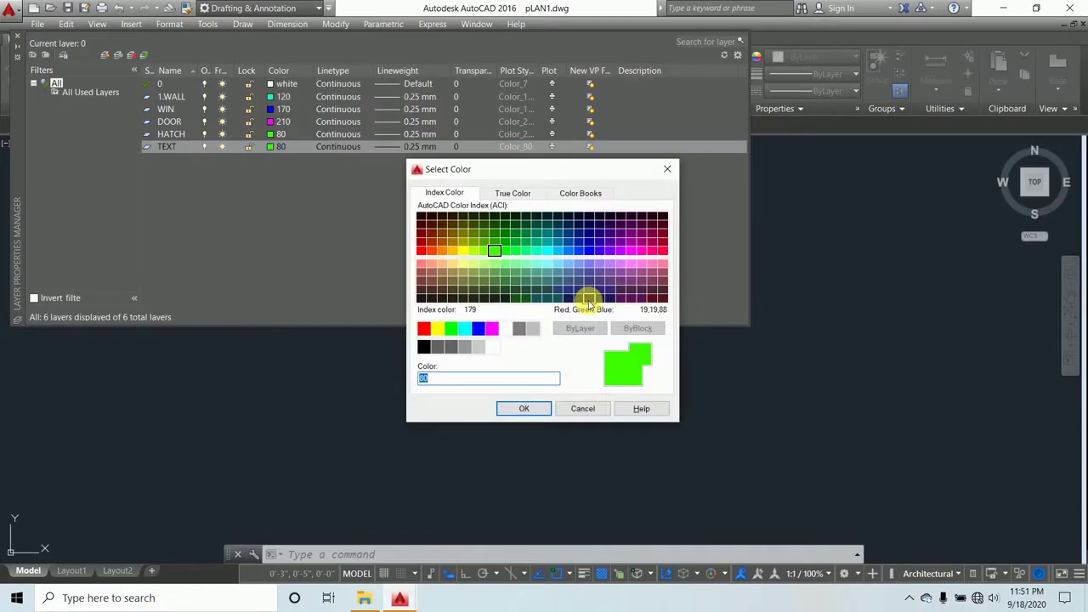
click(505, 329)
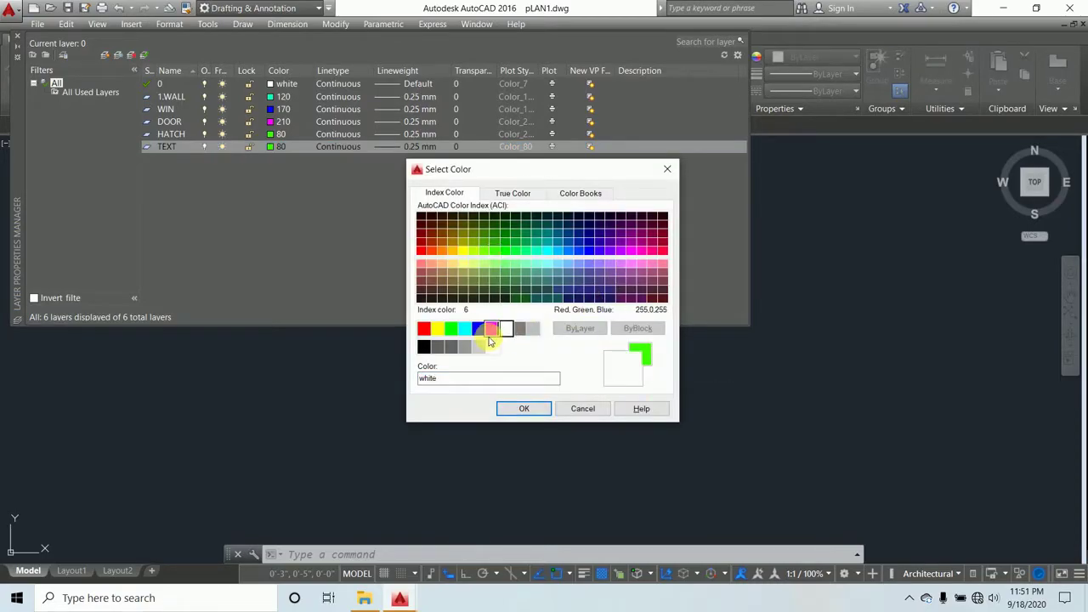
click(520, 408)
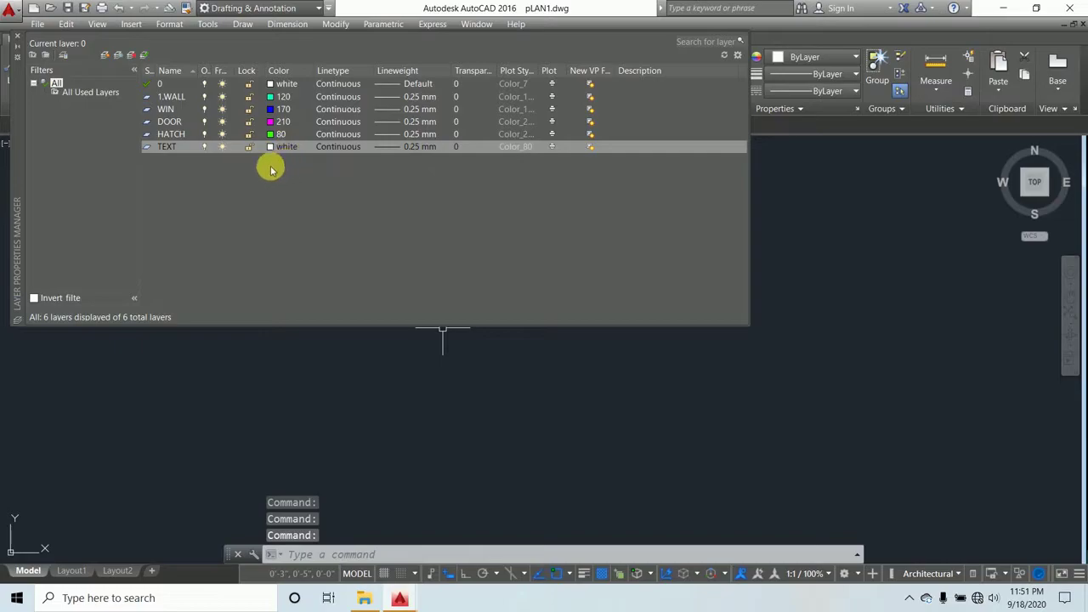
Create a new layer named DOTLINE and give it colour 50
click(106, 54)
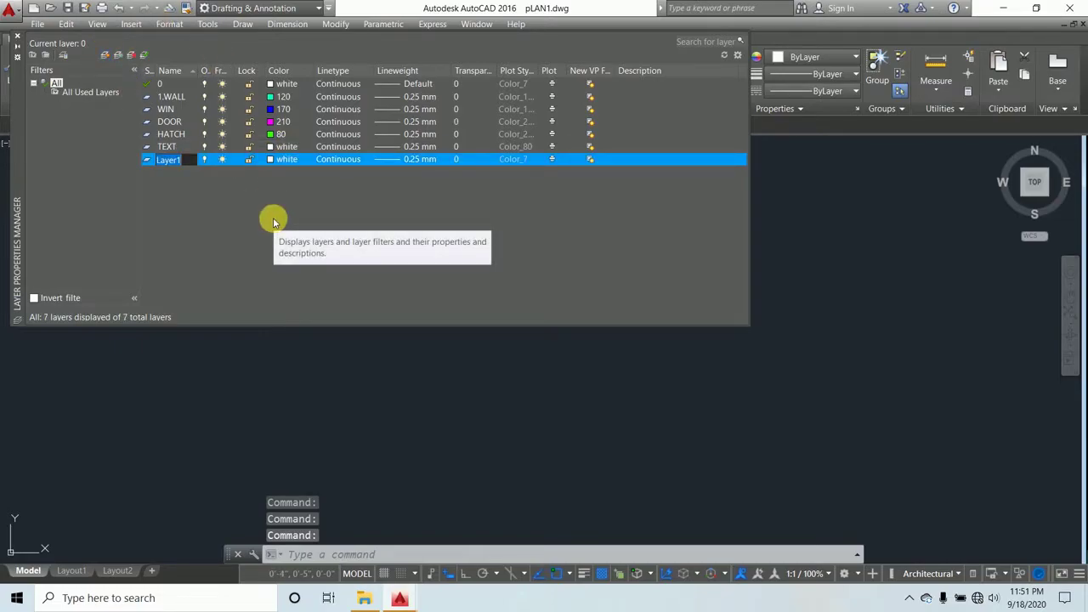
text(DO)
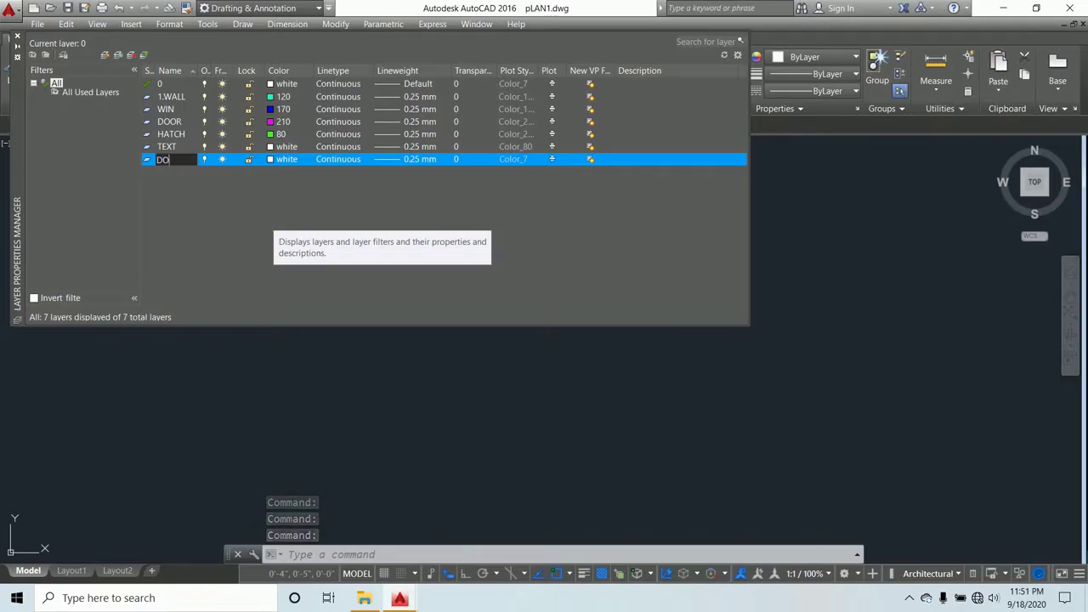
text(TLINE)
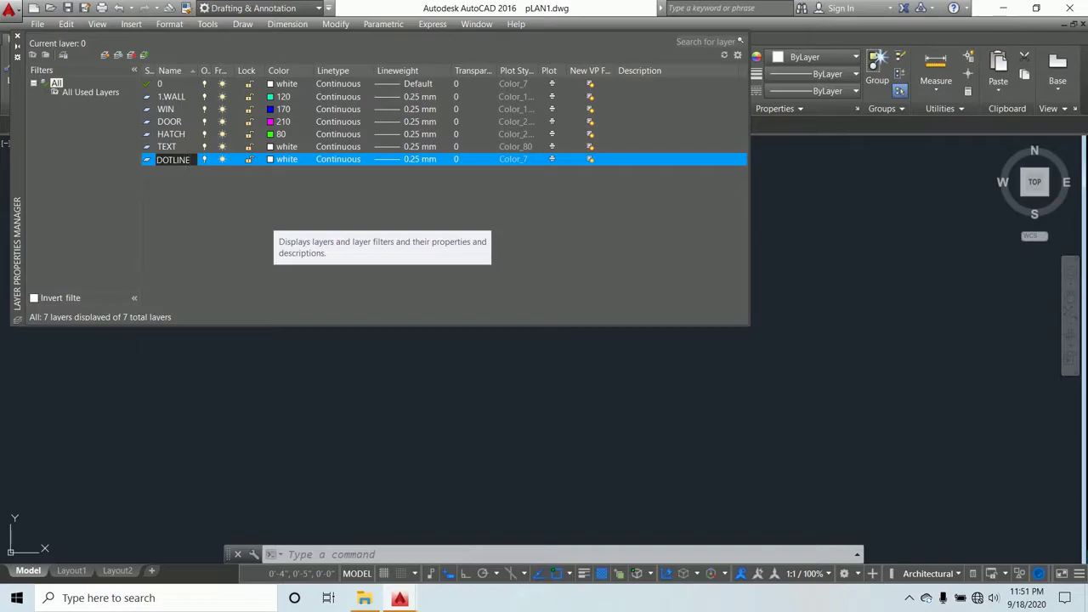
key(Return)
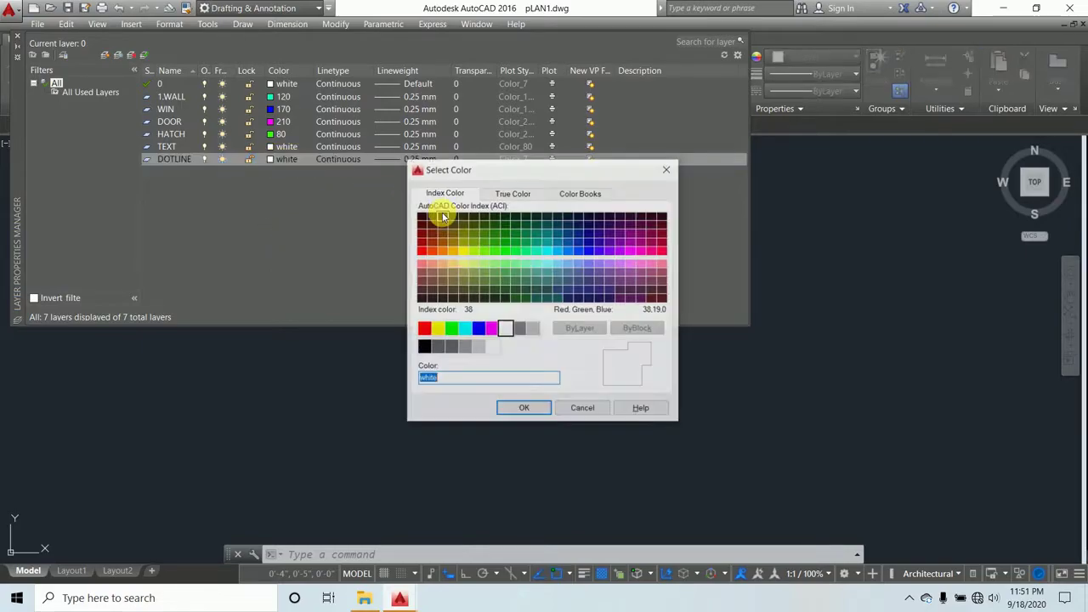
click(461, 252)
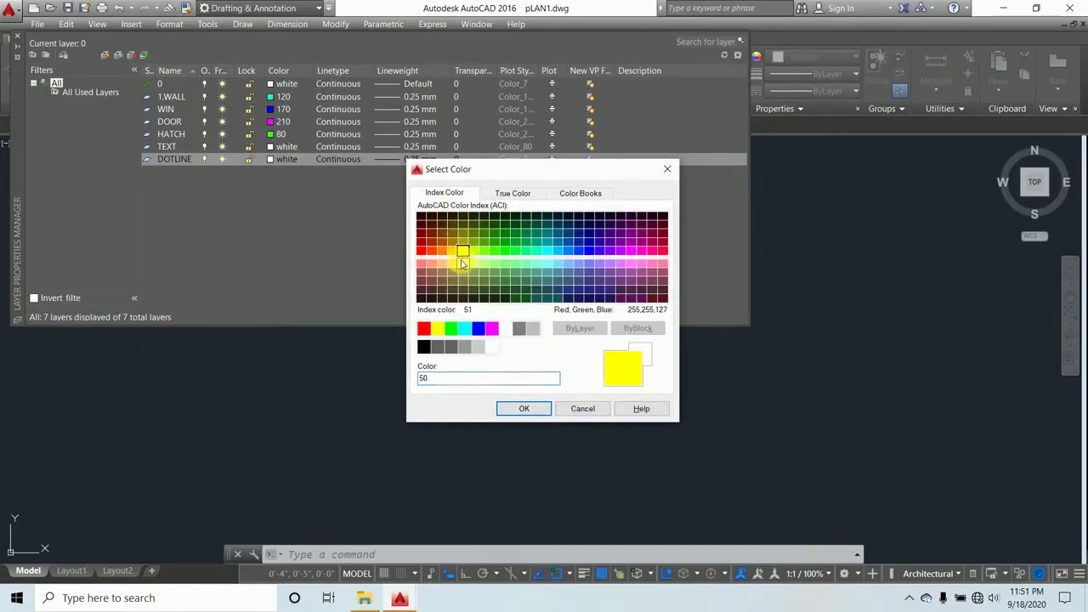
click(532, 410)
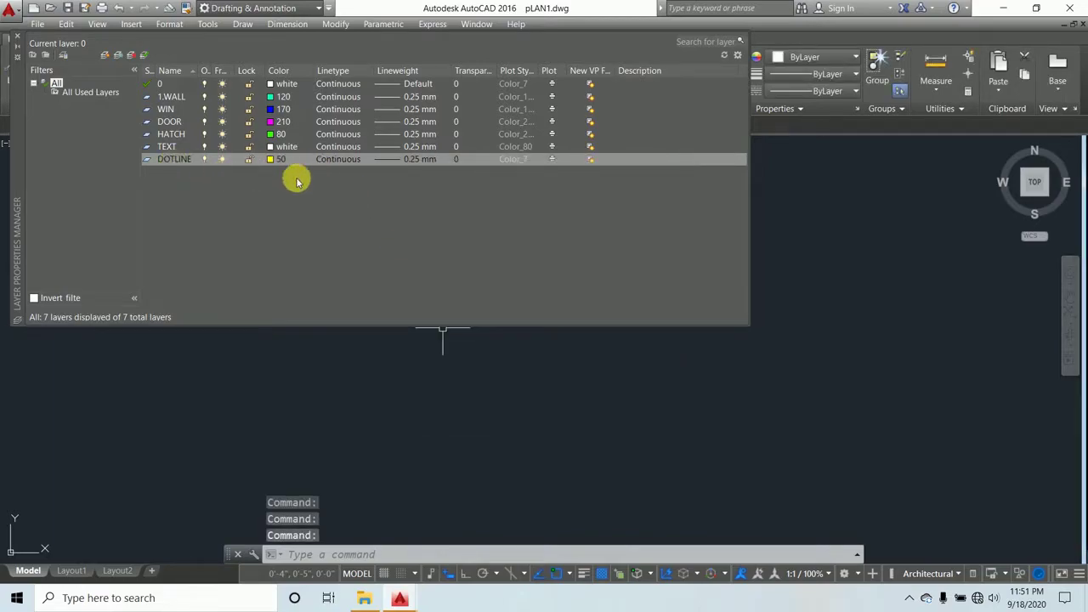
Load the HIDDEN linetype from acad.lin while choosing a linetype for the DOTLINE layer
click(361, 163)
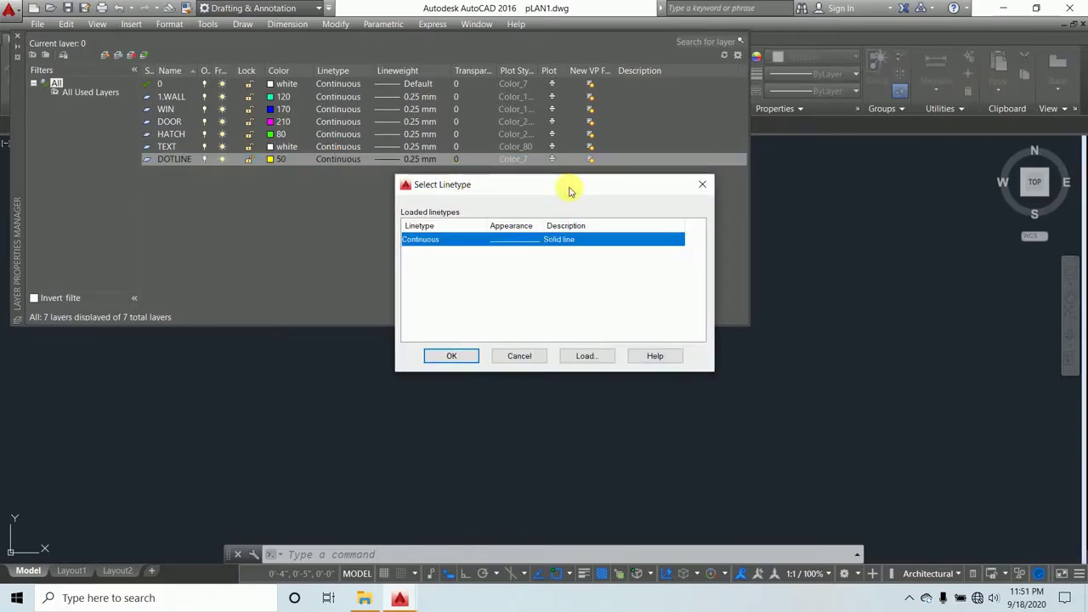
drag(570, 186, 584, 189)
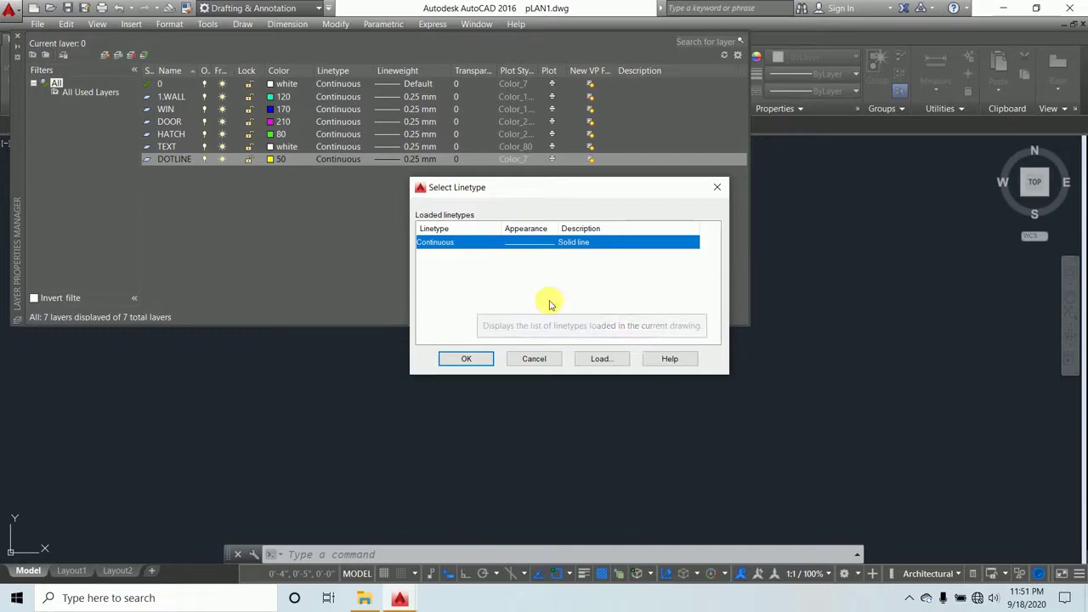
click(590, 357)
drag(544, 195, 705, 187)
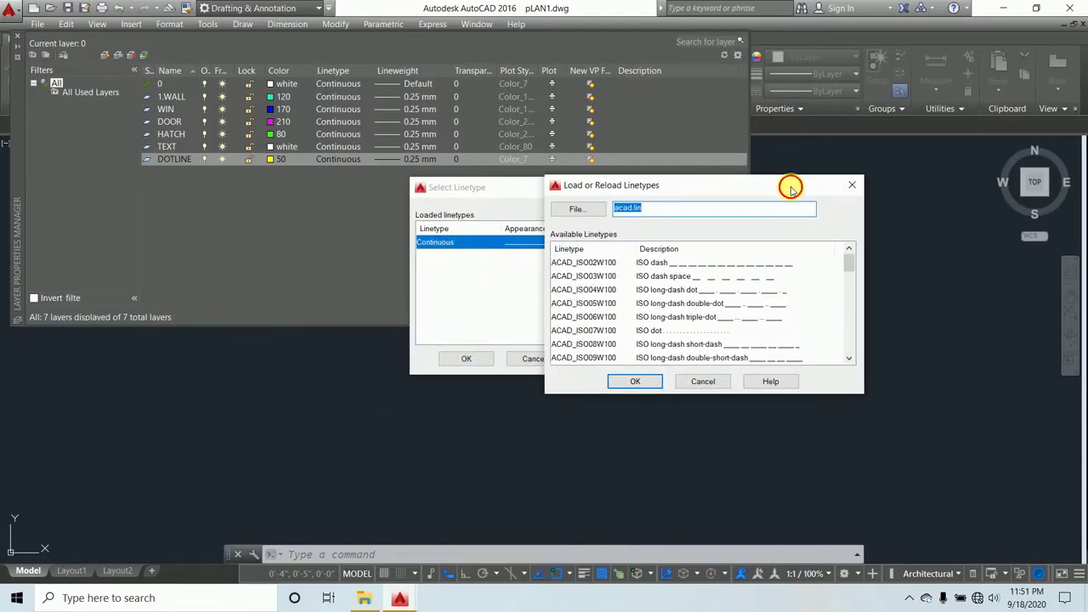
drag(789, 184, 769, 169)
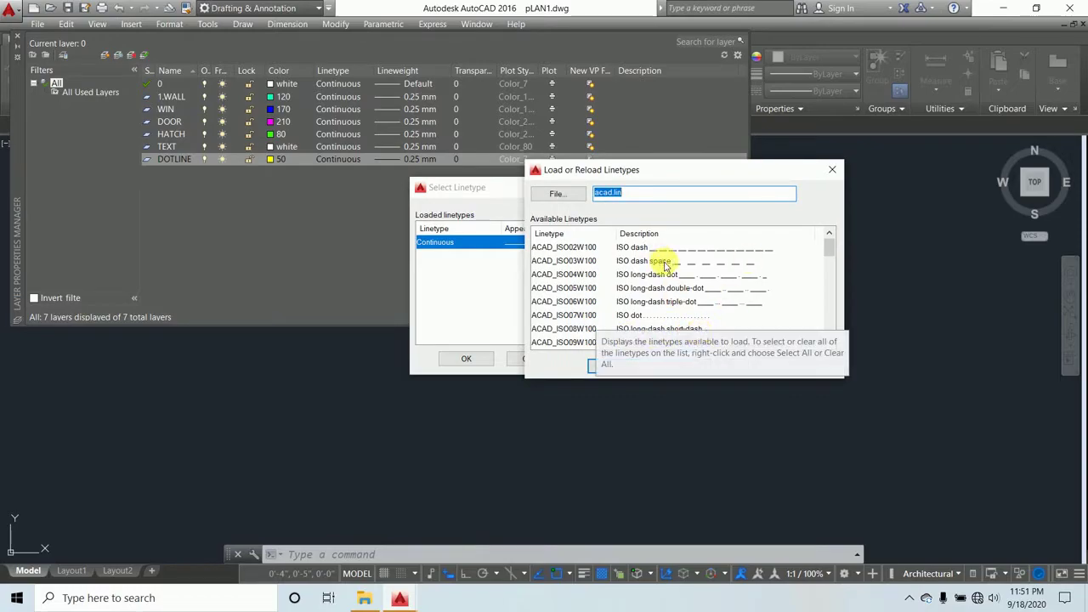
scroll(655, 255, down, 9)
scroll(624, 294, down, 3)
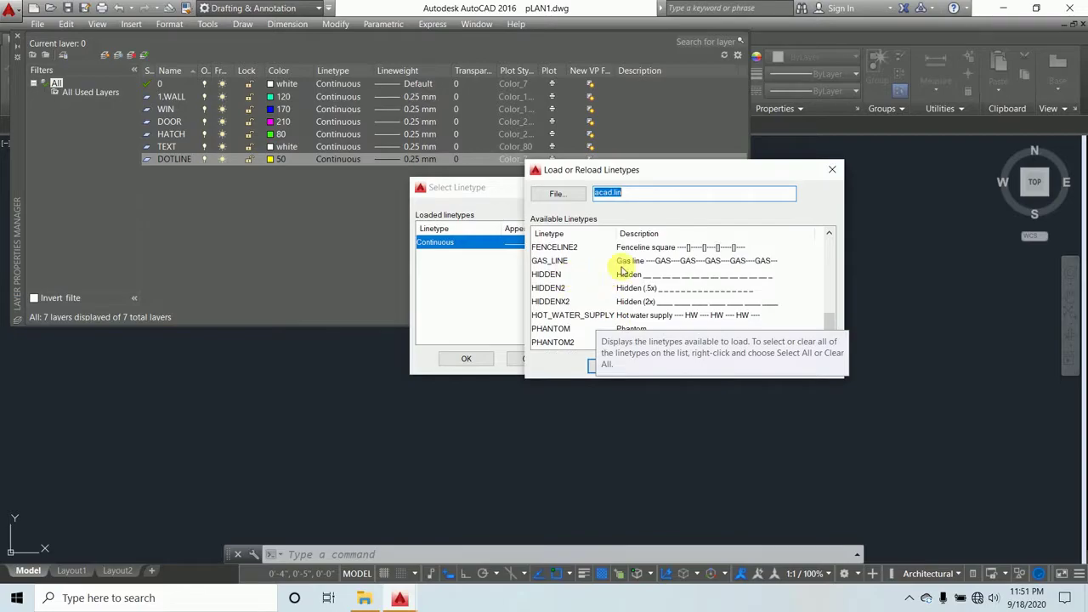
click(634, 275)
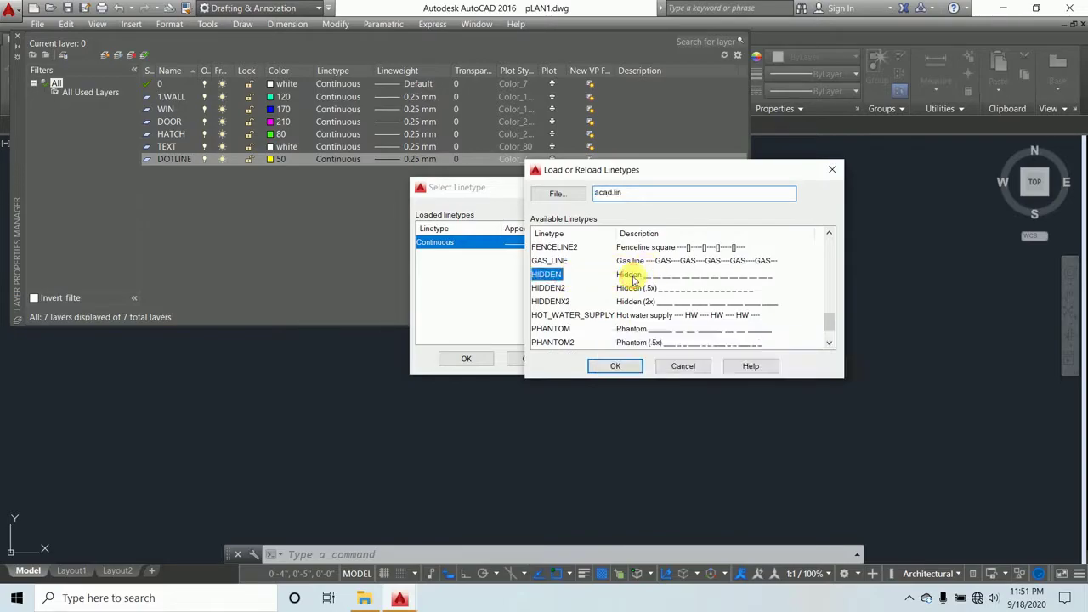
click(616, 367)
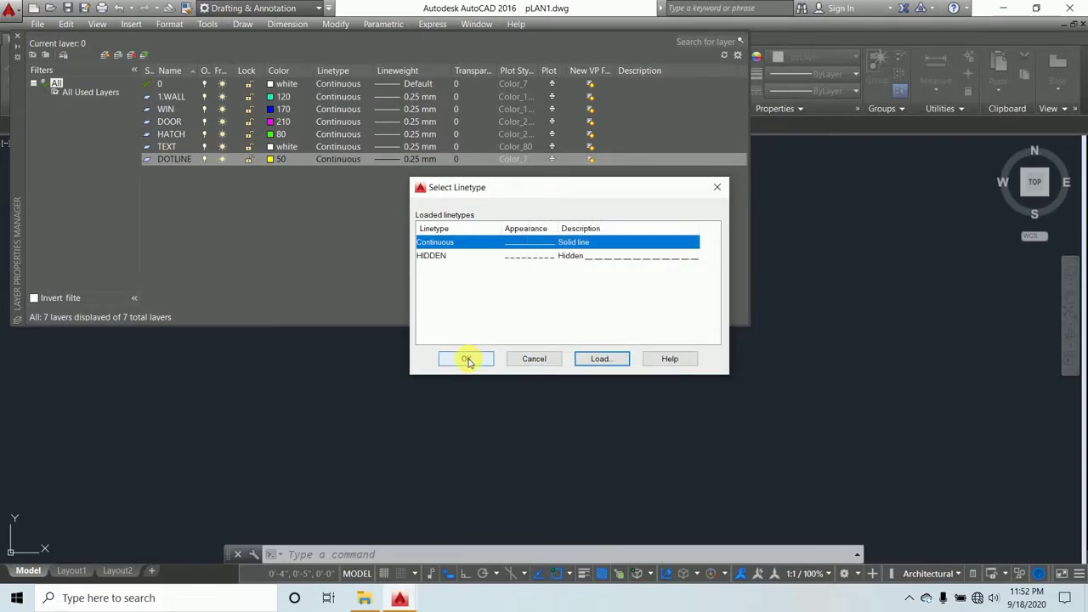
Assign the HIDDEN linetype to the DOTLINE layer and close the Layer Properties Manager
click(435, 256)
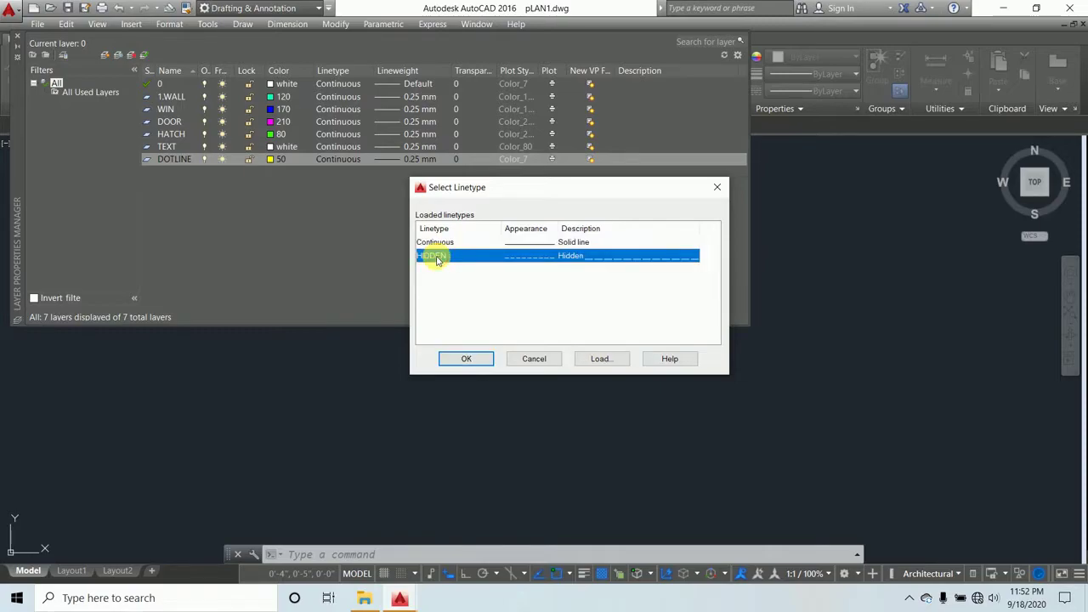
click(465, 360)
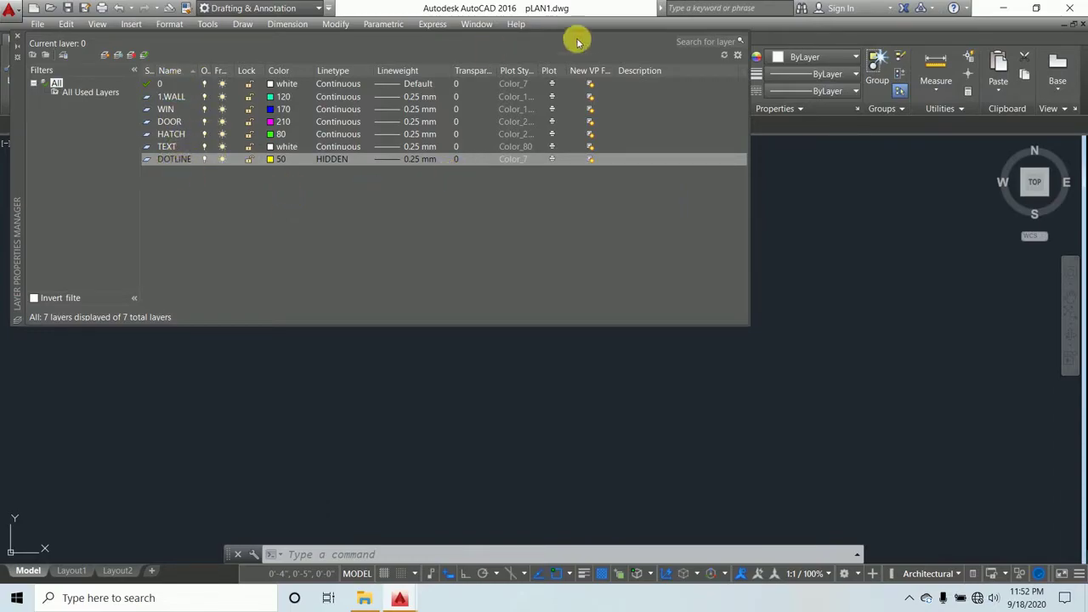
click(18, 39)
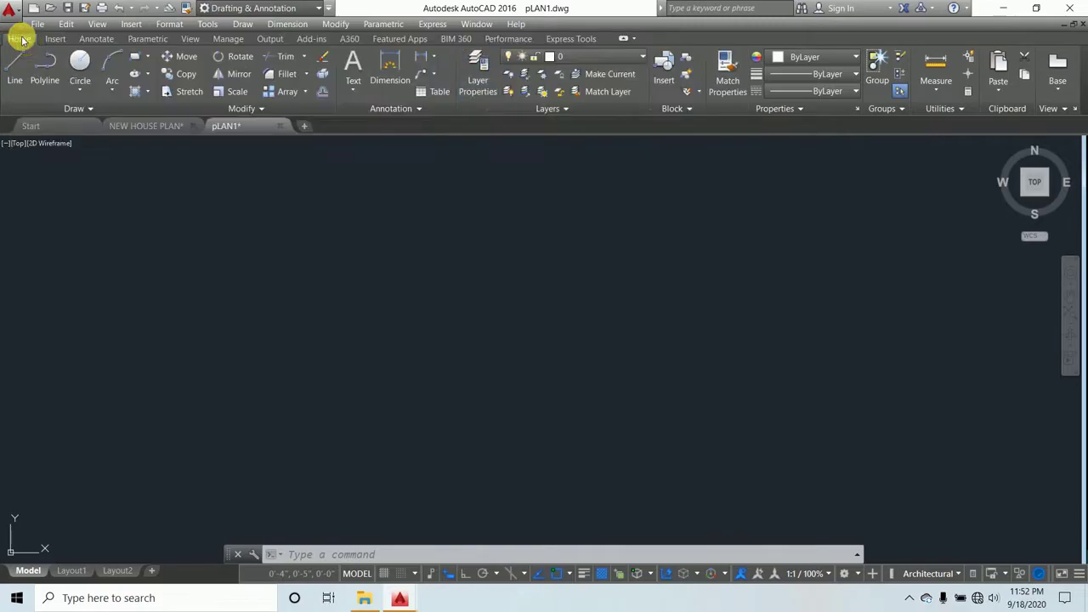
Draw a rectangle 20' wide and 15' high in the empty model space
click(136, 57)
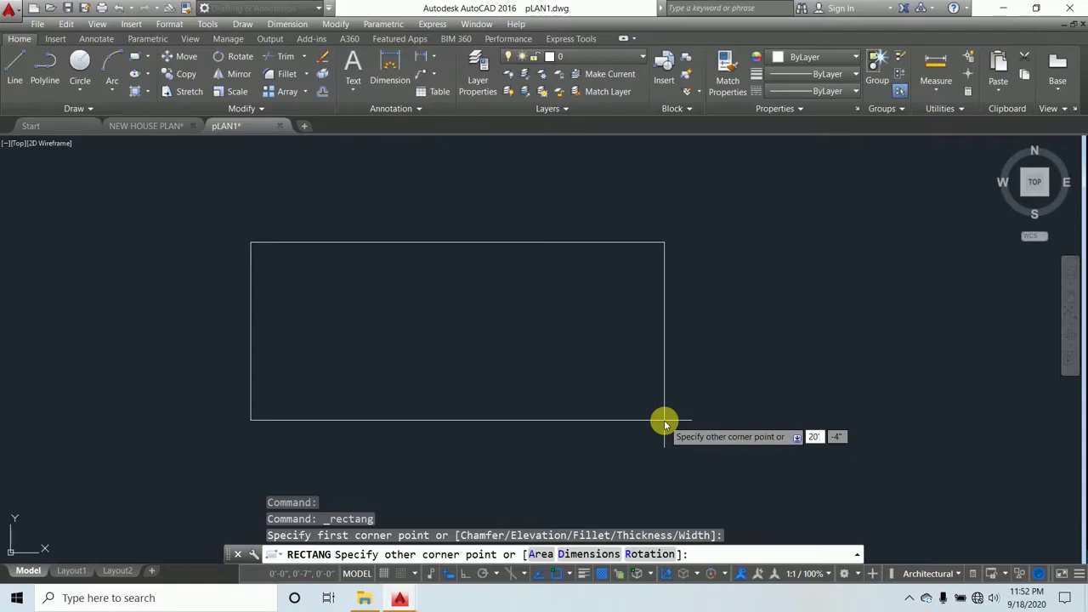
key(Tab)
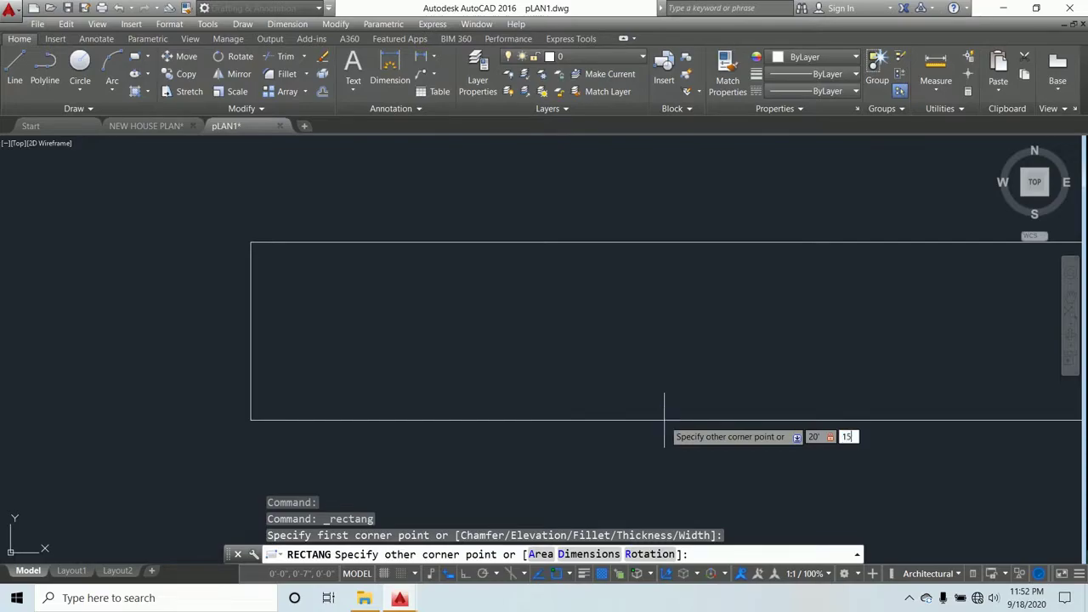
key(Return)
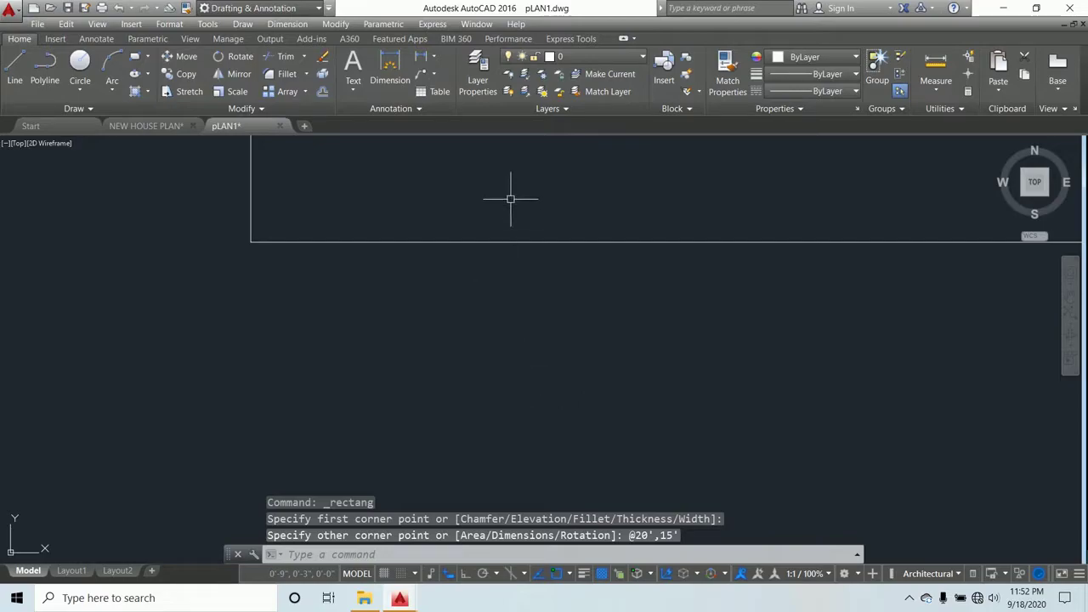
middle_click(500, 236)
scroll(496, 247, down, 2)
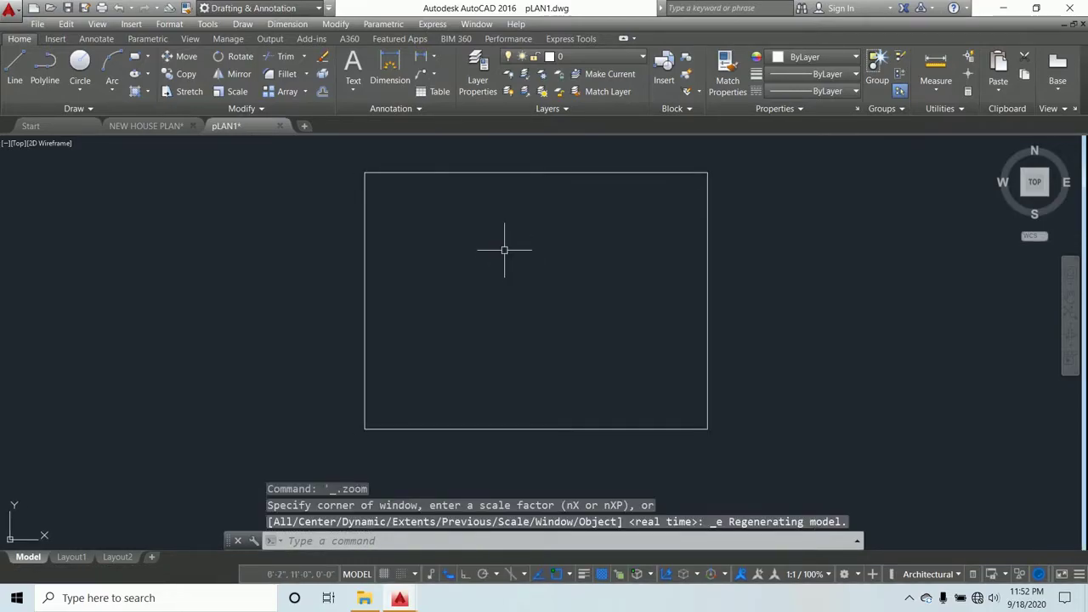
key(Escape)
key(Escape)
key(Escape)
scroll(501, 255, down, 2)
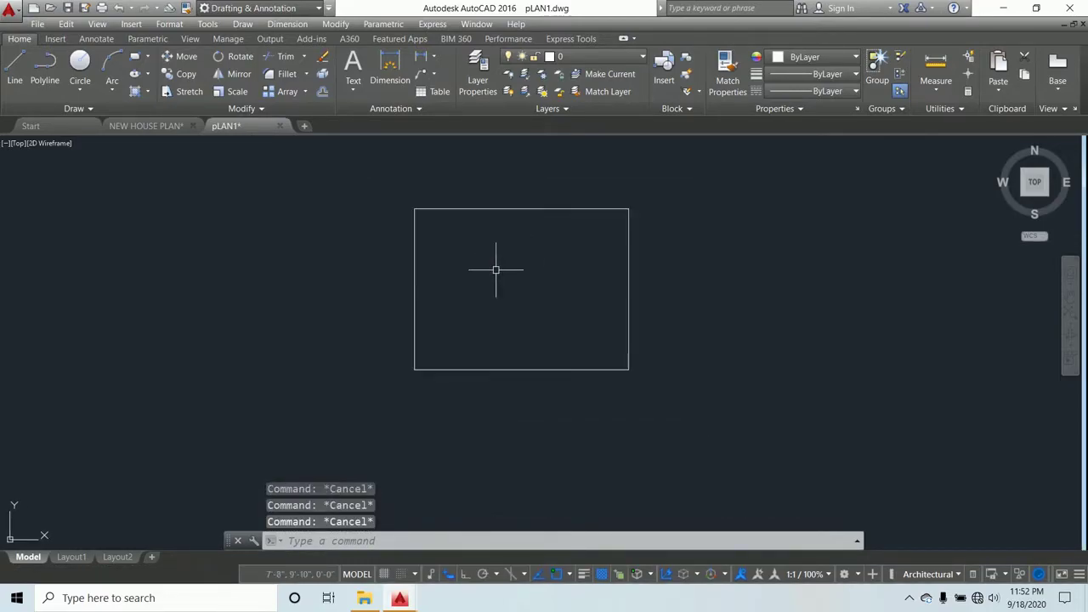
Add a linear dimension for the rectangle's width above its top edge
click(422, 57)
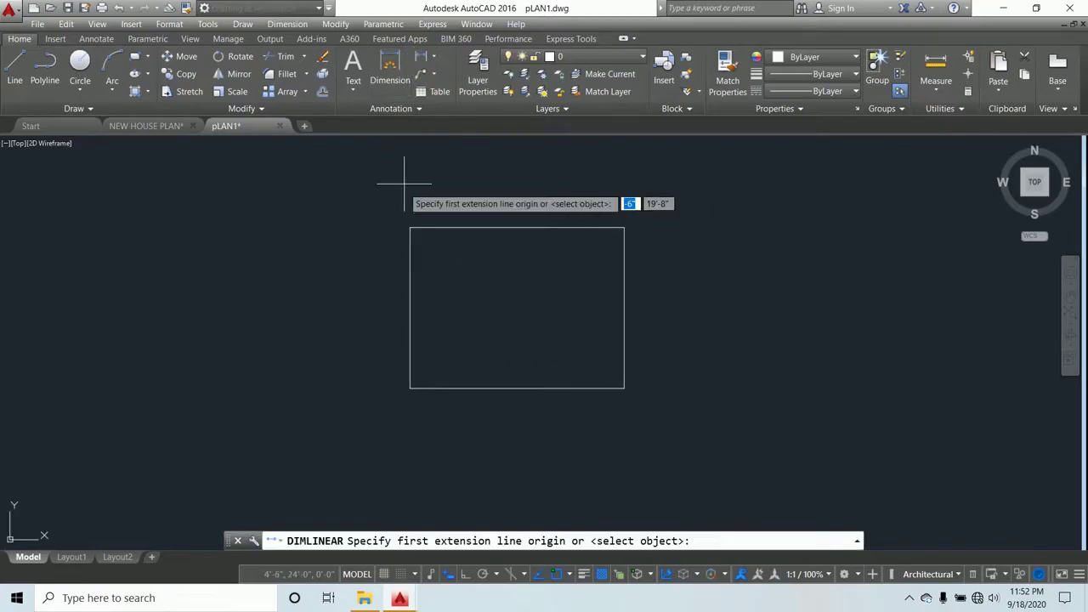
click(410, 227)
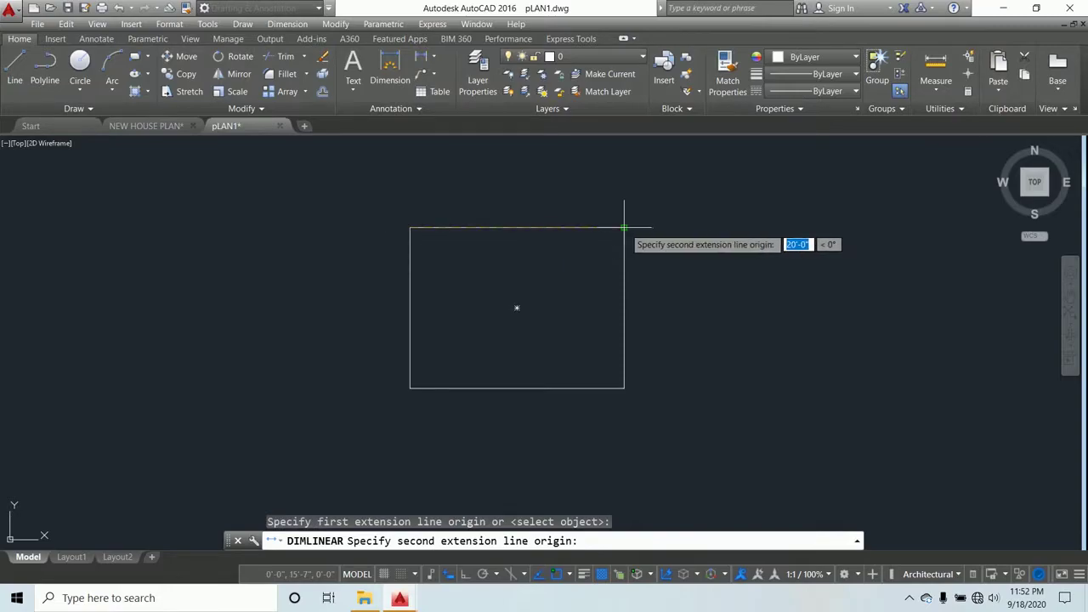
click(624, 227)
click(620, 186)
scroll(504, 179, up, 5)
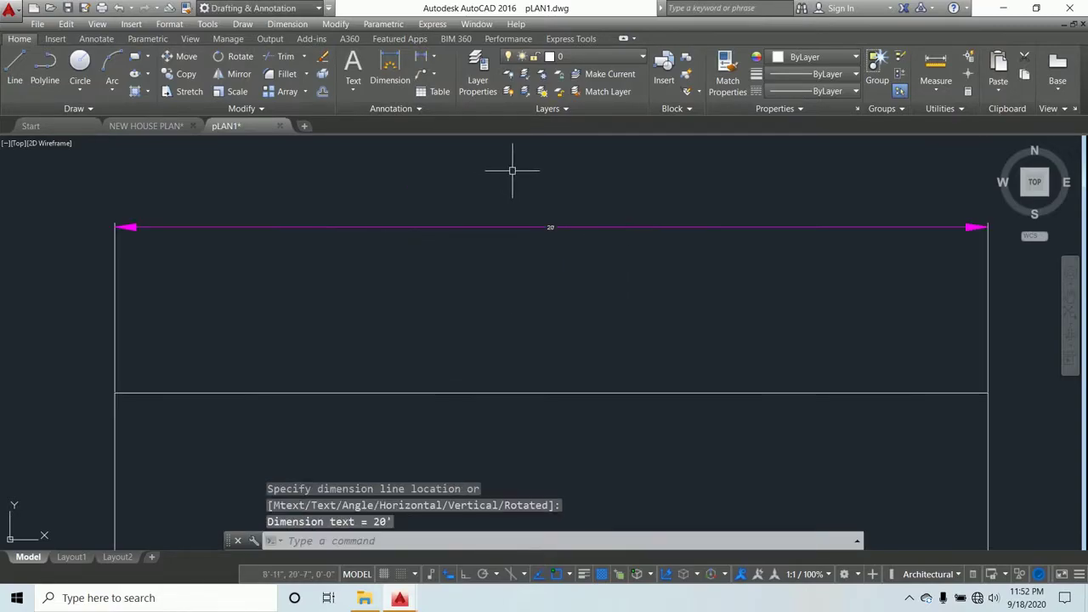
scroll(462, 195, down, 5)
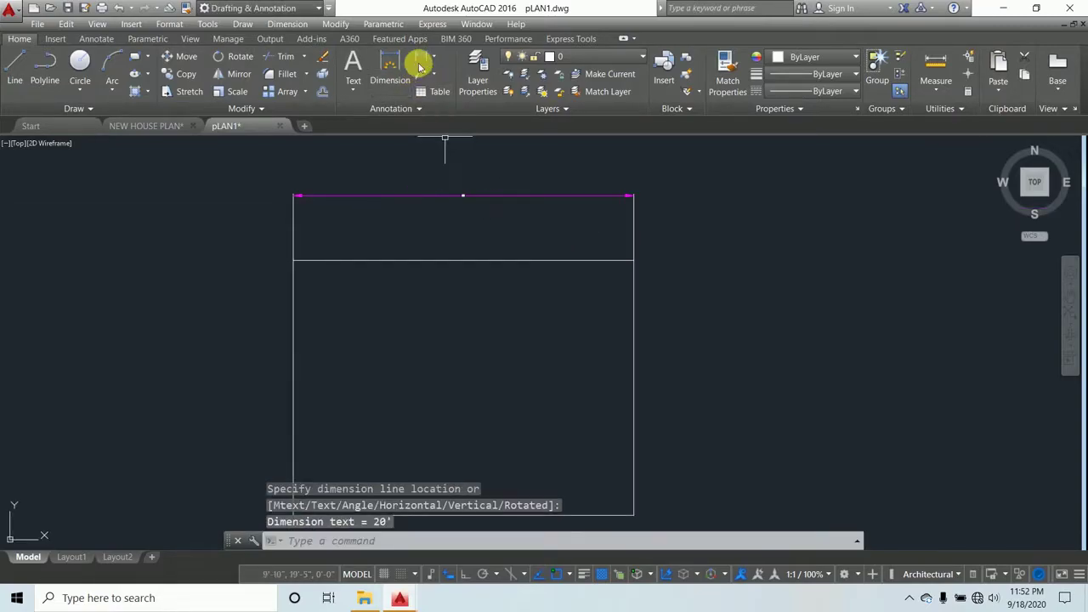
Add a linear dimension for the rectangle's height beside its right edge
key(Return)
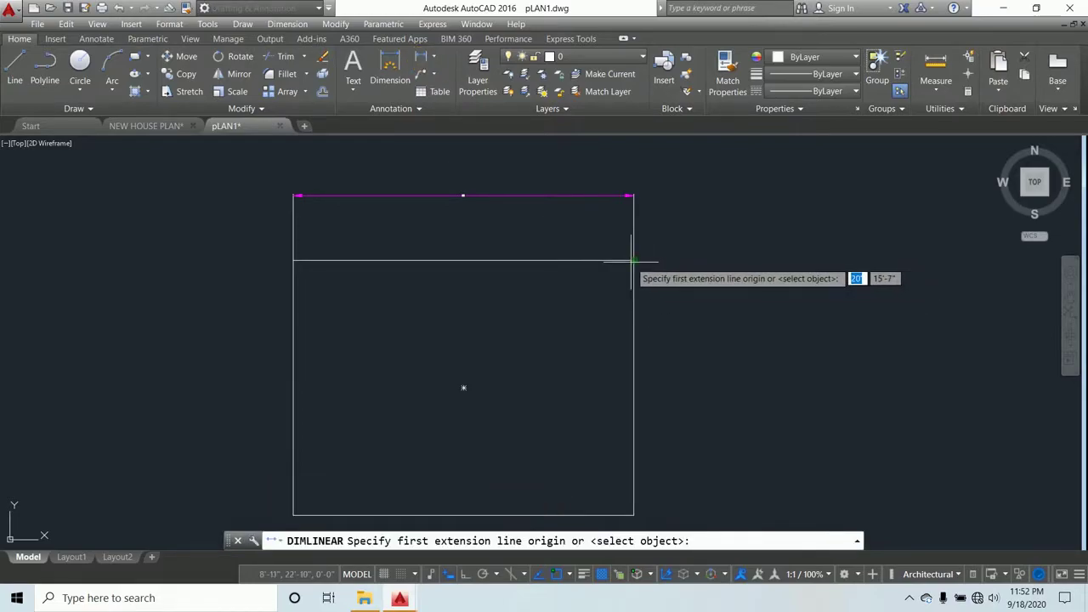
click(633, 260)
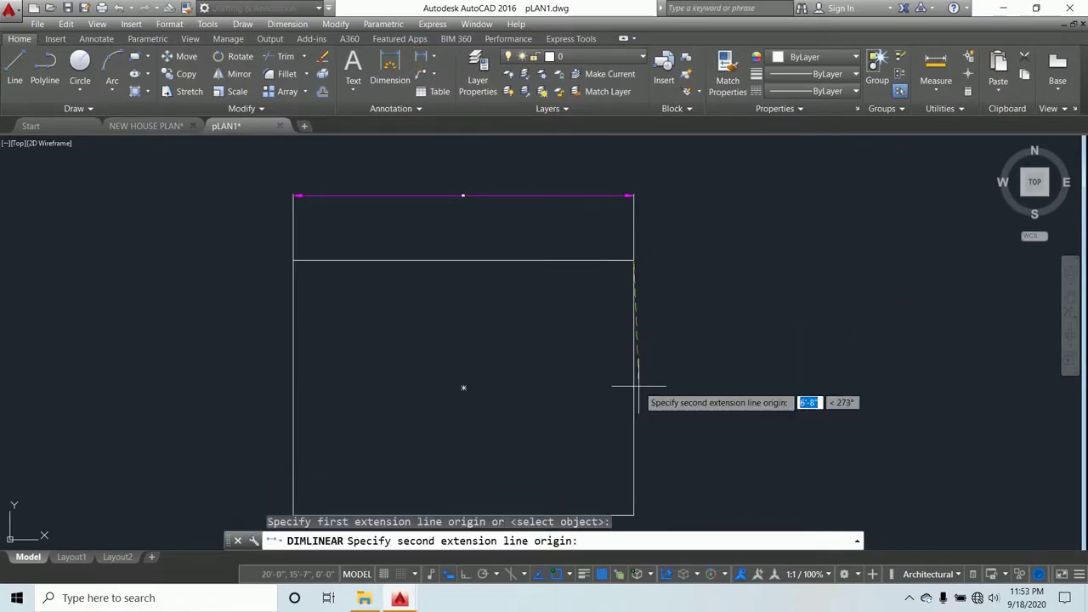
click(633, 515)
click(731, 423)
scroll(737, 390, up, 4)
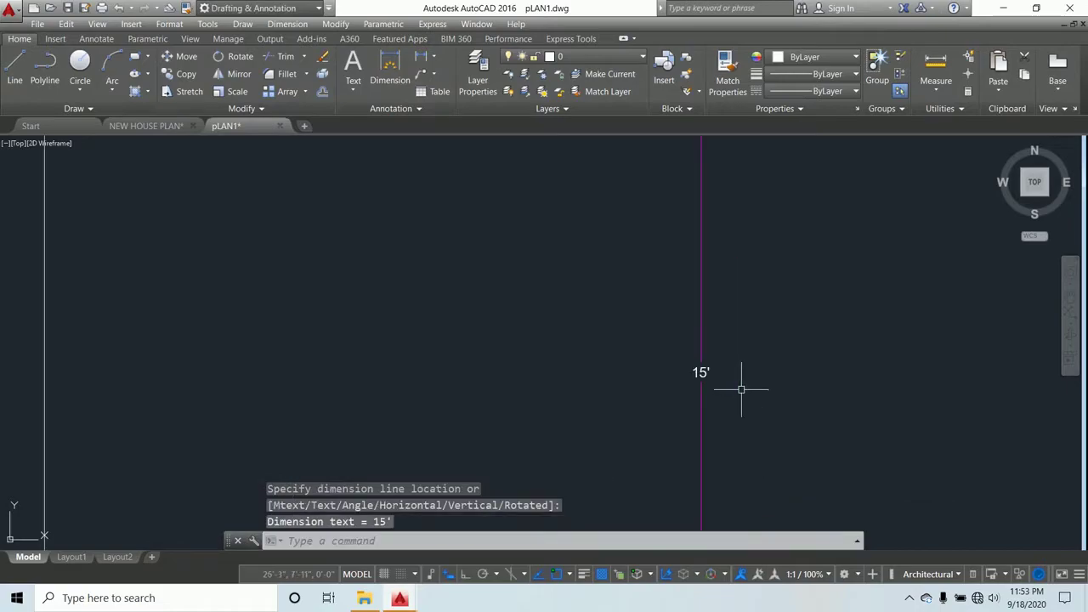
scroll(717, 382, down, 4)
key(Escape)
key(Escape)
key(Escape)
Delete both linear dimensions from around the rectangle
click(746, 347)
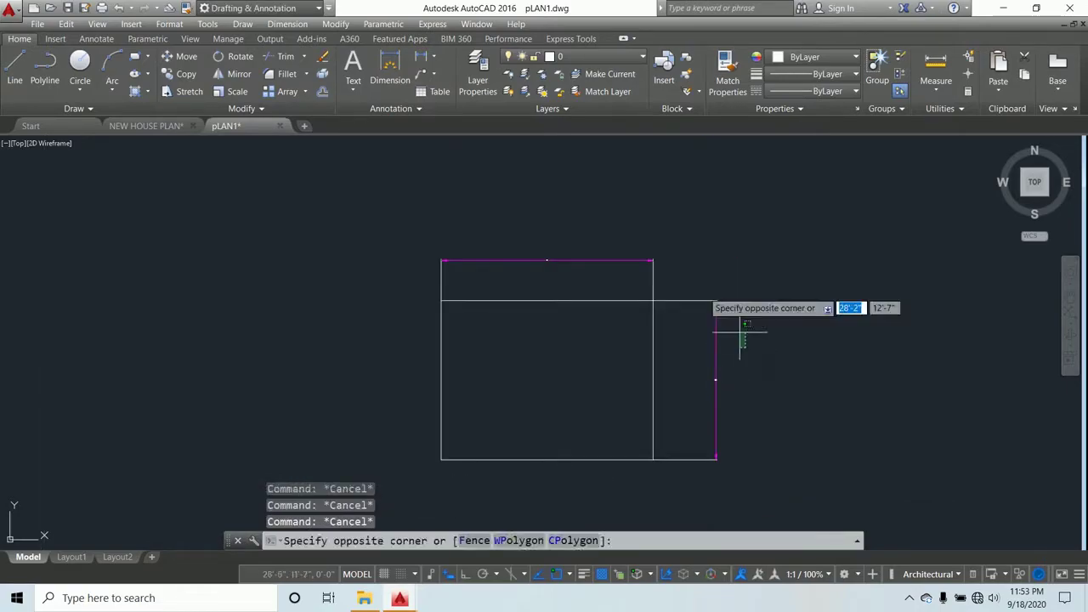
click(680, 263)
key(Delete)
click(651, 267)
click(627, 239)
key(Delete)
scroll(641, 262, down, 4)
scroll(595, 294, up, 6)
mouse_move(595, 296)
middle_down()
mouse_move(491, 245)
mouse_move(492, 287)
middle_up()
key(Escape)
key(Escape)
key(Escape)
key(Escape)
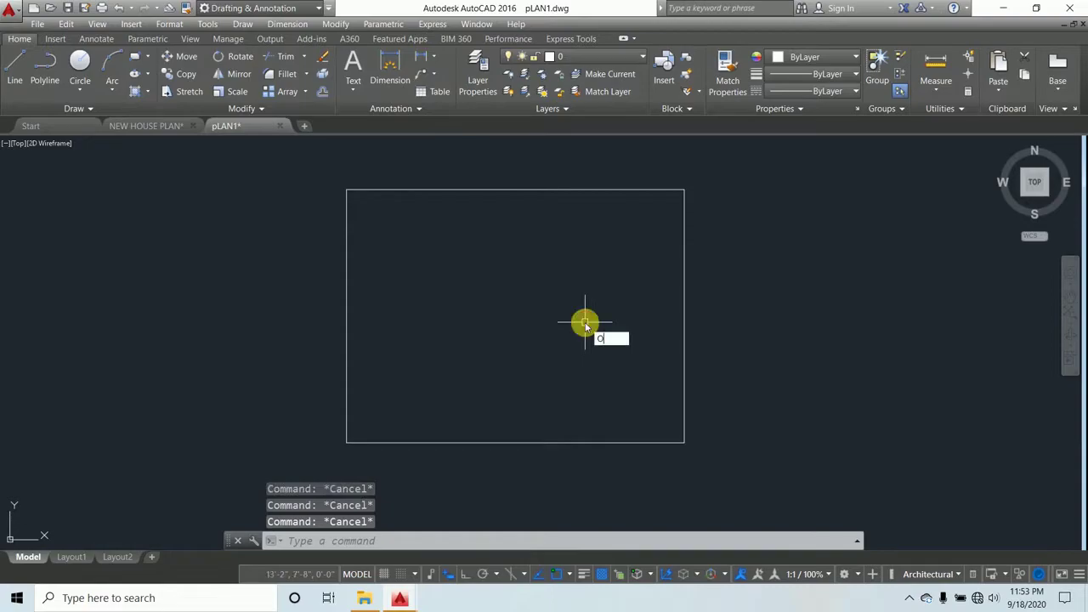
Offset the rectangle outward by 5" to form the wall thickness
key(Return)
text(5)
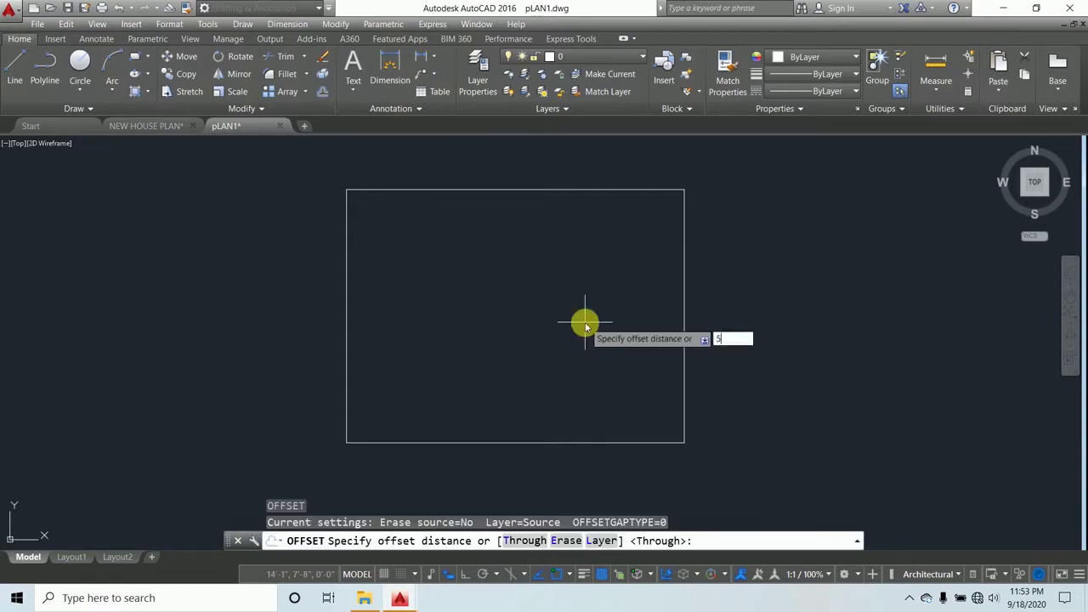
key(Return)
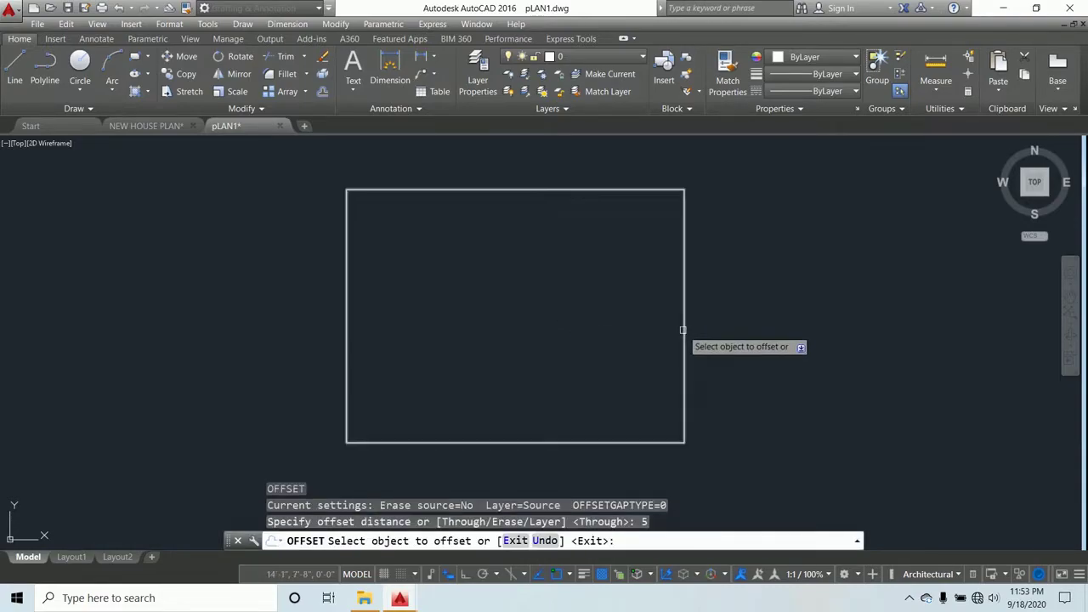
click(684, 328)
click(770, 325)
middle_drag(728, 287, 699, 300)
key(Escape)
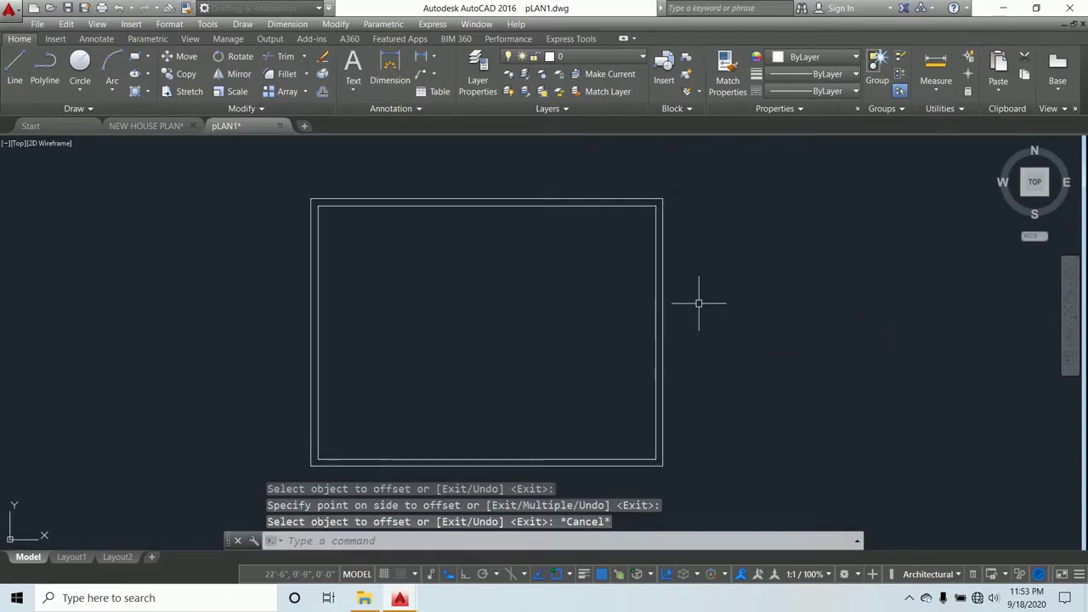
key(Escape)
key(Escape)
key(Escape)
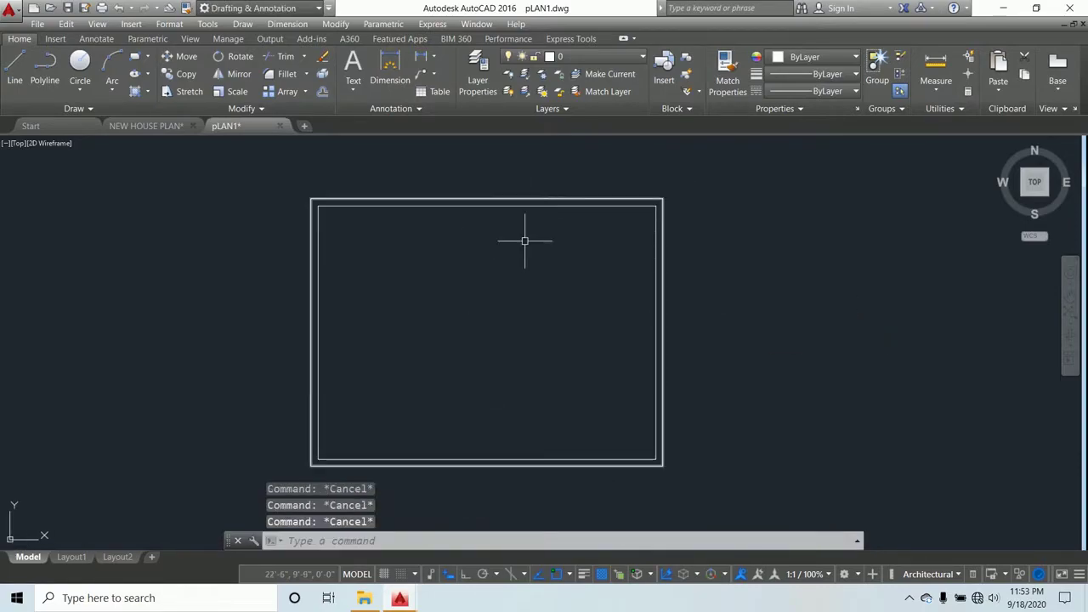
mouse_move(524, 266)
middle_down()
mouse_move(503, 266)
mouse_move(517, 281)
mouse_move(466, 265)
middle_up()
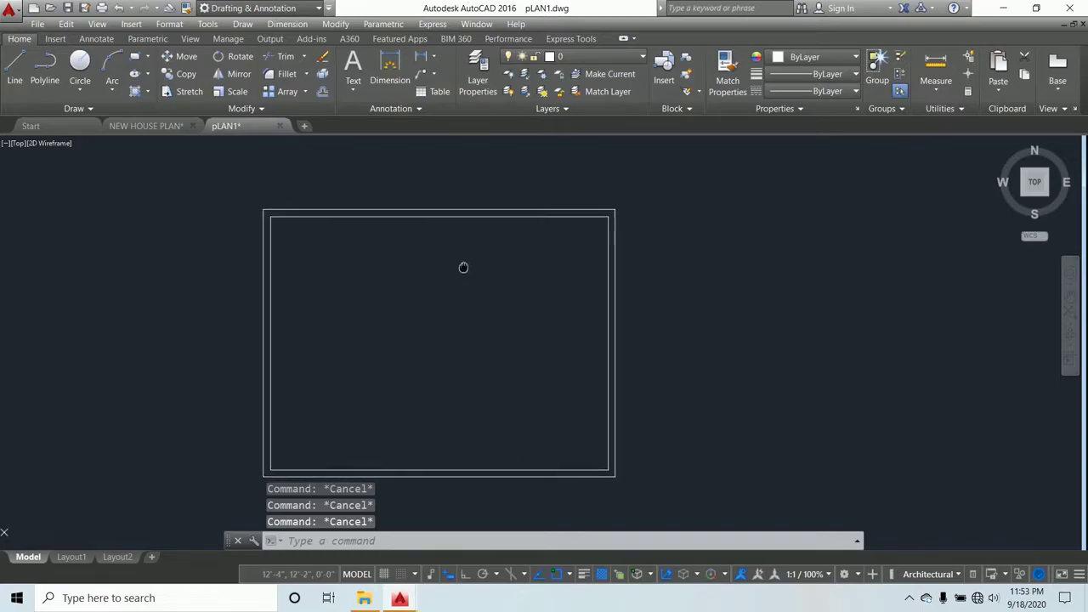
click(608, 245)
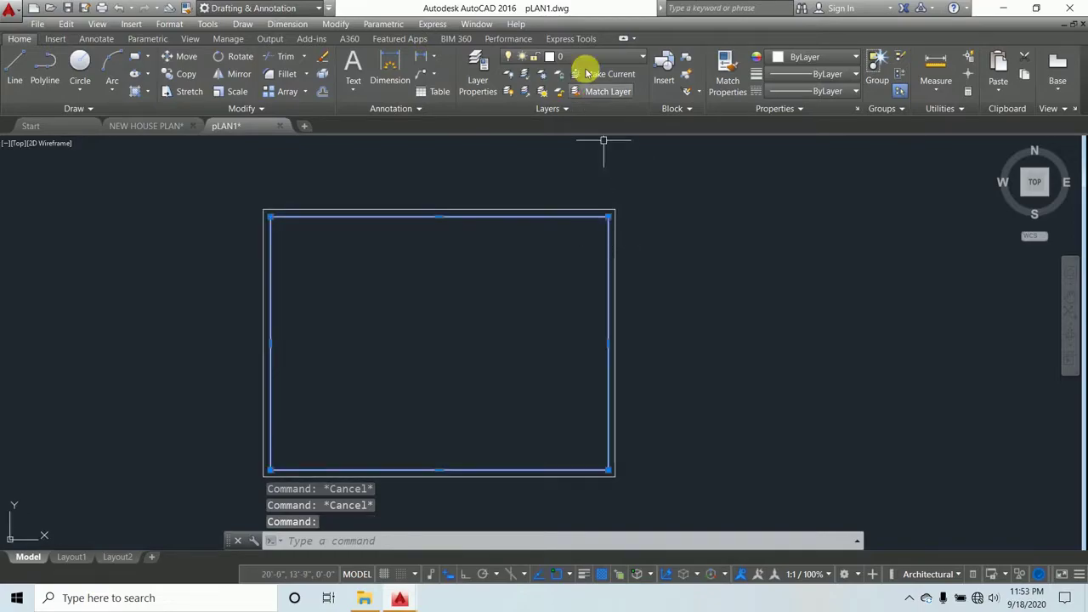
click(617, 231)
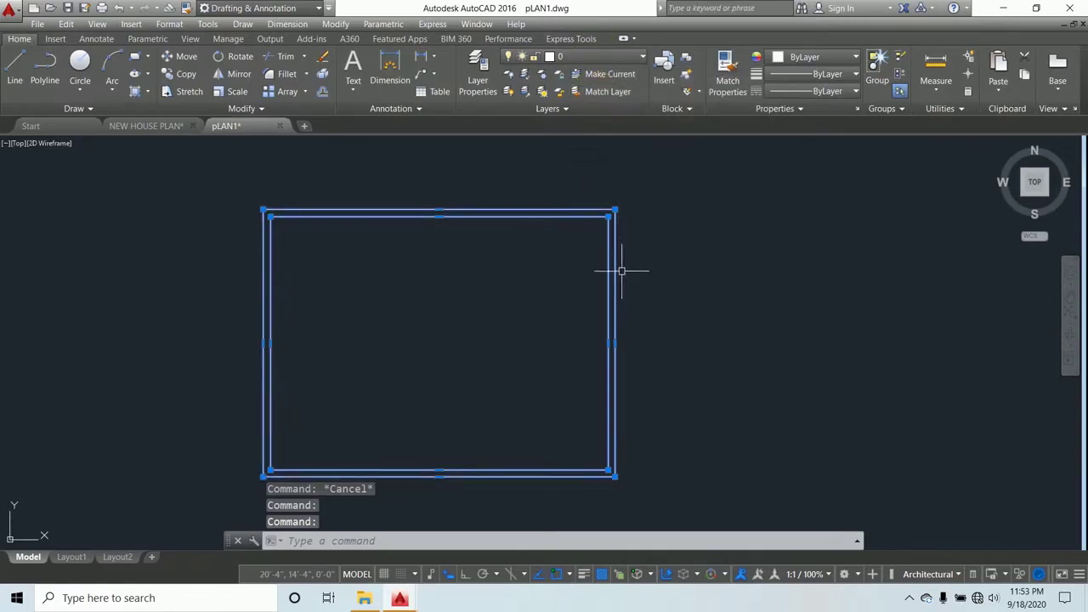
scroll(623, 270, down, 2)
middle_drag(626, 270, 606, 286)
key(Escape)
key(Escape)
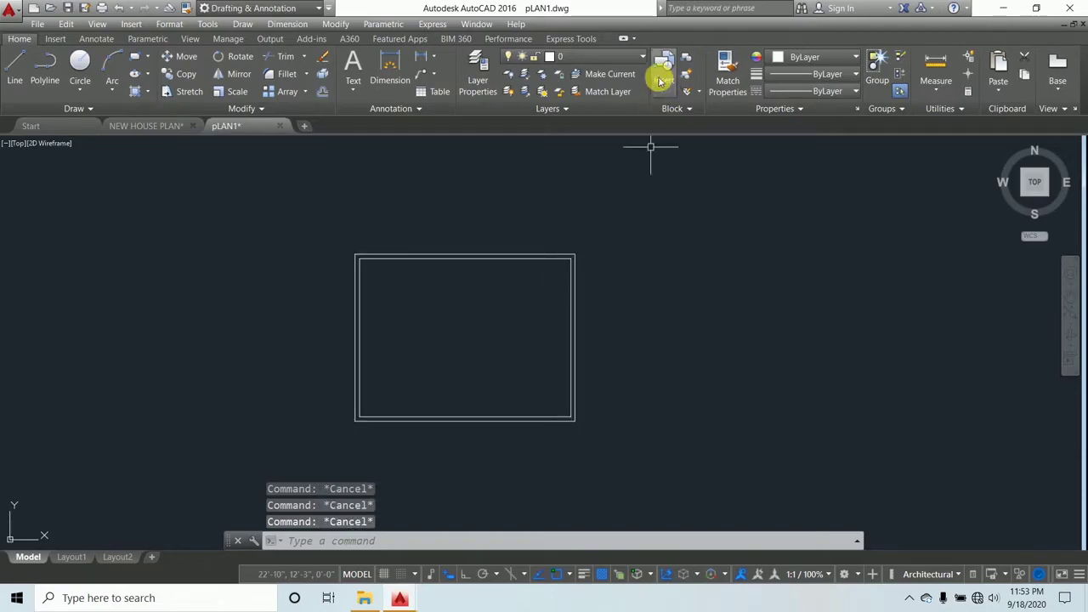
Make 1.WALL the current layer and move both wall rectangles onto it
click(642, 57)
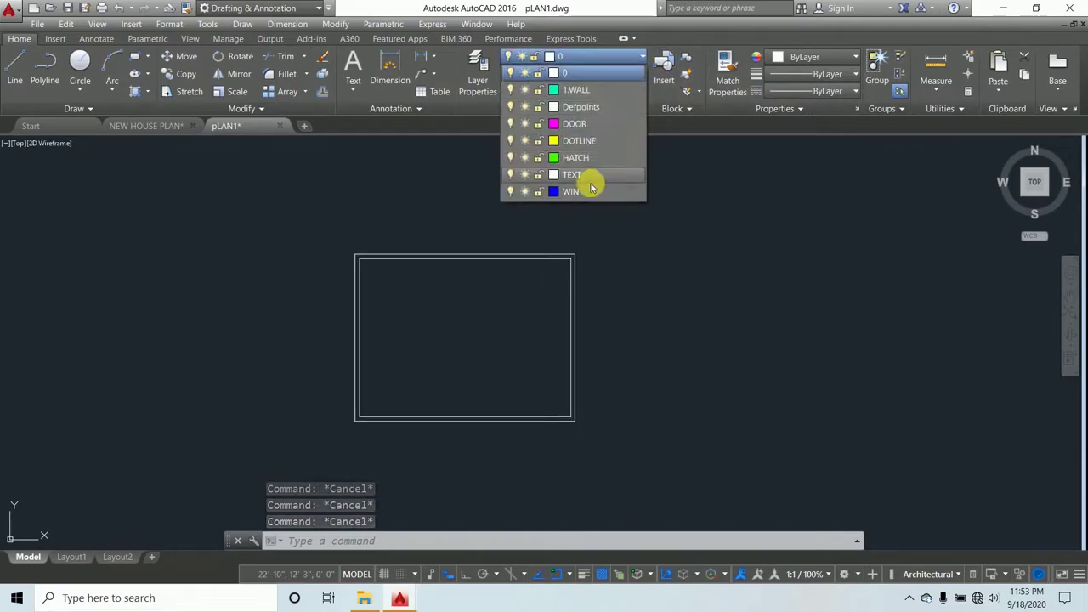
click(585, 91)
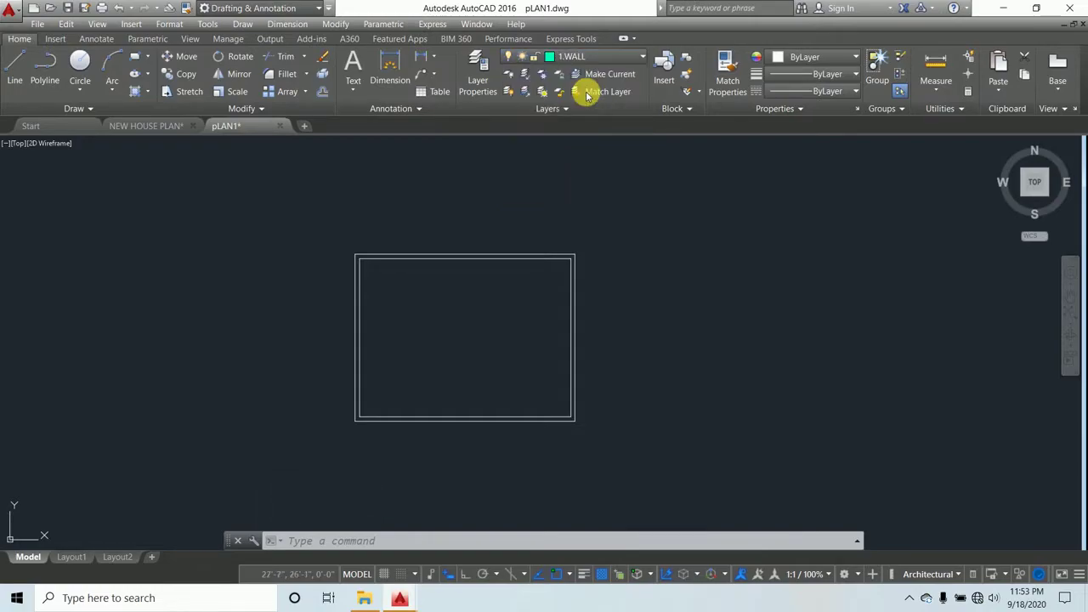
click(723, 379)
click(492, 197)
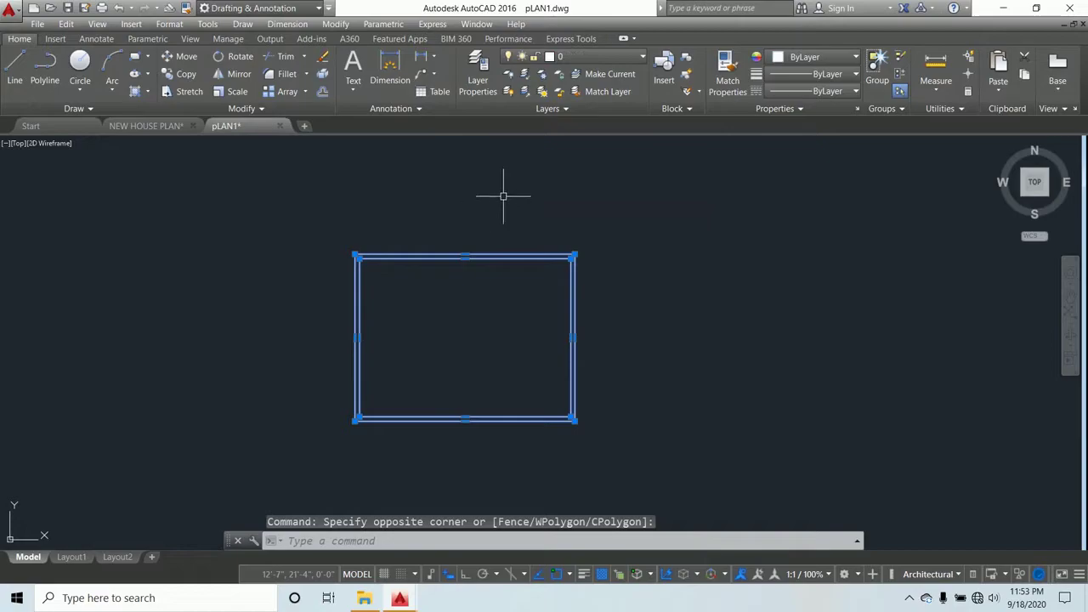
key(Escape)
key(Escape)
click(637, 326)
click(503, 197)
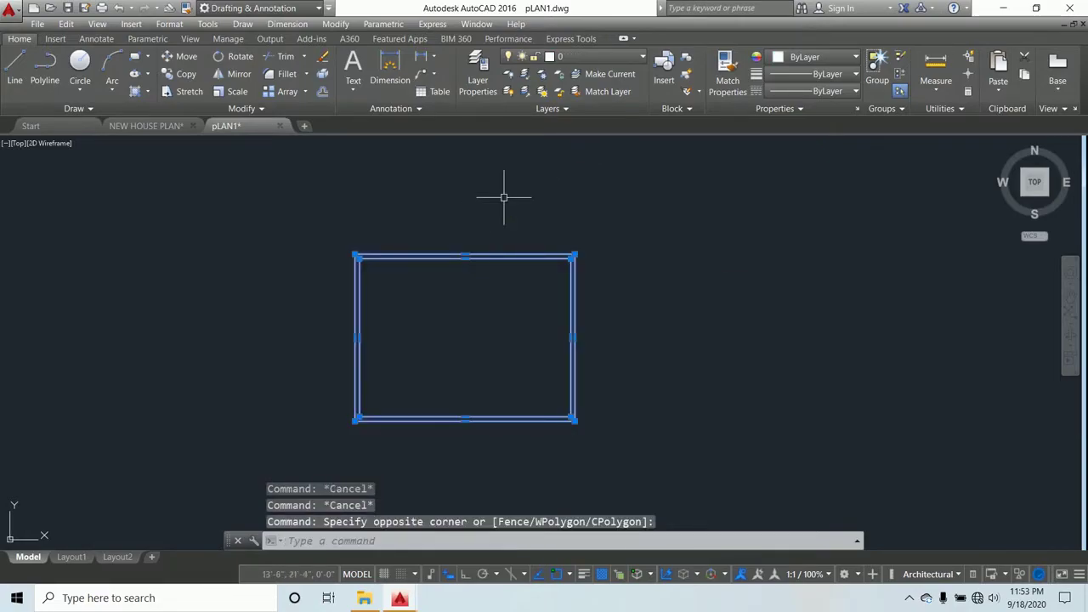
click(642, 58)
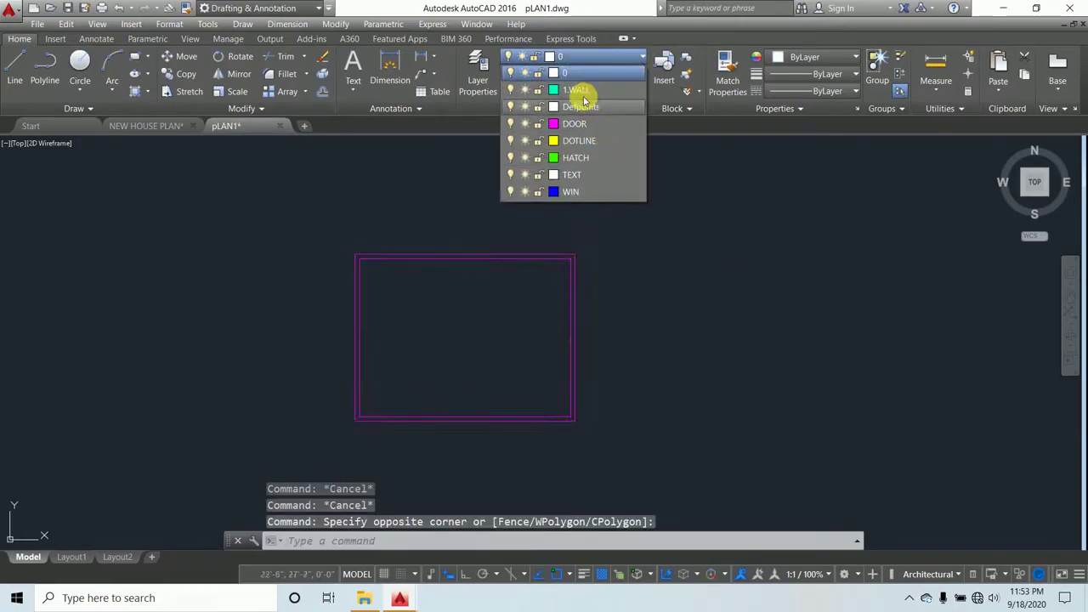
click(576, 90)
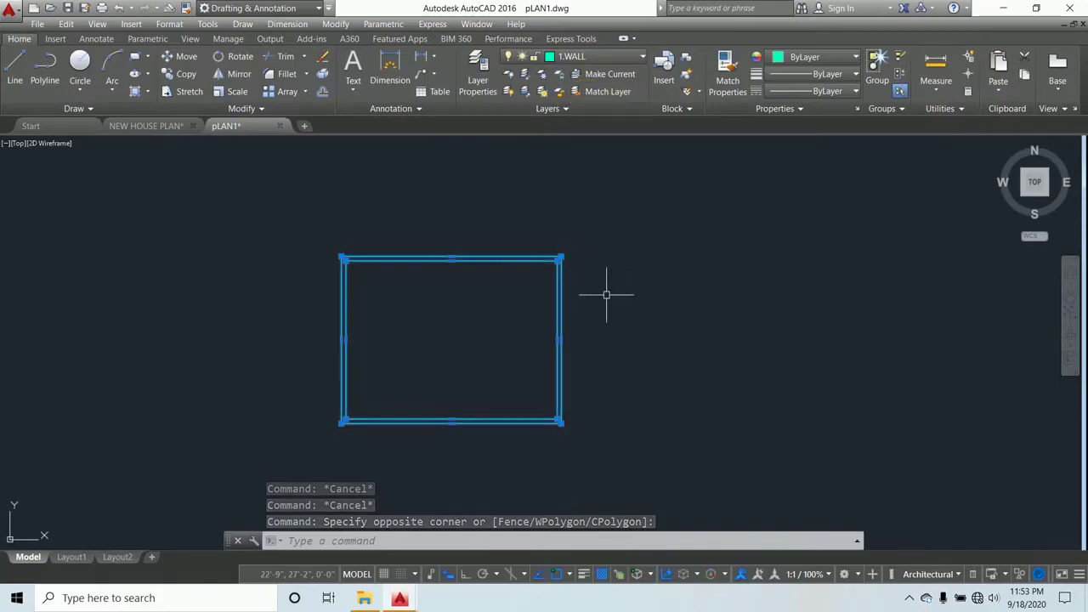
key(Escape)
key(Escape)
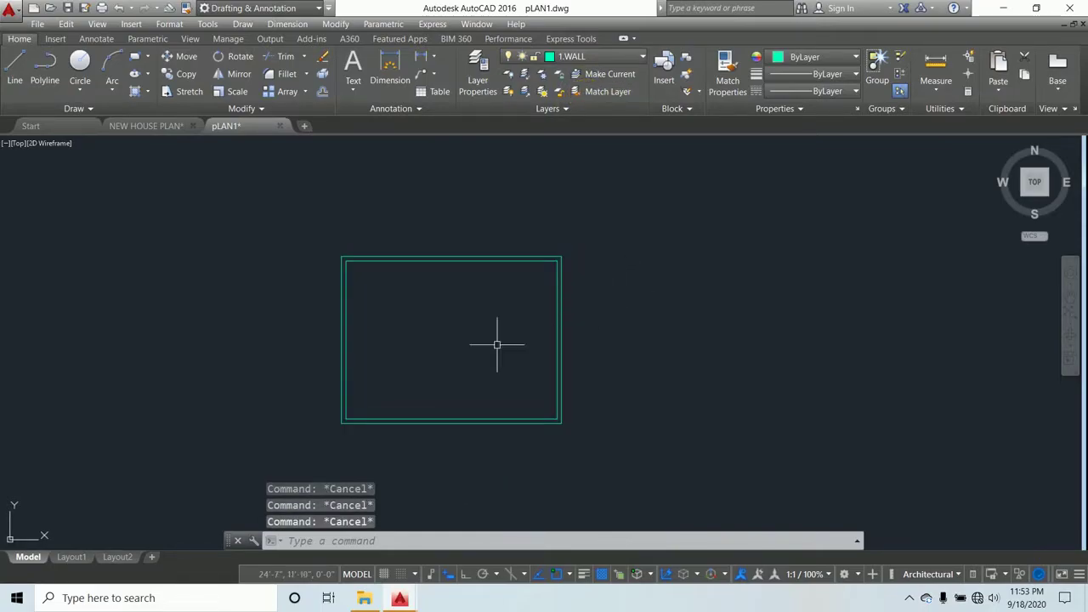
click(502, 257)
key(Escape)
scroll(513, 291, up, 2)
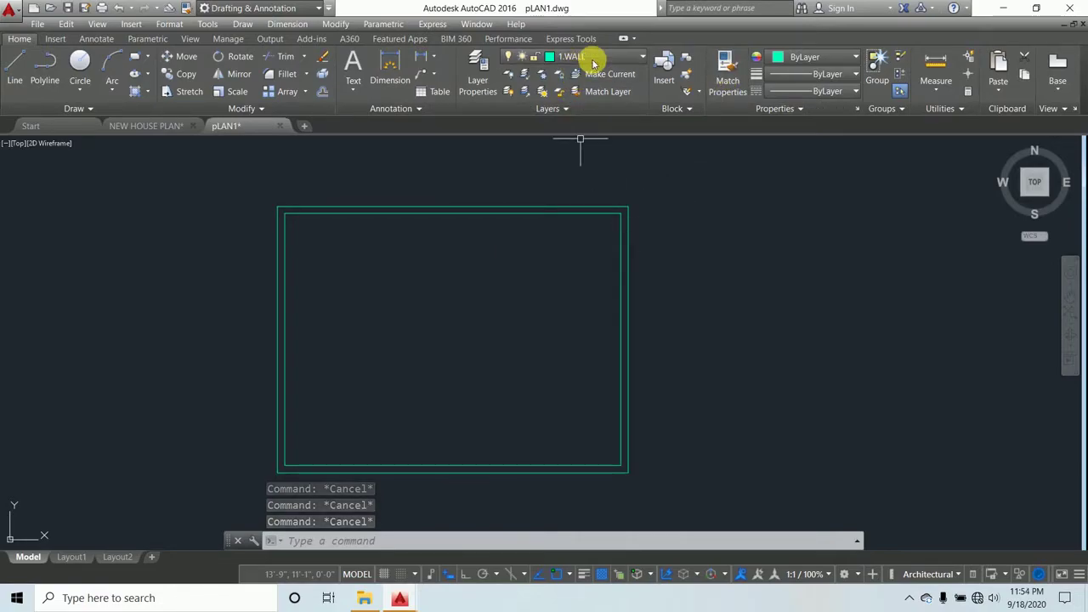
scroll(545, 224, down, 2)
middle_drag(546, 226, 498, 254)
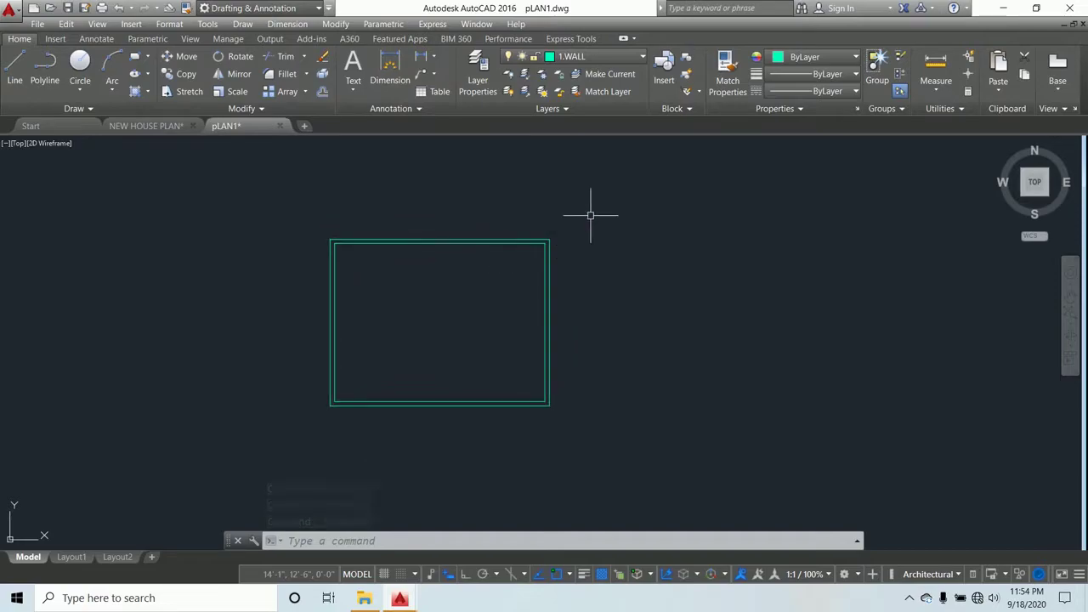
Make WIN the current layer and draw a window rectangle 5' wide and 5" high in the empty space right of the walls
click(639, 57)
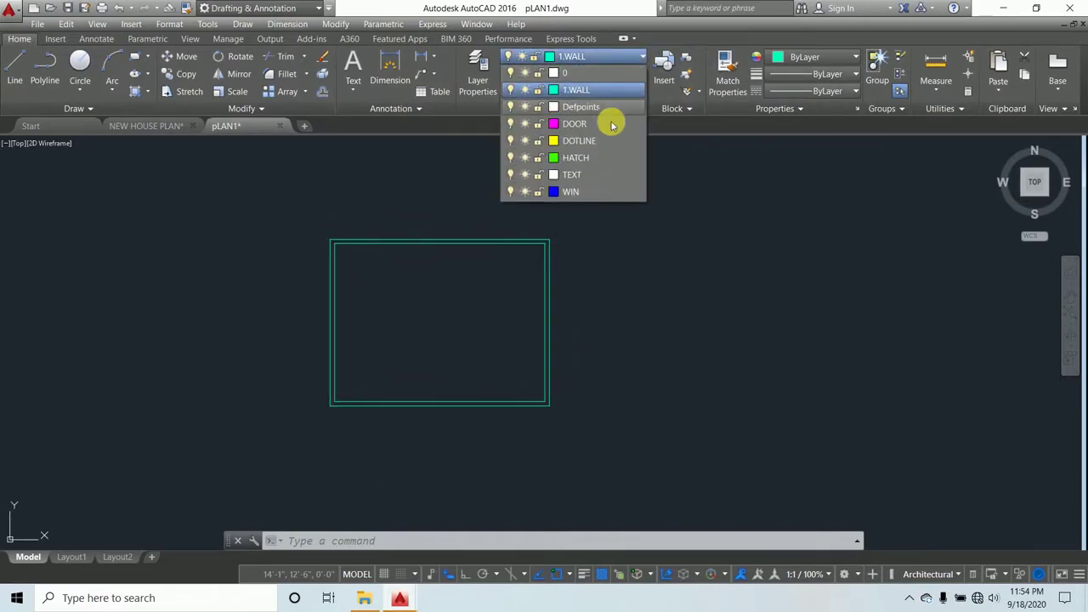
click(572, 192)
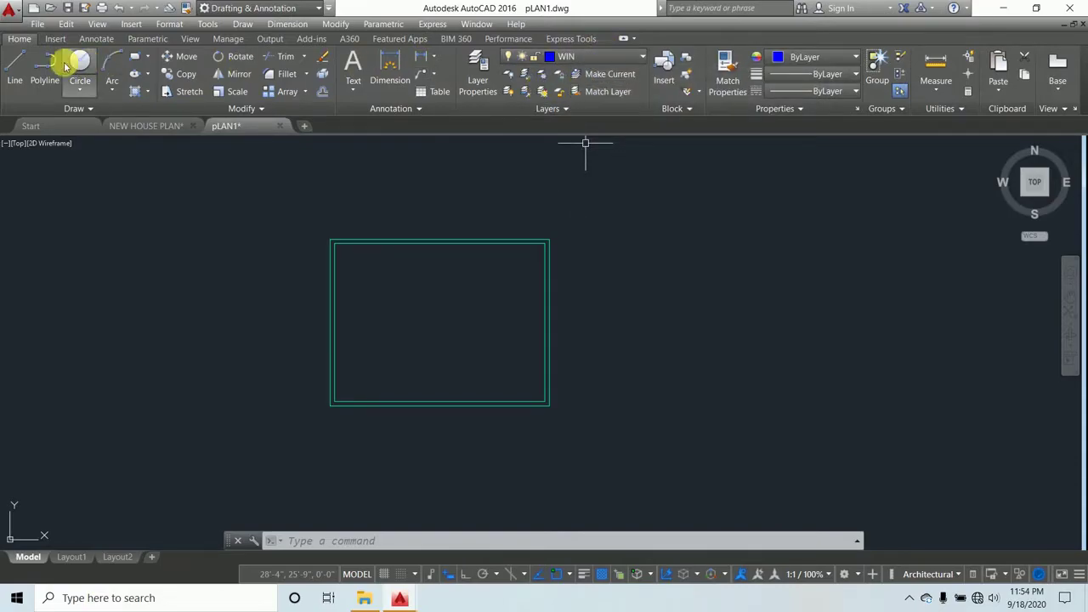
click(136, 61)
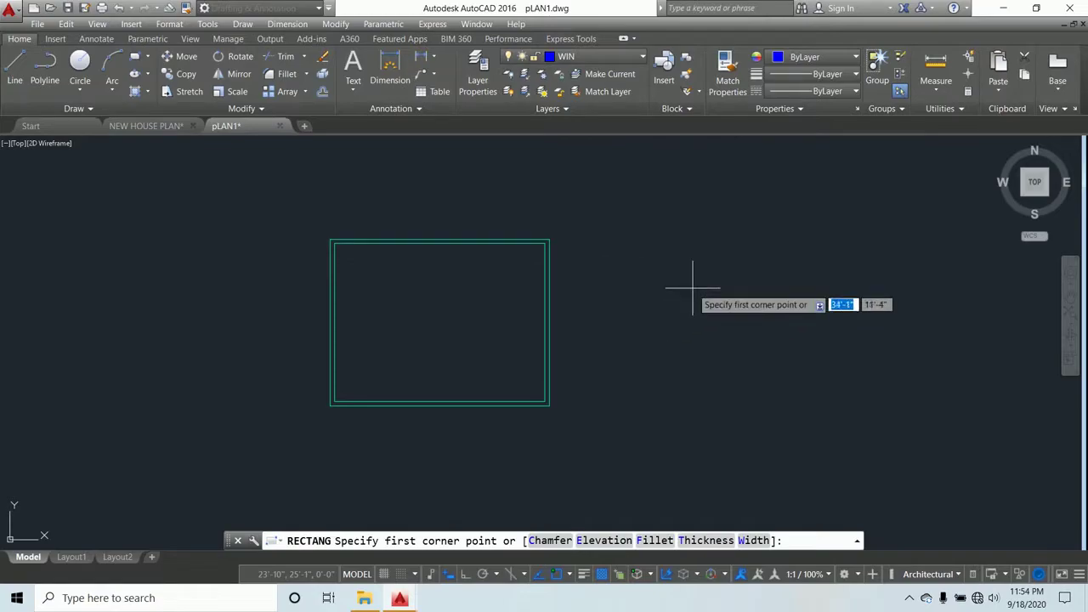
click(692, 289)
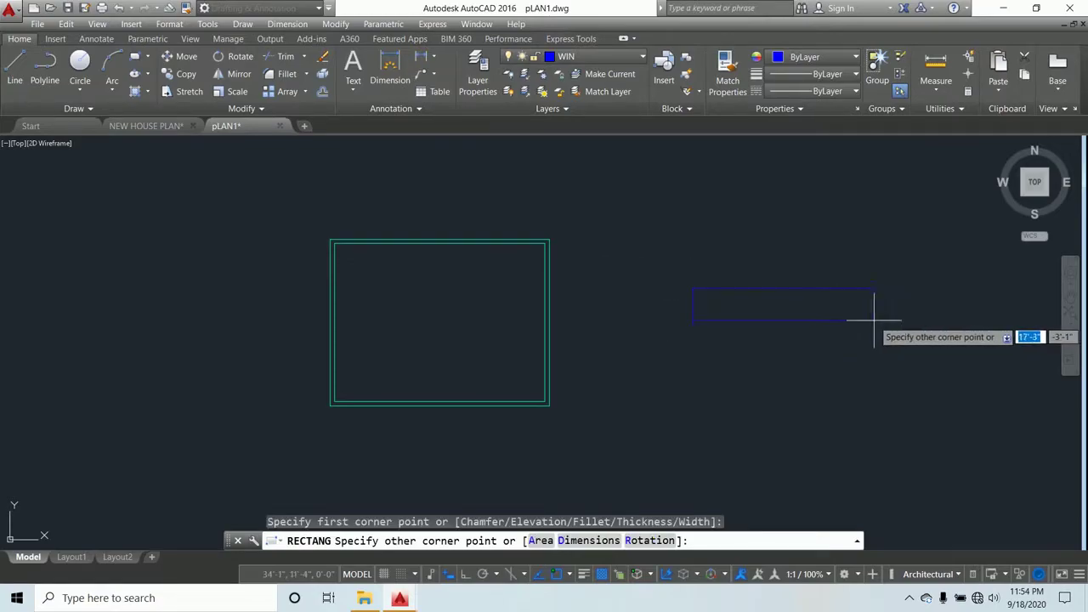
text(5)
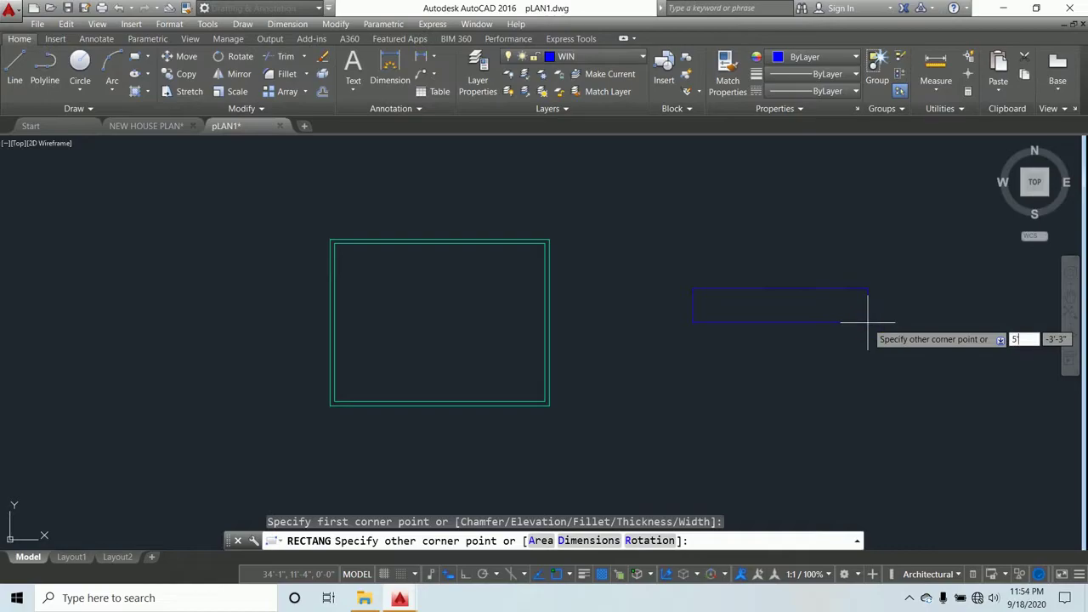
text(5)
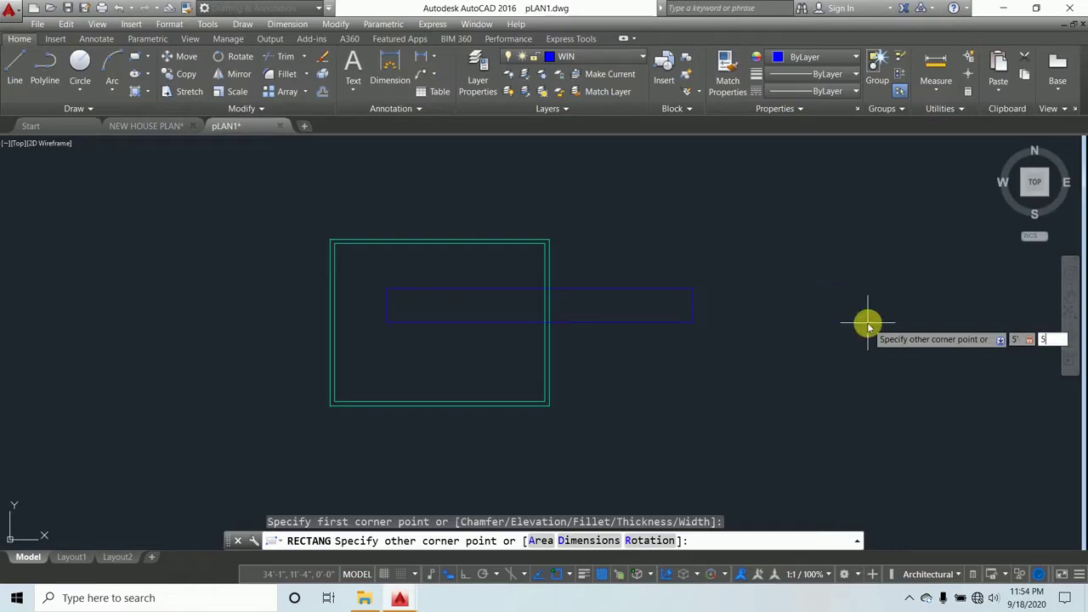
key(Return)
scroll(740, 272, up, 6)
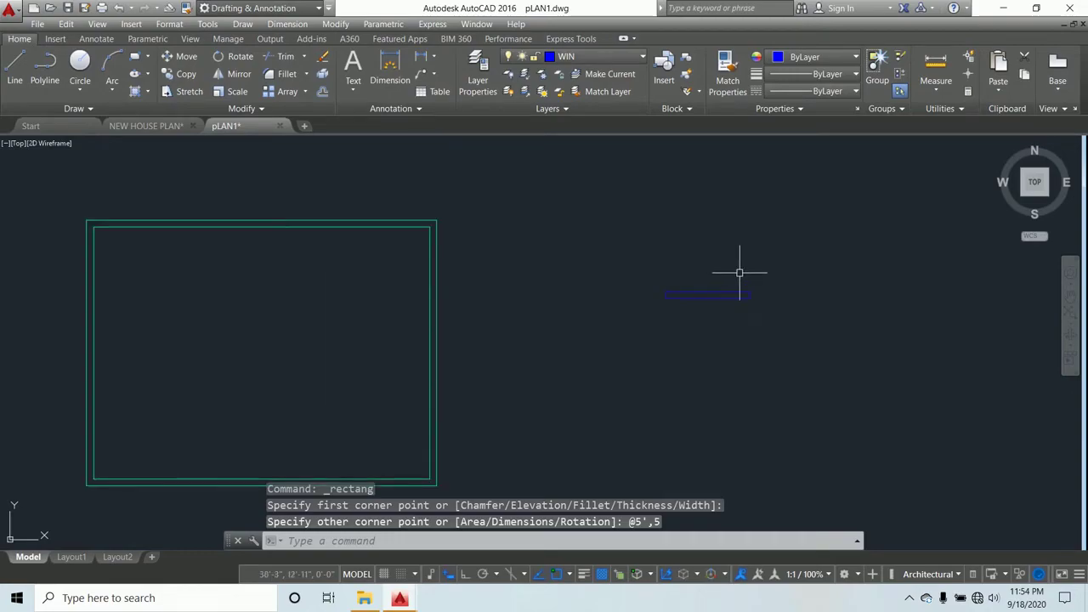
key(Escape)
key(Escape)
key(Escape)
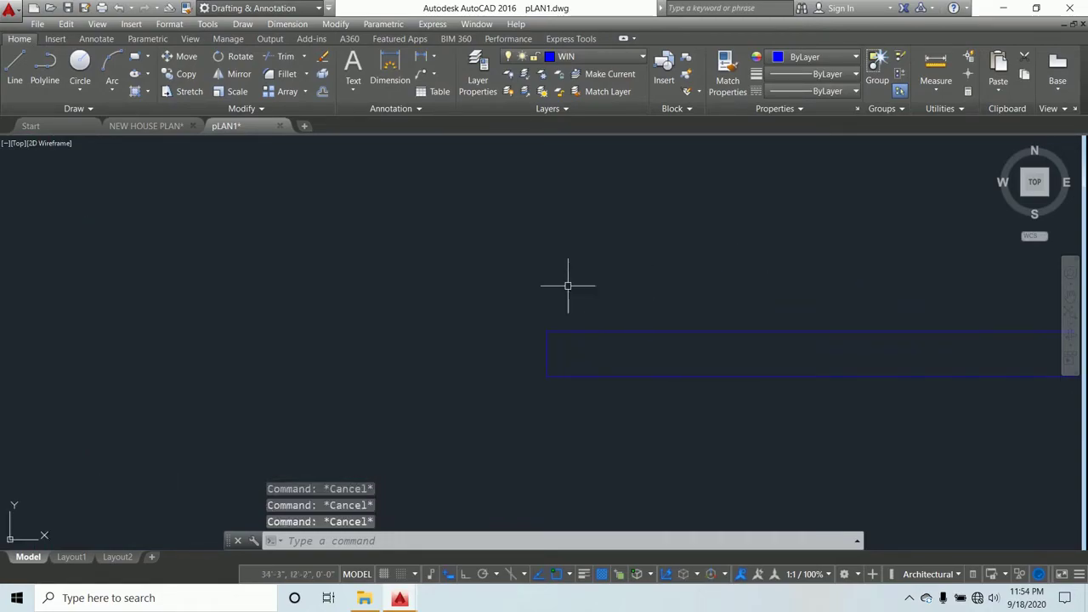
Draw a horizontal line through the middle of the window rectangle, from its left edge's midpoint to its right edge's midpoint
click(25, 59)
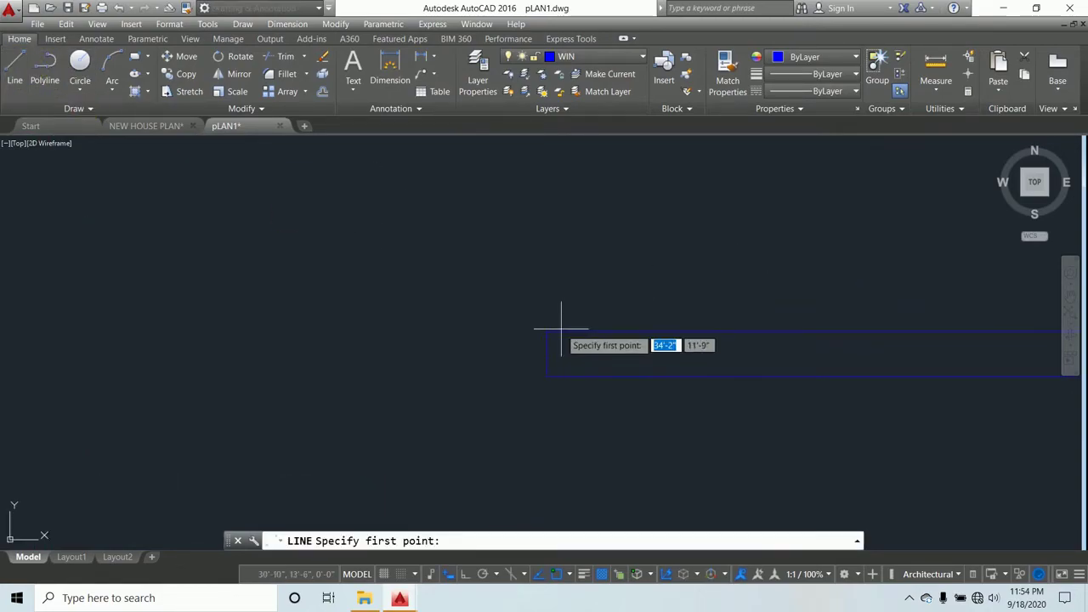
click(547, 354)
scroll(638, 360, down, 3)
scroll(626, 347, up, 3)
scroll(627, 333, up, 5)
text(5)
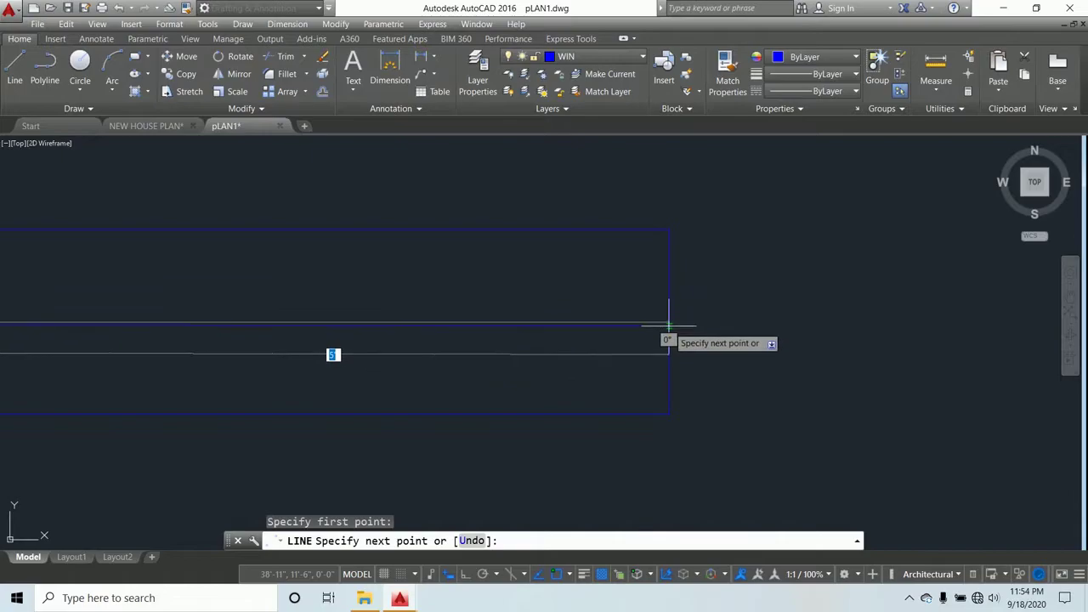
click(669, 322)
key(Return)
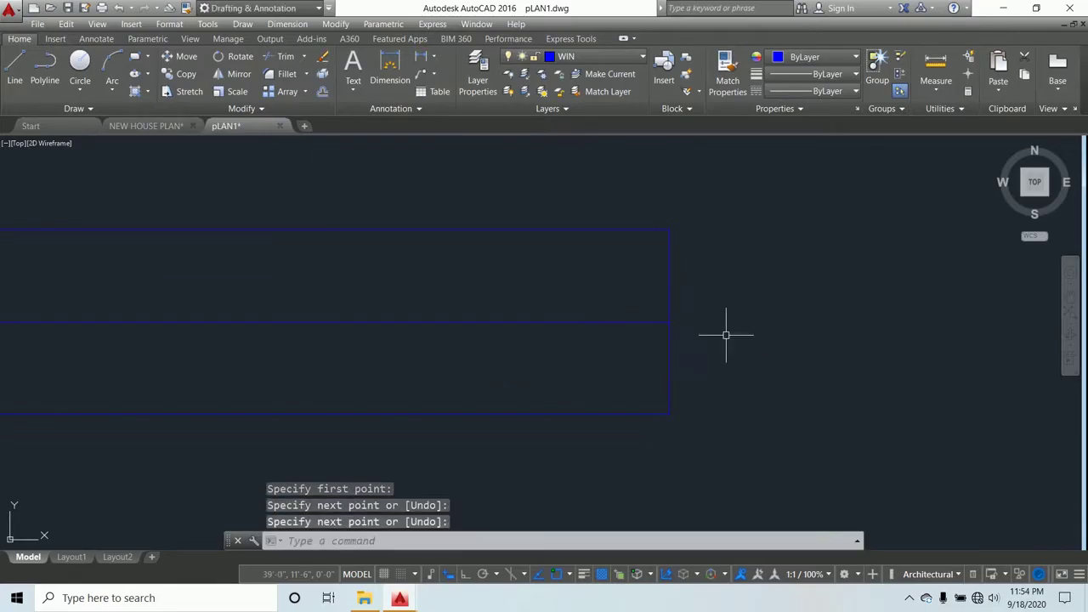
Turn Ortho on and copy the window's centre line 0.6" upward and 0.6" downward
key(F8)
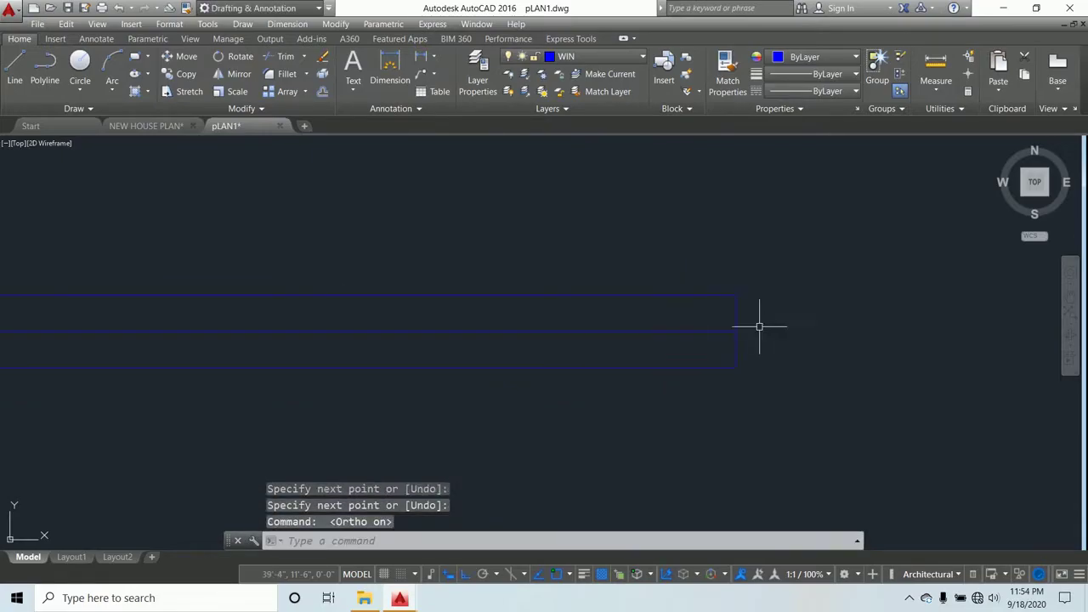
middle_drag(436, 263, 444, 272)
key(Escape)
key(Escape)
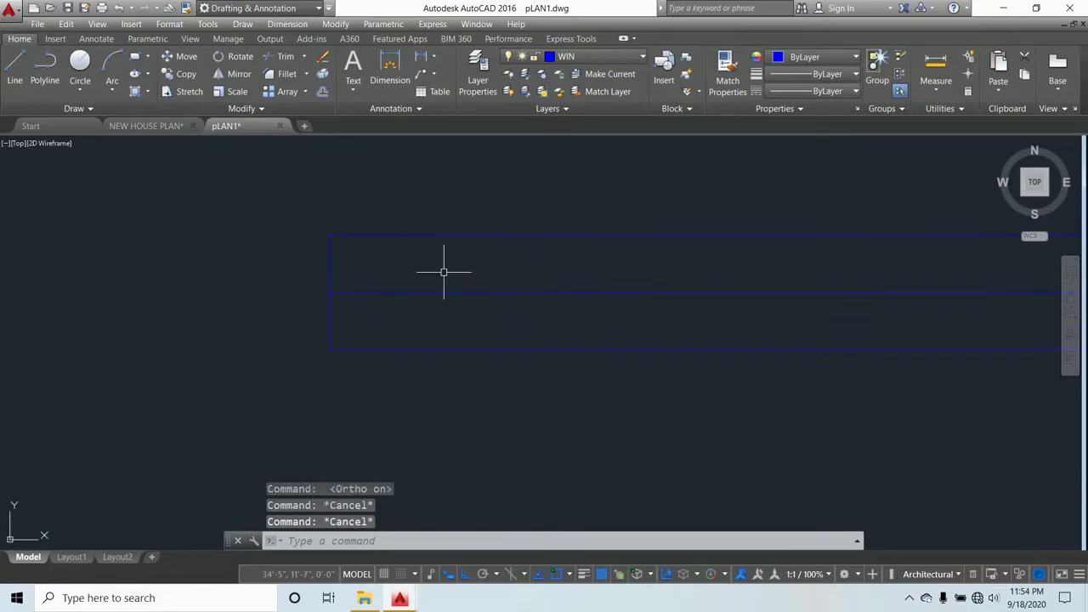
text(CP)
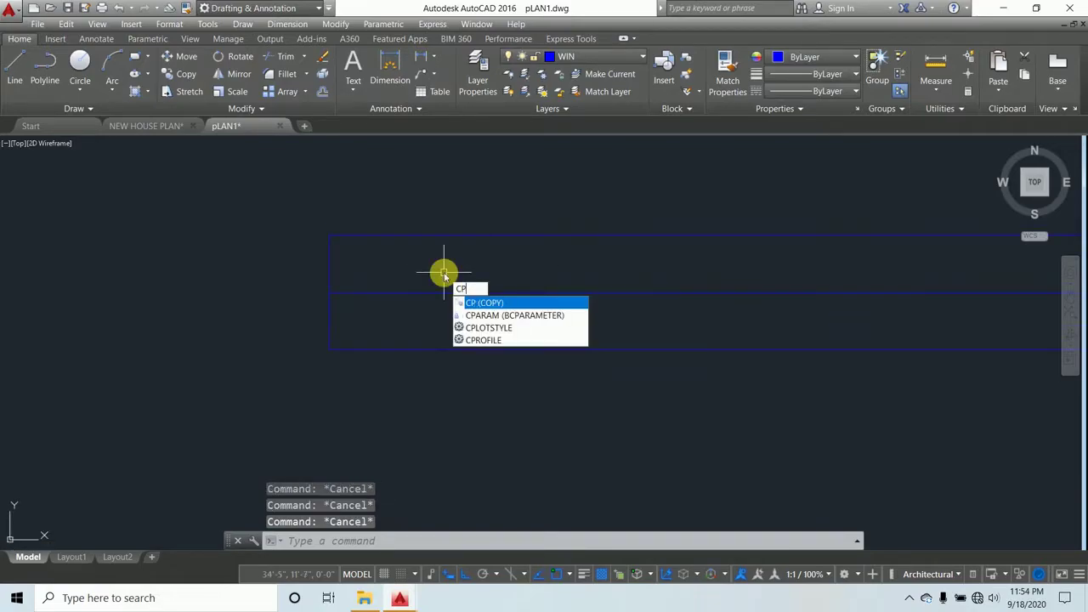
key(Return)
click(421, 305)
click(376, 260)
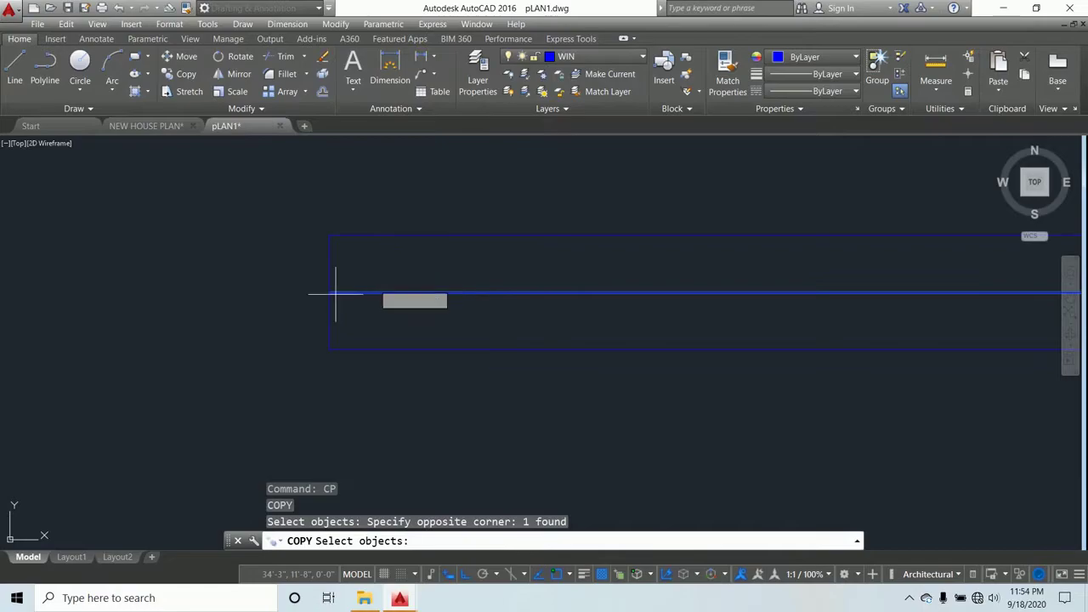
key(Return)
click(255, 315)
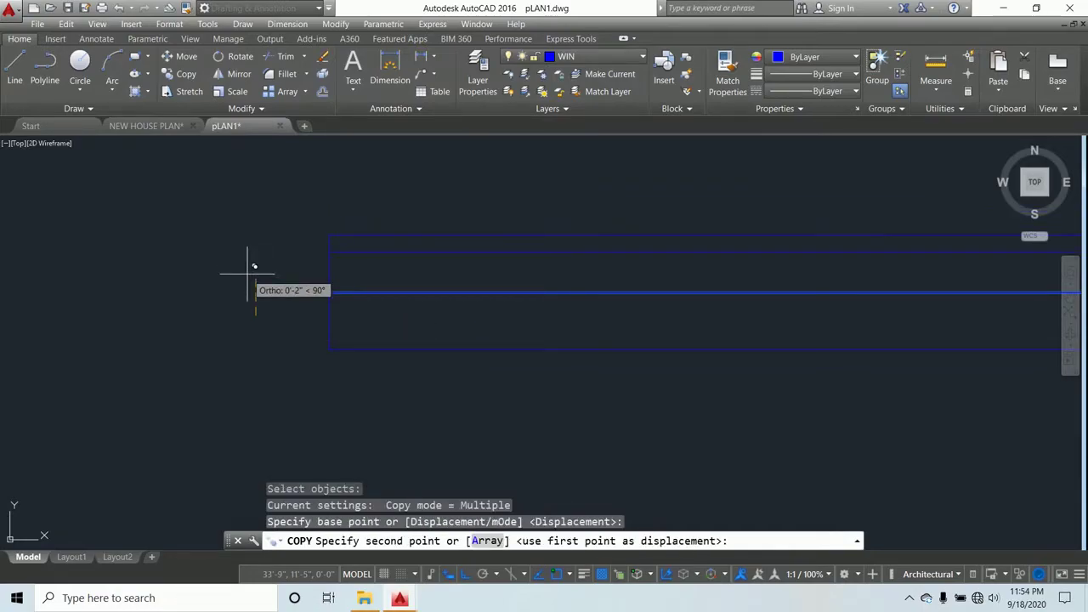
text(0)
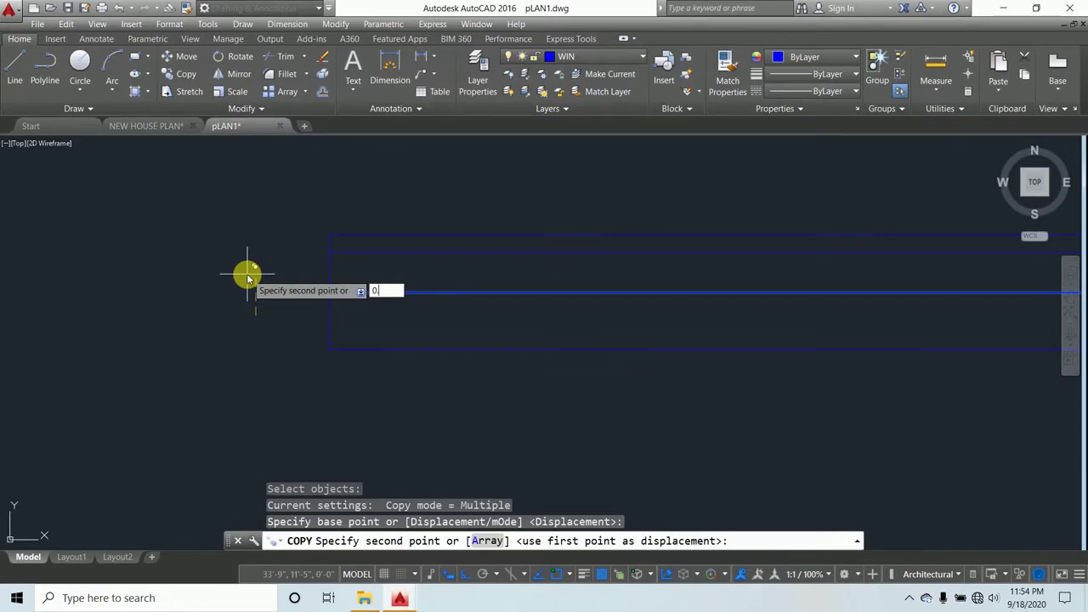
text(.6)
key(Return)
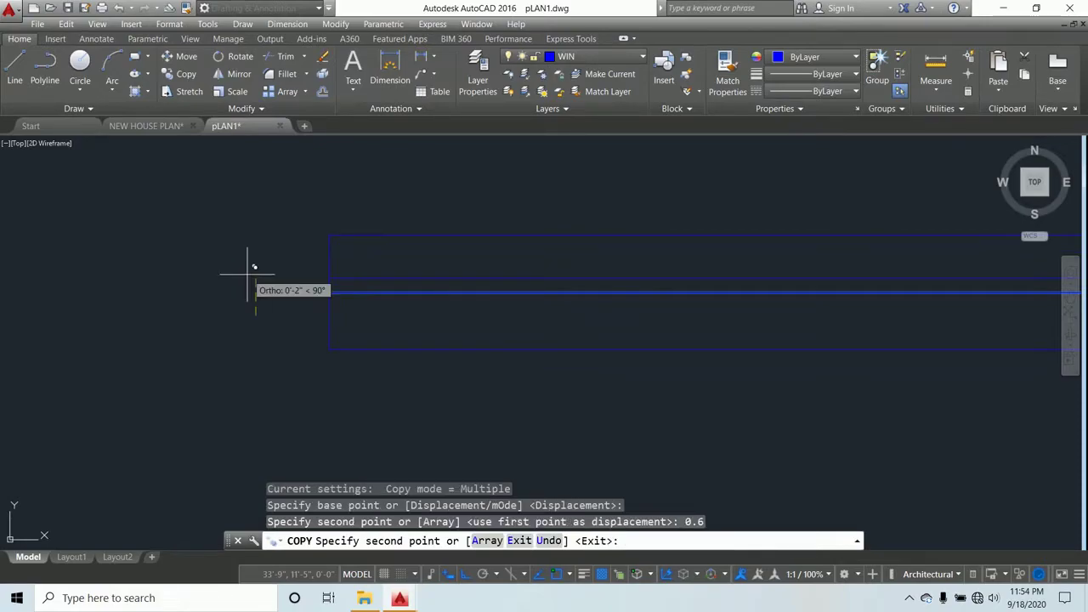
text(0.6)
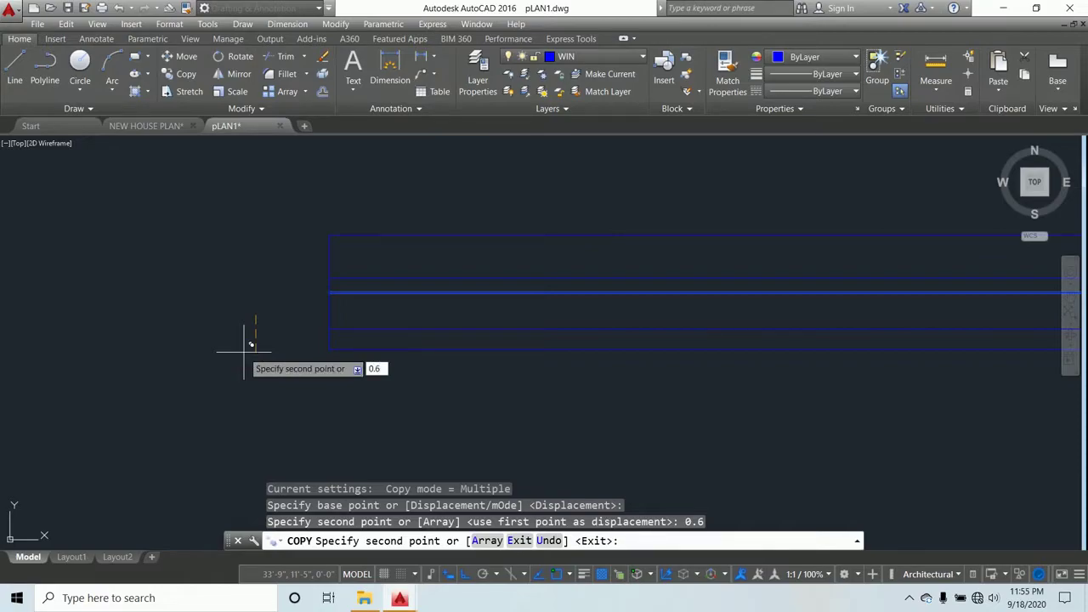
key(Return)
key(Escape)
key(Escape)
key(Escape)
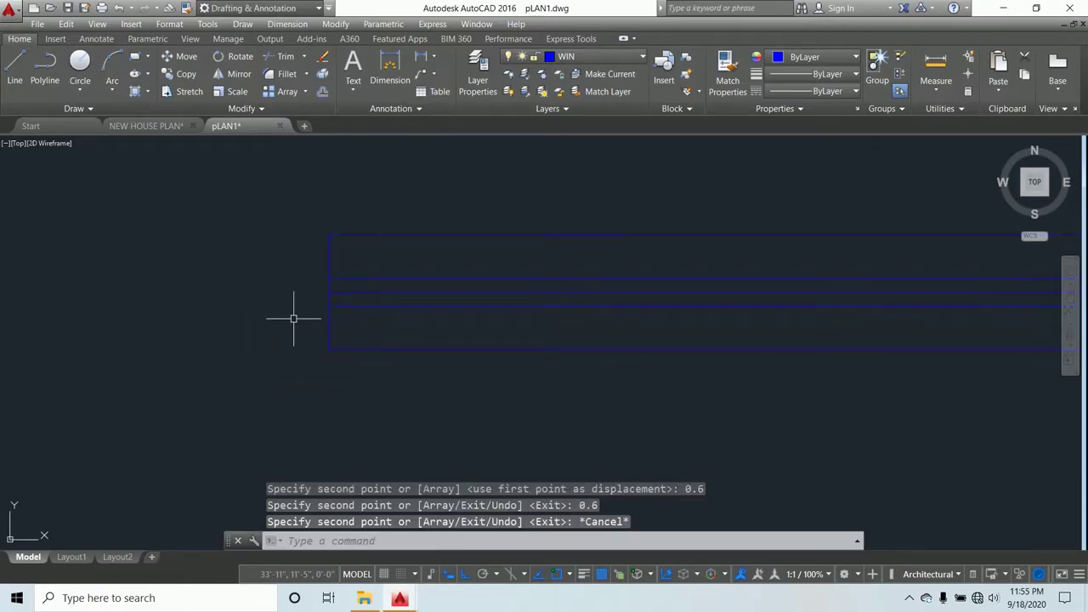
Delete the window's original centre line, leaving the two copies
click(361, 294)
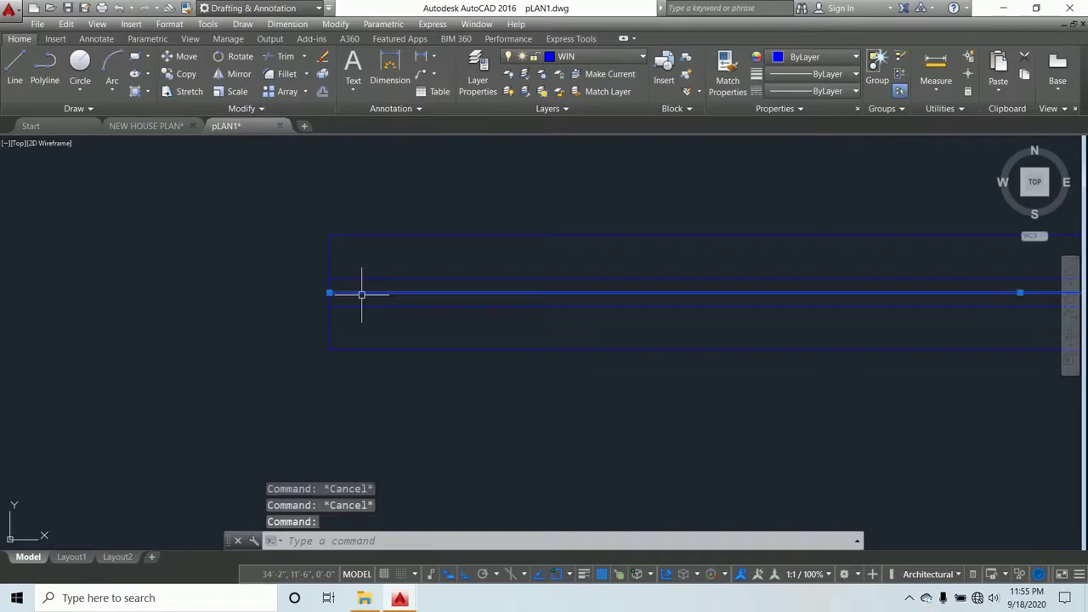
key(Delete)
scroll(536, 252, down, 5)
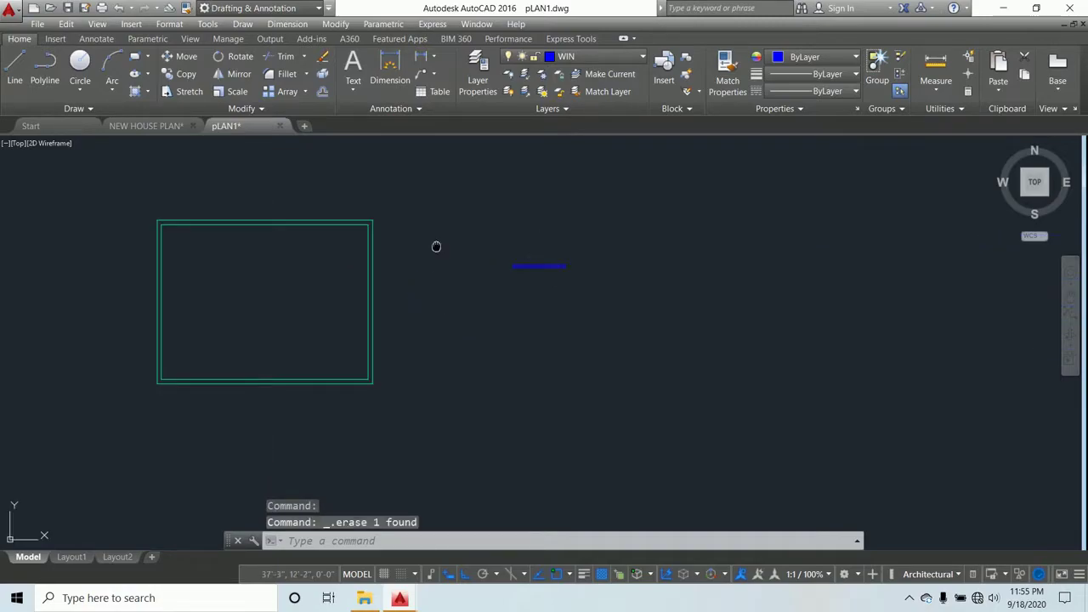
Draw a vertical line across the top wall's thickness, from the midpoint of its inner edge to the outer edge
middle_drag(436, 246, 503, 251)
scroll(301, 204, up, 5)
scroll(359, 209, down, 3)
middle_drag(360, 210, 369, 217)
key(Escape)
key(Escape)
key(Escape)
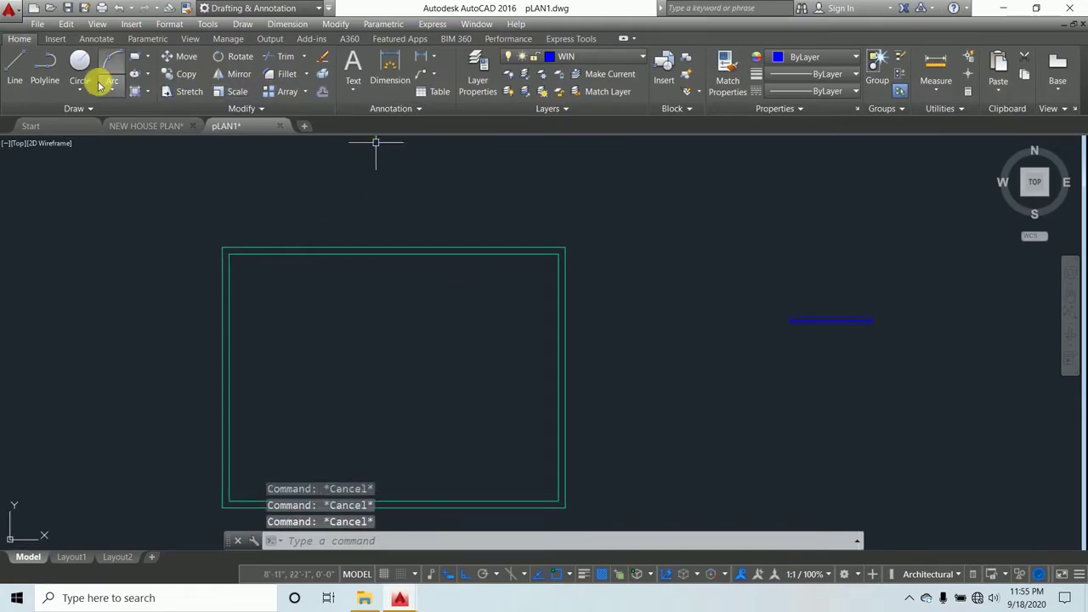
click(17, 64)
scroll(391, 226, up, 4)
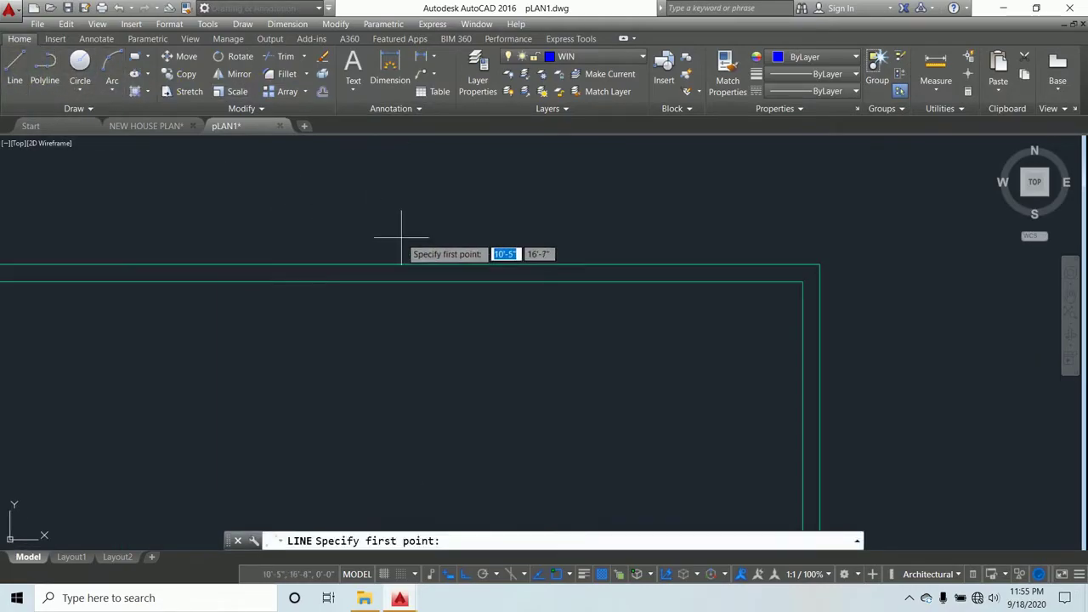
scroll(351, 272, down, 2)
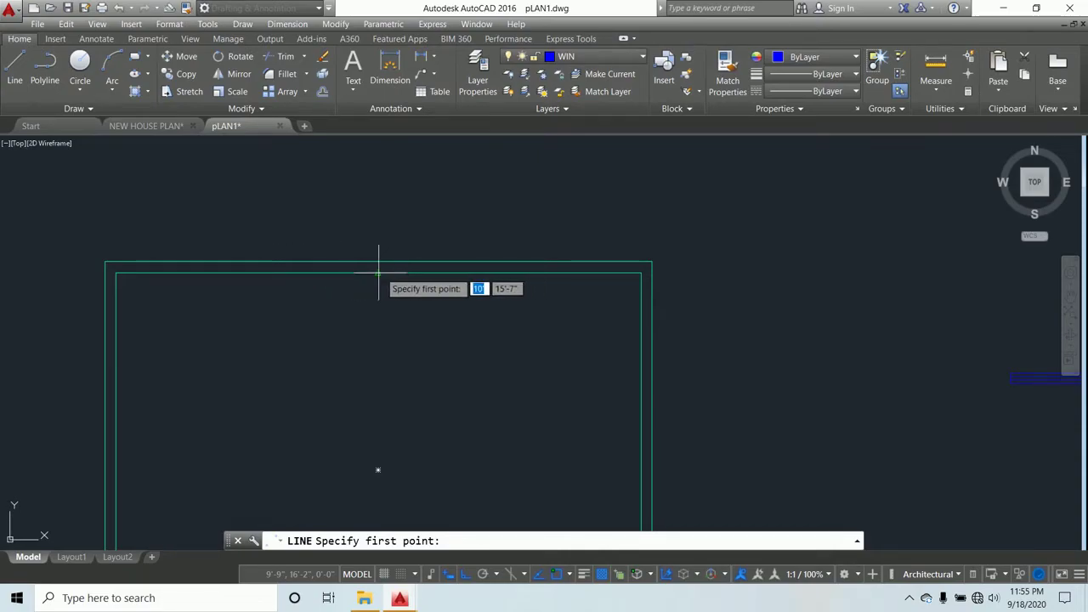
click(378, 274)
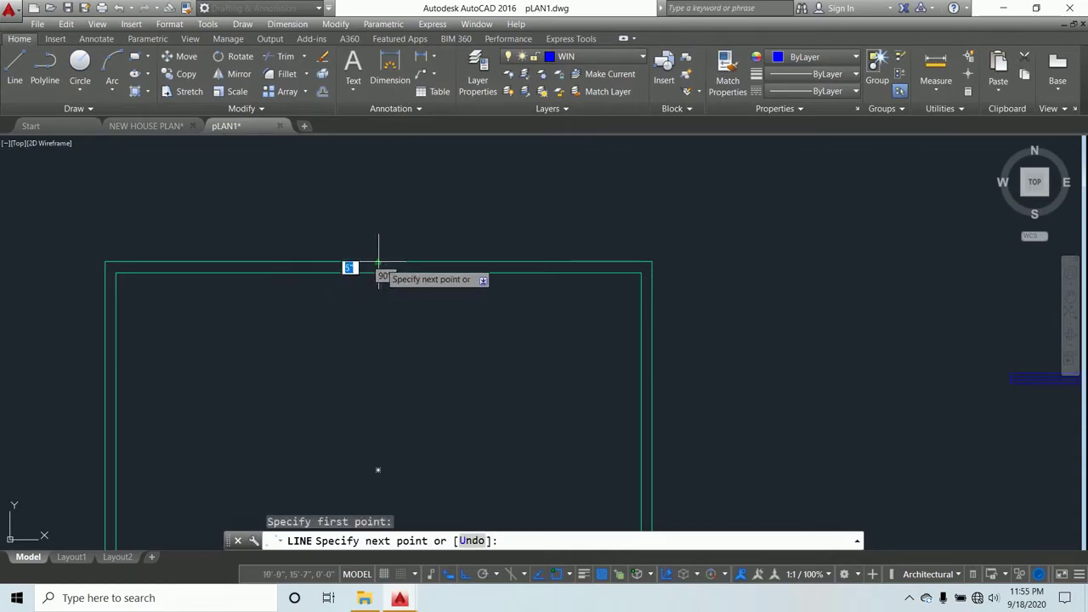
click(378, 261)
key(Return)
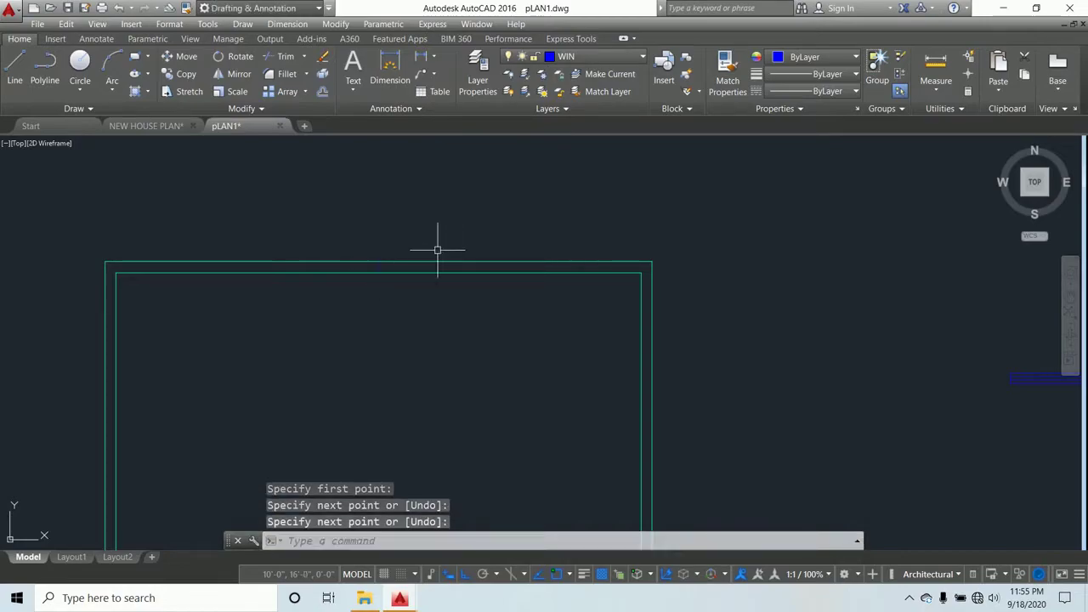
scroll(377, 284, up, 5)
middle_drag(436, 226, 417, 254)
key(Escape)
key(Escape)
key(Escape)
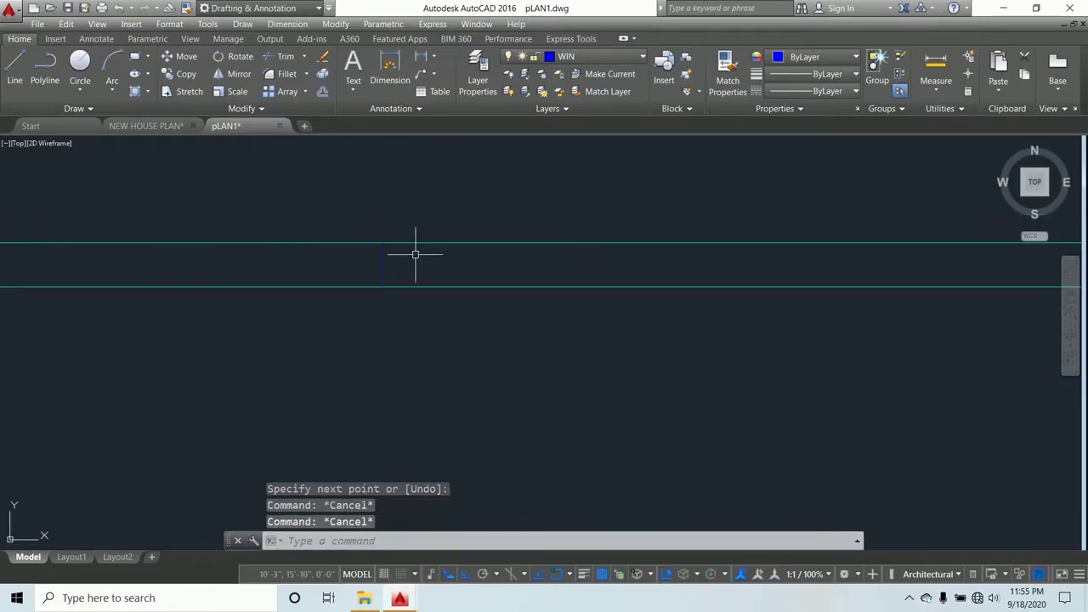
Review the object snap modes in the drafting settings and accept them with every mode enabled
text(OS)
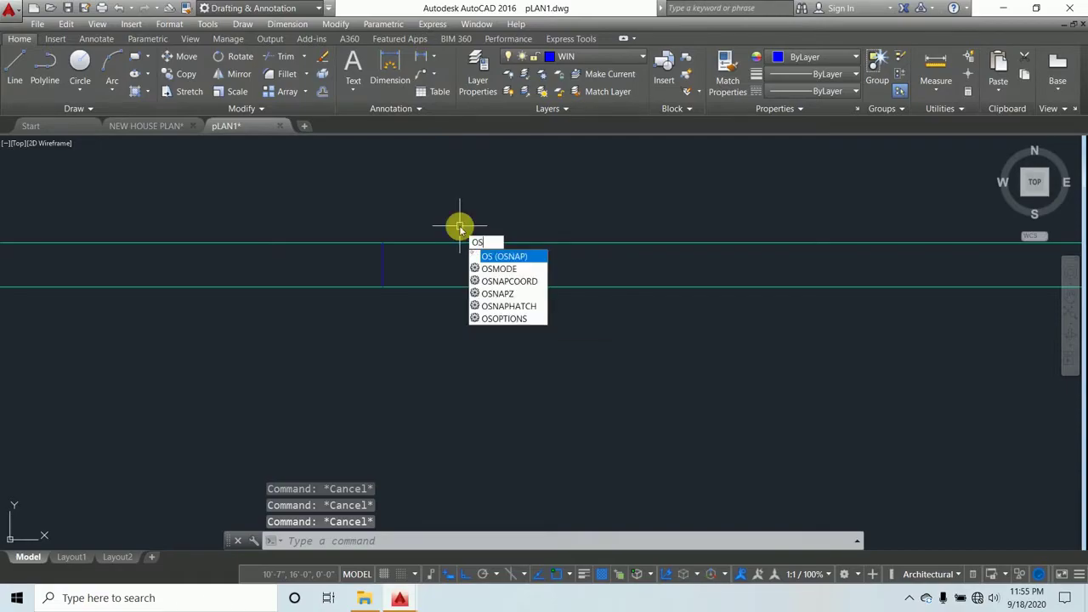
key(Return)
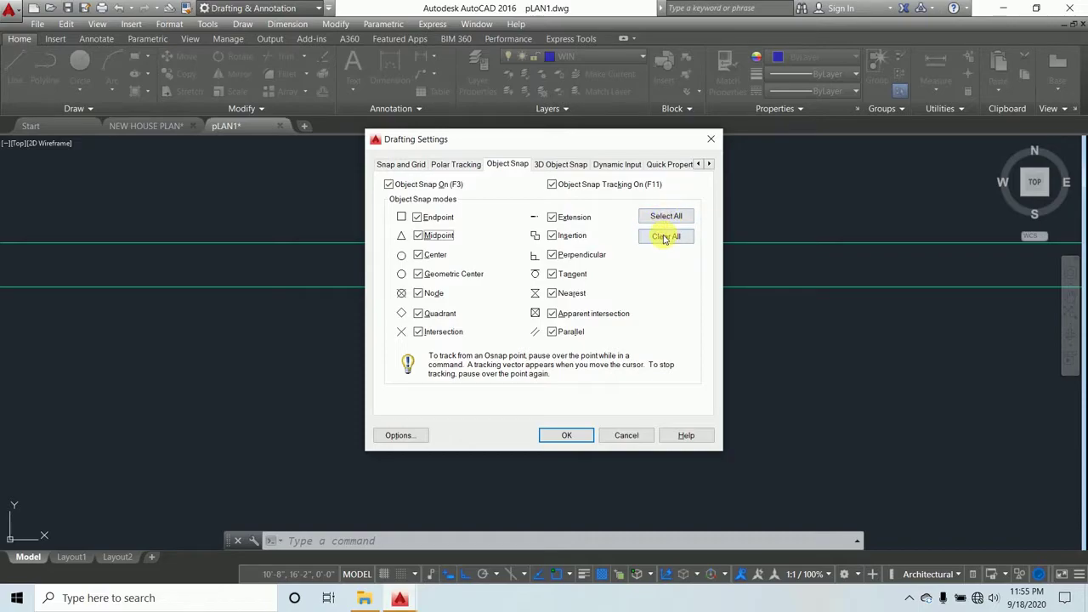
click(565, 436)
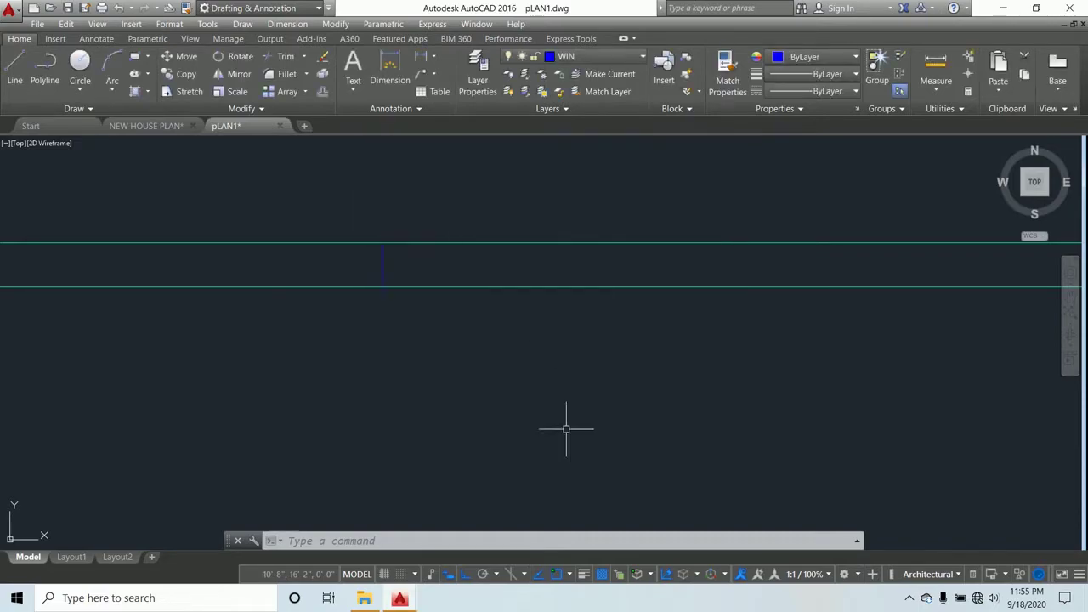
scroll(566, 427, down, 3)
key(Escape)
key(Escape)
key(Escape)
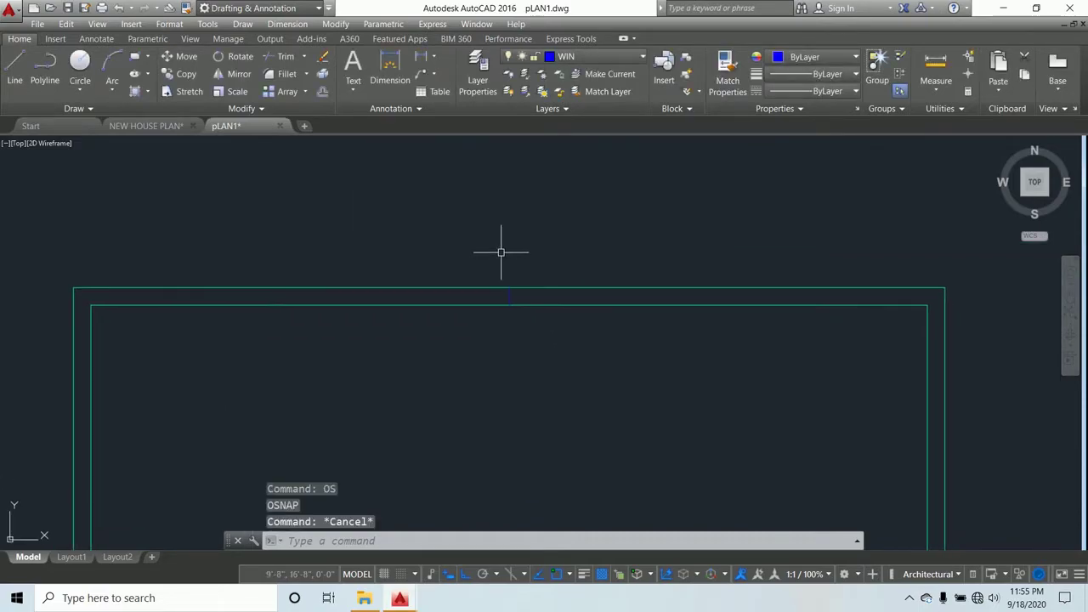
Move the short vertical line across the top wall onto the 1.WALL layer
scroll(507, 246, down, 4)
scroll(510, 264, up, 6)
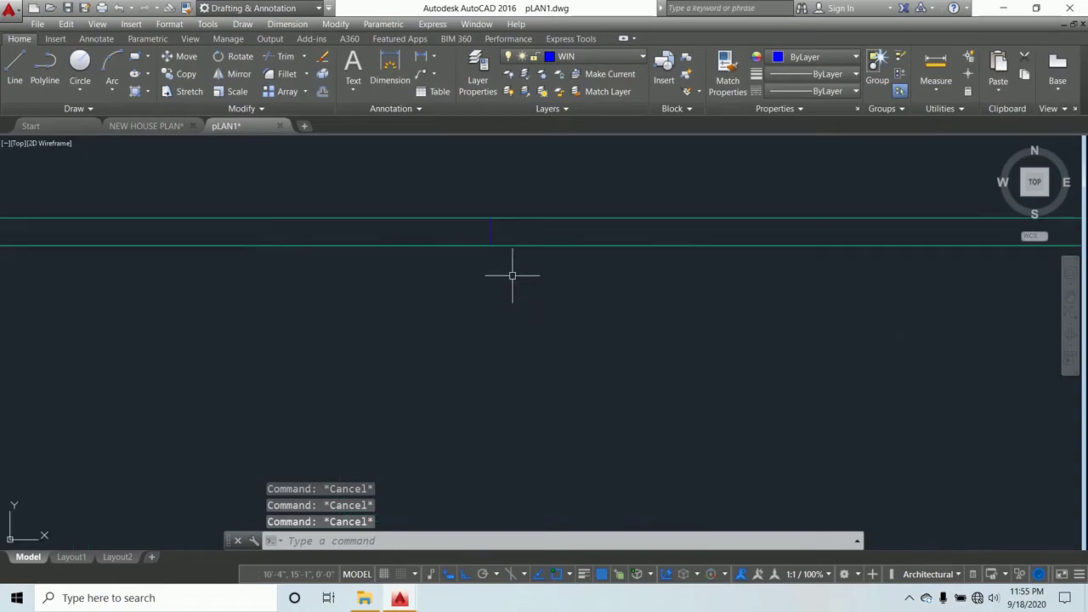
middle_drag(512, 233, 470, 252)
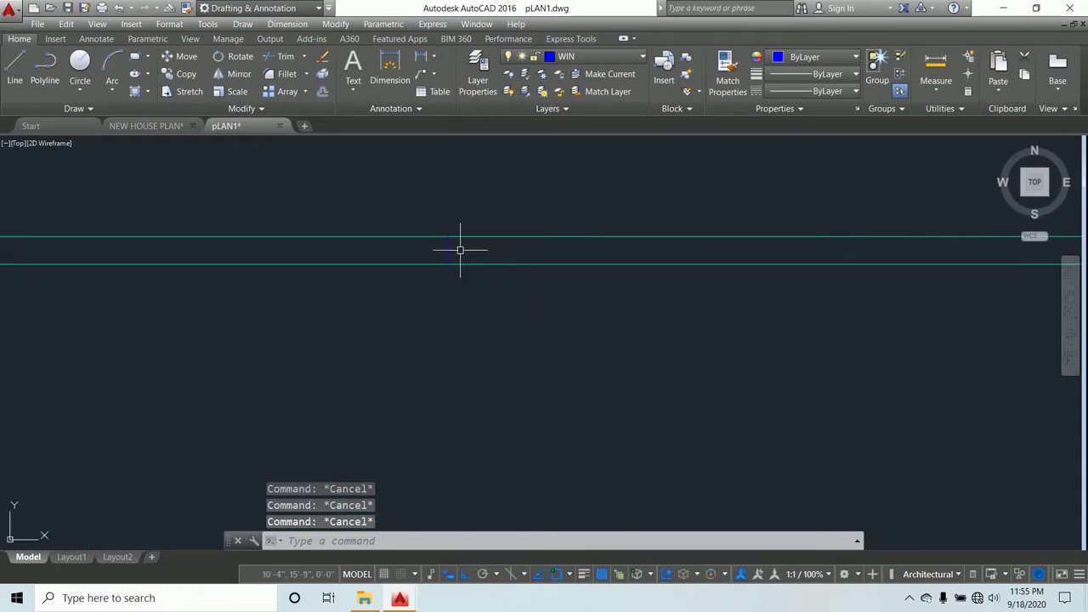
click(461, 245)
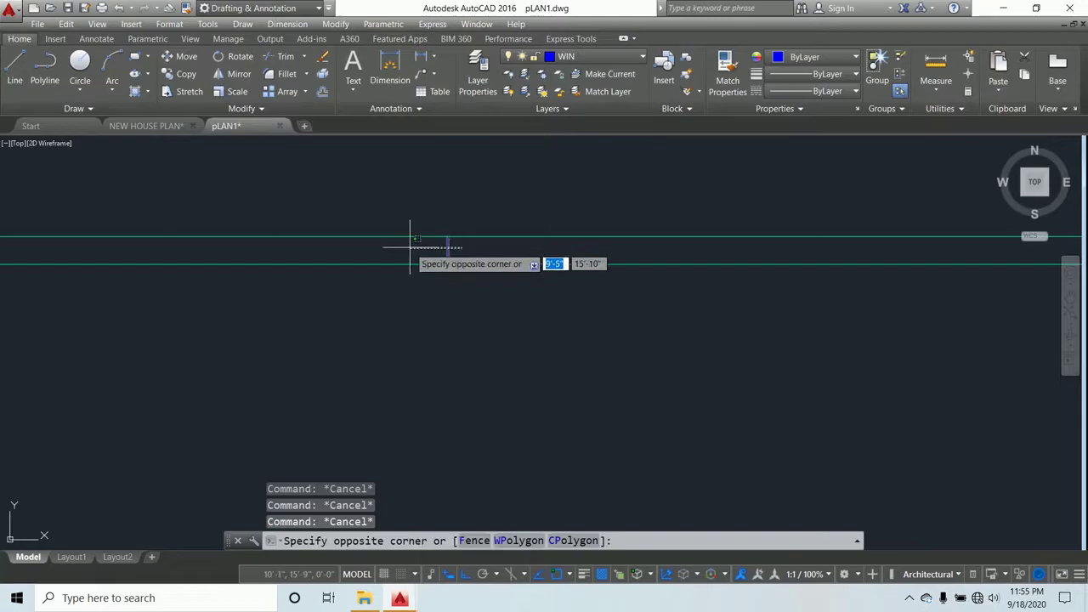
click(411, 247)
click(632, 56)
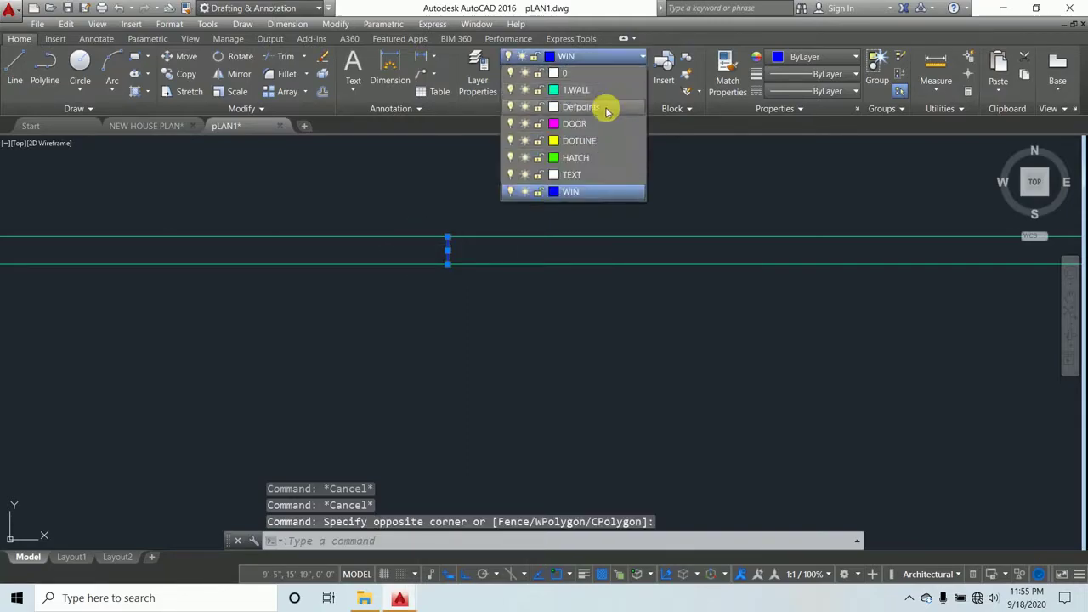
click(576, 90)
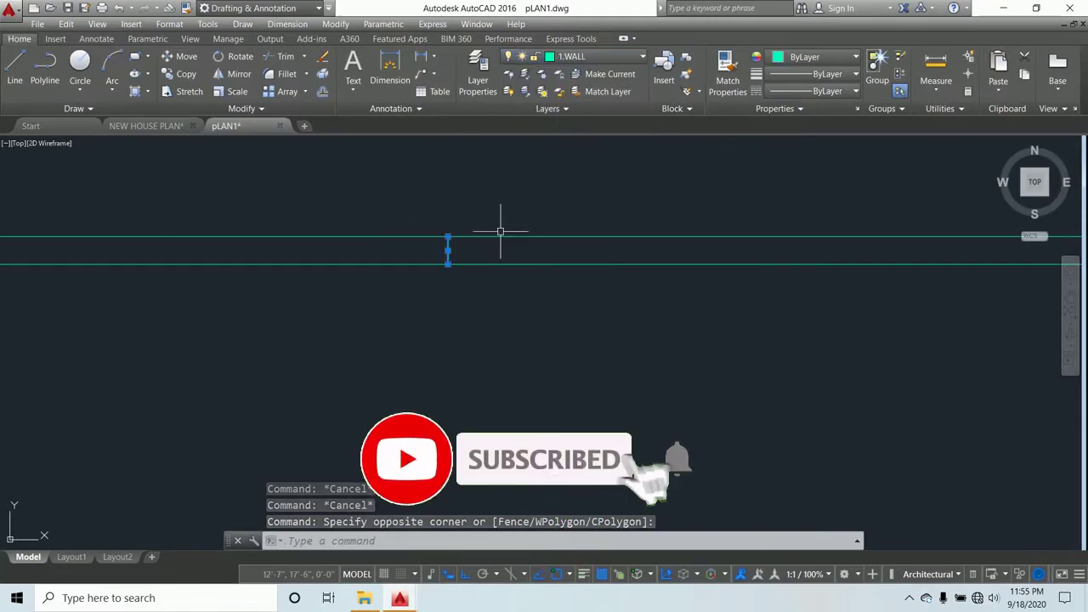
scroll(463, 225, up, 2)
key(Escape)
key(Escape)
key(Escape)
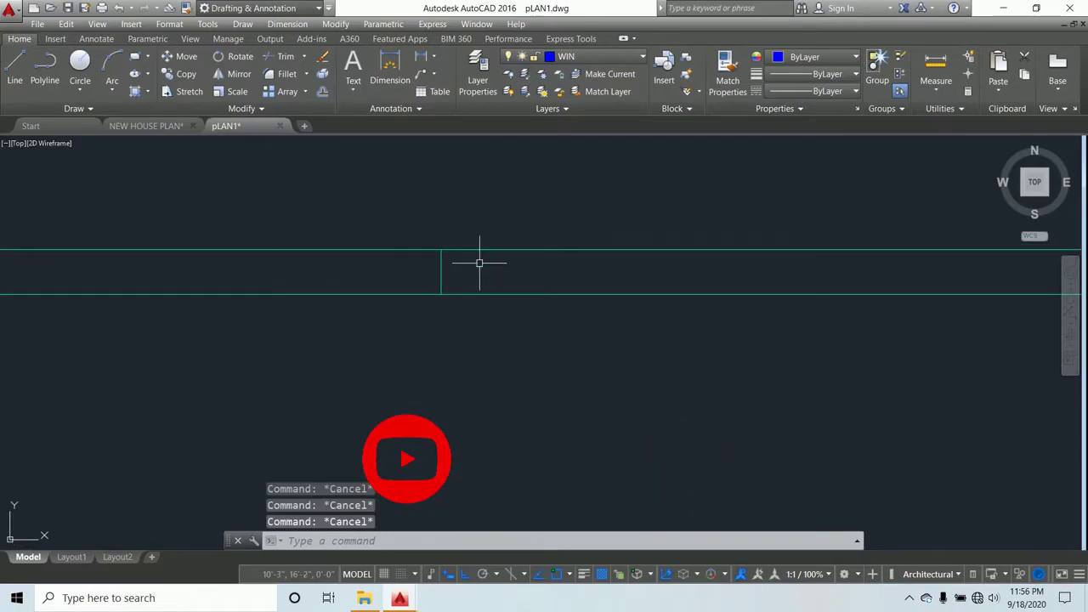
Copy the short vertical line in the top wall 2.5' to the right and 2.5' to the left
text(co)
key(Return)
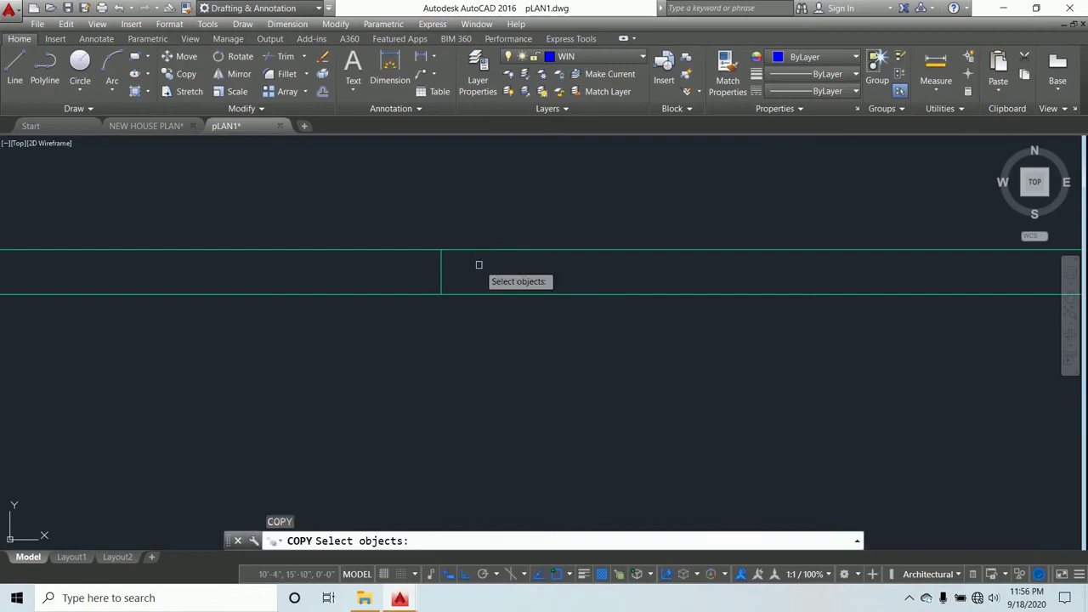
click(460, 268)
click(400, 269)
key(Return)
click(431, 351)
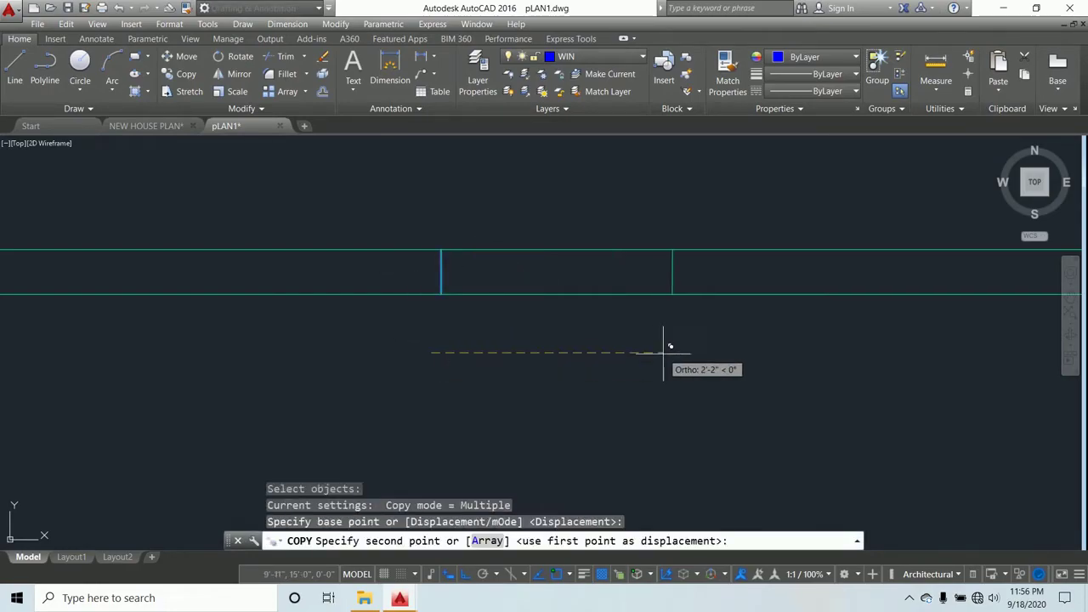
text(2.5')
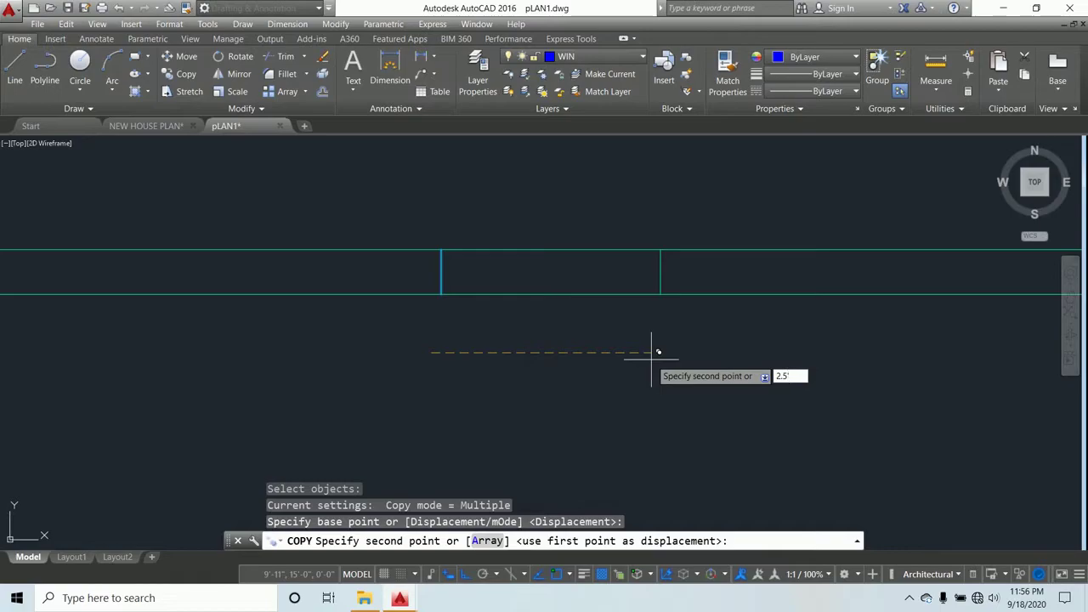
key(Return)
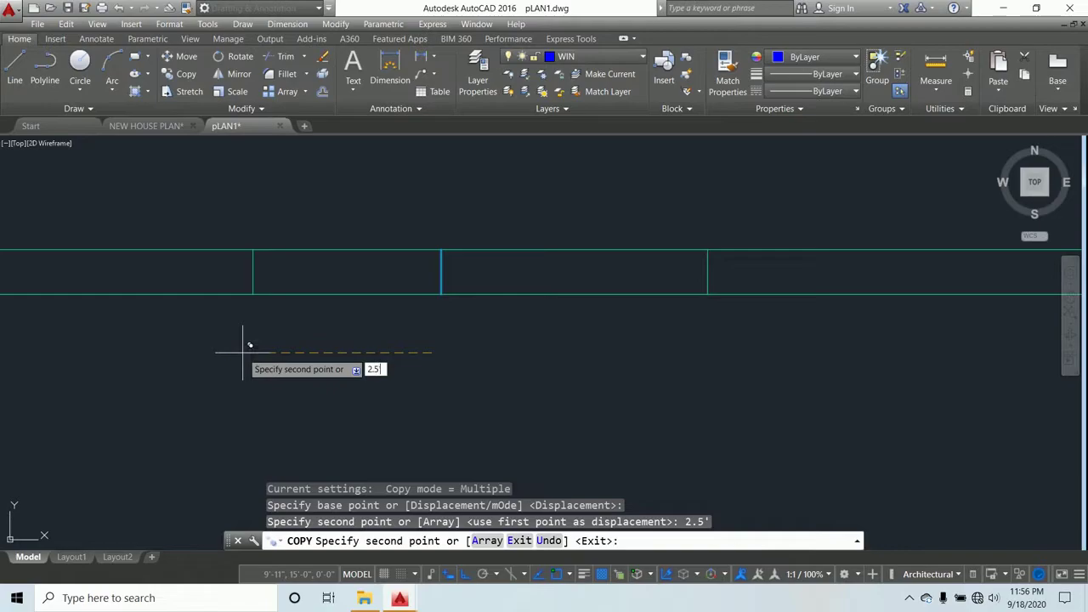
text(2.5')
key(Return)
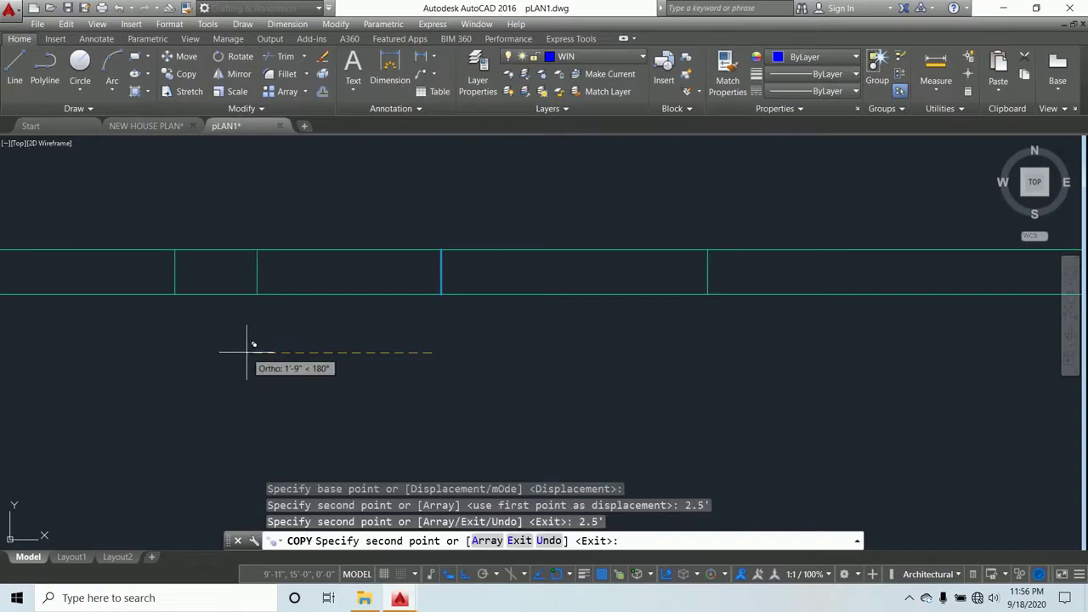
Finish copying the short vertical line in the top wall
key(Return)
scroll(307, 329, down, 3)
middle_drag(493, 359, 501, 281)
key(Escape)
key(Escape)
key(Escape)
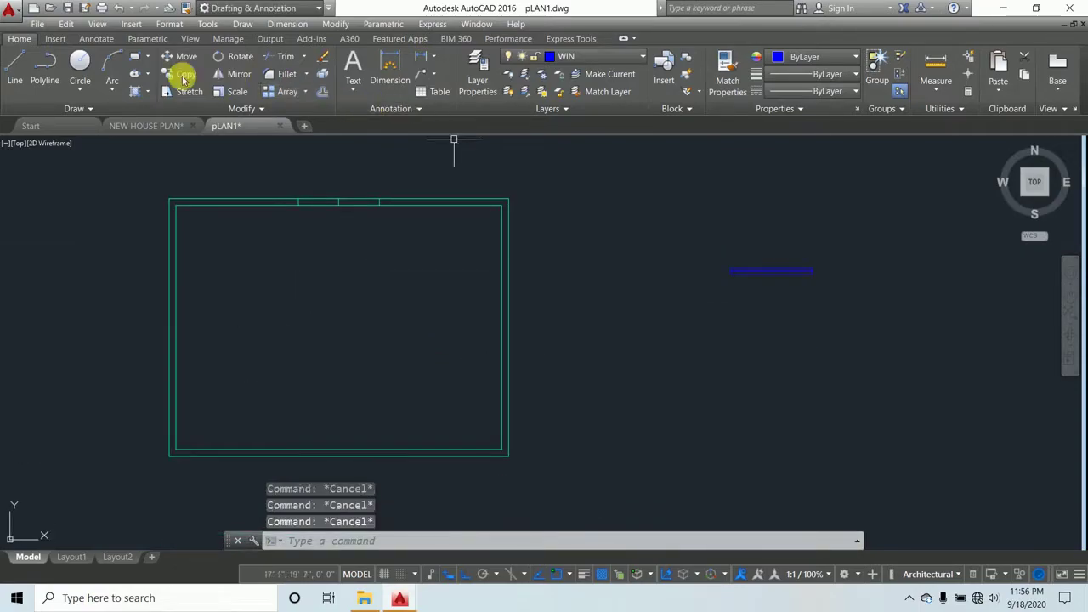
Draw a horizontal line across the left wall's thickness, from the midpoint of its inner edge to the outer edge, on the WIN layer
click(14, 70)
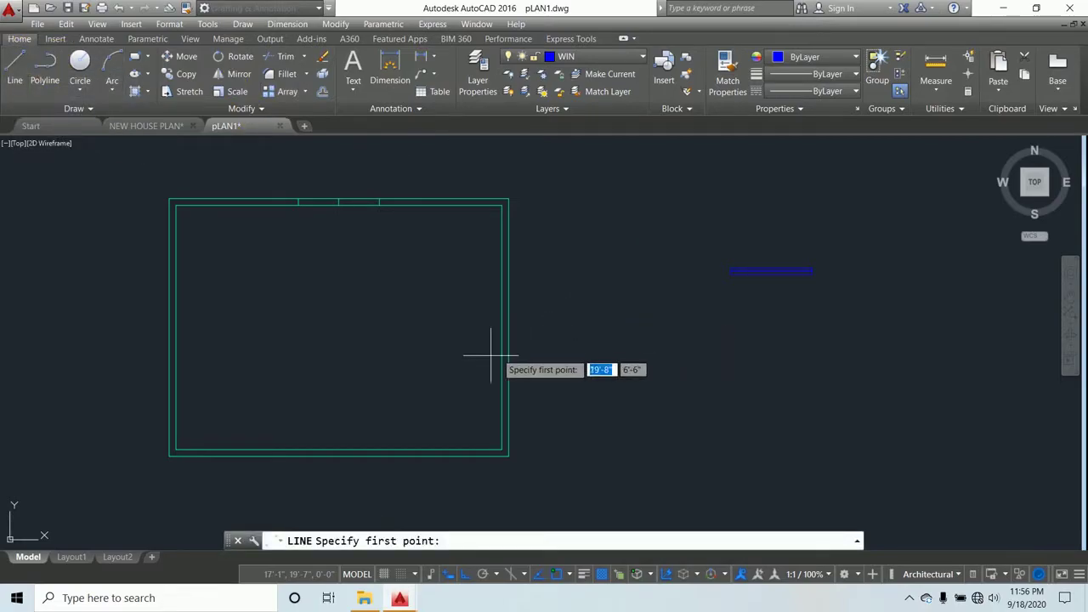
scroll(168, 311, up, 3)
scroll(167, 311, down, 2)
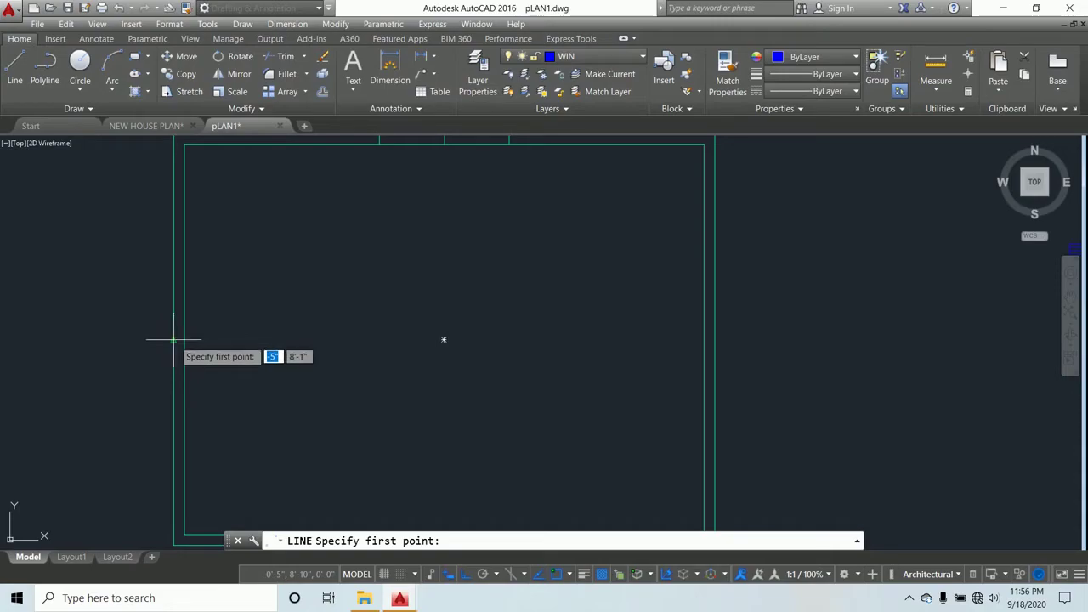
click(183, 341)
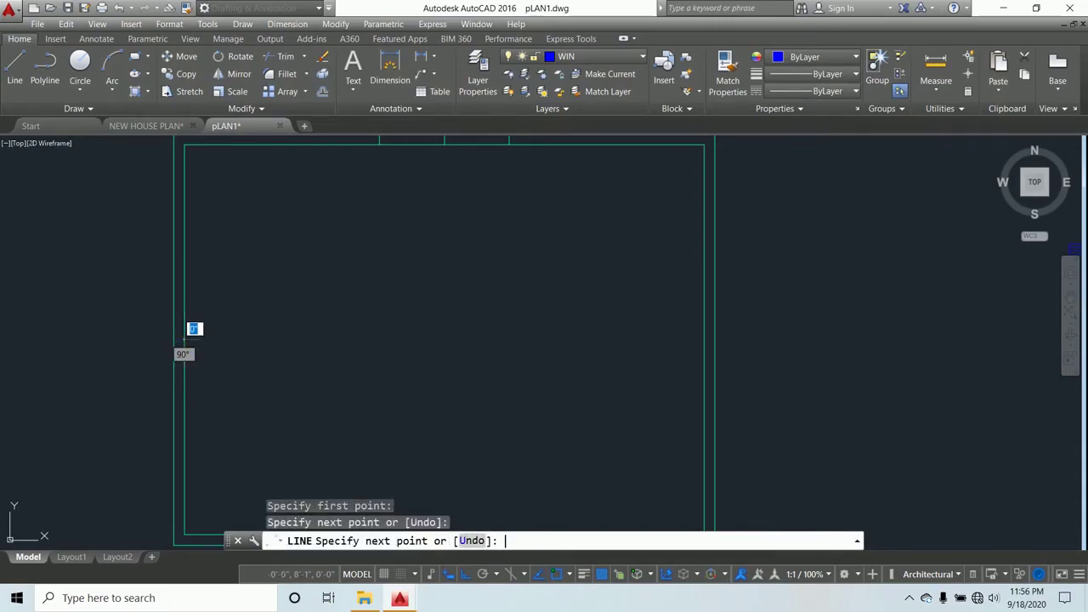
click(174, 341)
key(Return)
scroll(176, 337, up, 5)
middle_drag(232, 319, 323, 298)
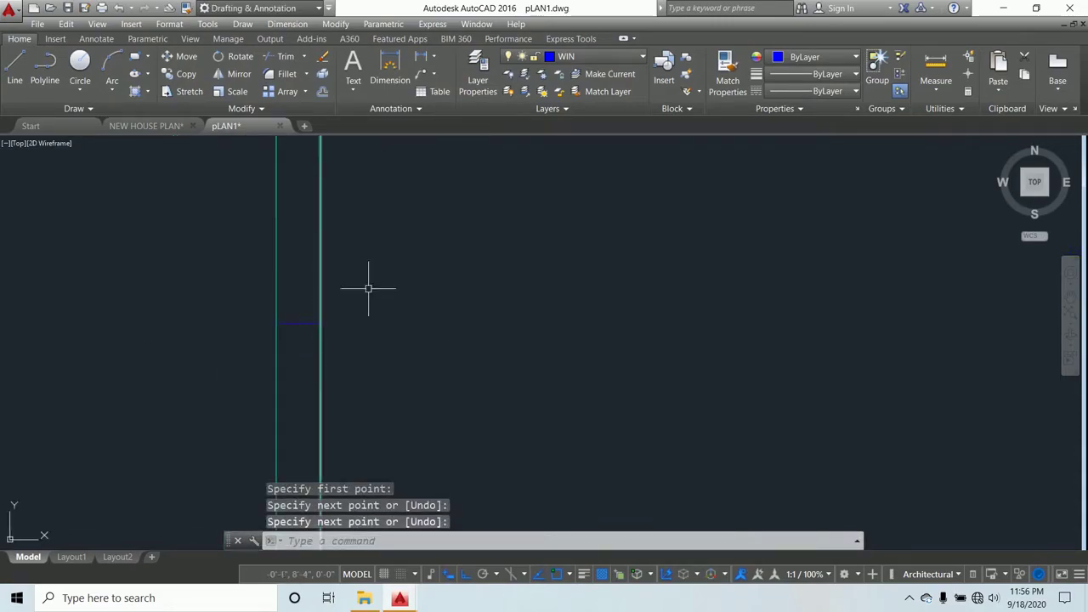
Make 1.WALL the current layer
key(Escape)
click(630, 57)
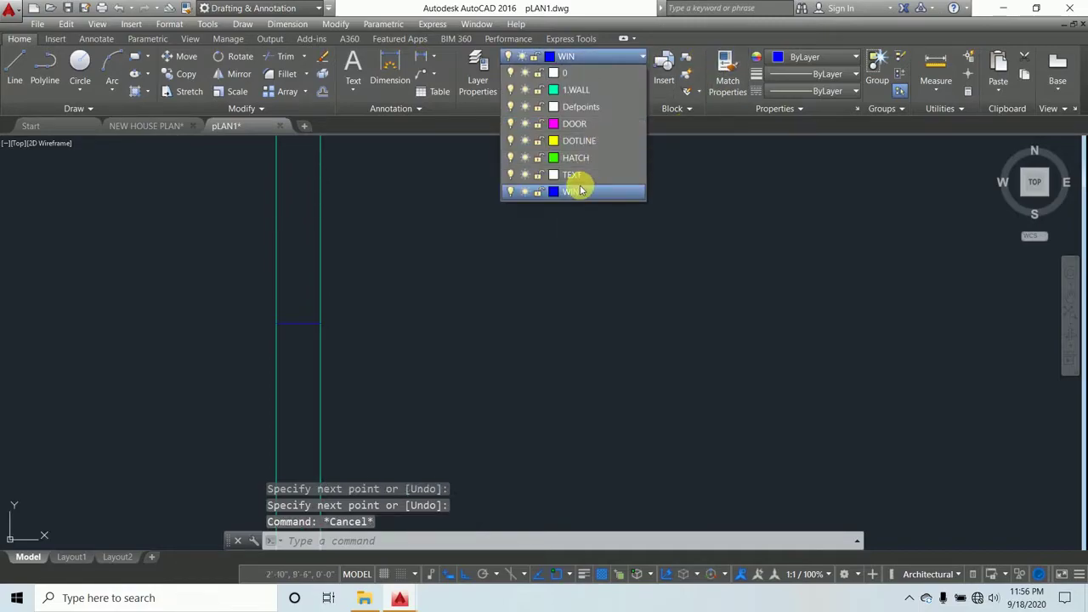
click(581, 91)
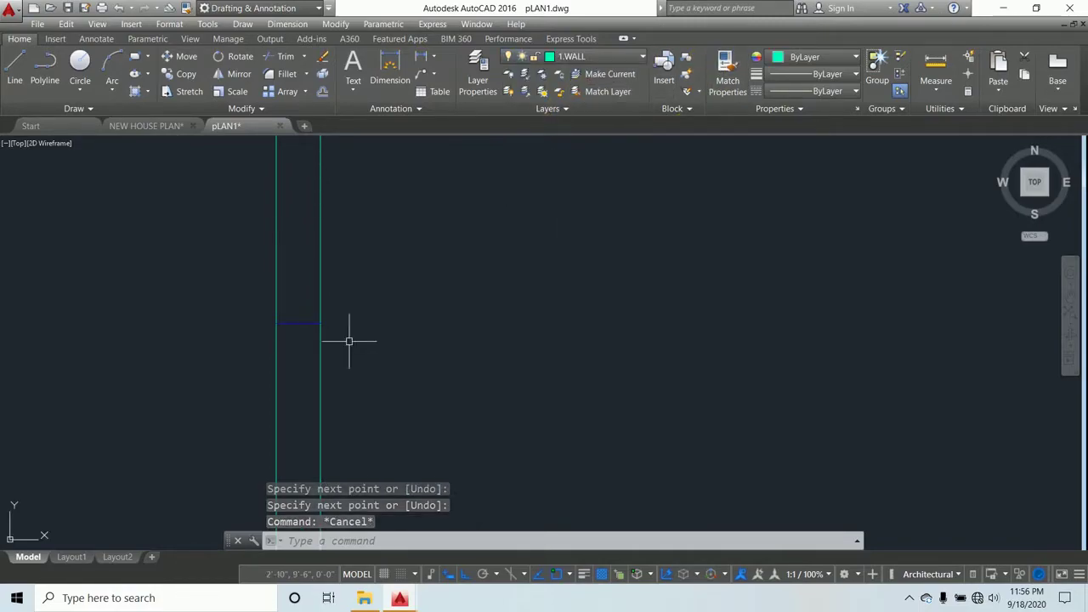
Delete the short blue horizontal line across the left wall
key(Escape)
key(Escape)
click(309, 348)
click(294, 296)
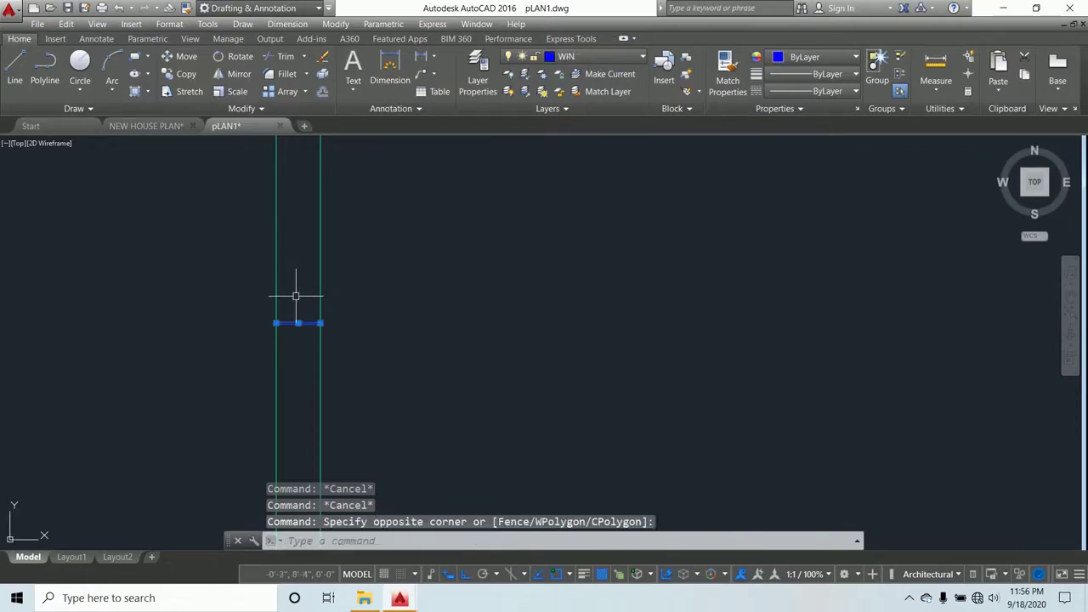
key(Delete)
key(Escape)
key(Escape)
key(Escape)
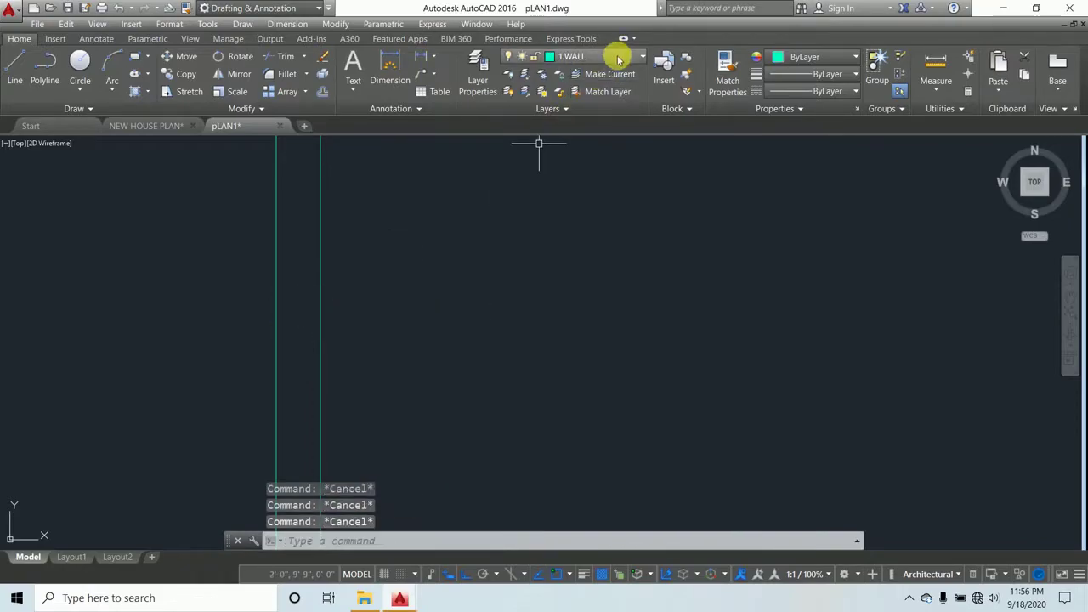
Draw a horizontal line on 1.WALL across the left wall's thickness, from the midpoint of its inner edge to the outer edge
click(15, 72)
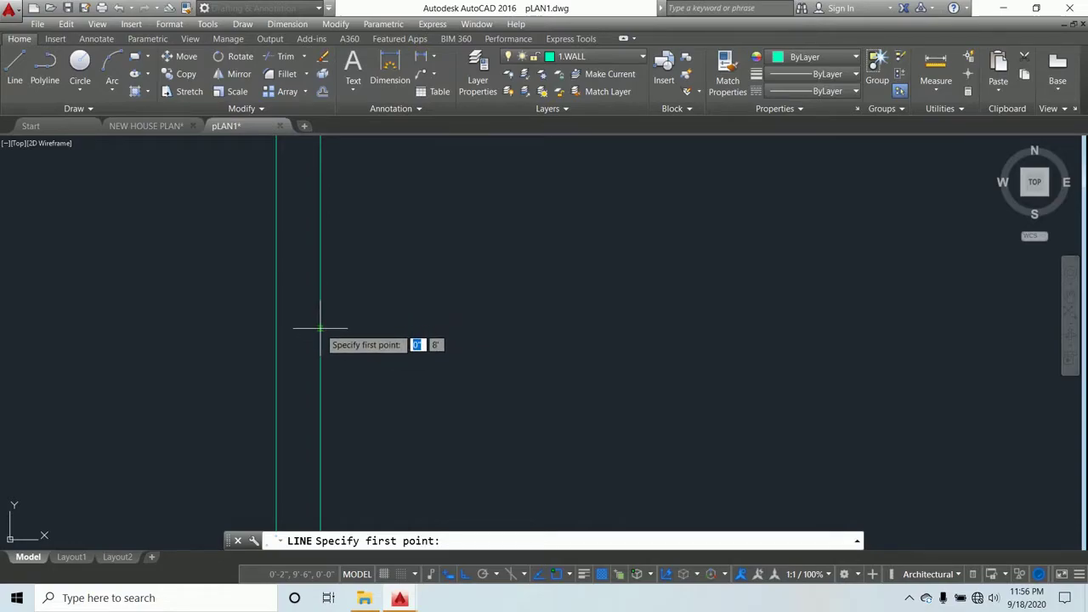
click(308, 324)
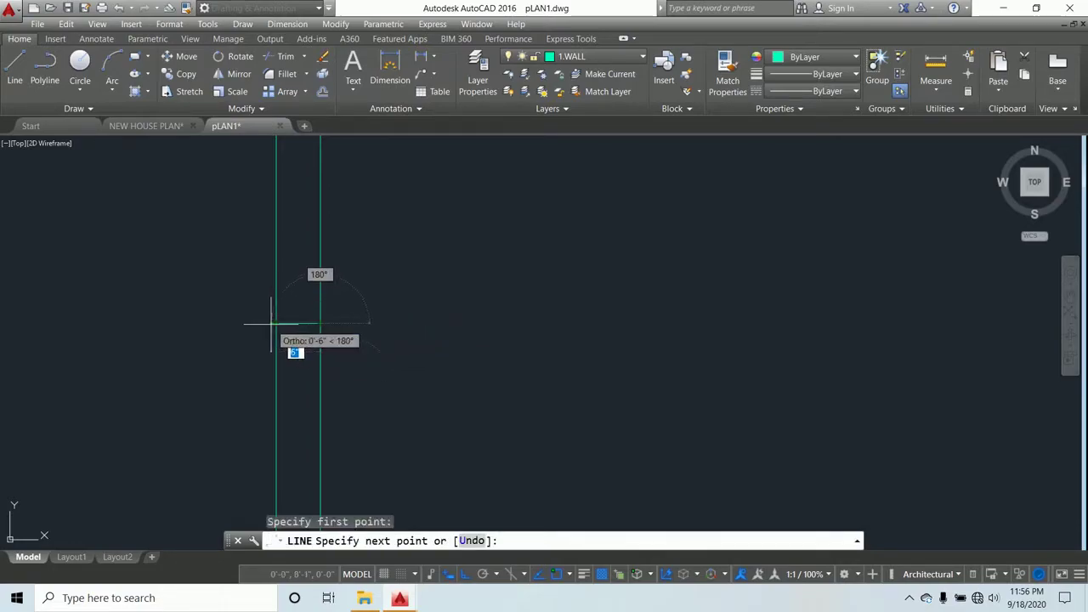
click(276, 324)
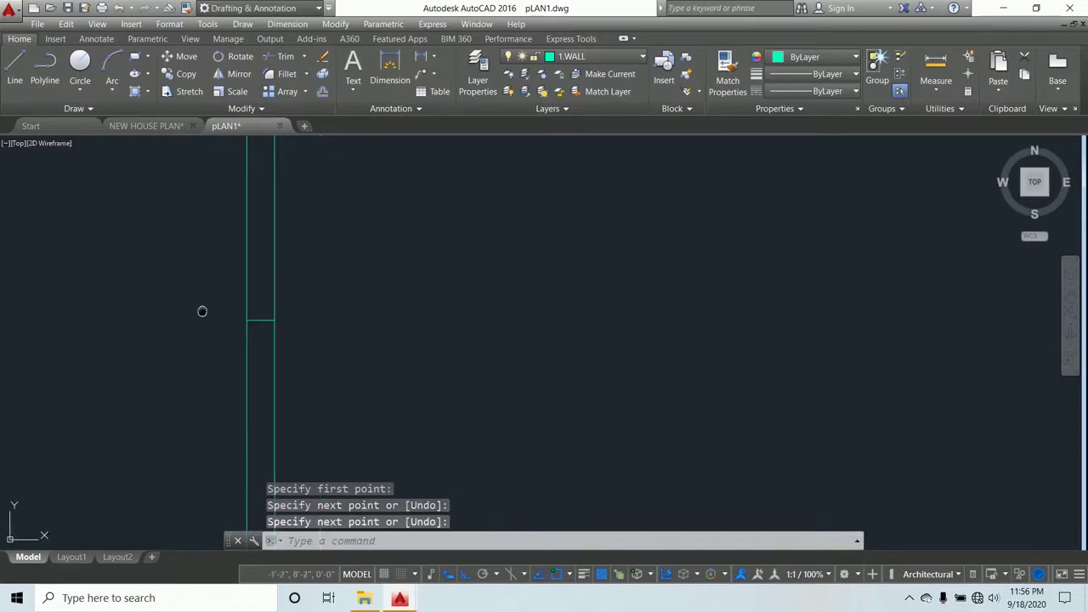
key(Escape)
key(Escape)
key(Escape)
text(C)
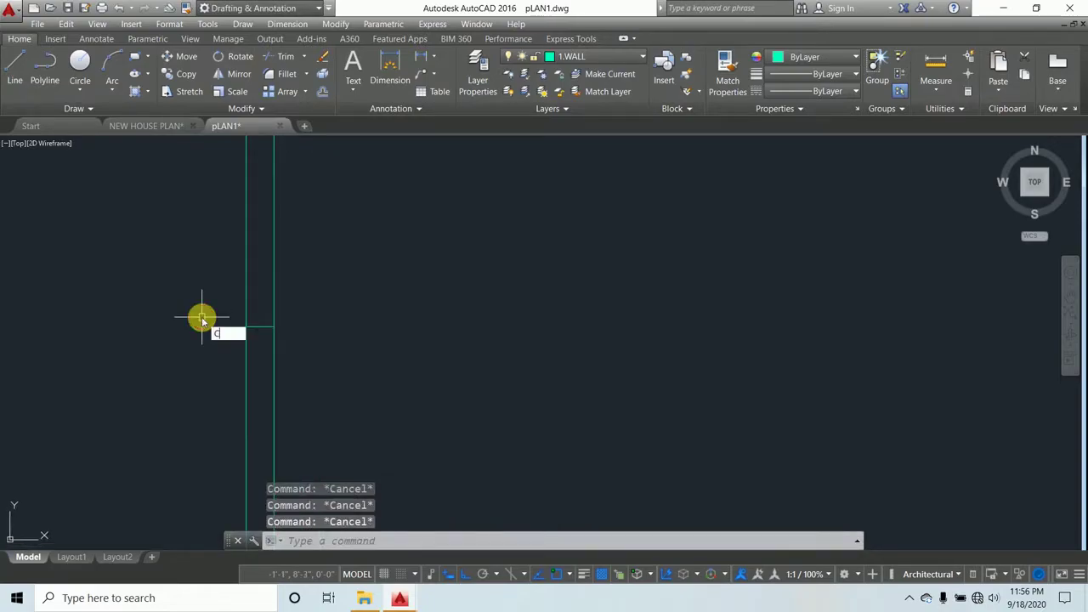
text(O)
key(Return)
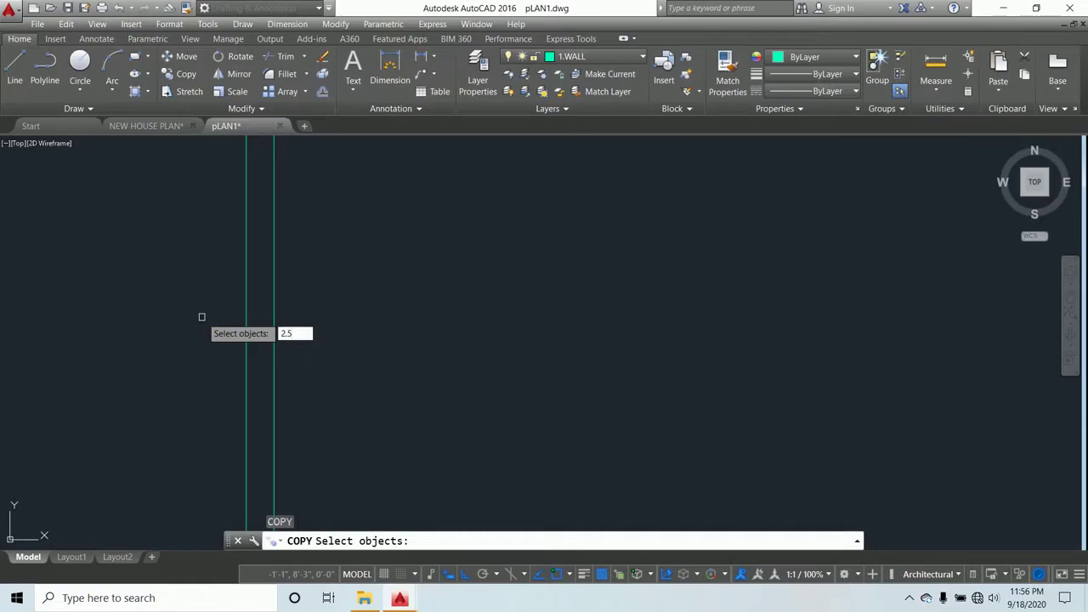
text(2.5')
key(Return)
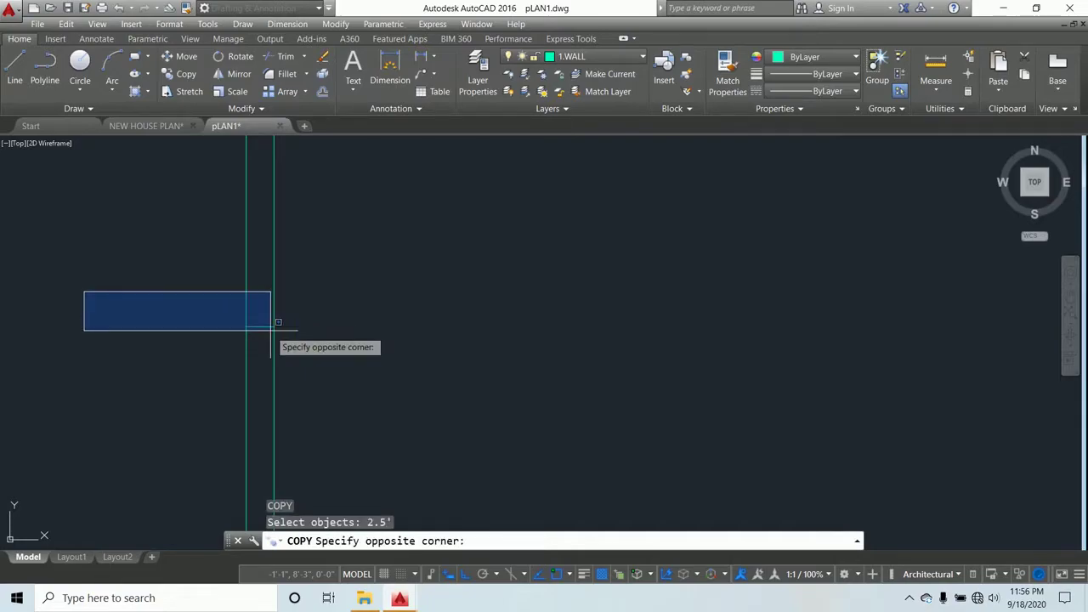
key(Return)
key(Escape)
key(Escape)
key(Escape)
key(Escape)
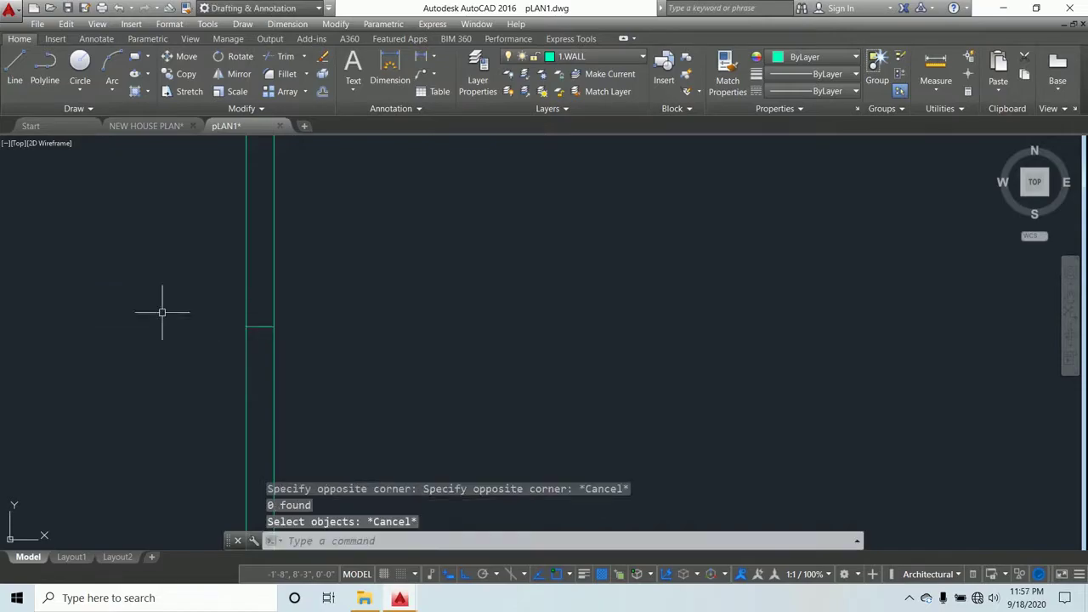
Copy the short horizontal line in the left wall 2.5' upward and 2.5' downward
text(CO)
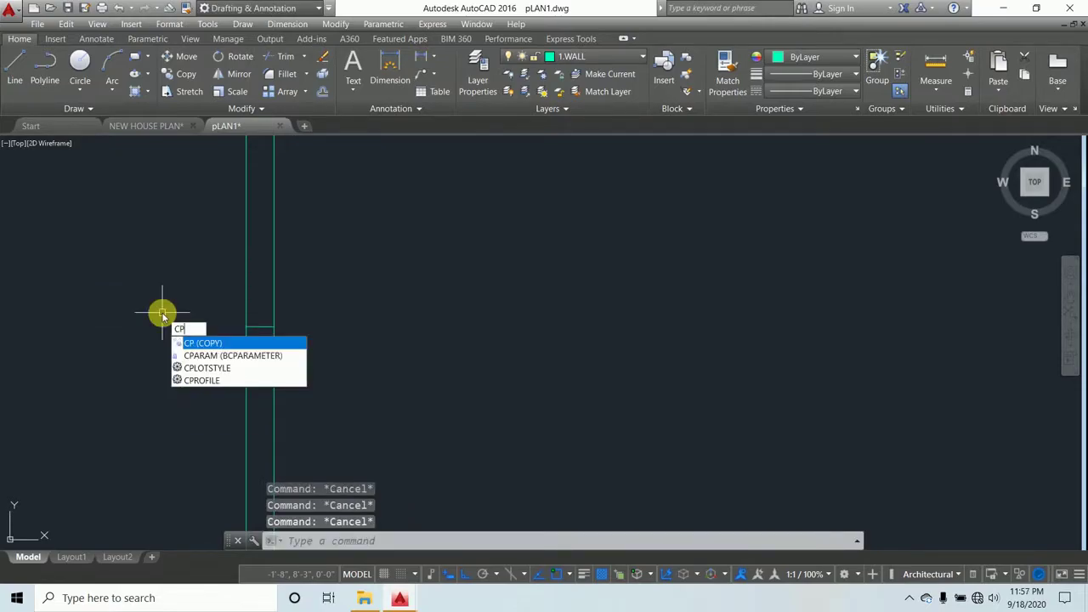
key(Return)
click(259, 328)
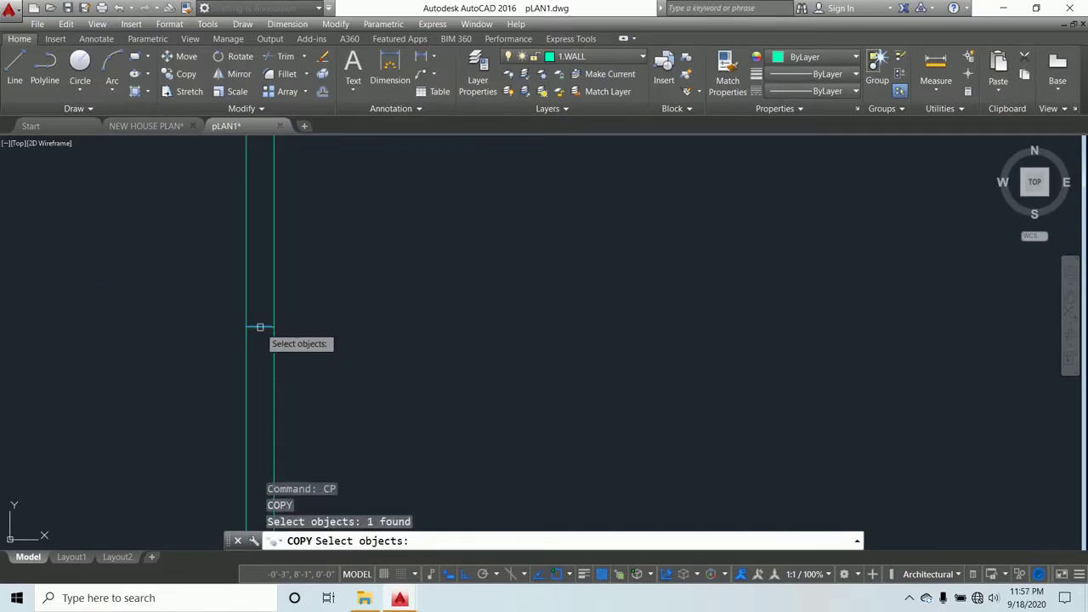
key(Return)
click(177, 336)
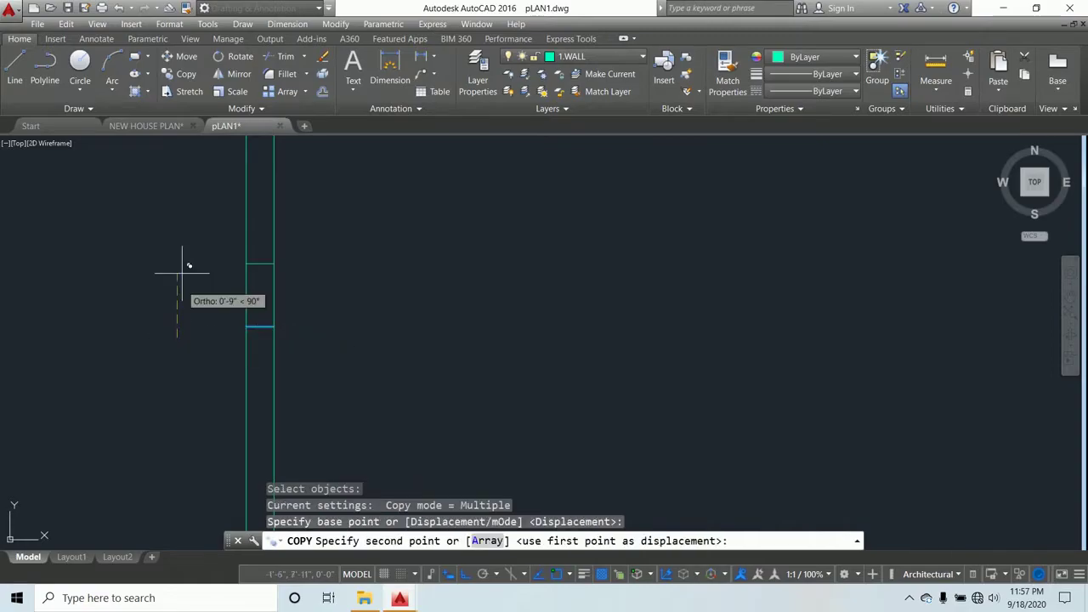
text(2)
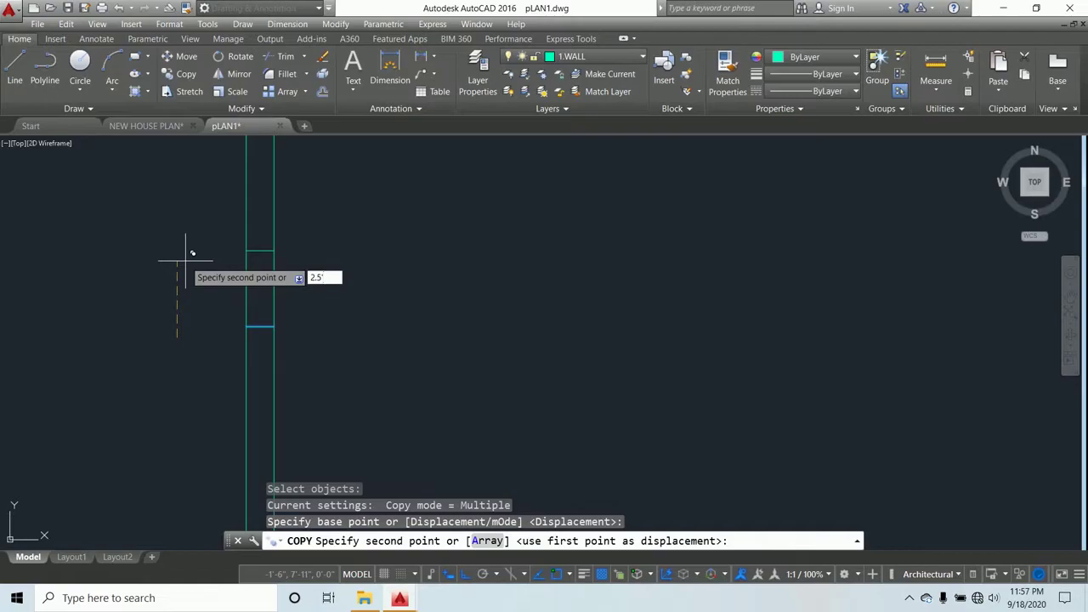
text(.5')
key(Return)
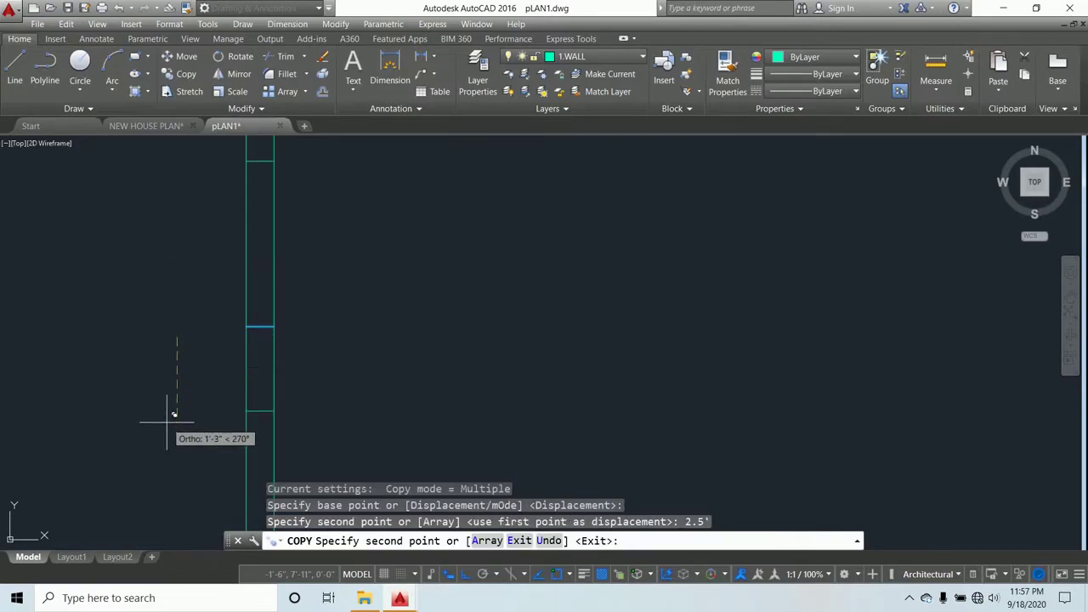
text(2)
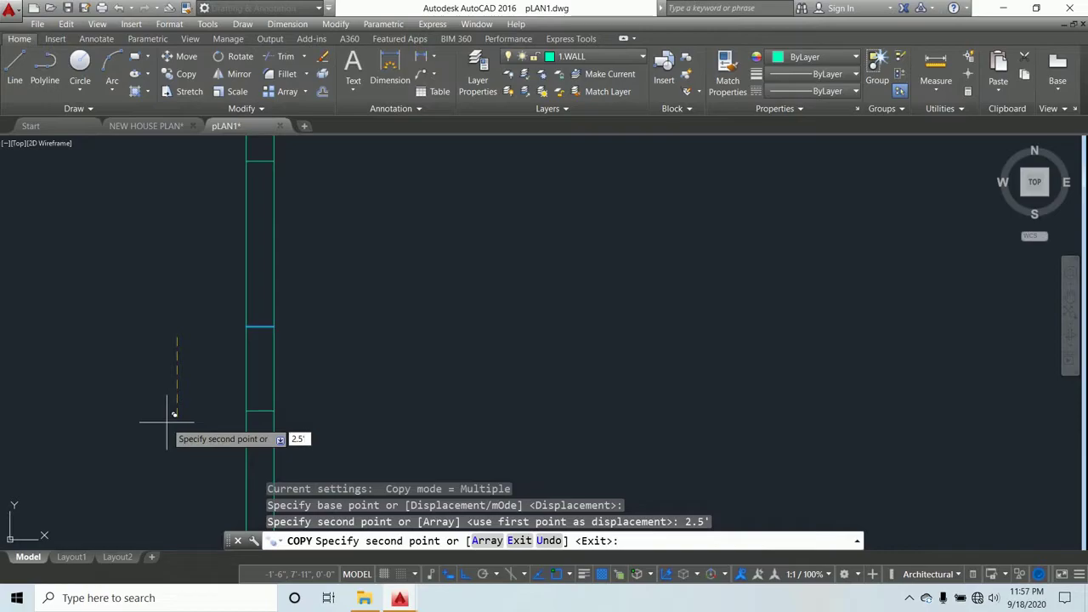
text(.5')
key(Return)
key(Escape)
Draw a vertical line across the bottom wall's thickness, from the inner bottom-right corner of the room down to the outer edge
scroll(297, 317, down, 3)
scroll(326, 267, down, 2)
scroll(300, 378, up, 5)
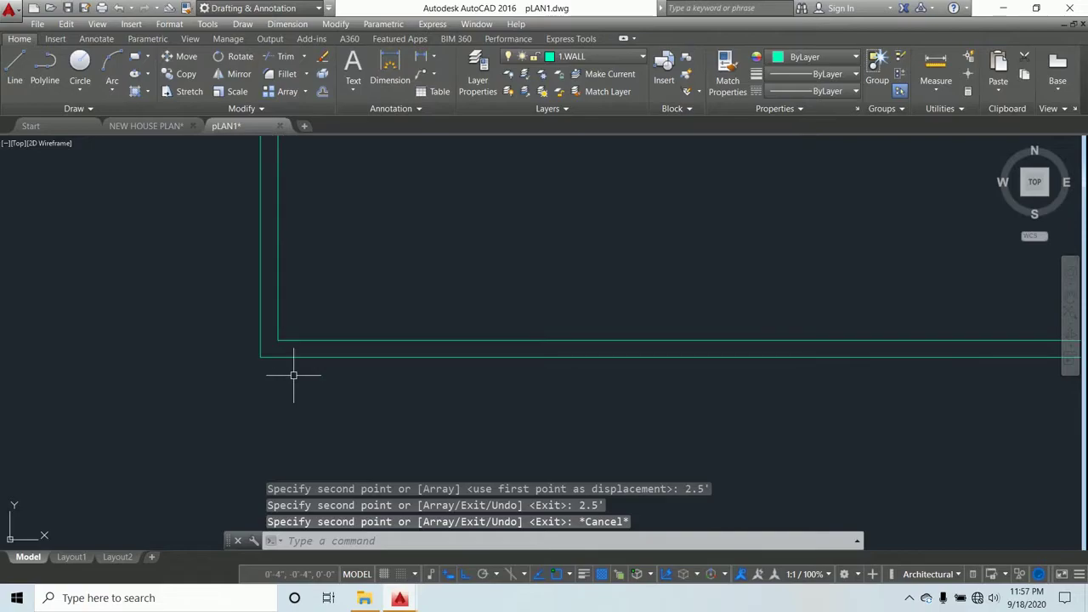
middle_drag(293, 374, 243, 384)
key(Escape)
key(Escape)
key(Escape)
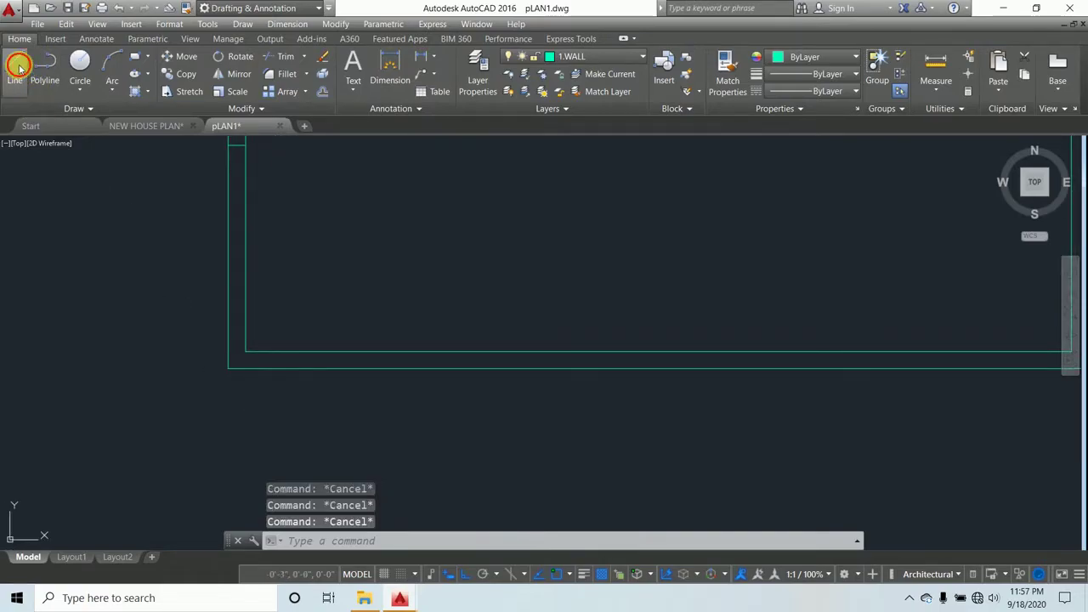
click(18, 68)
scroll(46, 301, down, 3)
scroll(209, 325, up, 5)
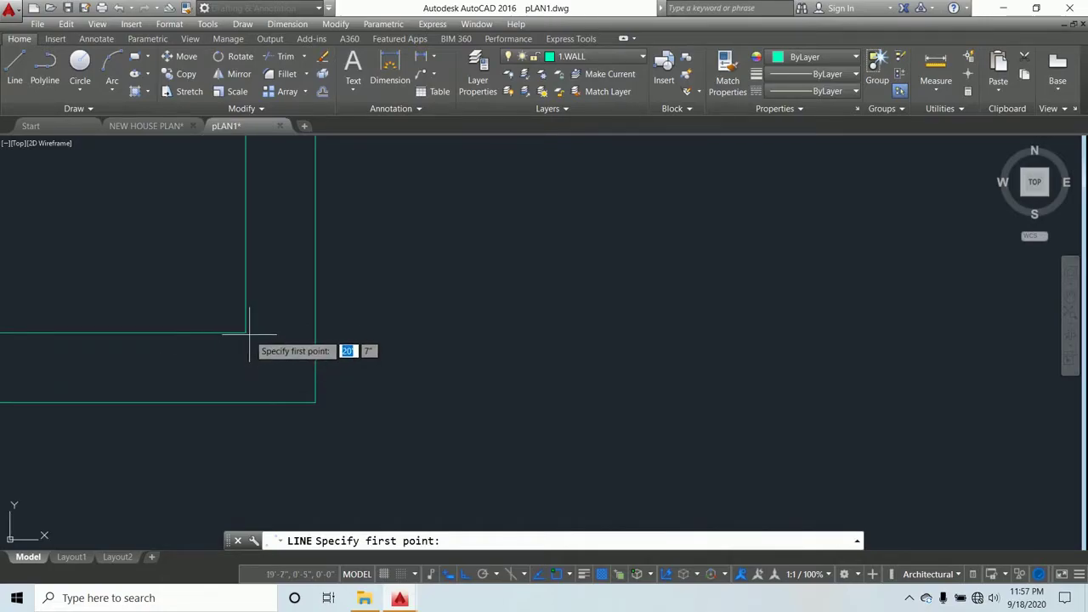
click(247, 333)
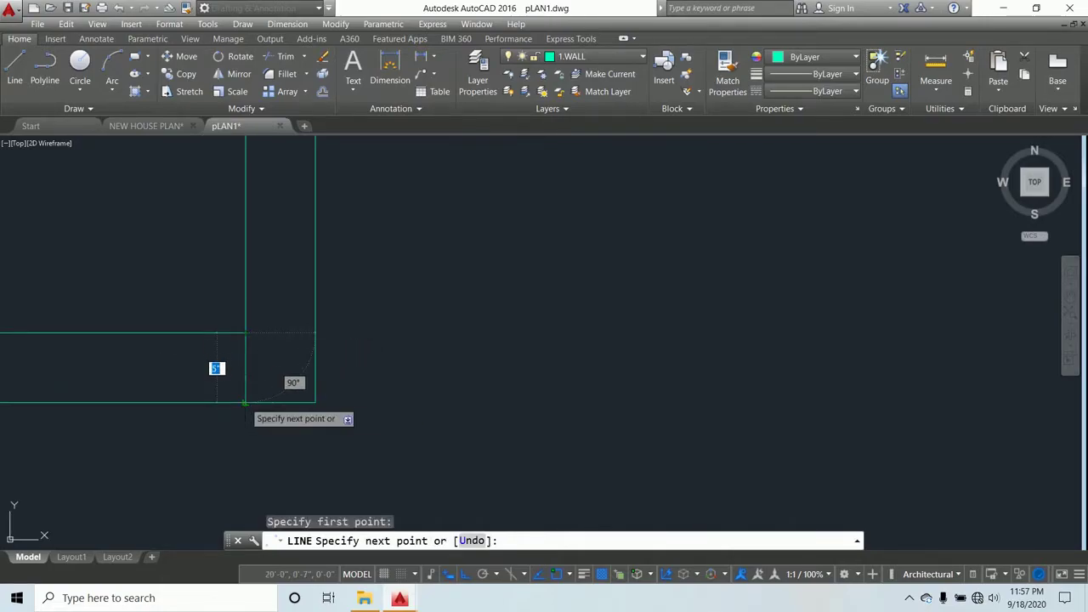
click(246, 403)
key(Return)
scroll(566, 348, down, 3)
scroll(576, 346, up, 8)
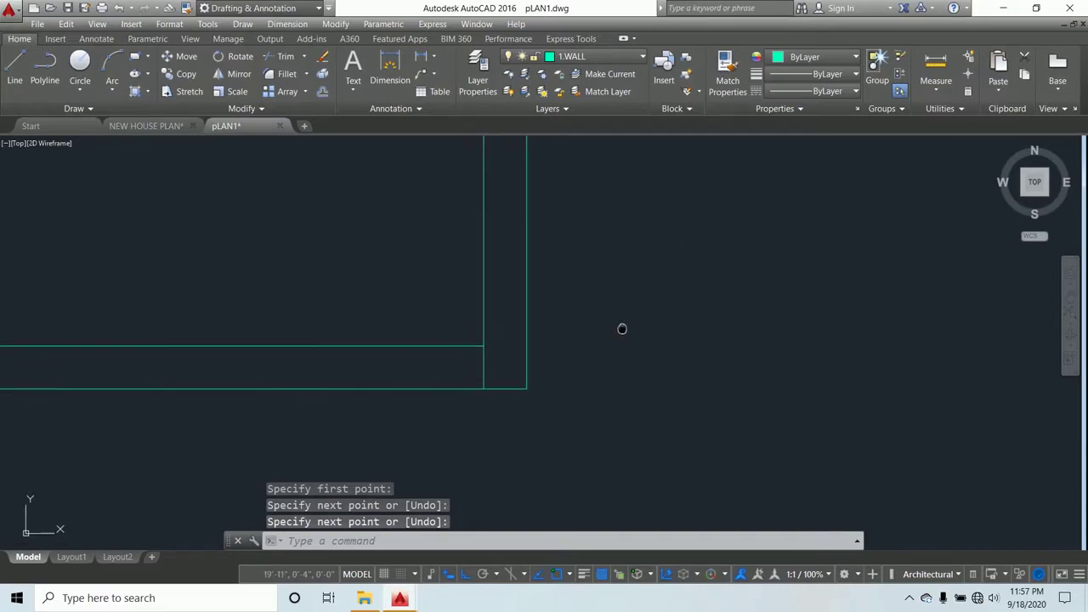
key(Escape)
key(Escape)
key(Escape)
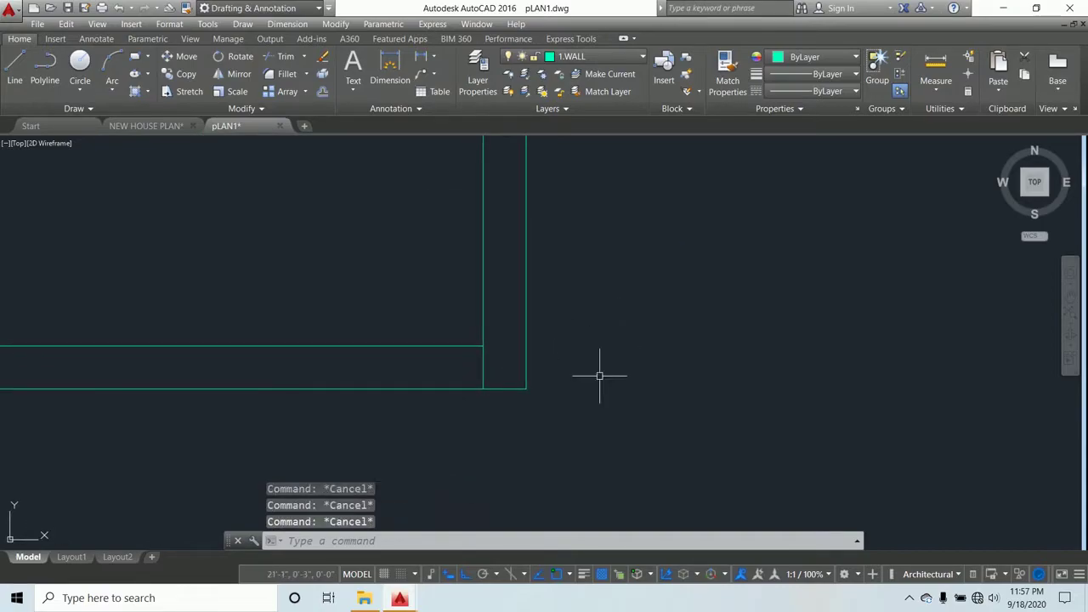
Move the short vertical line at the bottom-right inner corner about 3" to the left along the bottom wall
text(M)
key(Return)
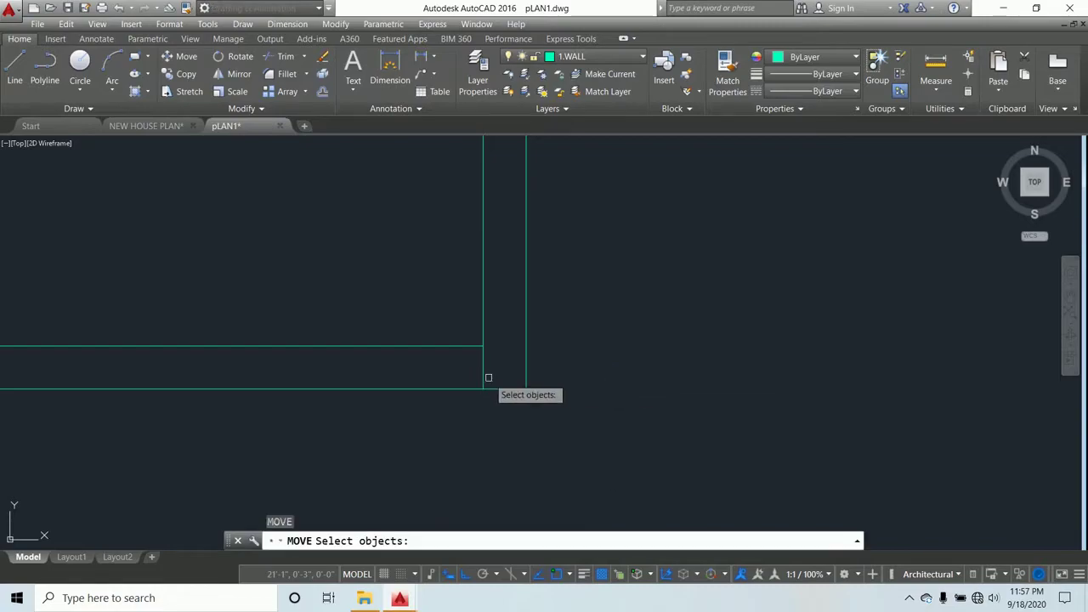
click(480, 371)
key(Return)
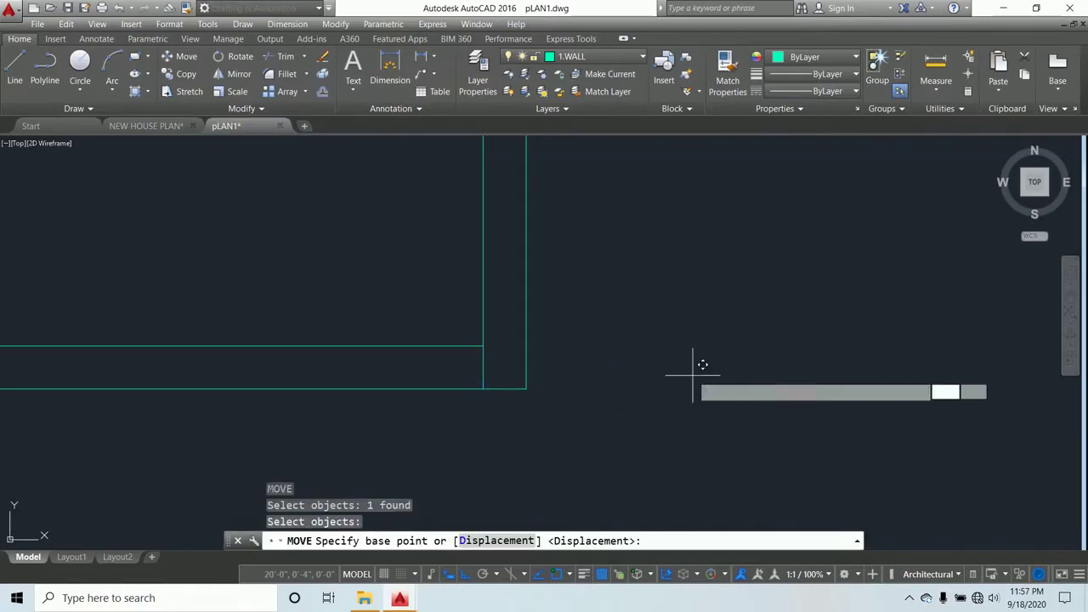
click(691, 369)
click(662, 373)
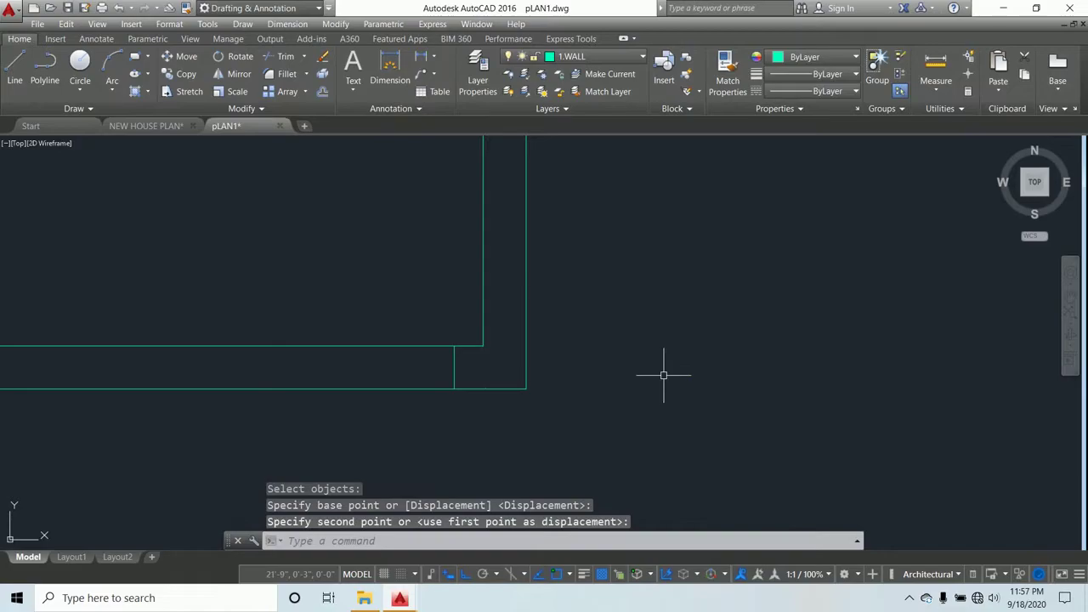
key(Escape)
key(Escape)
key(Escape)
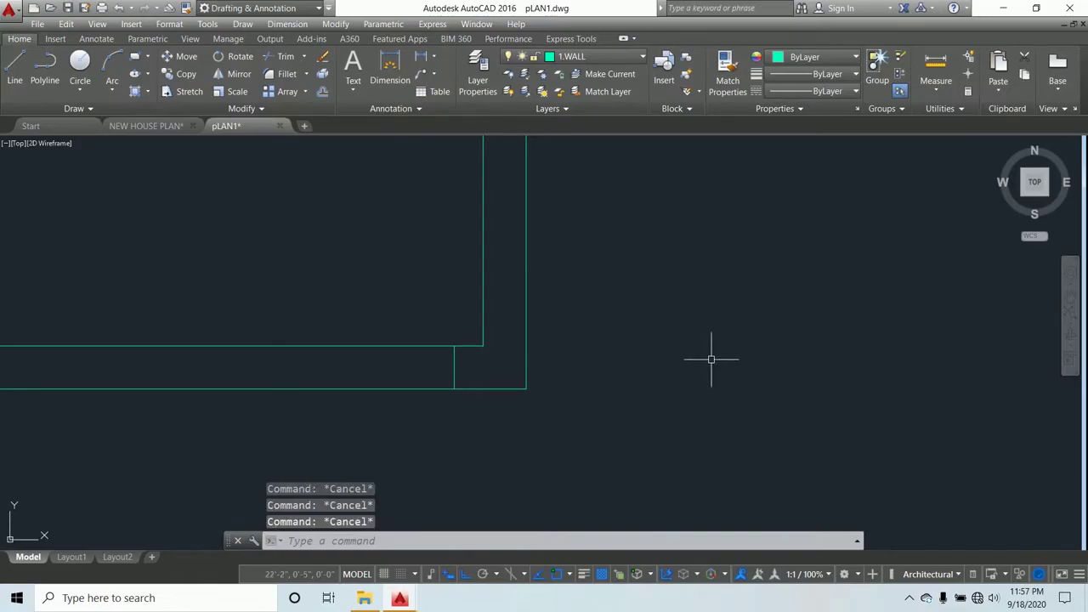
Copy the short vertical line in the bottom wall 3.5' to the left along the wall
text(ct o)
key(Return)
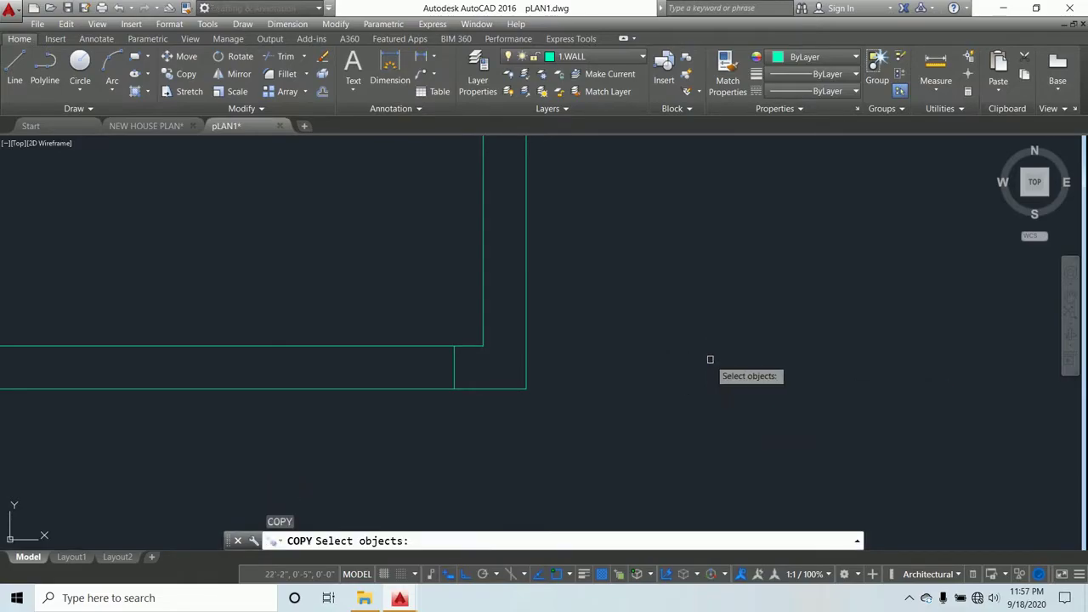
click(456, 367)
key(Return)
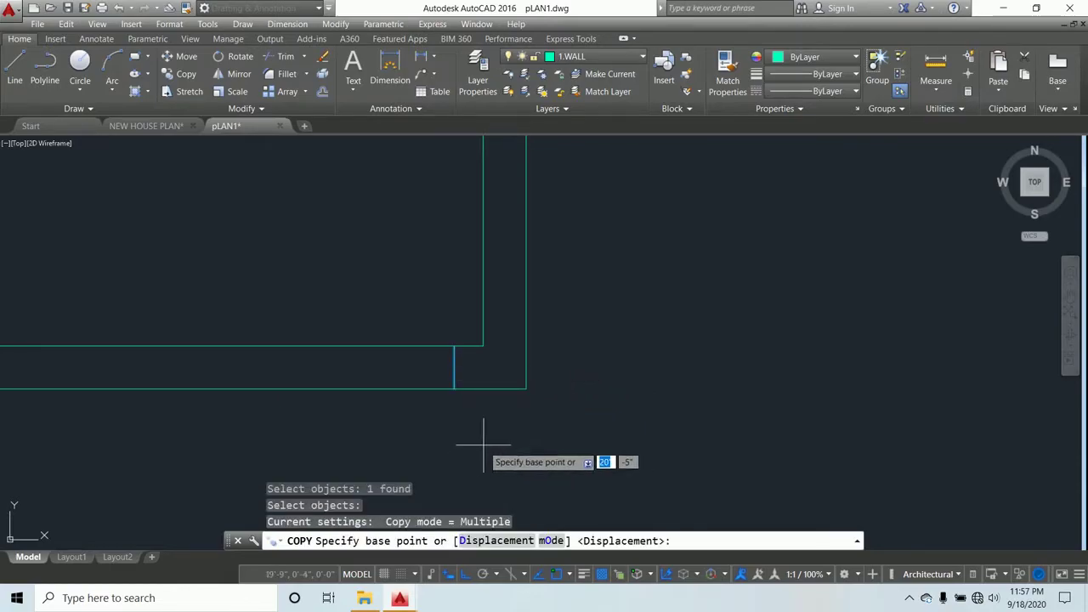
click(484, 443)
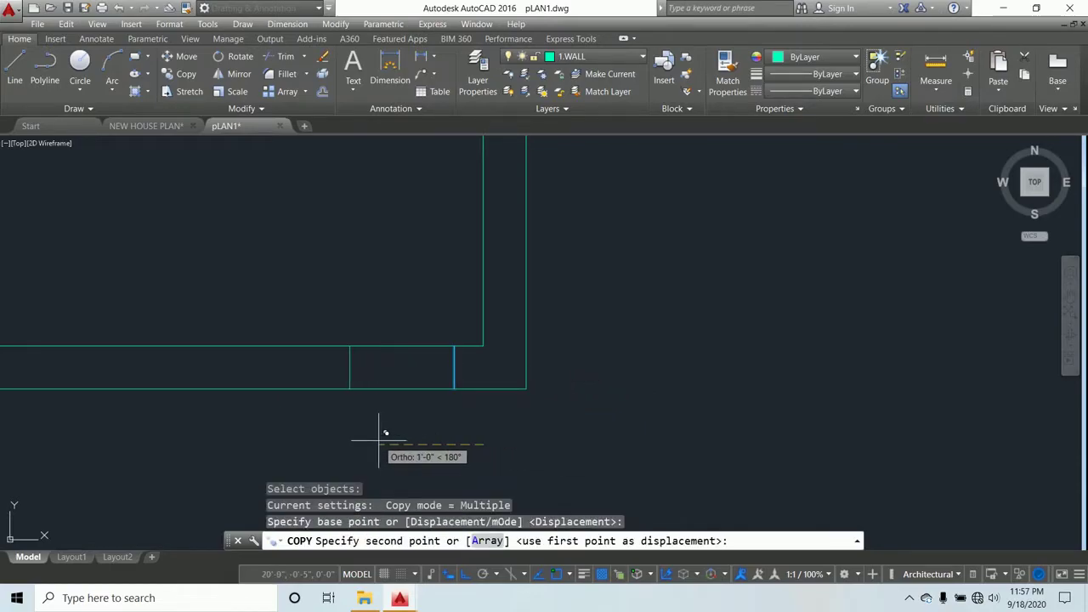
text(3.5)
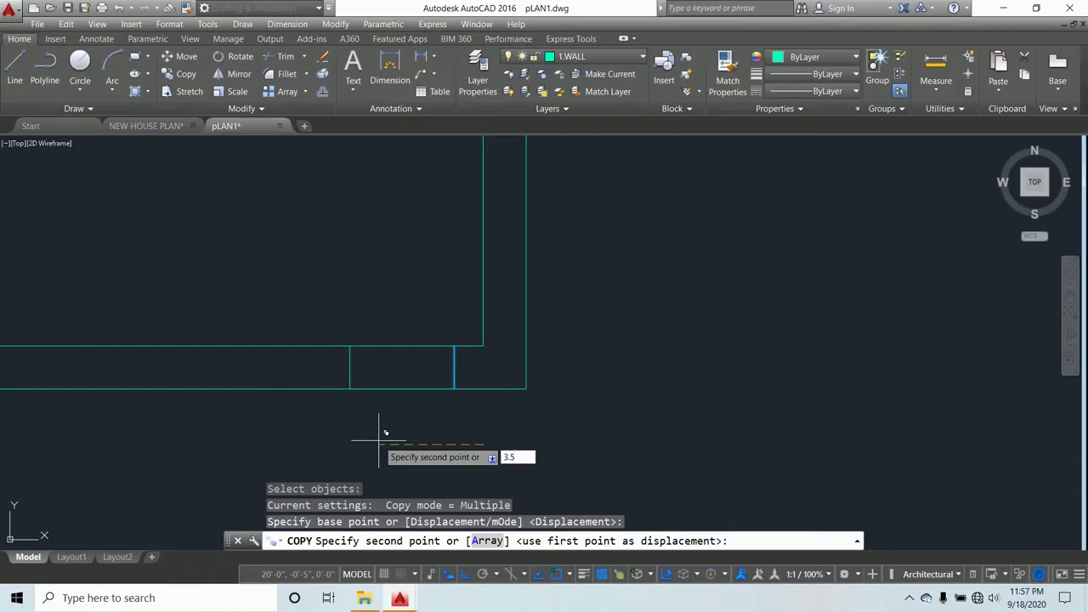
key(Return)
key(Escape)
key(Escape)
key(Escape)
key(Escape)
scroll(648, 383, down, 4)
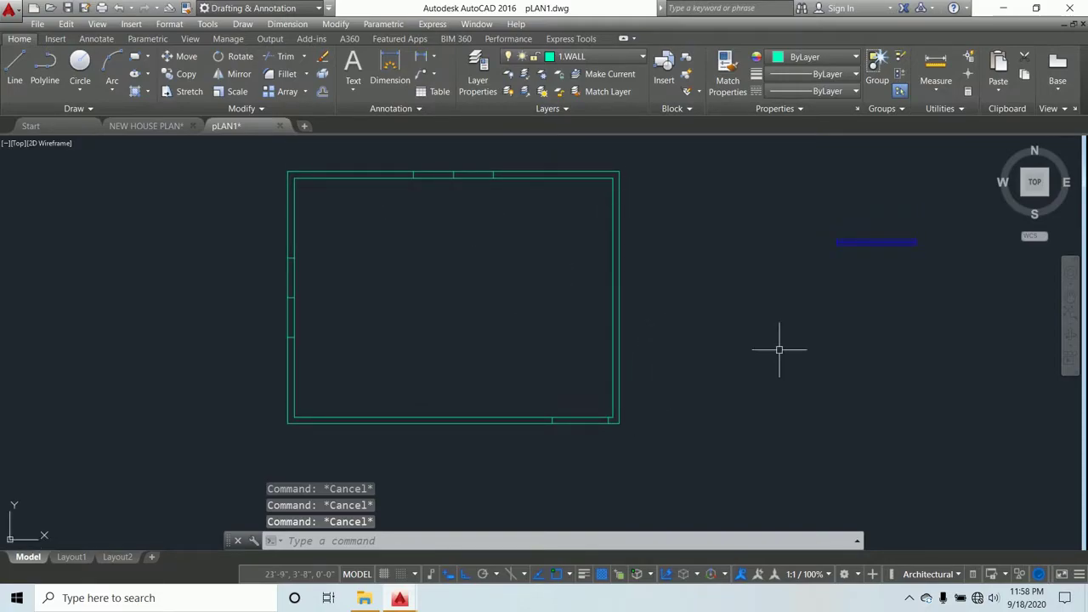
Trim away the wall lines between the outer jamb lines of the bottom, left and top openings
key(Return)
key(Return)
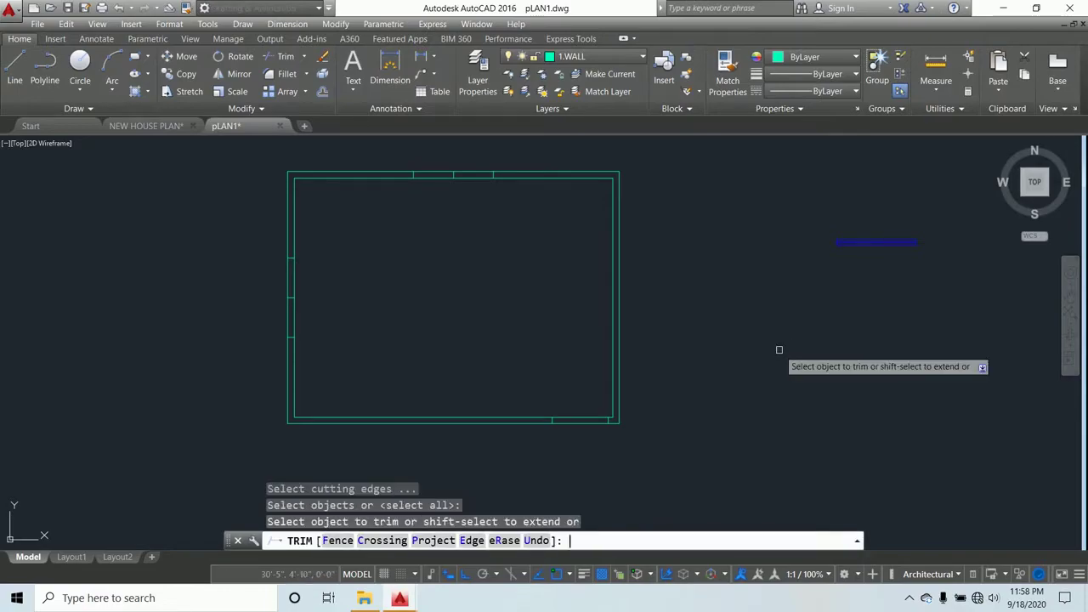
scroll(583, 436, up, 5)
click(592, 449)
click(553, 323)
scroll(589, 348, down, 5)
scroll(510, 243, up, 3)
scroll(723, 449, up, 3)
click(723, 449)
click(678, 354)
scroll(651, 303, down, 4)
scroll(557, 361, up, 5)
click(512, 372)
click(362, 308)
scroll(339, 261, down, 5)
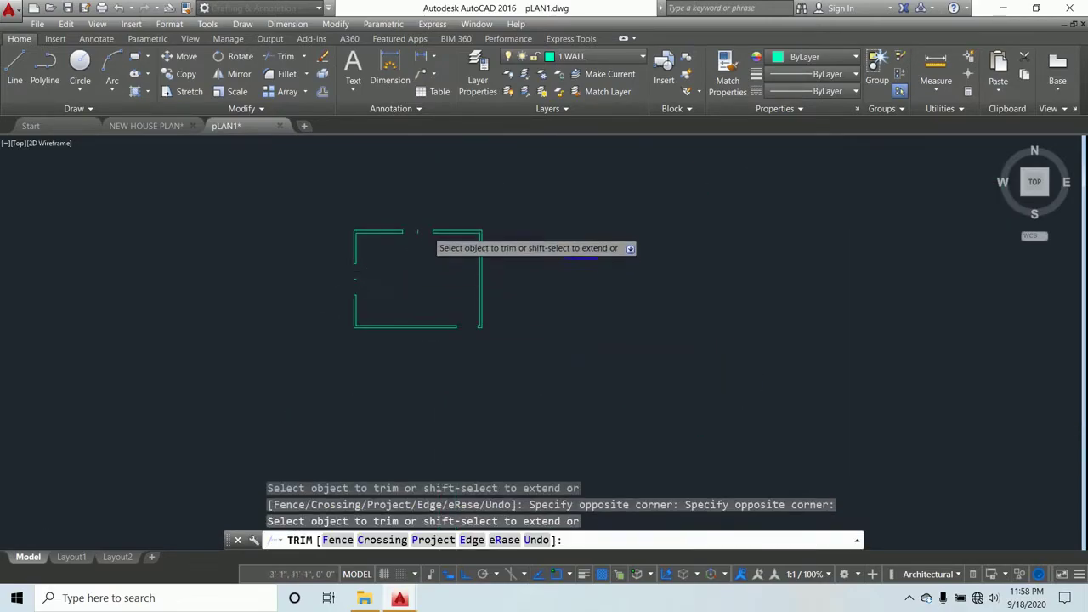
scroll(391, 246, up, 6)
key(Escape)
key(Escape)
key(Escape)
key(Escape)
Delete the leftover short centre lines in the middle of the top and left openings
click(401, 255)
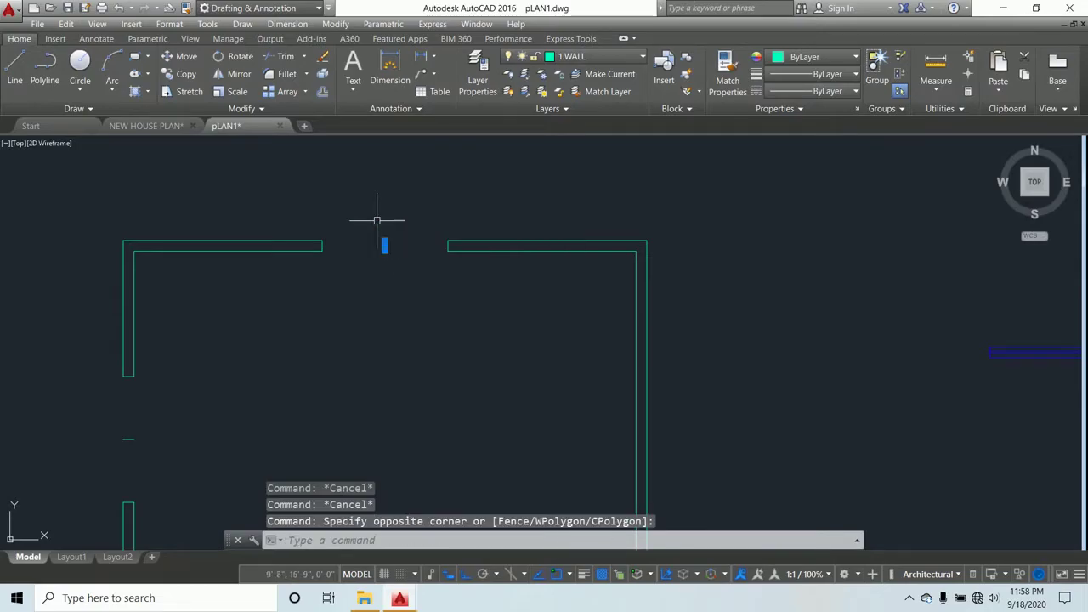
key(Delete)
scroll(376, 267, down, 4)
scroll(388, 277, up, 5)
click(393, 276)
click(357, 249)
key(Delete)
scroll(573, 343, down, 5)
scroll(566, 328, up, 1)
key(Escape)
key(Escape)
key(Escape)
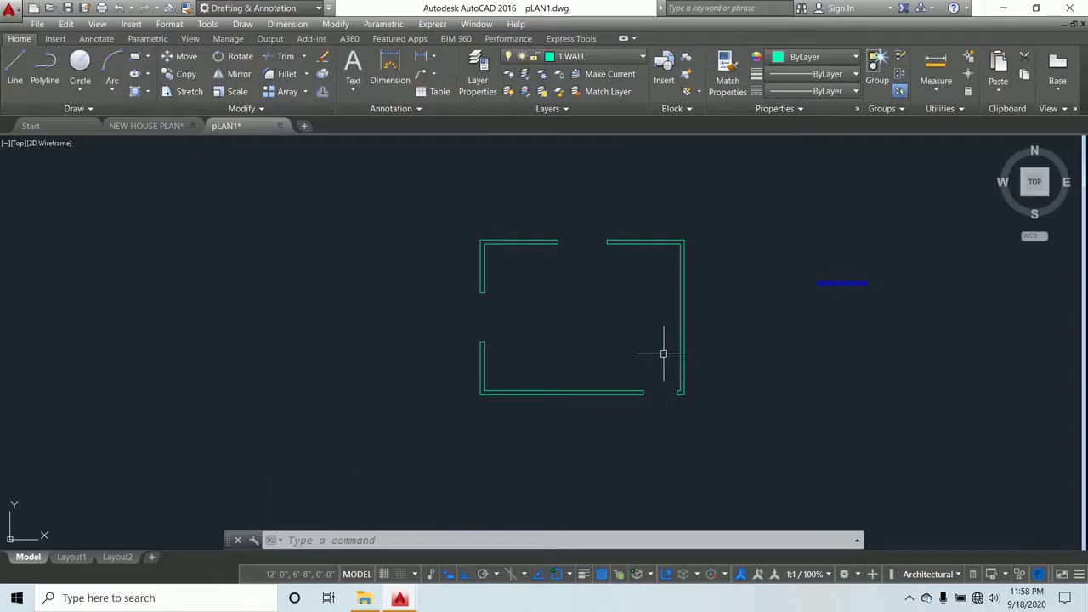
Join all the wall line segments of the room into continuous polylines
text(j)
key(Return)
click(715, 441)
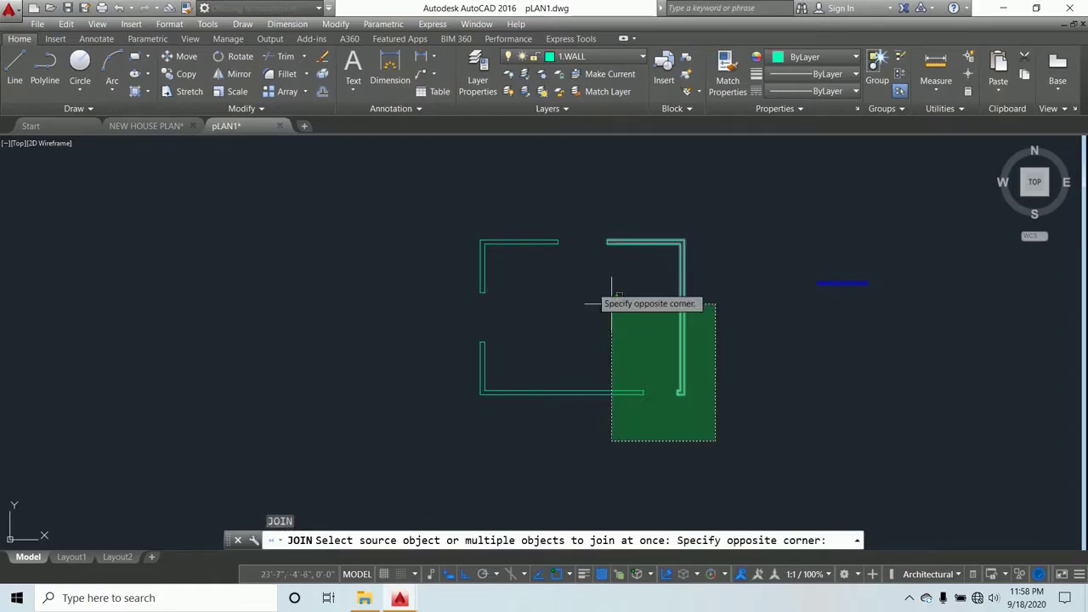
click(425, 202)
right_click(620, 304)
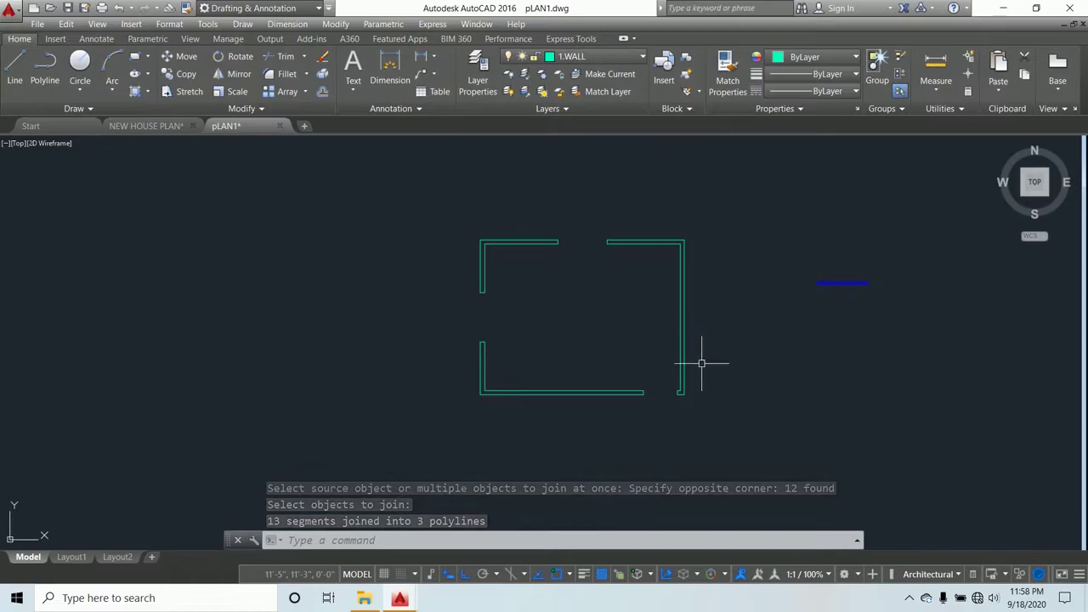
scroll(559, 315, down, 2)
key(Escape)
key(Escape)
key(Escape)
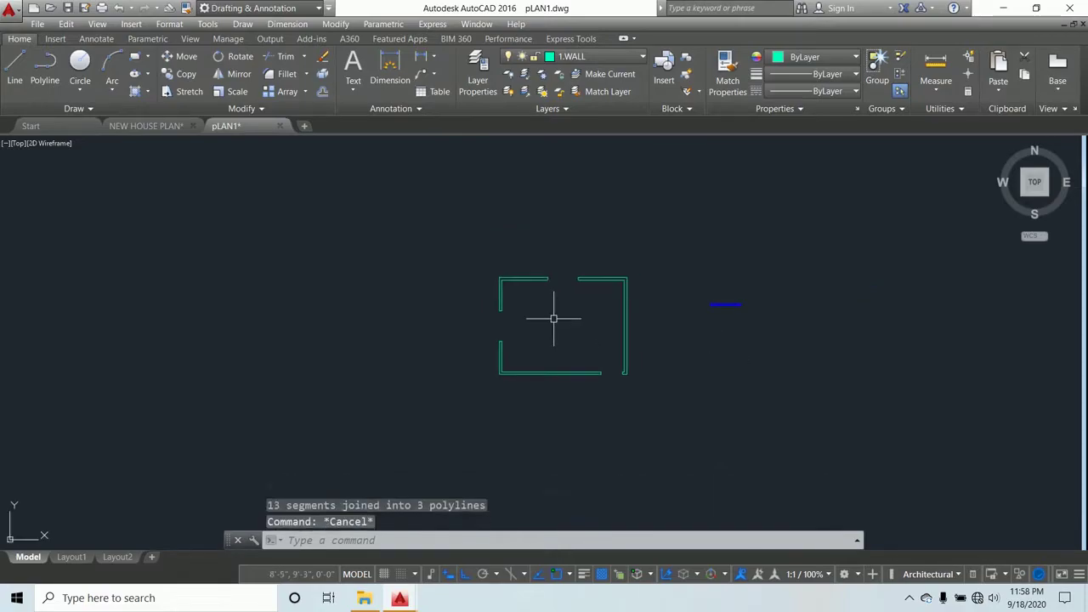
Select the joined right-hand wall outline and the blue window symbol in turn to check their extents and layers
click(601, 279)
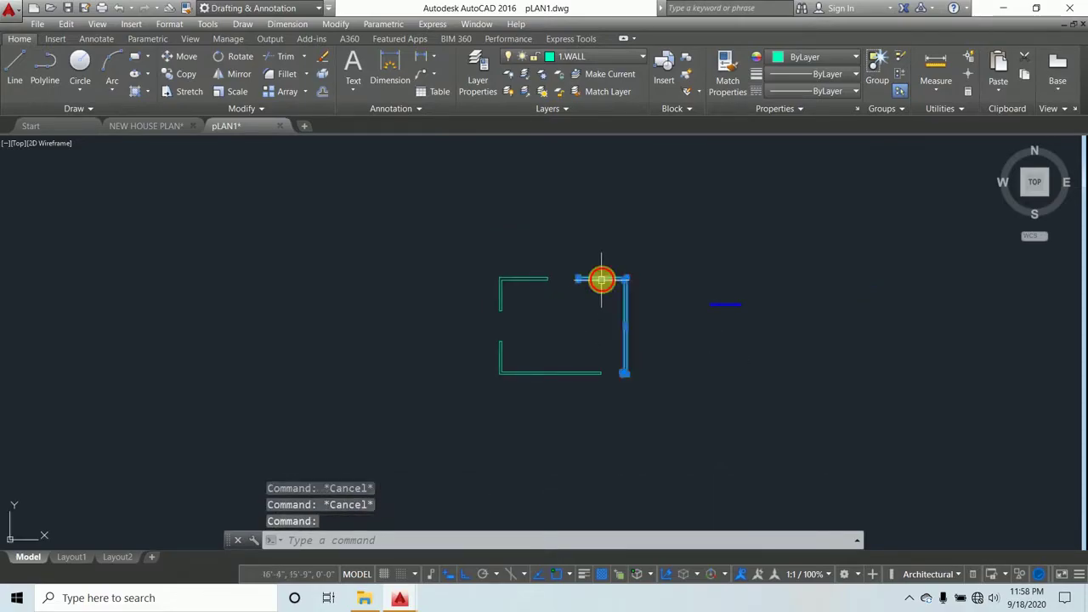
mouse_move(601, 279)
key(Escape)
click(737, 305)
click(609, 74)
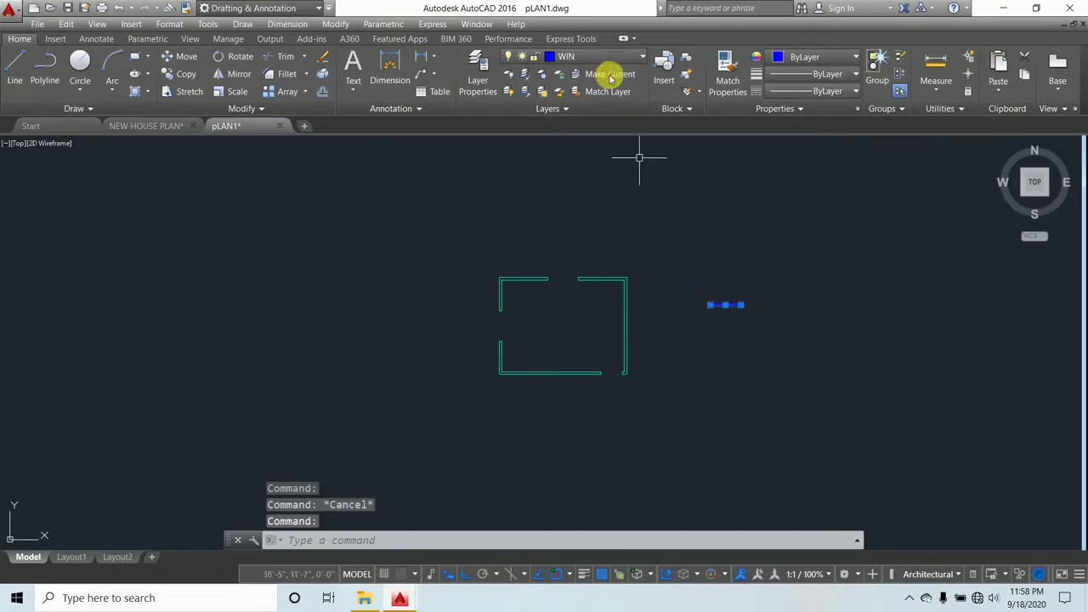
key(Escape)
scroll(639, 290, up, 5)
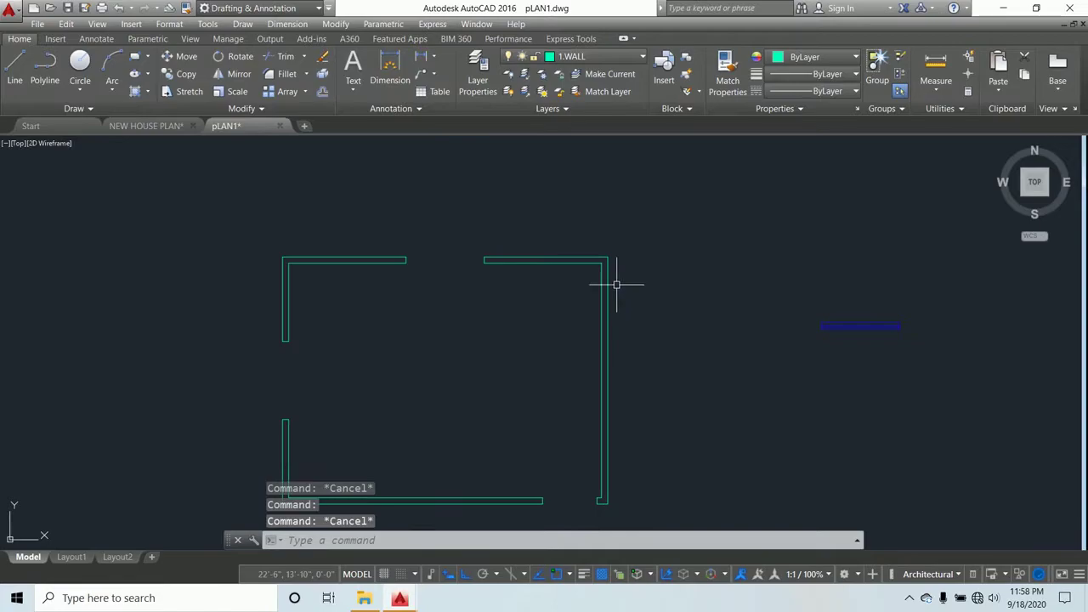
scroll(678, 278, down, 4)
key(Escape)
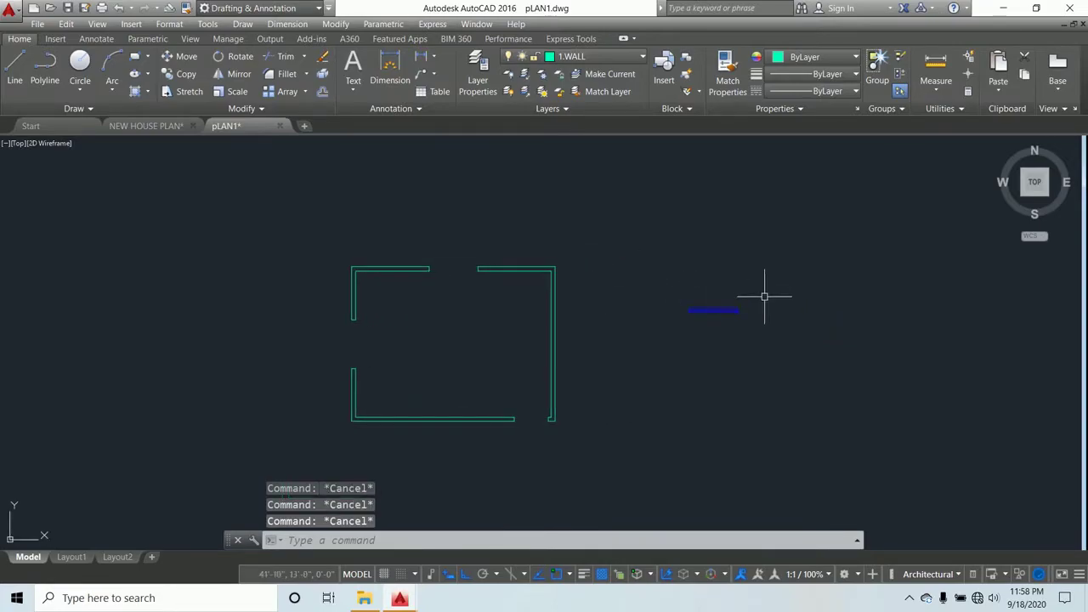
Copy the window symbol by its upper-left corner into the top wall opening, with Ortho off, aligning it to the left jamb's outer corner
text(CP)
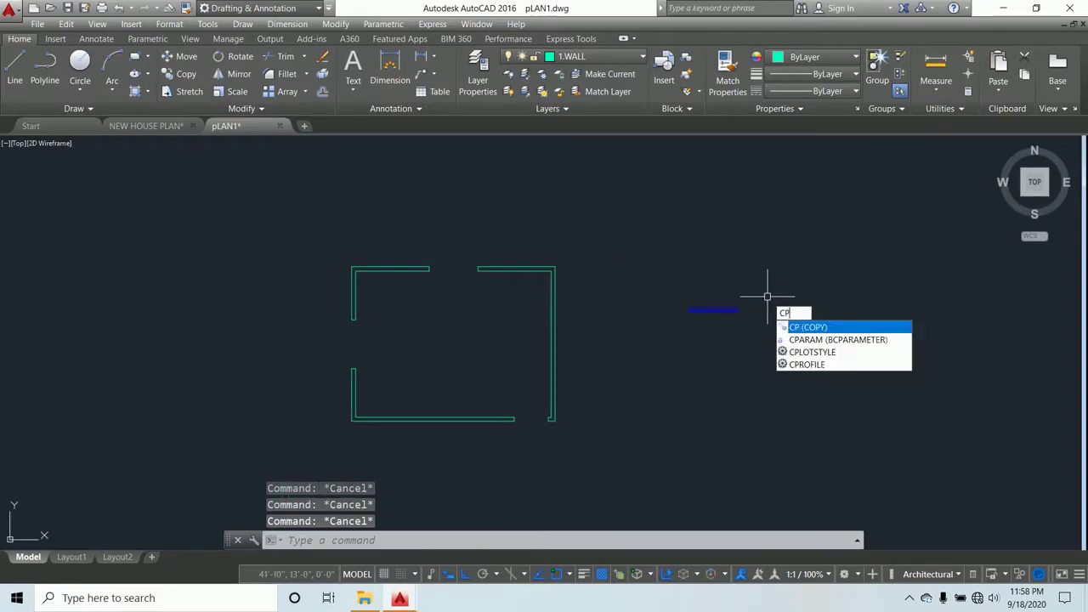
key(Return)
click(768, 330)
click(643, 256)
scroll(714, 319, up, 8)
key(Return)
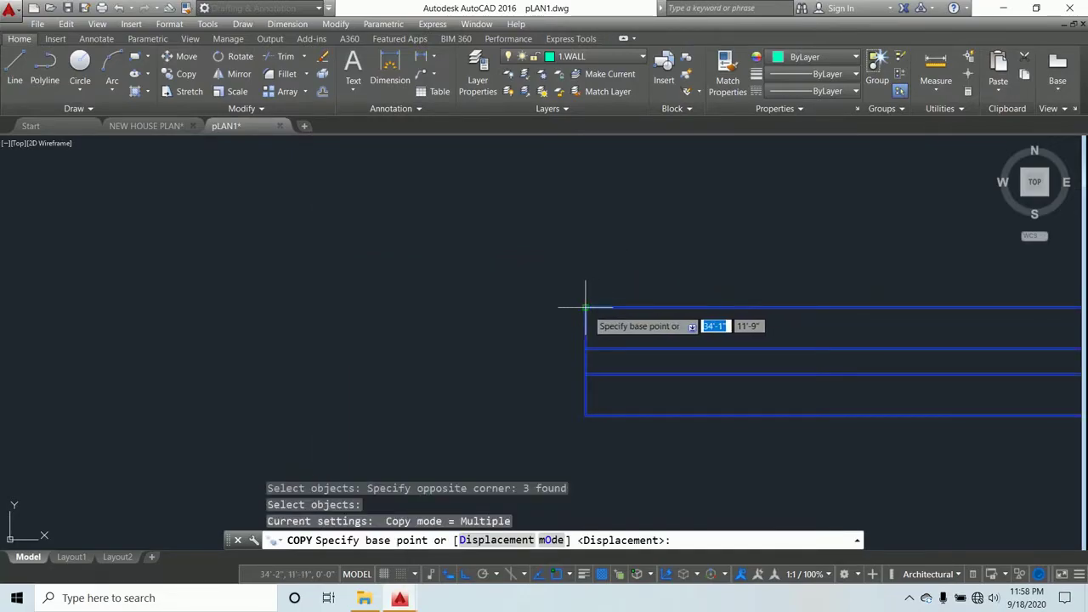
click(585, 306)
scroll(594, 302, down, 8)
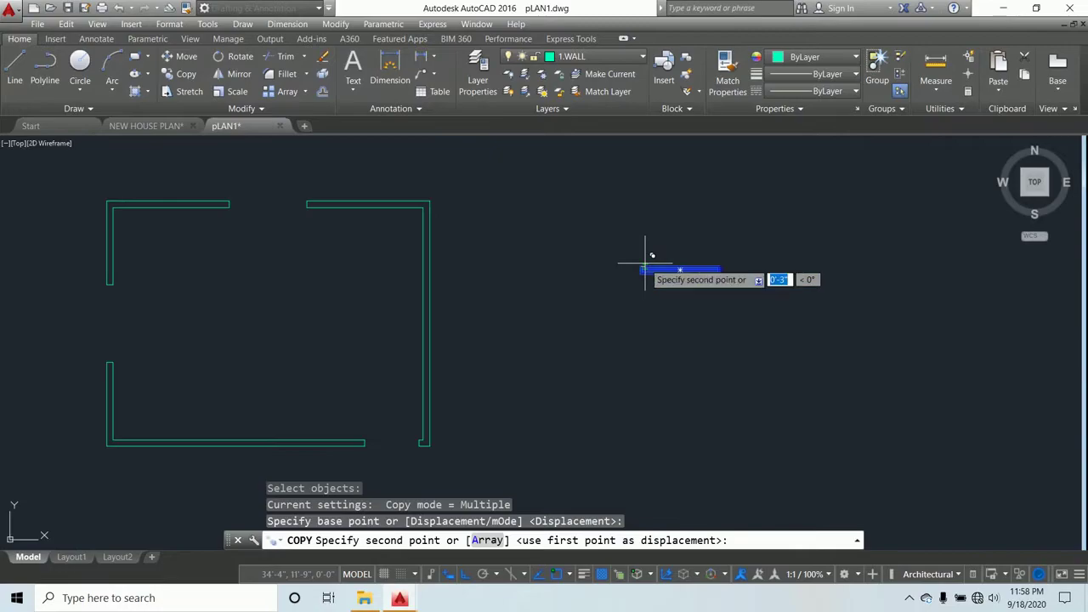
key(F8)
scroll(246, 170, up, 5)
scroll(252, 248, up, 3)
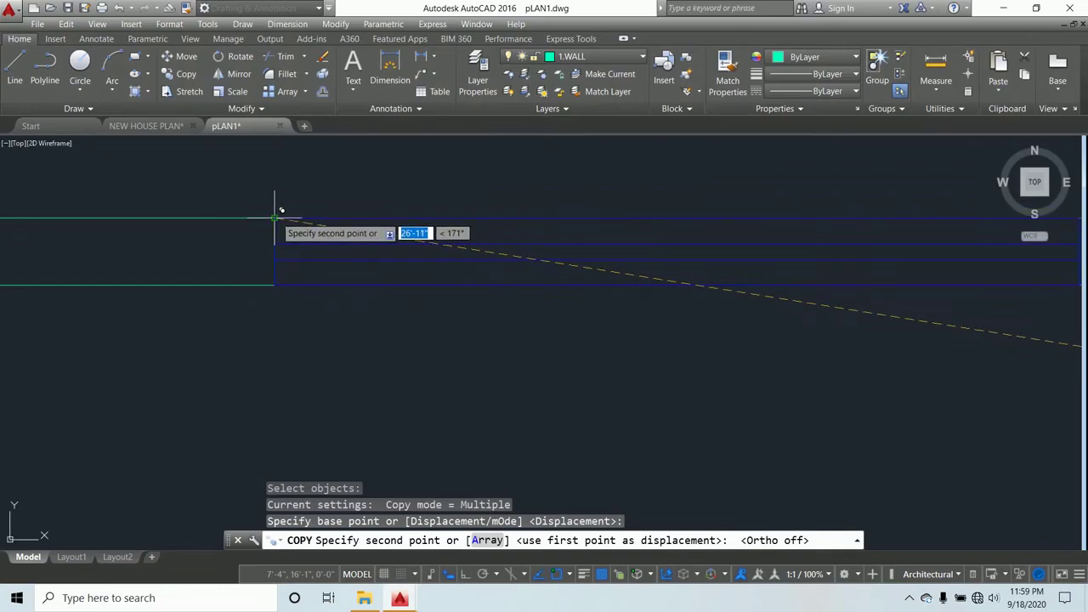
click(281, 212)
scroll(302, 197, down, 5)
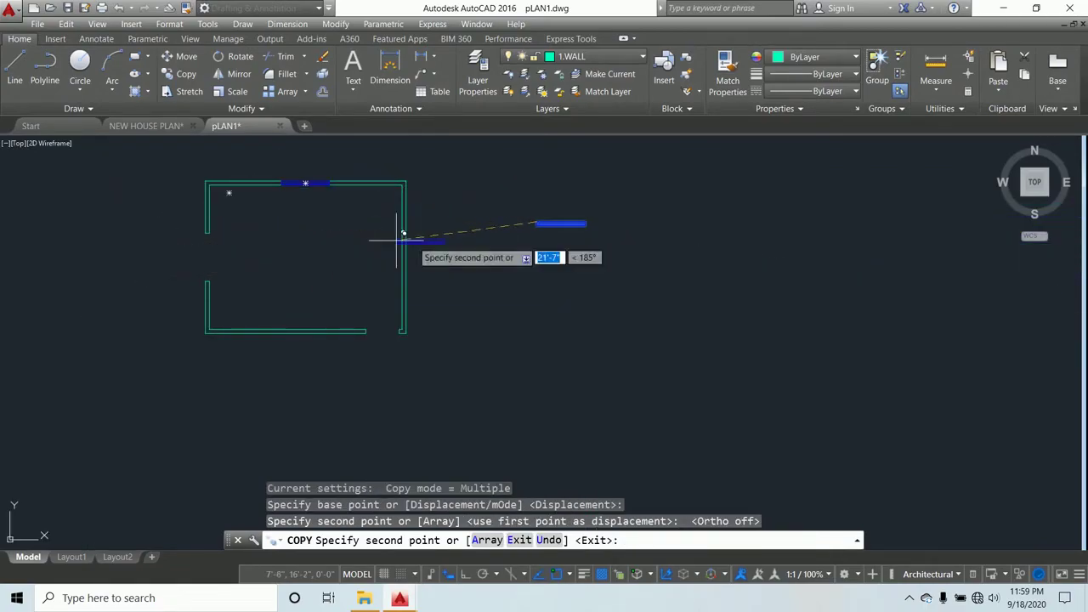
key(Escape)
key(Escape)
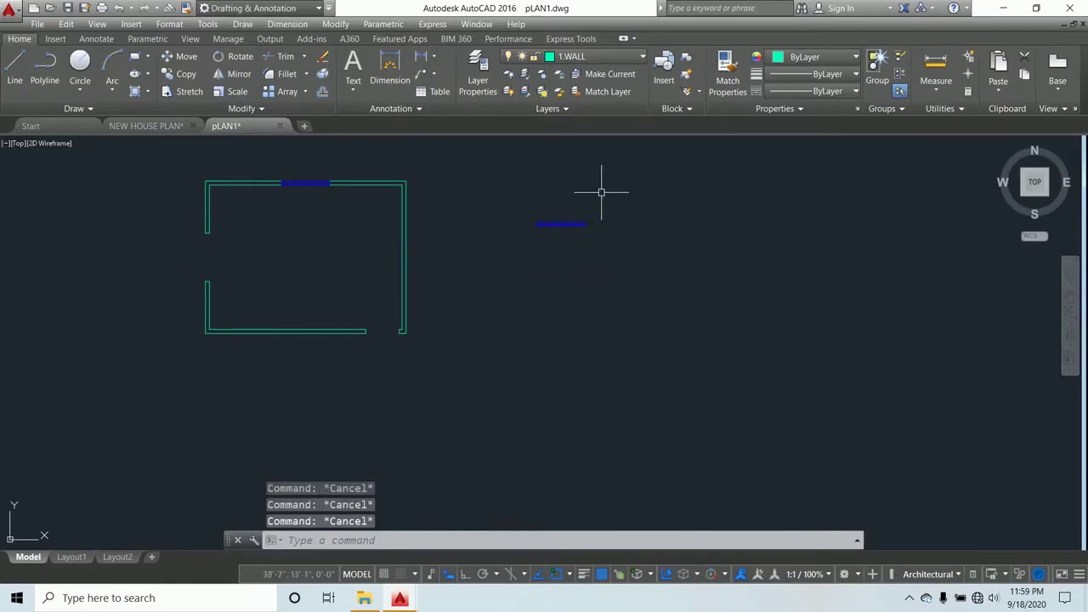
Rotate the original window symbol outside the plan to vertical at 270° about its upper-left corner, with Ortho on
click(240, 58)
click(639, 259)
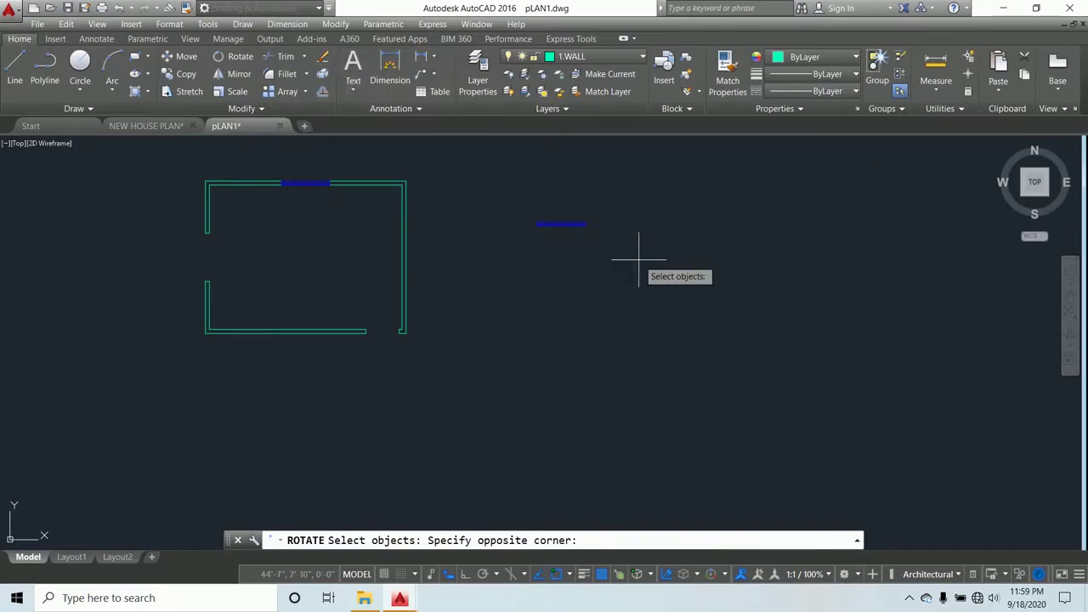
click(516, 180)
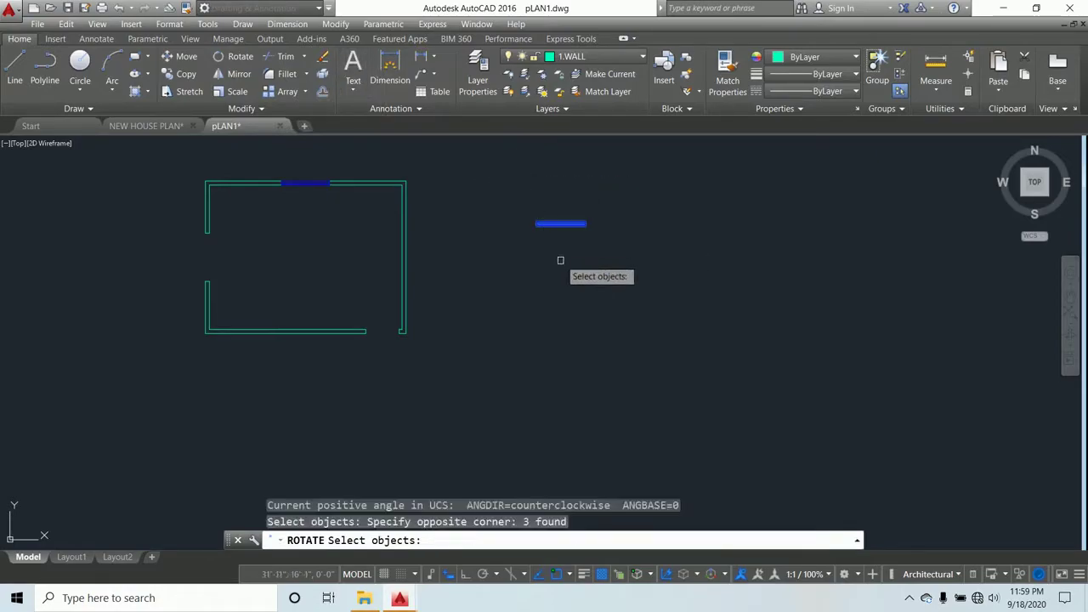
scroll(539, 195, up, 3)
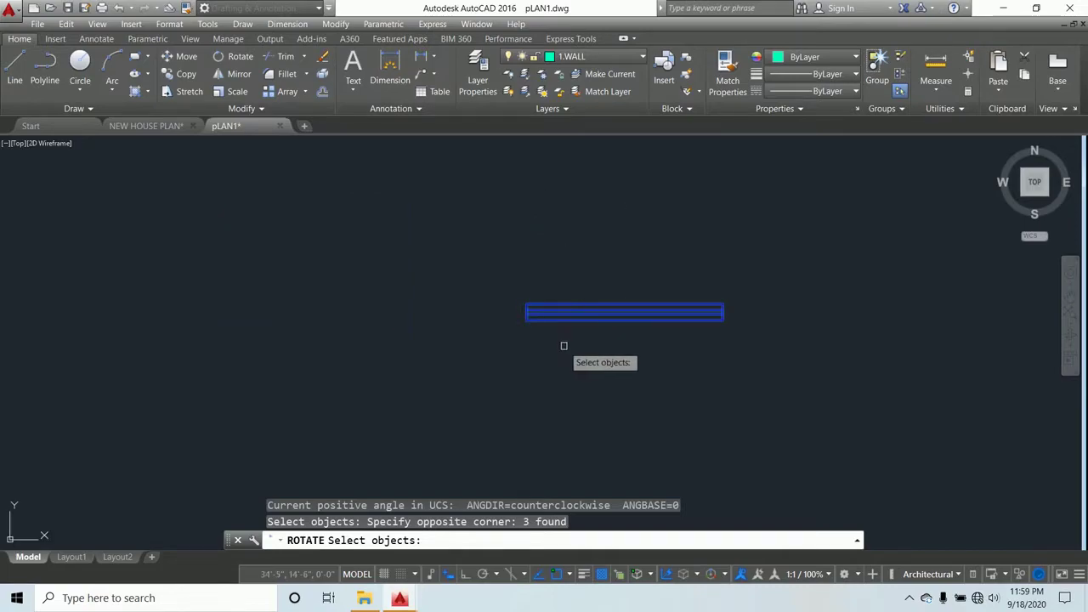
key(Return)
click(526, 303)
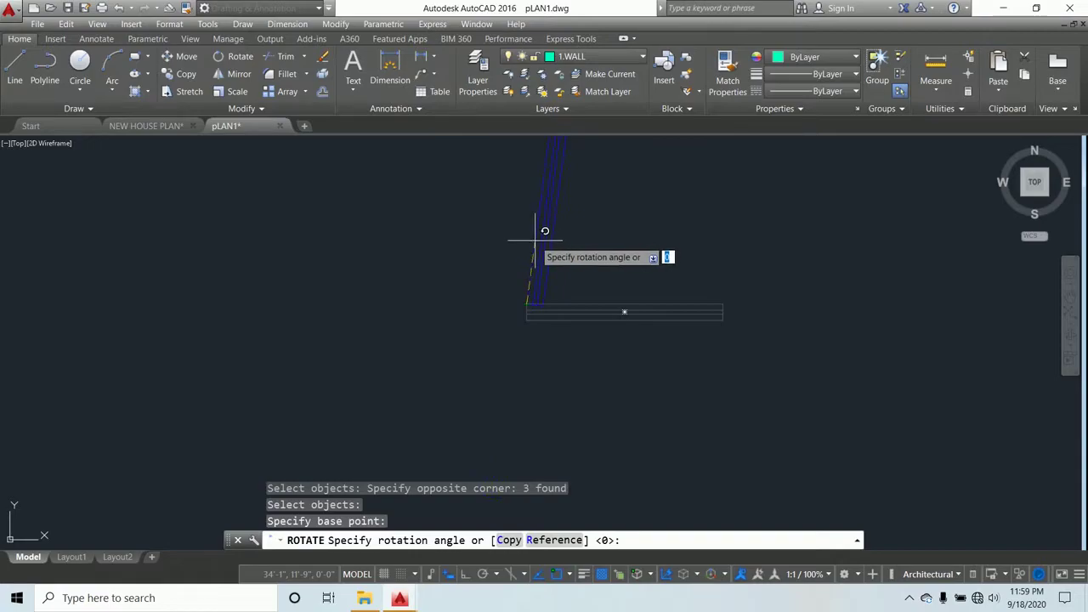
key(F8)
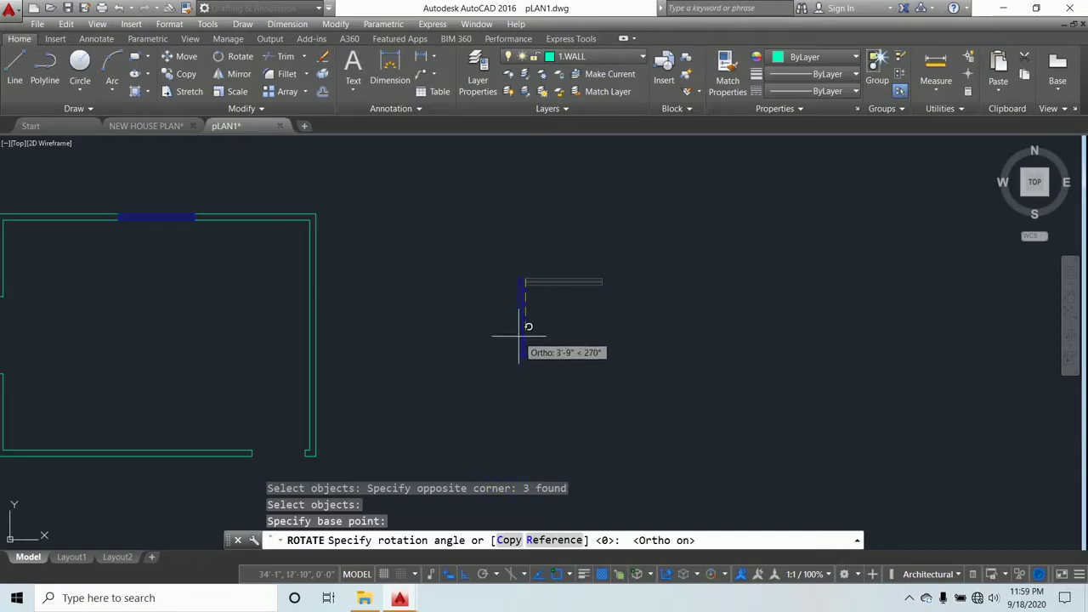
click(521, 388)
scroll(547, 317, down, 2)
scroll(547, 318, up, 4)
middle_drag(547, 318, 844, 315)
scroll(845, 315, down, 4)
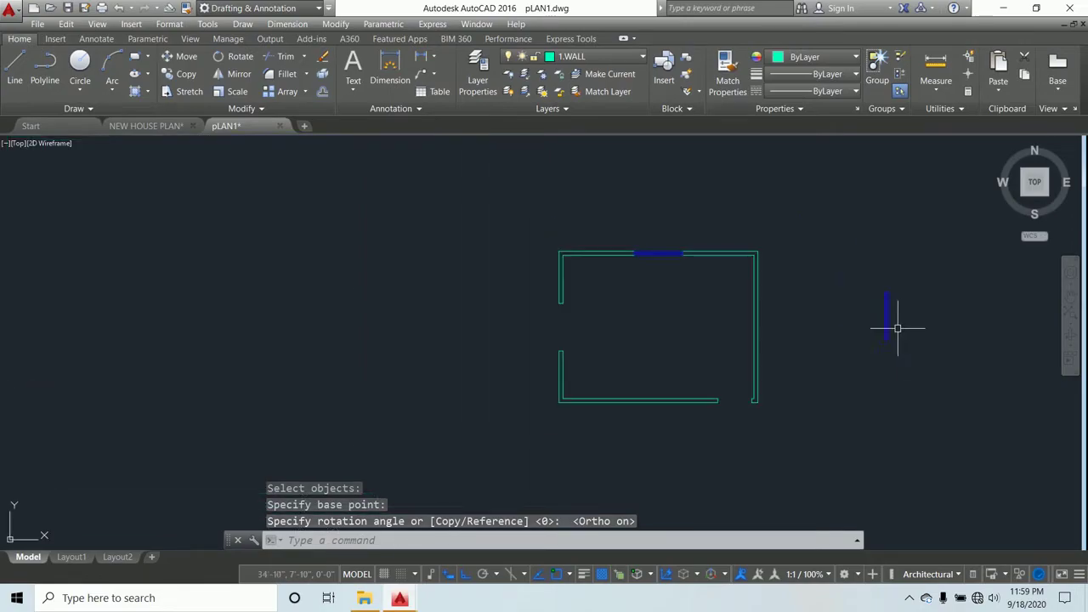
Copy the vertical window symbol by its lower-right corner into the left wall opening, with Ortho off, onto the lower jamb's inner corner
middle_drag(916, 318, 876, 323)
key(Escape)
key(Escape)
key(Escape)
text(copy)
key(Return)
click(879, 370)
click(826, 237)
scroll(855, 345, up, 5)
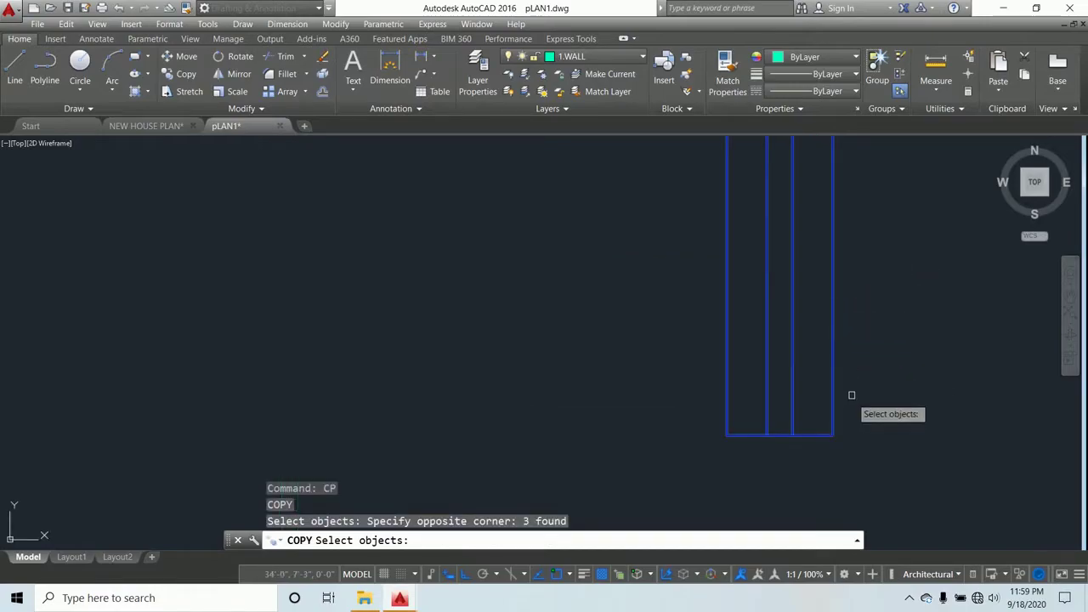
key(Return)
click(833, 434)
scroll(834, 430, down, 5)
scroll(834, 429, down, 4)
scroll(518, 446, up, 6)
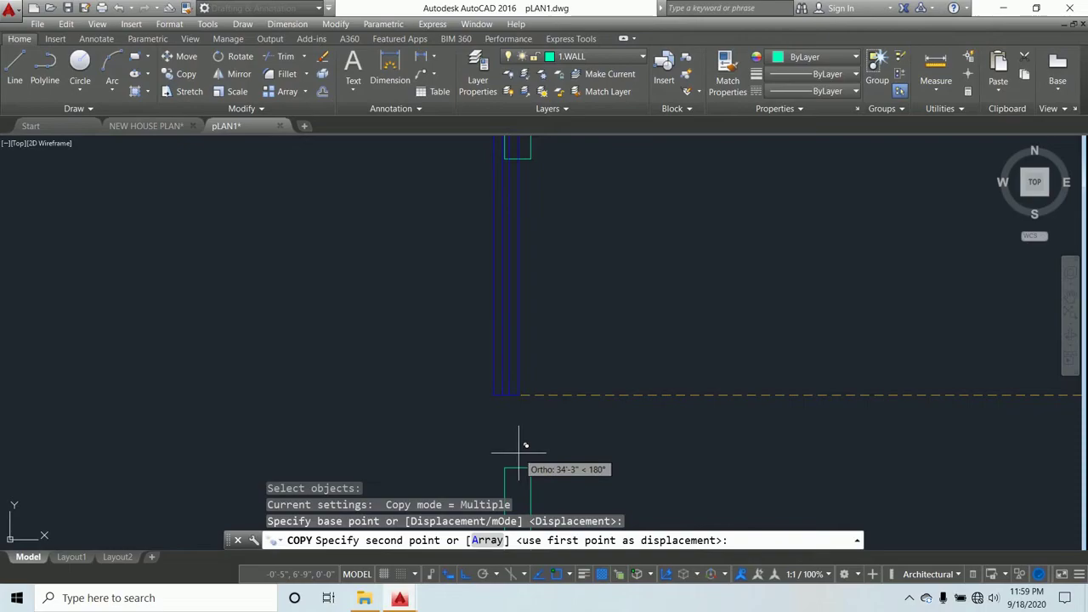
key(F8)
scroll(528, 459, up, 4)
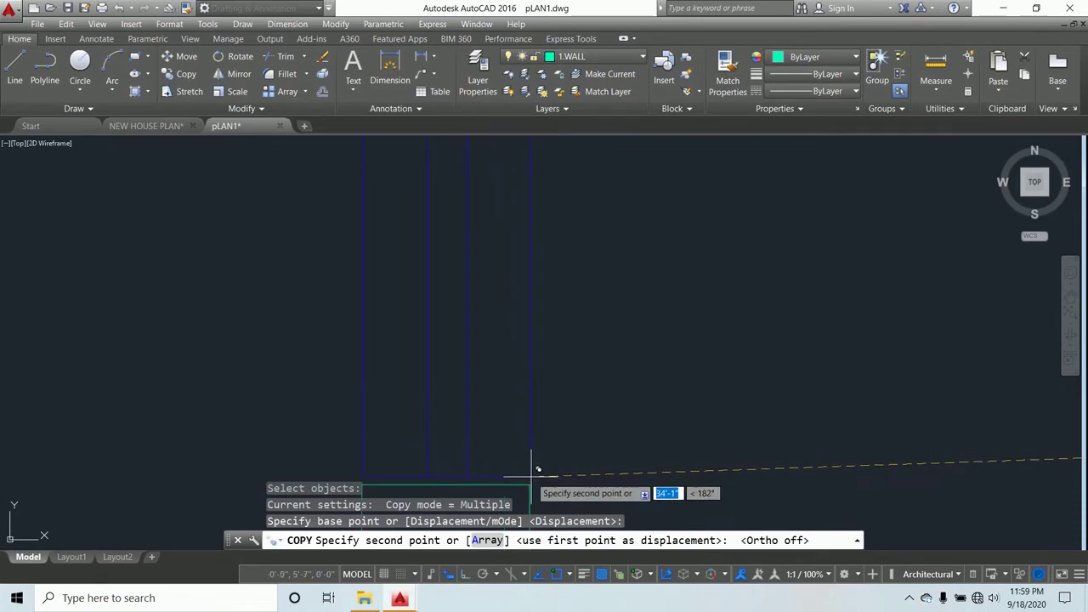
click(528, 485)
scroll(528, 486, down, 5)
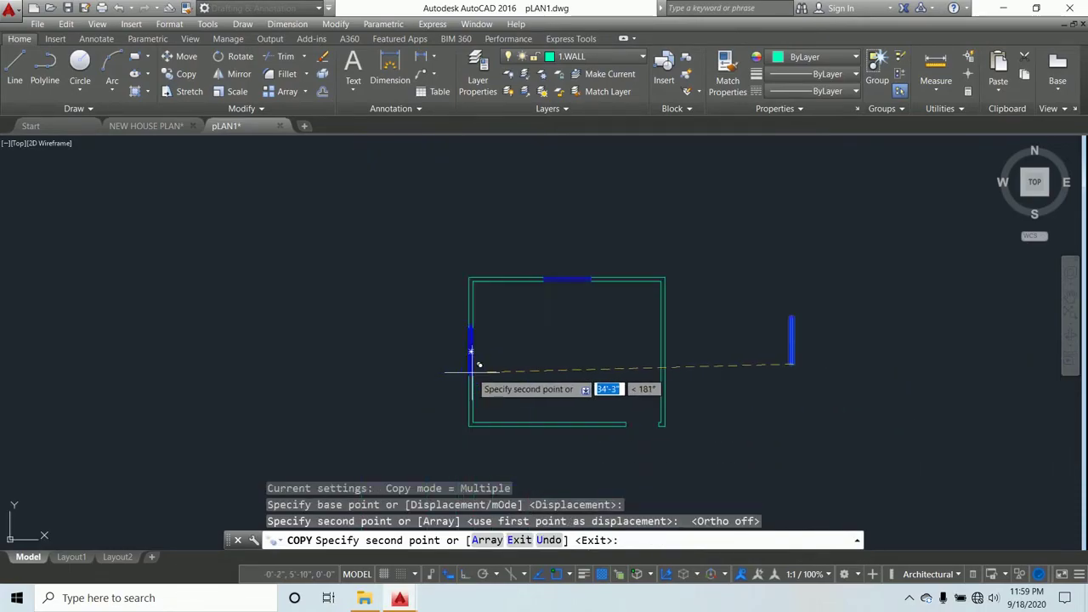
key(Escape)
key(Escape)
key(Escape)
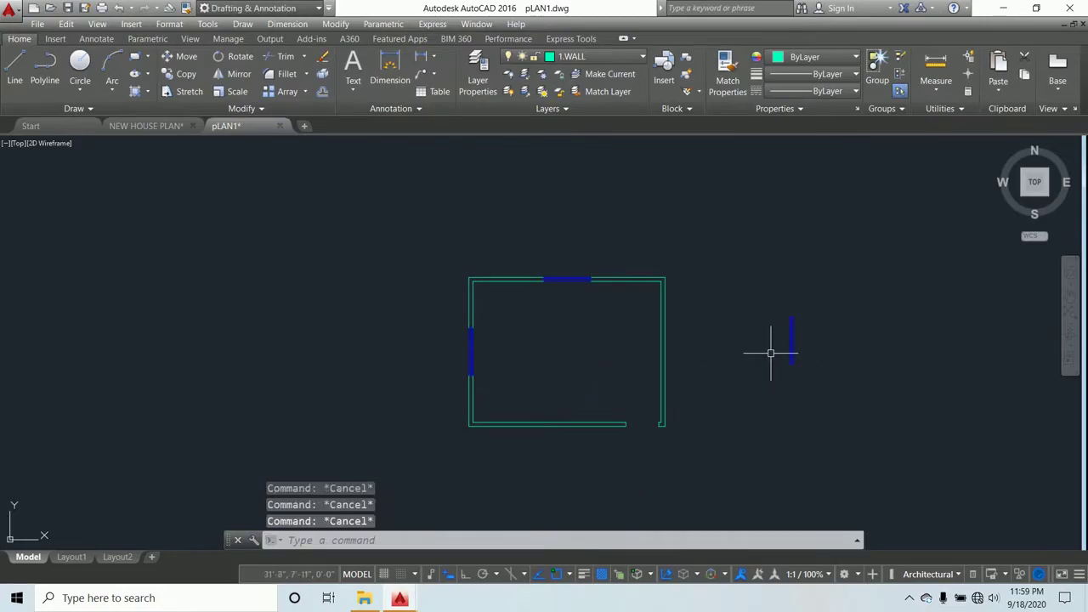
Make DOTLINE the current layer
middle_drag(746, 411, 731, 351)
scroll(628, 342, up, 2)
middle_drag(629, 342, 629, 351)
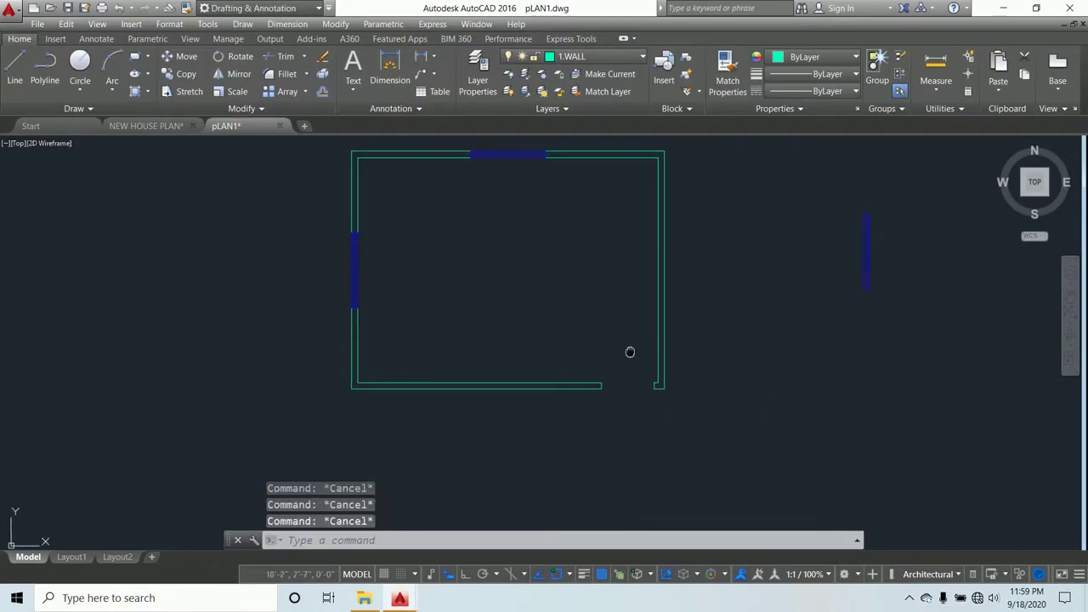
click(636, 56)
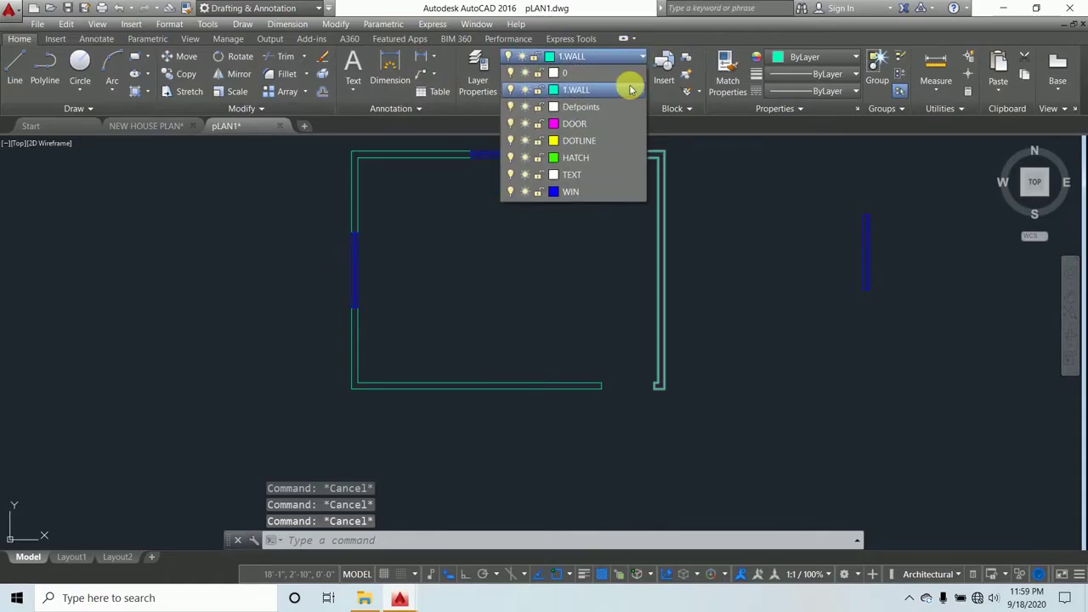
click(581, 141)
scroll(548, 299, down, 2)
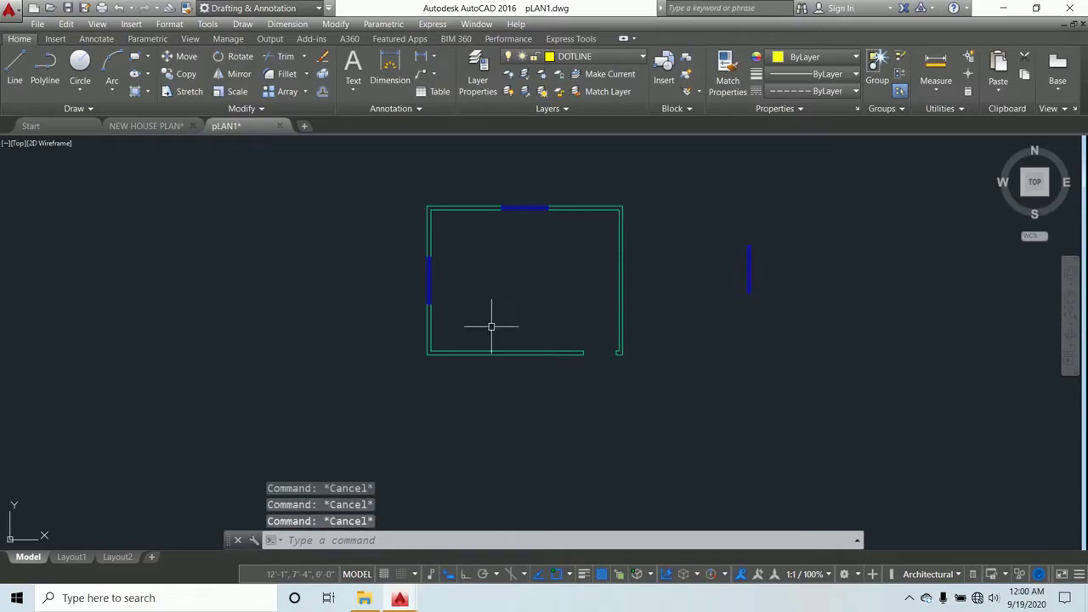
Insert the architectural Imperial sample door block in the empty space southeast of the plan
key(ctrl+3)
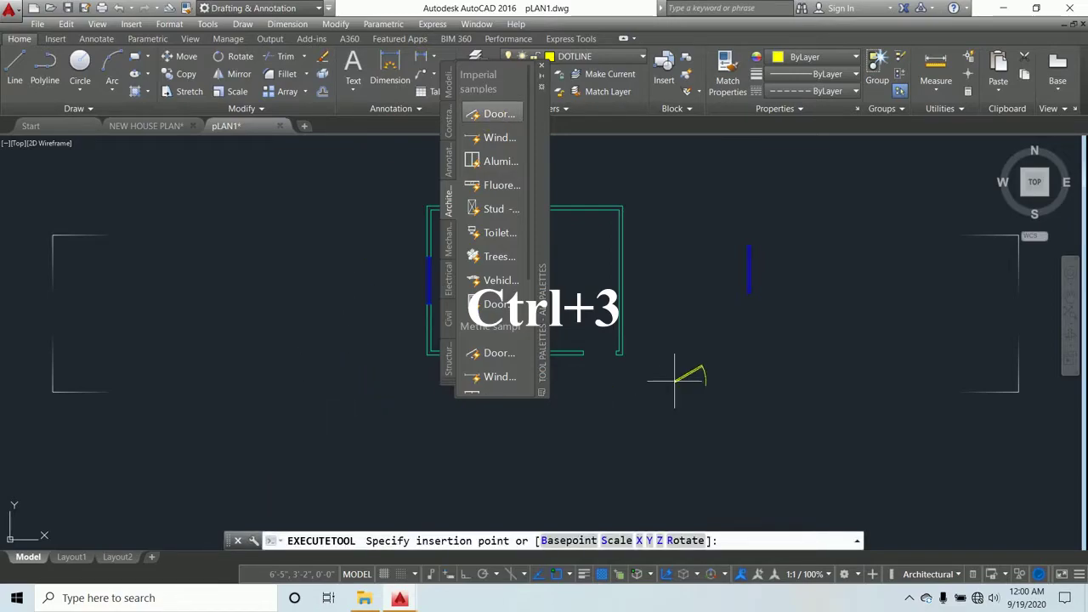
key(Escape)
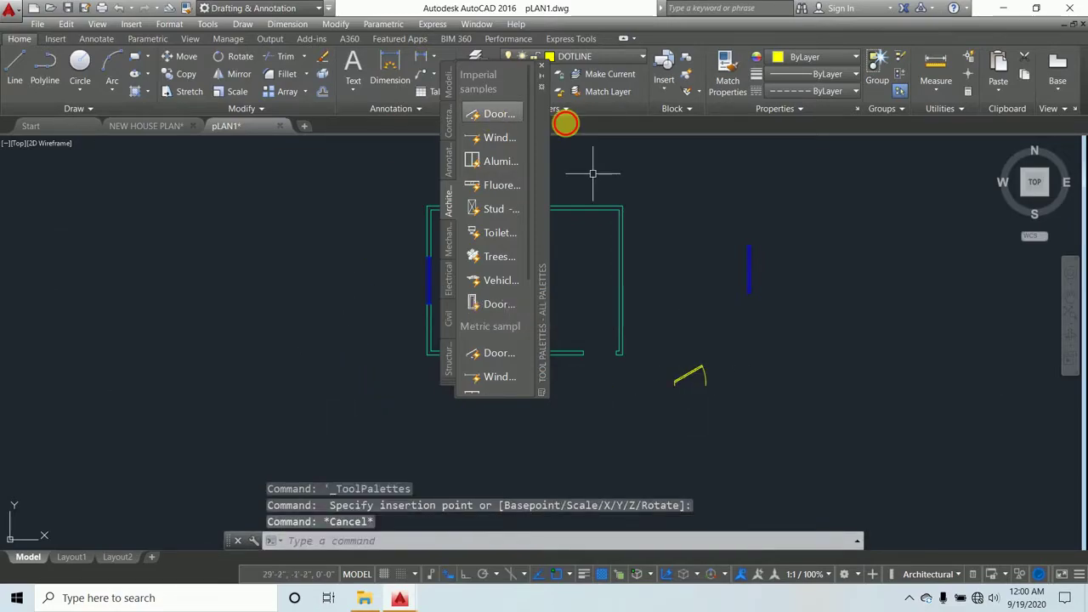
click(542, 65)
scroll(695, 399, up, 4)
key(Escape)
key(Escape)
Set the door block's opening angle so its leaf stands perpendicular to the opening
click(776, 406)
click(635, 270)
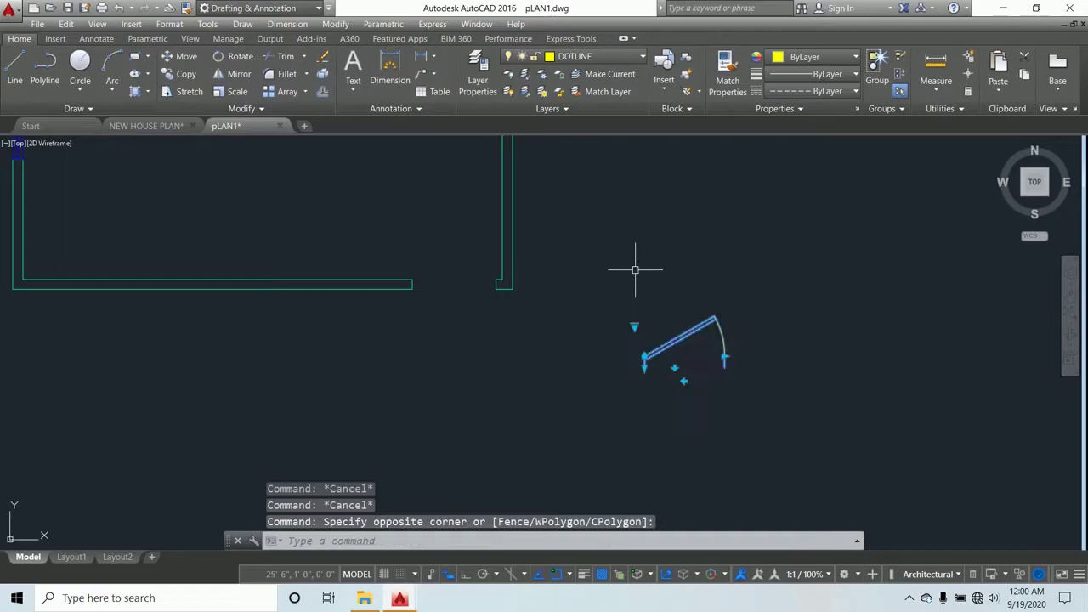
click(634, 326)
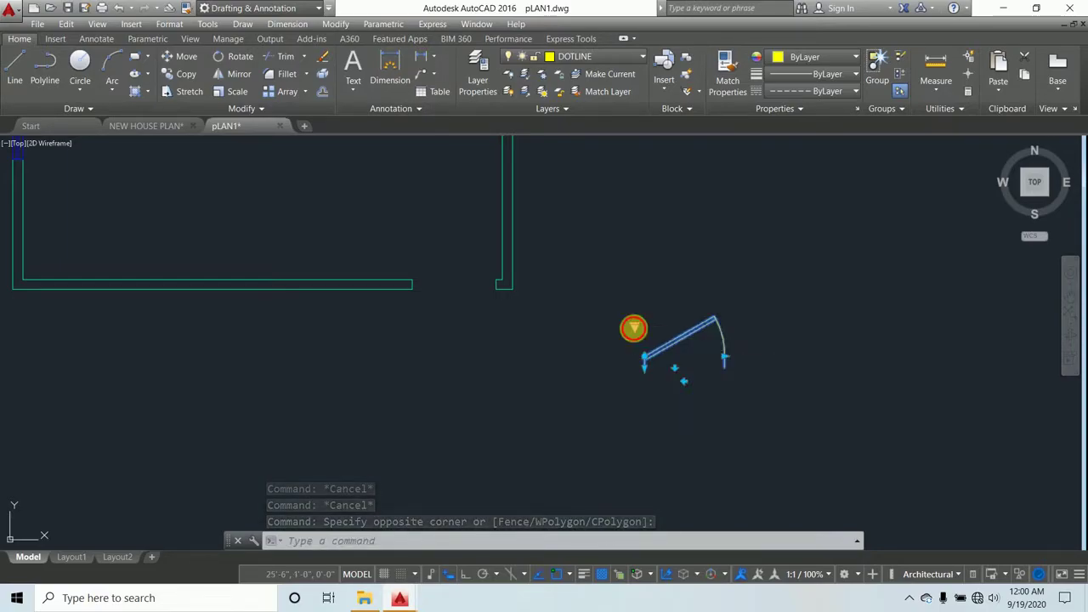
click(672, 379)
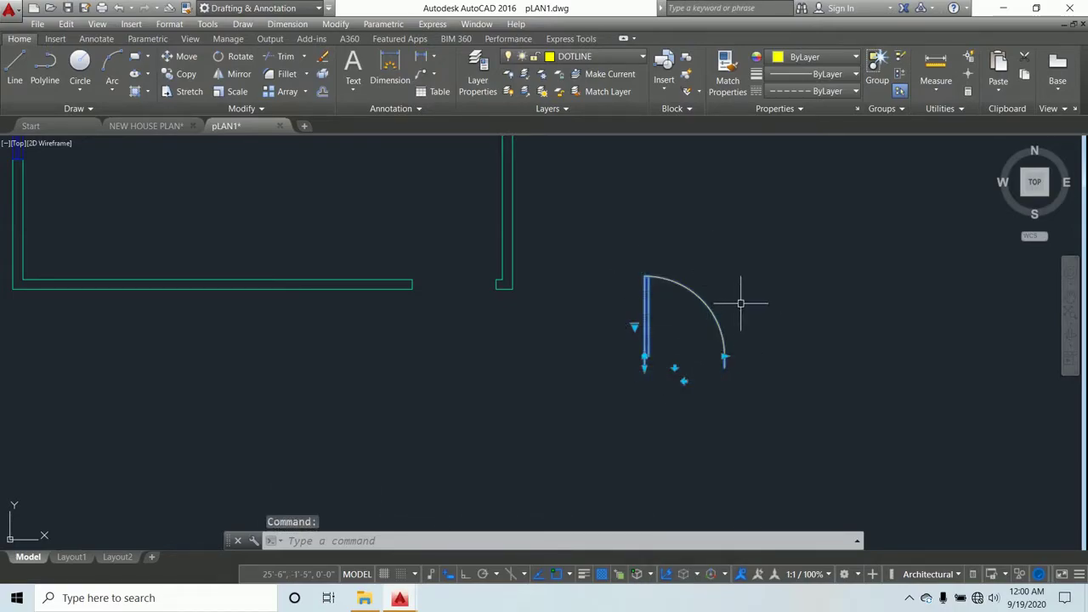
scroll(731, 301, up, 2)
key(Escape)
scroll(746, 295, down, 2)
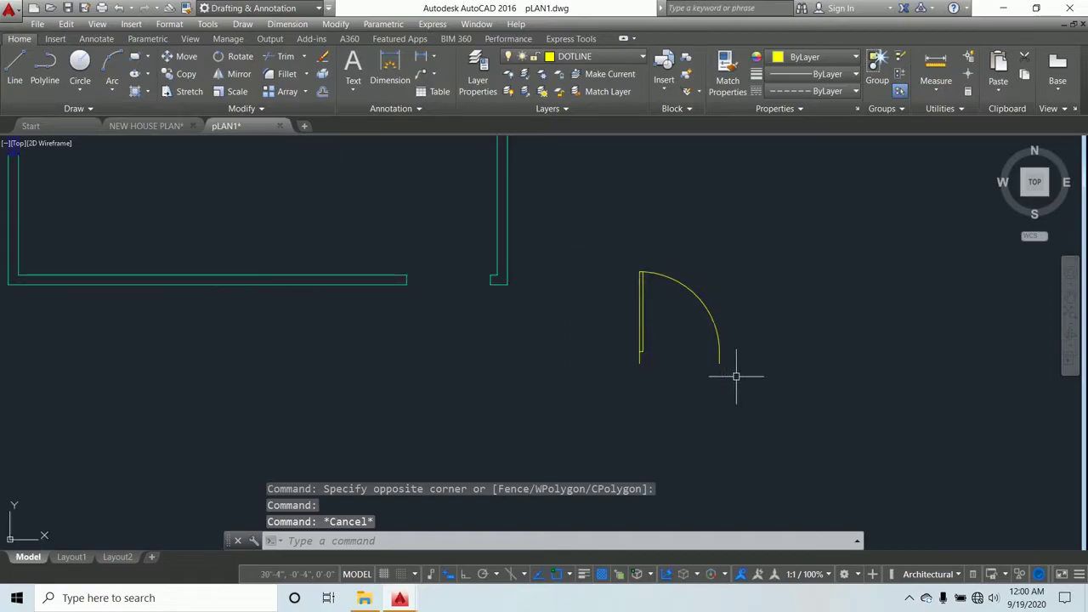
Delete the yellow door block outside the plan
scroll(723, 309, down, 2)
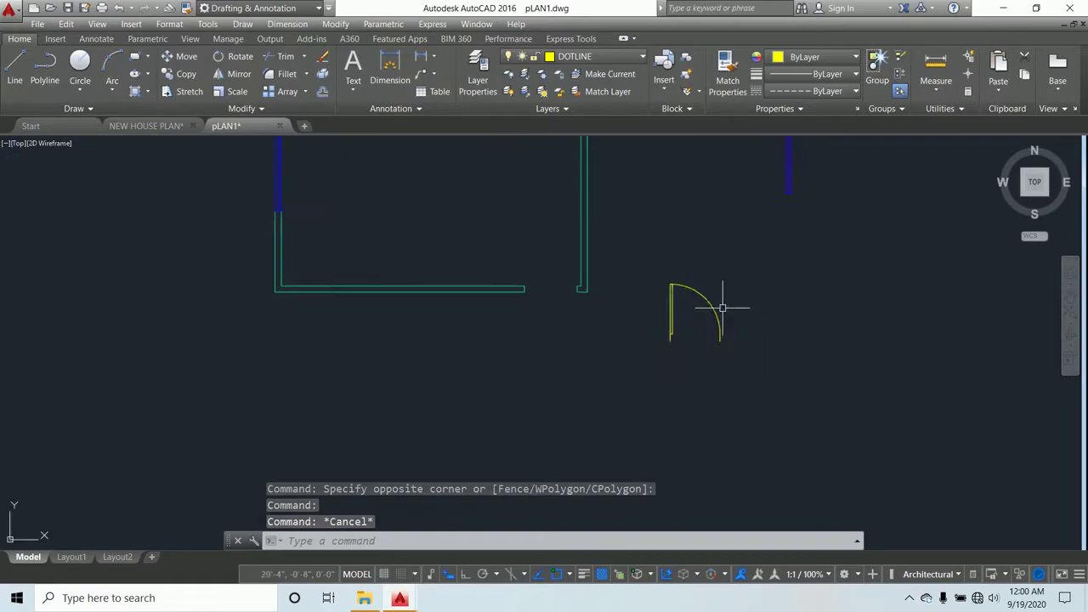
key(Escape)
key(Escape)
click(749, 360)
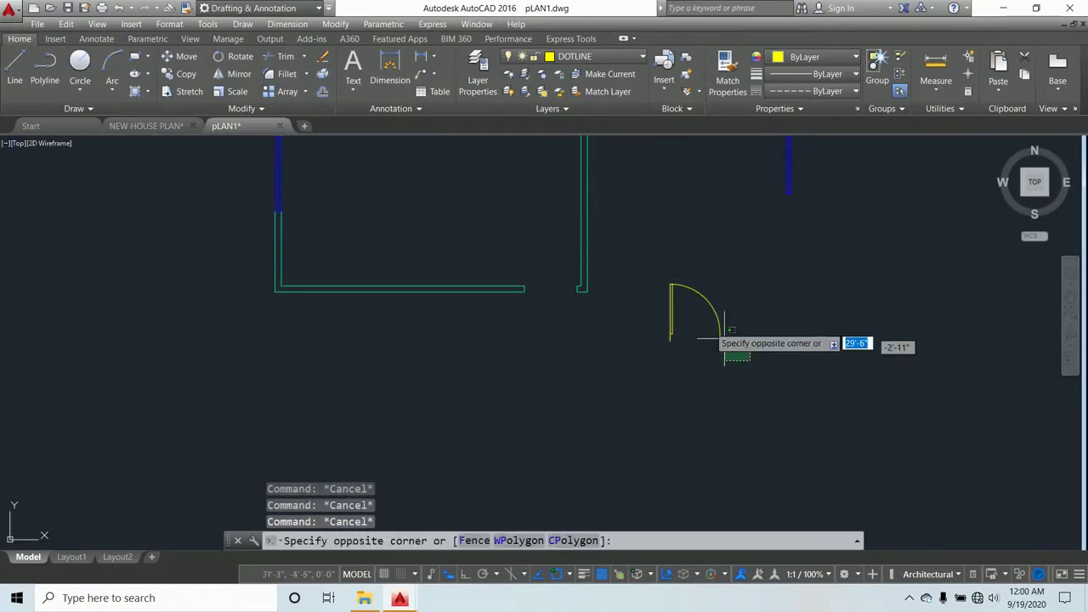
click(663, 268)
key(Delete)
Delete the spare vertical window symbol outside the plan, east of the walls
scroll(675, 278, down, 4)
key(Escape)
key(Escape)
click(741, 256)
click(702, 208)
key(Delete)
scroll(666, 263, up, 2)
key(Escape)
key(Escape)
key(Escape)
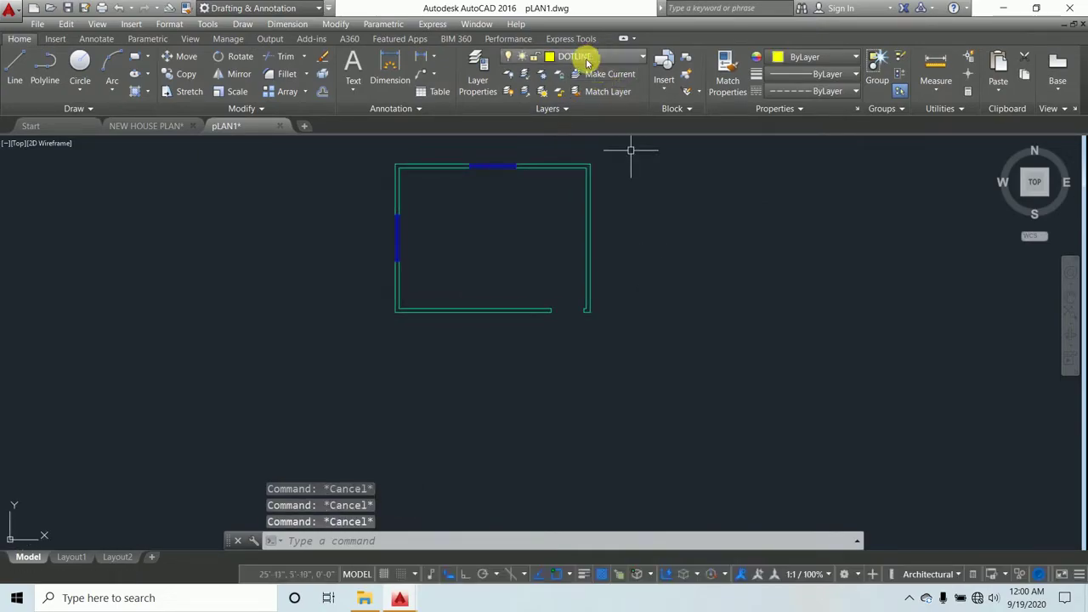
Make DOOR the current layer
click(636, 56)
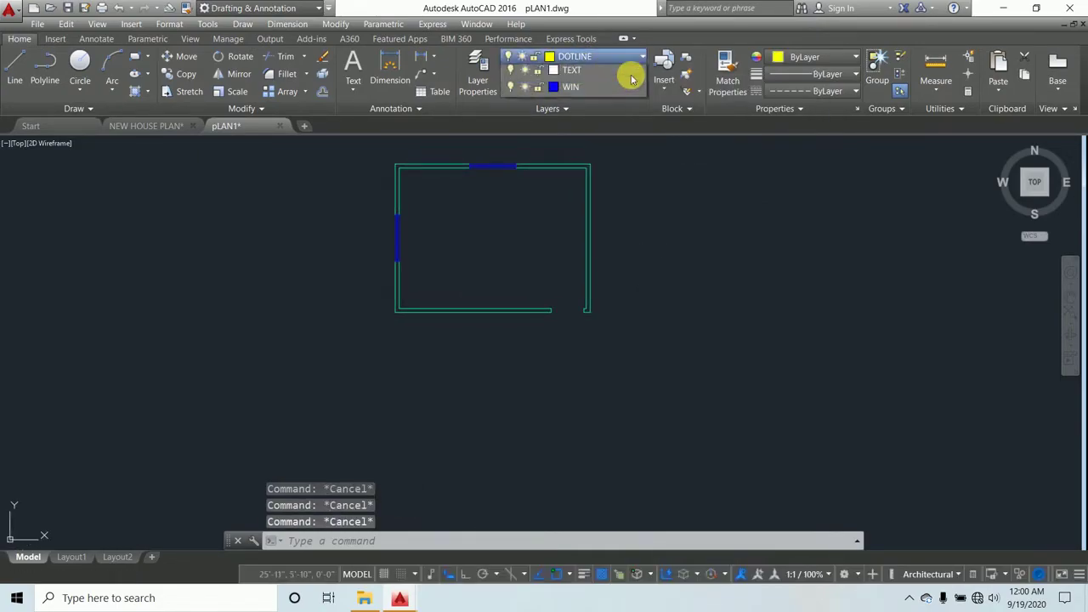
click(577, 123)
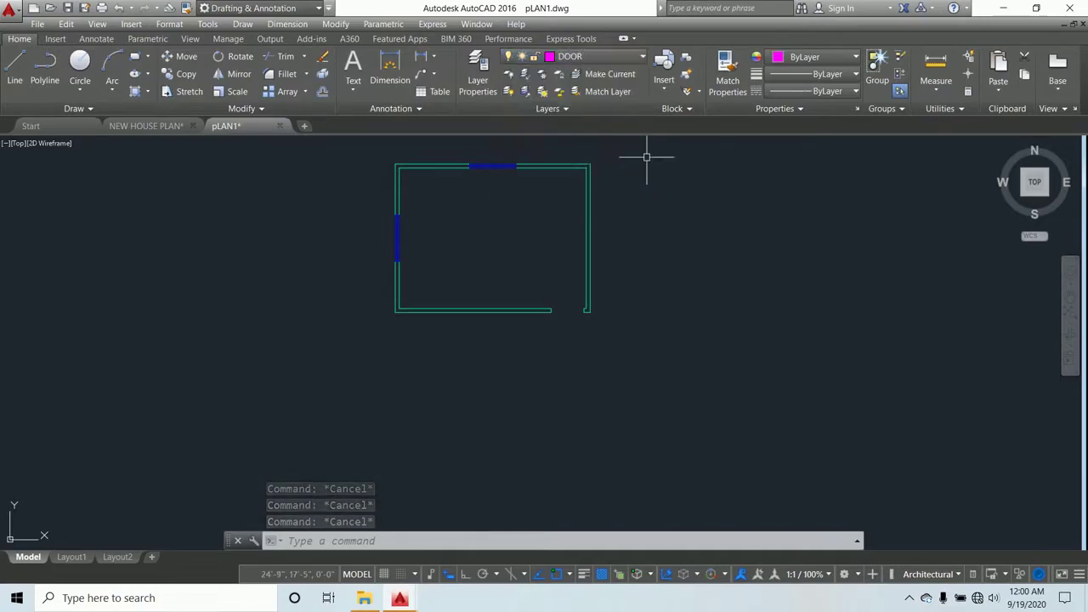
middle_drag(650, 181, 608, 212)
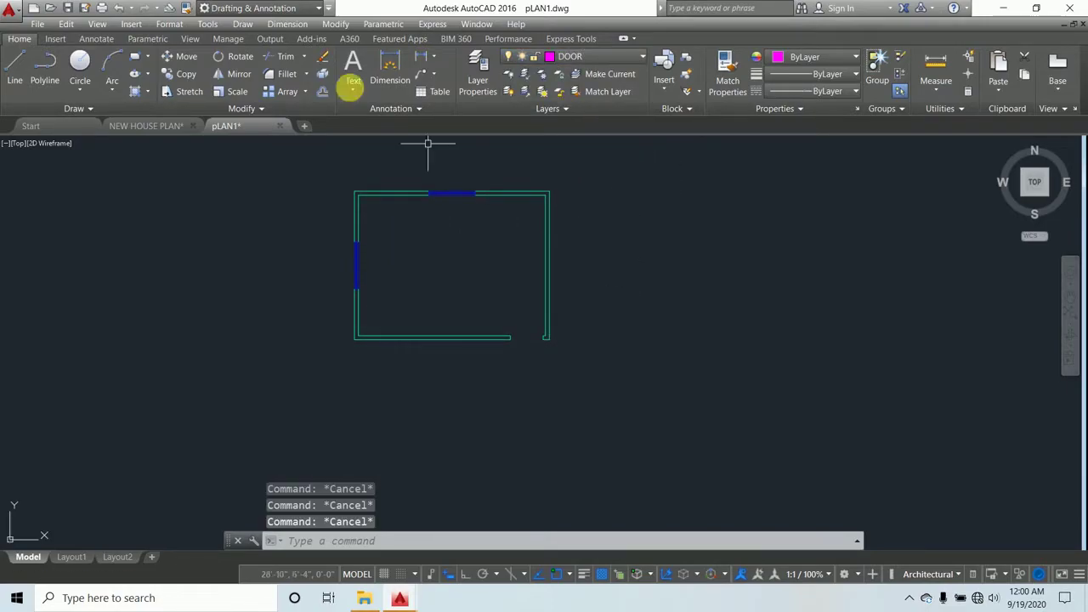
Draw a 3.5' horizontal line in the empty space southeast of the plan, with Ortho on
click(20, 60)
click(657, 366)
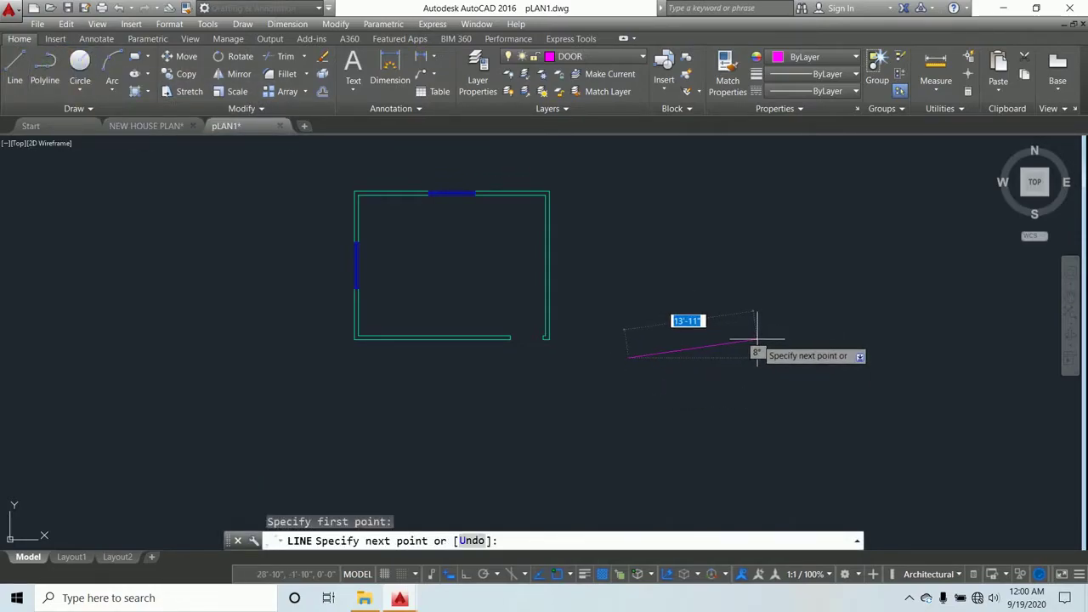
key(F8)
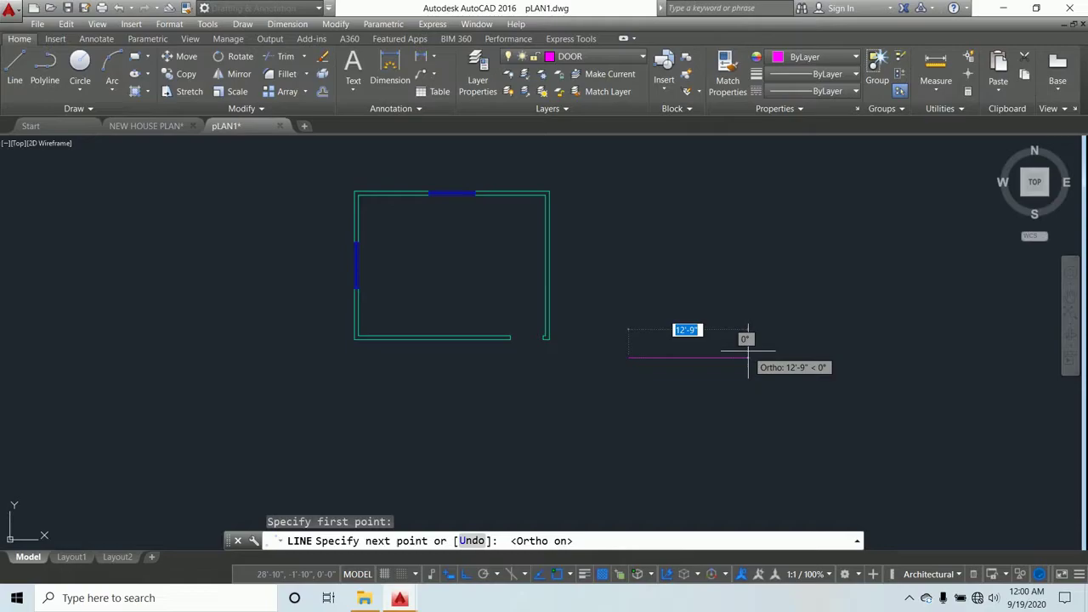
text(3)
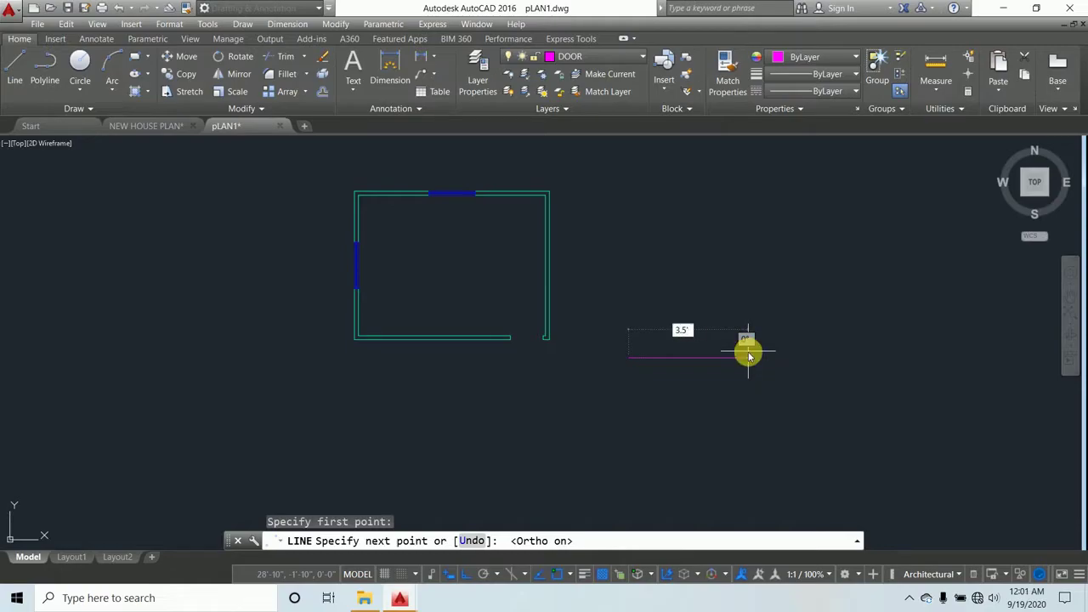
text(.5)
key(Return)
key(Return)
scroll(634, 363, up, 4)
scroll(711, 304, up, 3)
key(Escape)
key(Escape)
key(Escape)
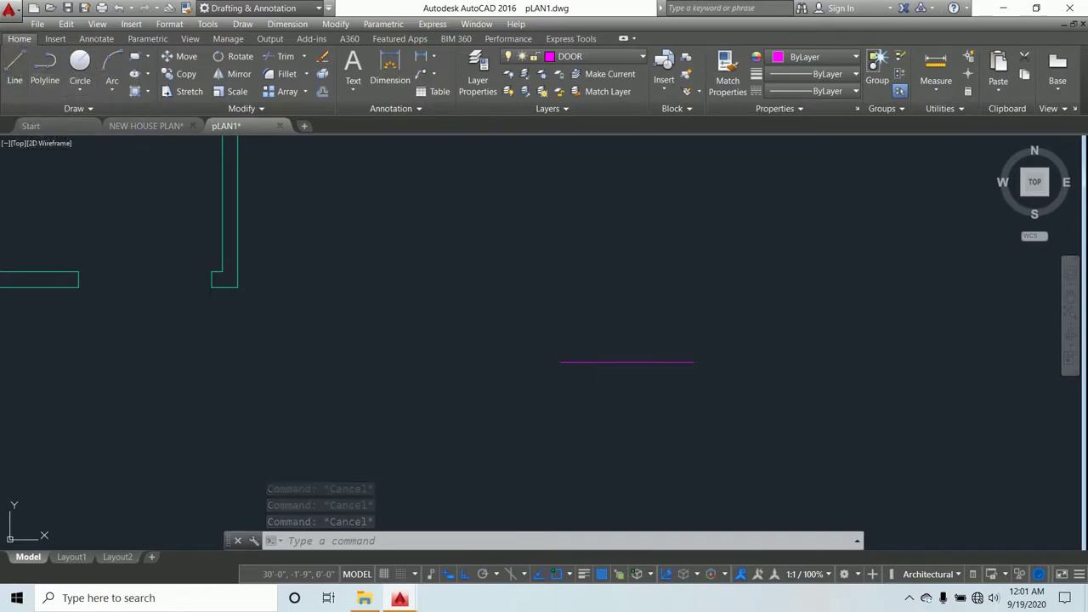
Start the door jamb profile at the 3.5' line's west end with segments 5" up and 2" to the east
click(15, 66)
click(560, 362)
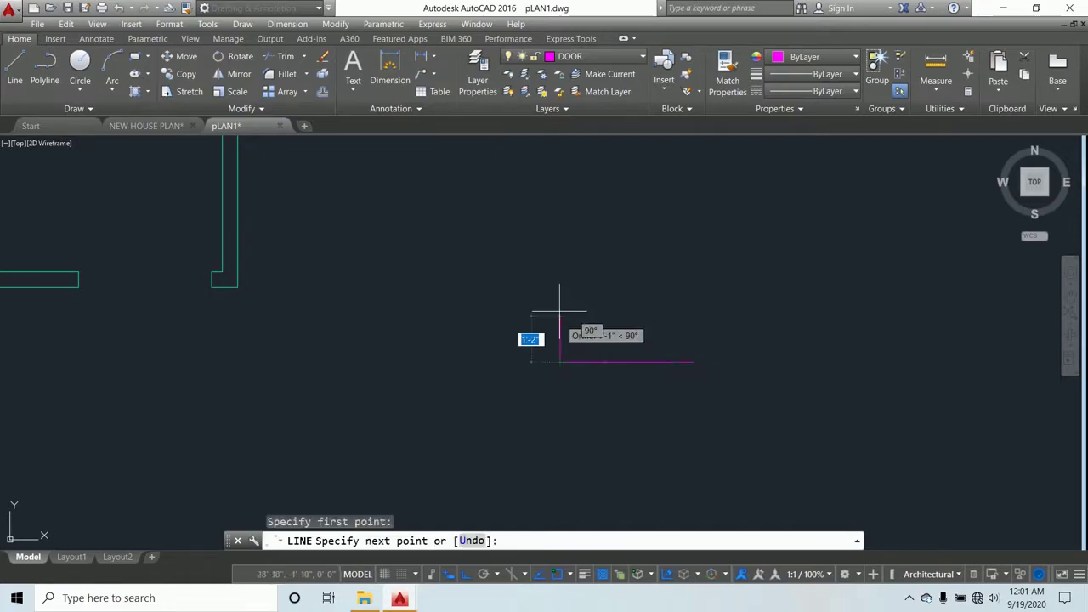
text(5)
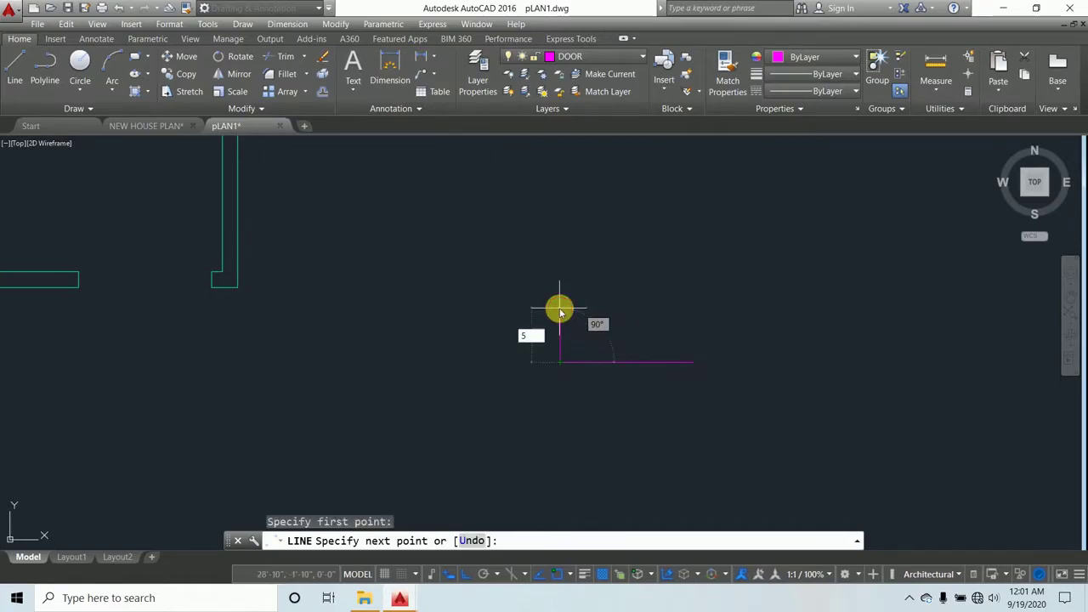
key(Return)
scroll(594, 355, up, 4)
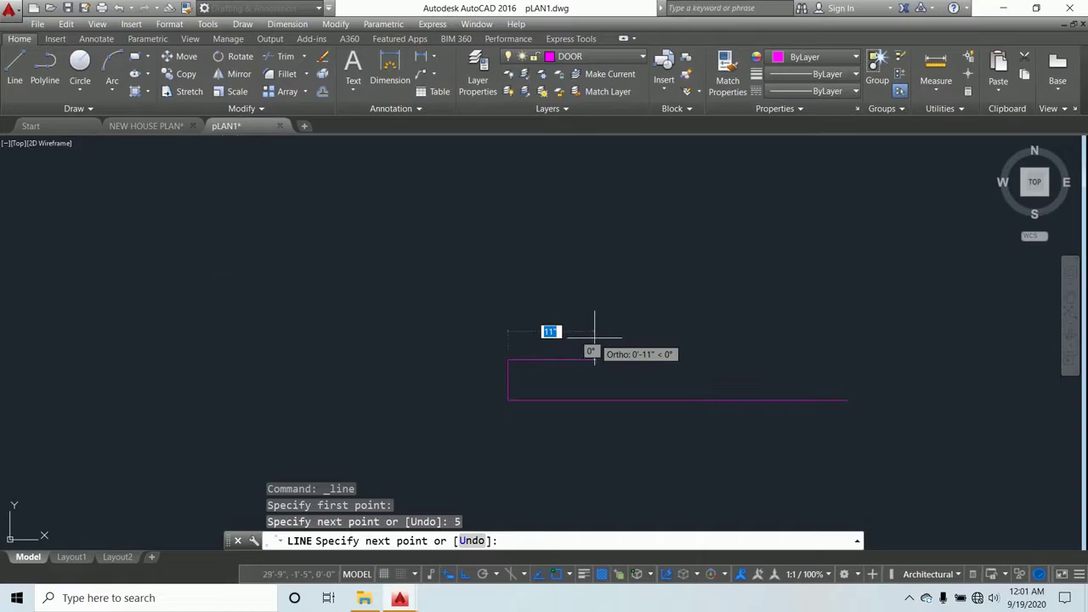
text(2)
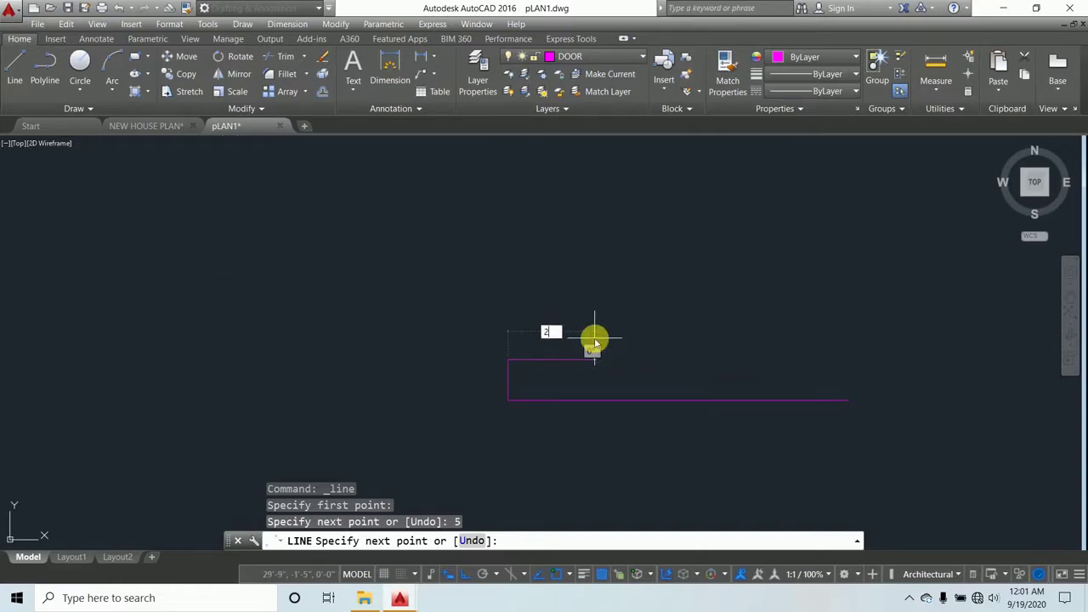
key(Return)
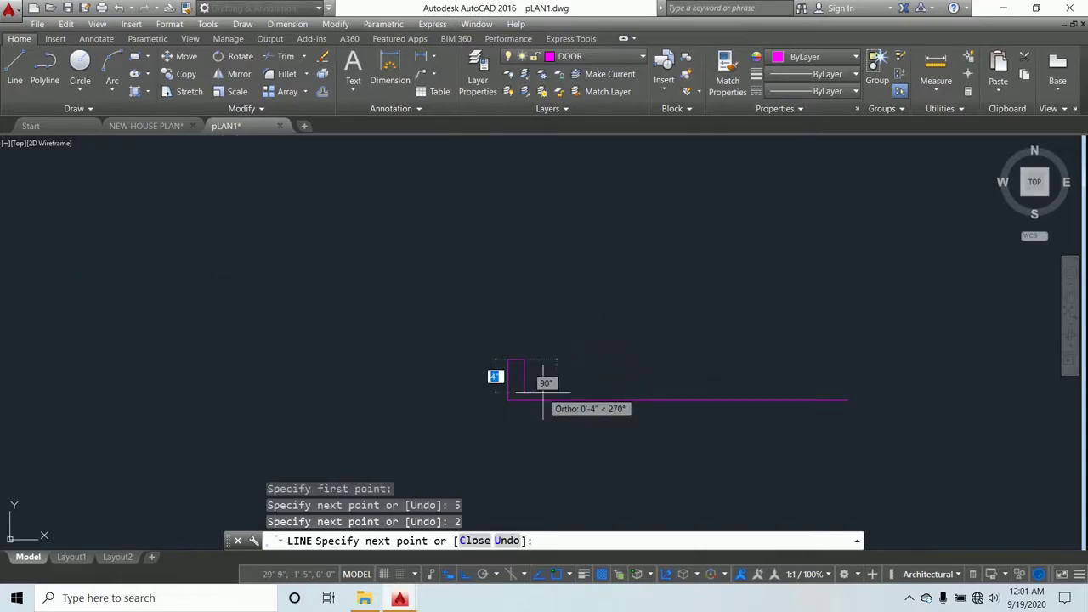
Finish the jamb profile with segments 1.5" down and 1" to the east, dropping vertically to the base line
text(1.5)
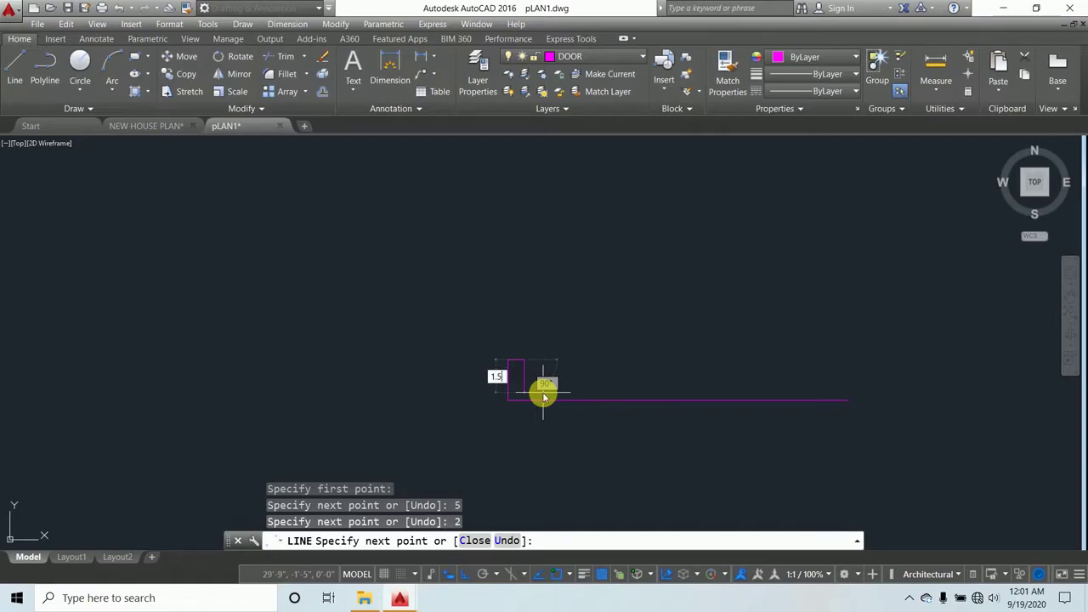
key(Return)
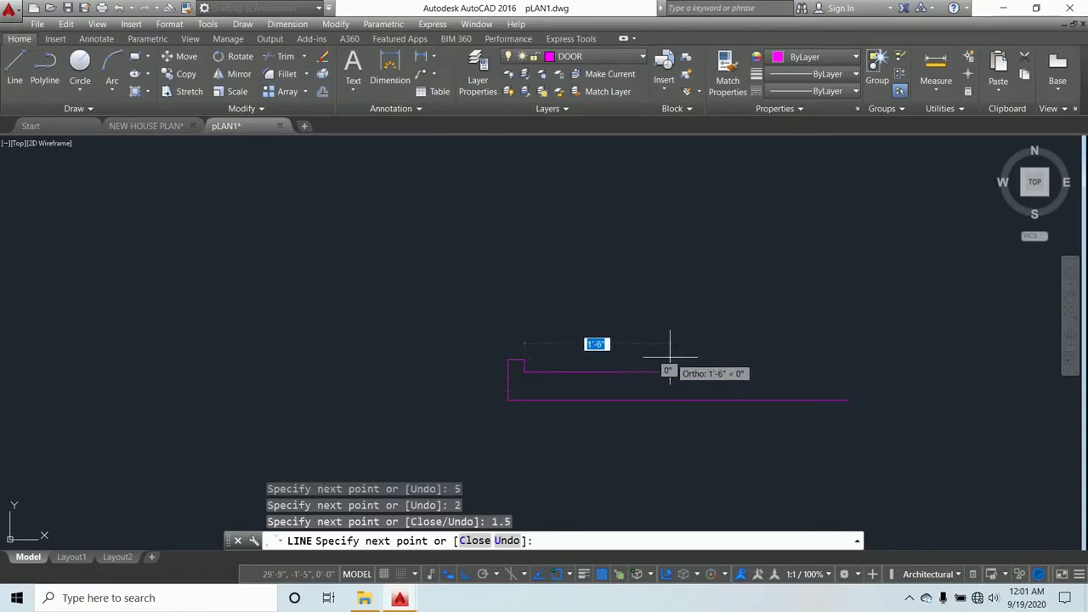
text(1)
key(Return)
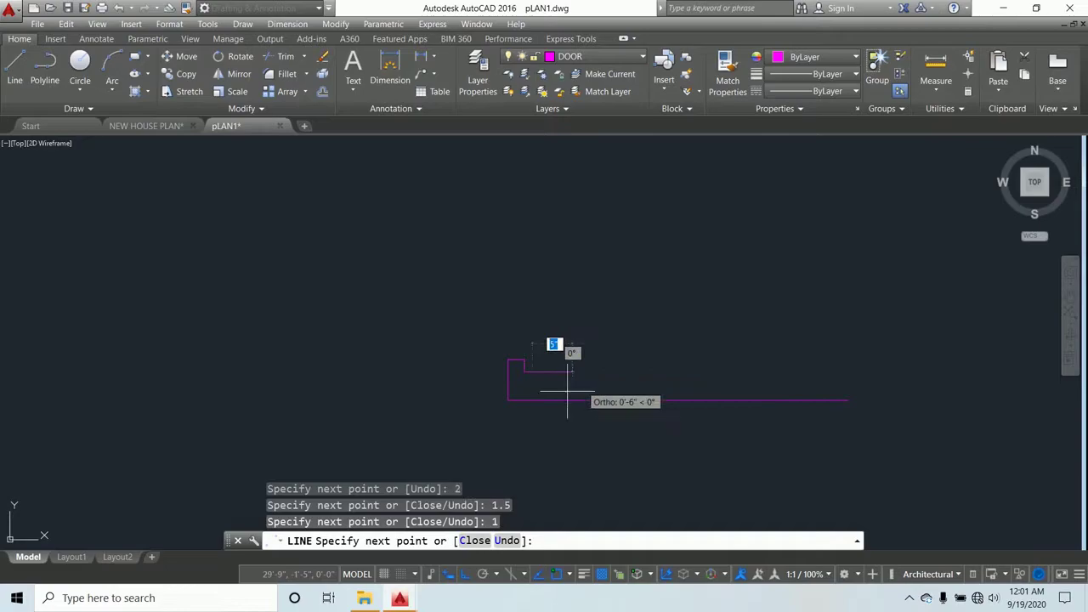
scroll(508, 391, up, 5)
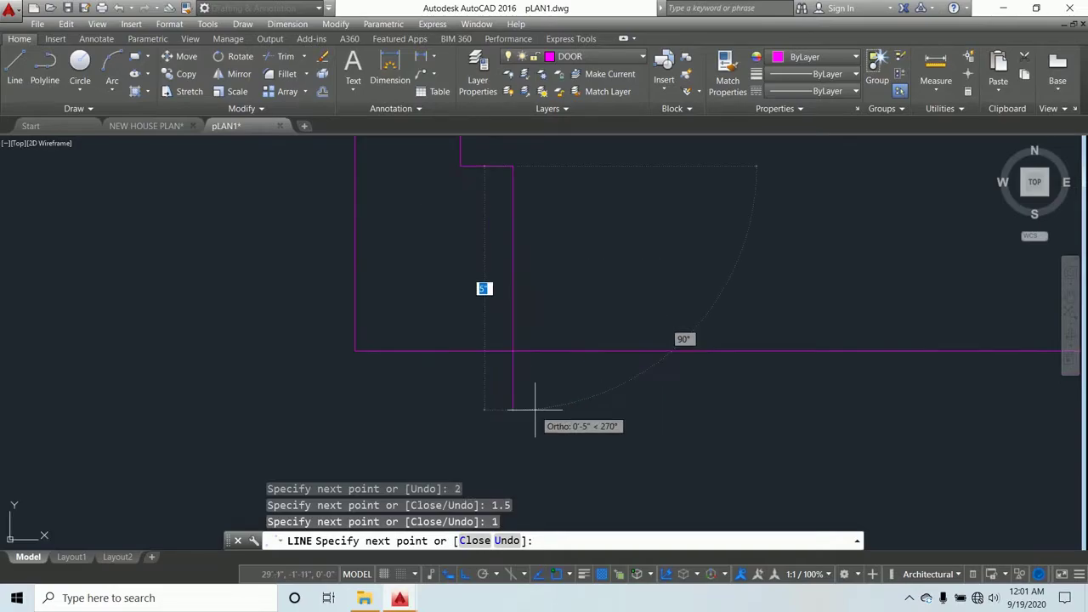
click(515, 363)
key(Return)
scroll(502, 303, down, 10)
key(Escape)
key(Escape)
key(Escape)
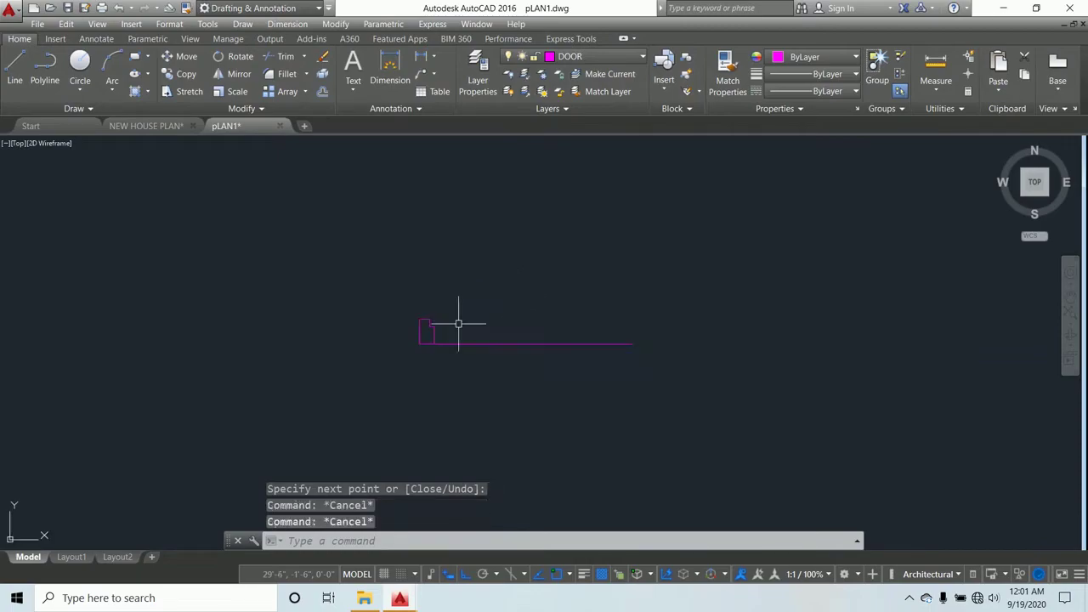
Mirror the jamb profile about a vertical line through the base line's midpoint, keeping the original
text(M)
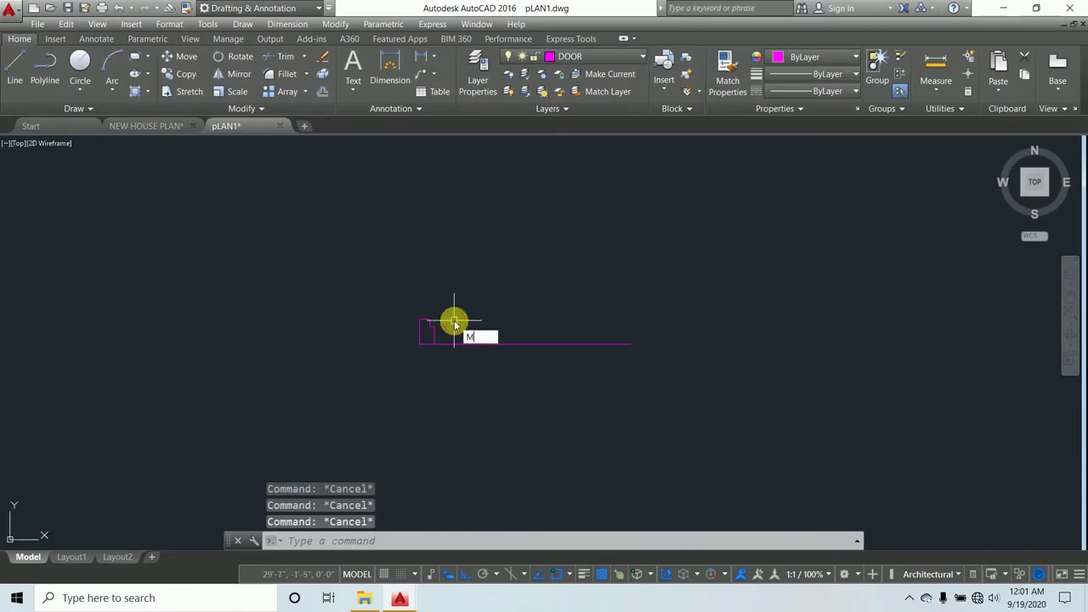
text(I)
key(Return)
scroll(439, 328, up, 5)
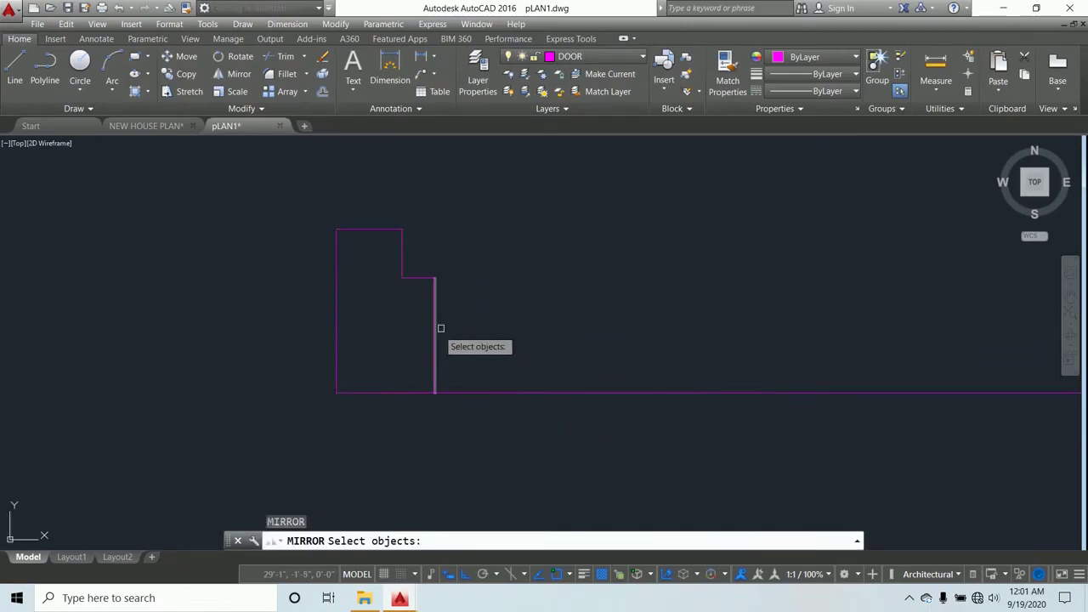
click(476, 334)
click(272, 201)
scroll(398, 255, down, 3)
scroll(515, 280, up, 2)
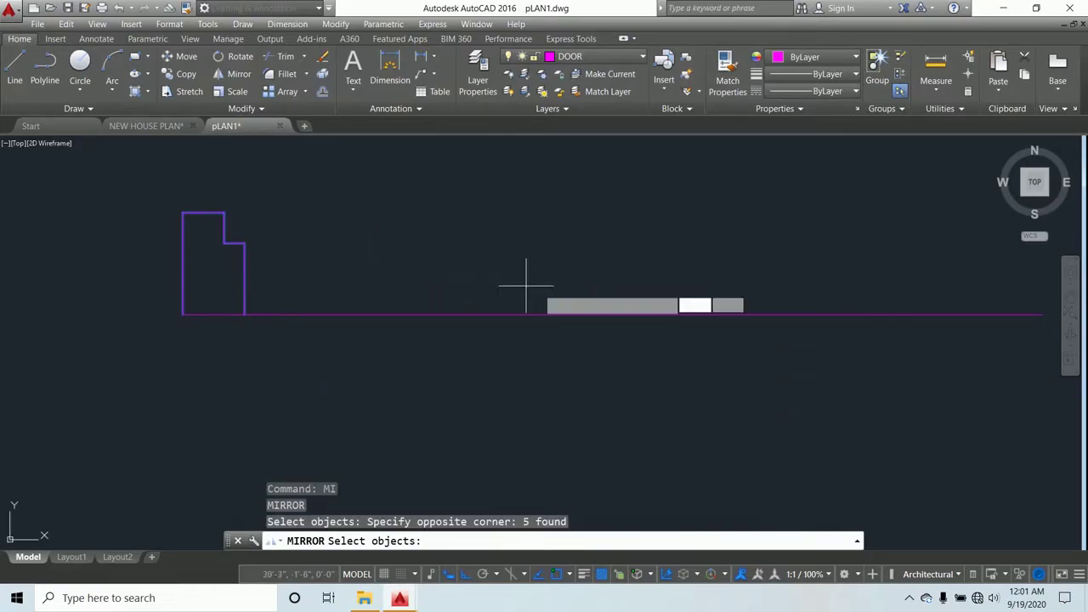
key(Return)
scroll(536, 297, down, 4)
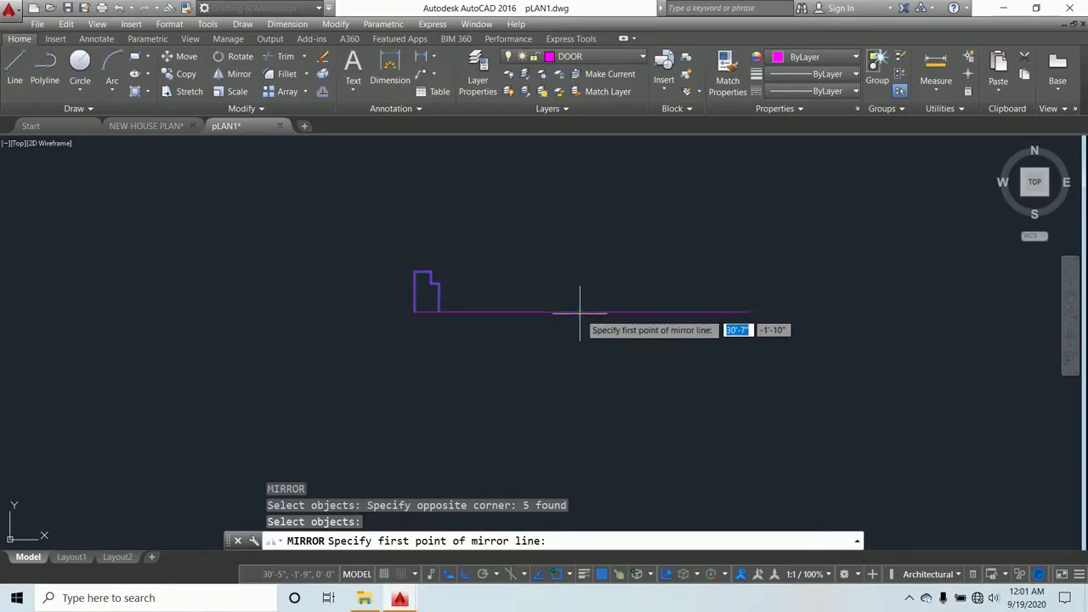
click(582, 312)
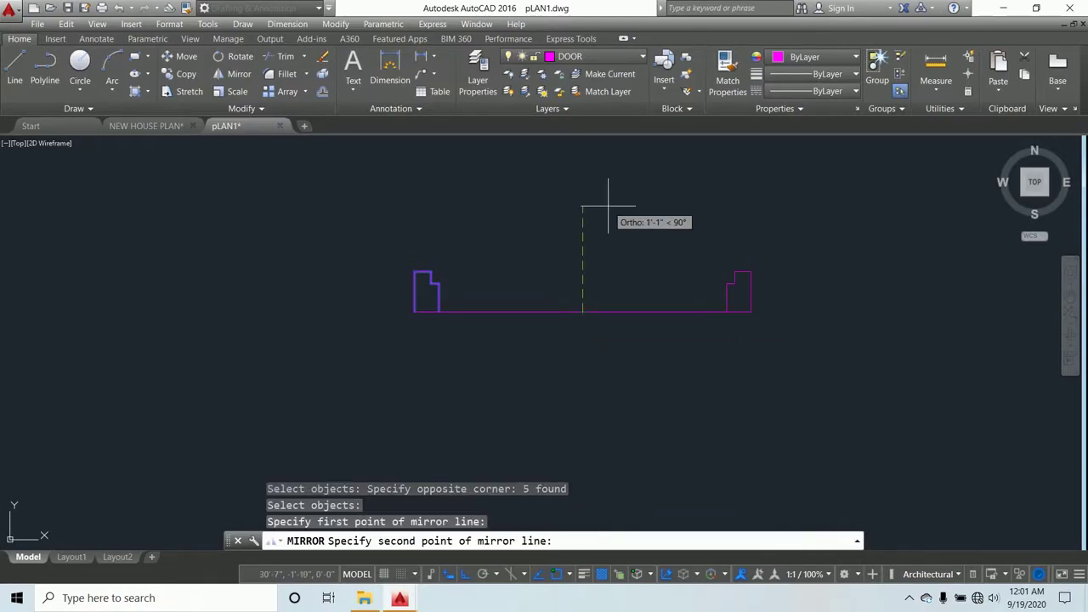
click(599, 214)
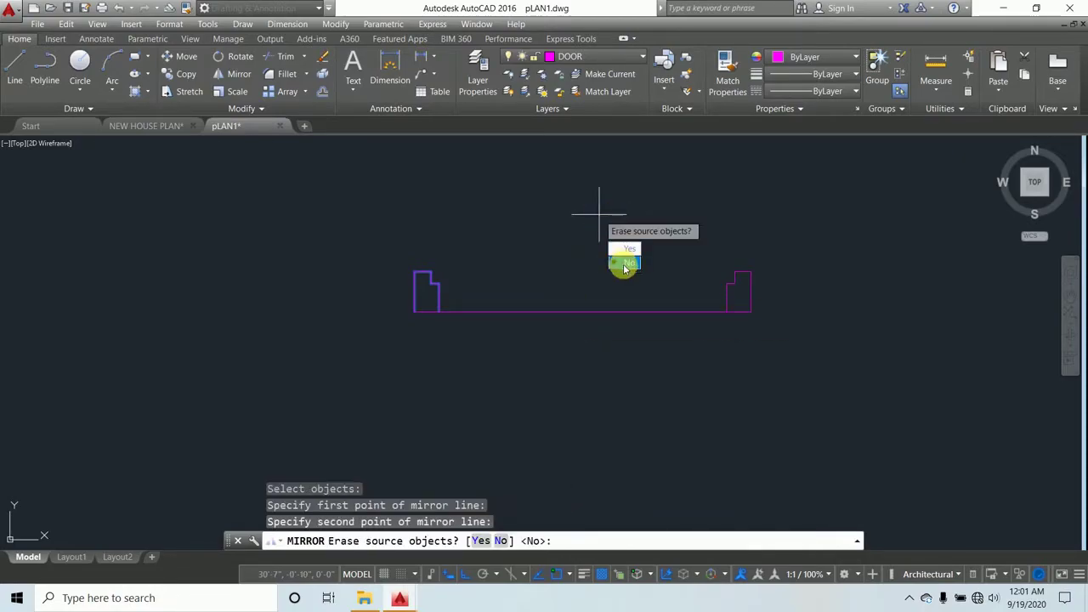
click(625, 265)
scroll(521, 257, down, 5)
middle_drag(527, 249, 527, 292)
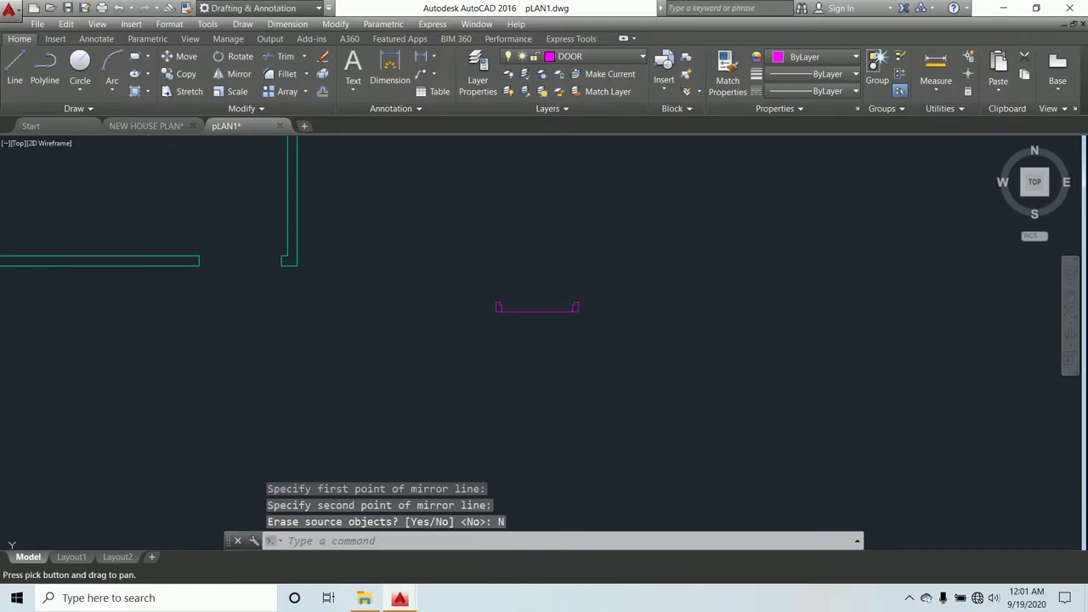
key(Escape)
key(Escape)
key(Escape)
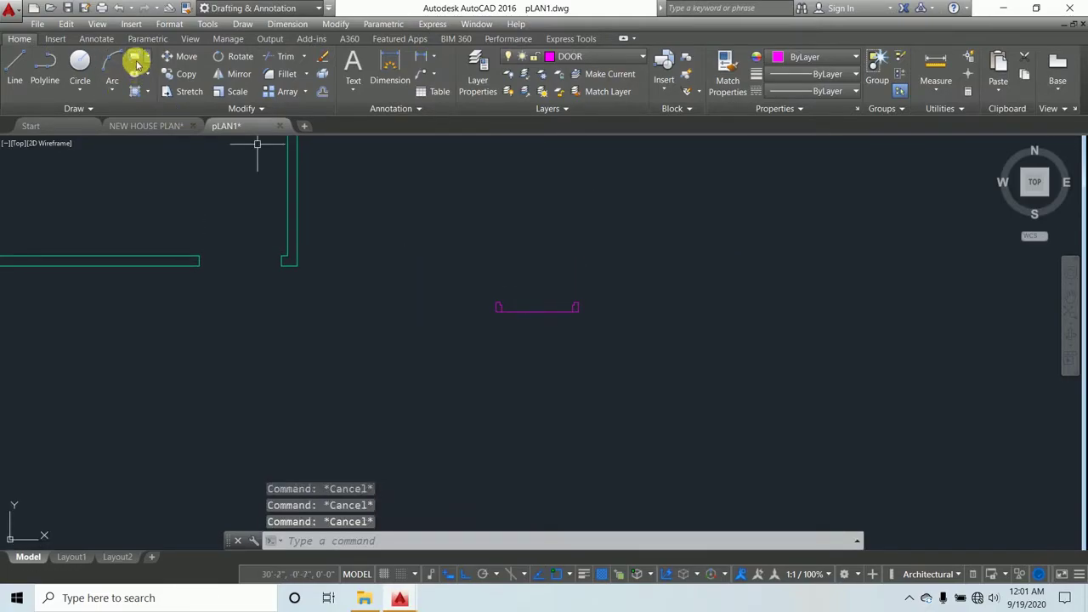
Draw the door leaf as a rectangle from the west jamb's inner top corner to the notch corner of the east jamb
click(135, 60)
scroll(506, 303, up, 5)
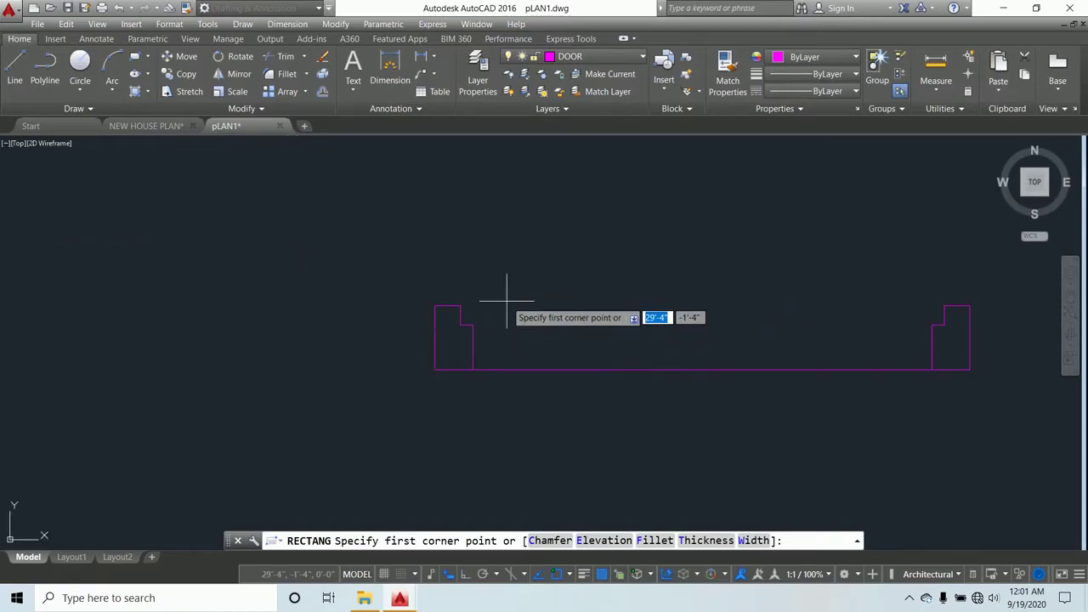
click(460, 306)
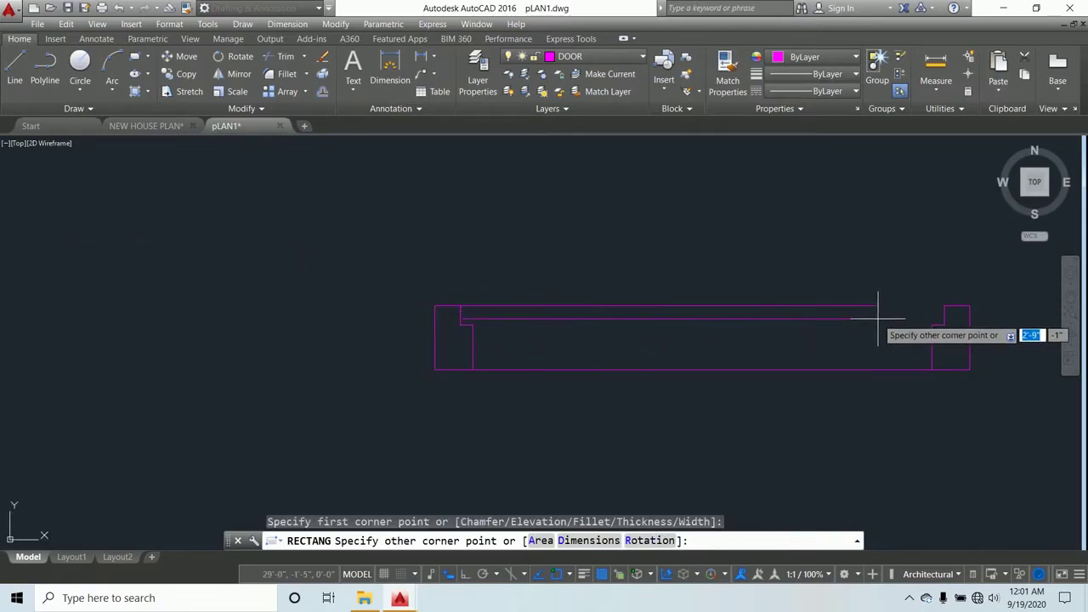
scroll(878, 319, up, 5)
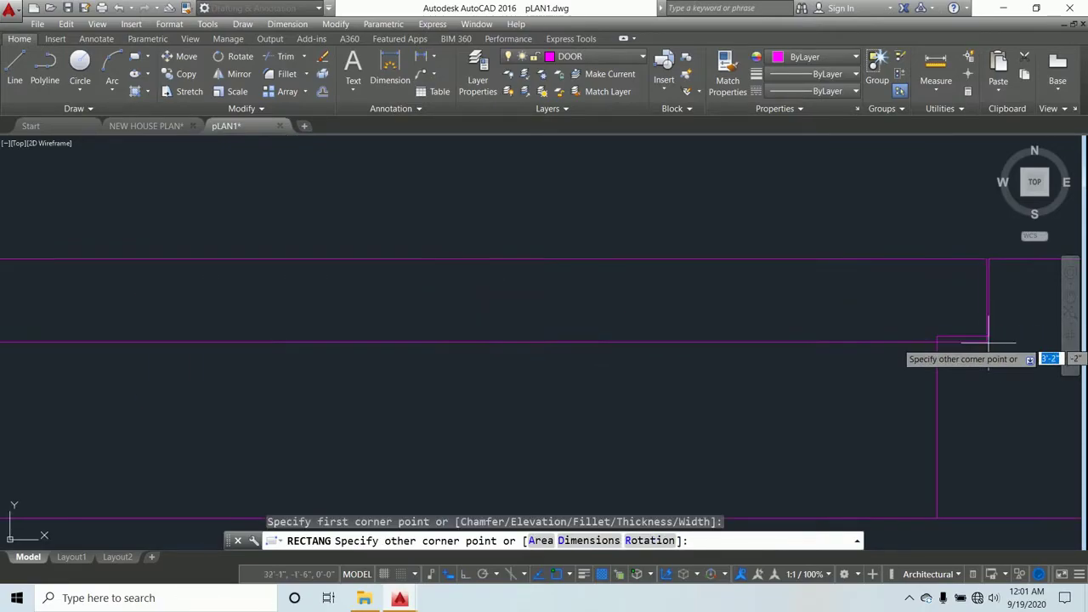
click(989, 338)
scroll(740, 318, down, 5)
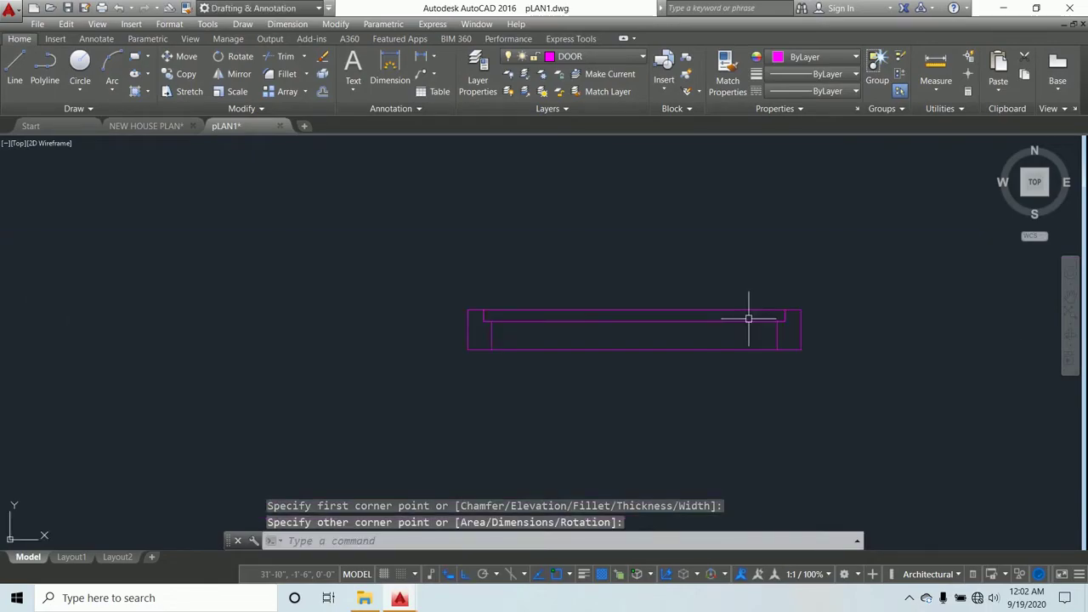
scroll(705, 304, up, 2)
middle_drag(702, 303, 677, 323)
key(Escape)
key(Escape)
key(Escape)
Rotate the door leaf 270° about its northeast corner at the east jamb, so it stands open northward
scroll(725, 308, down, 2)
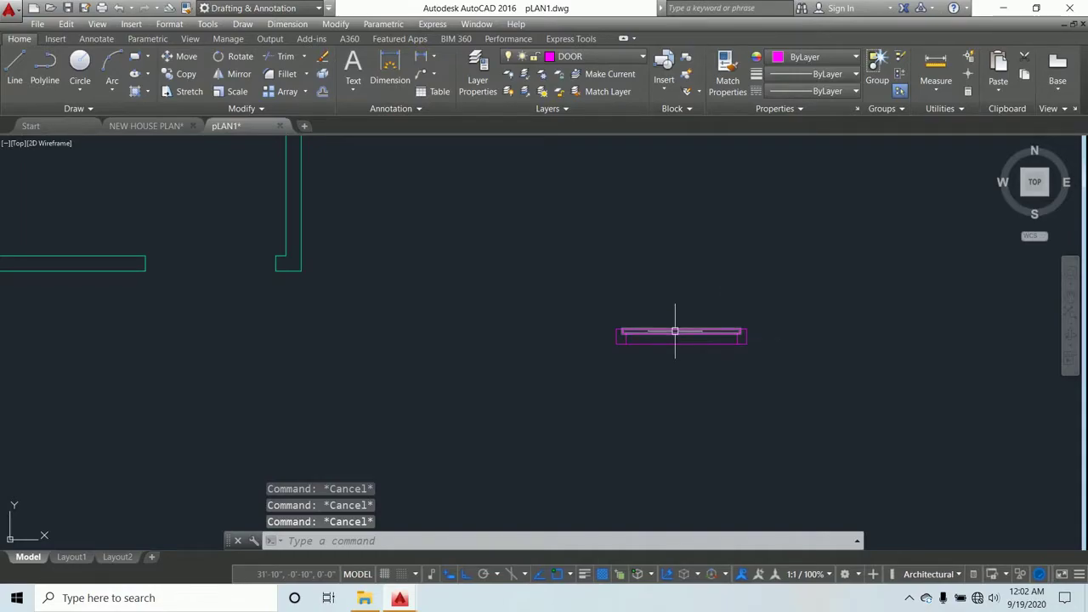
scroll(280, 299, down, 1)
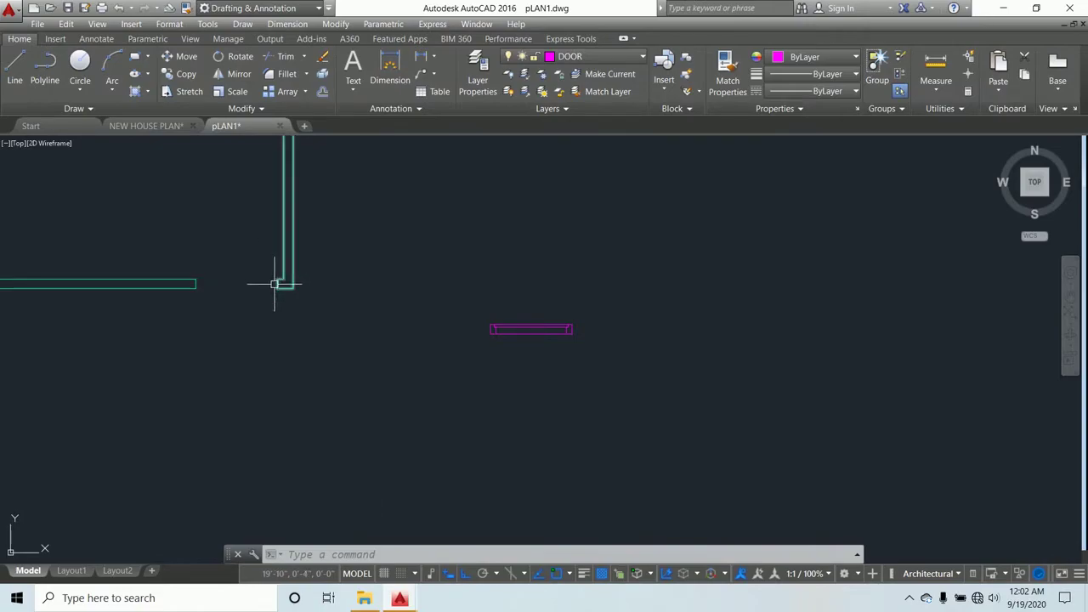
scroll(532, 325, up, 5)
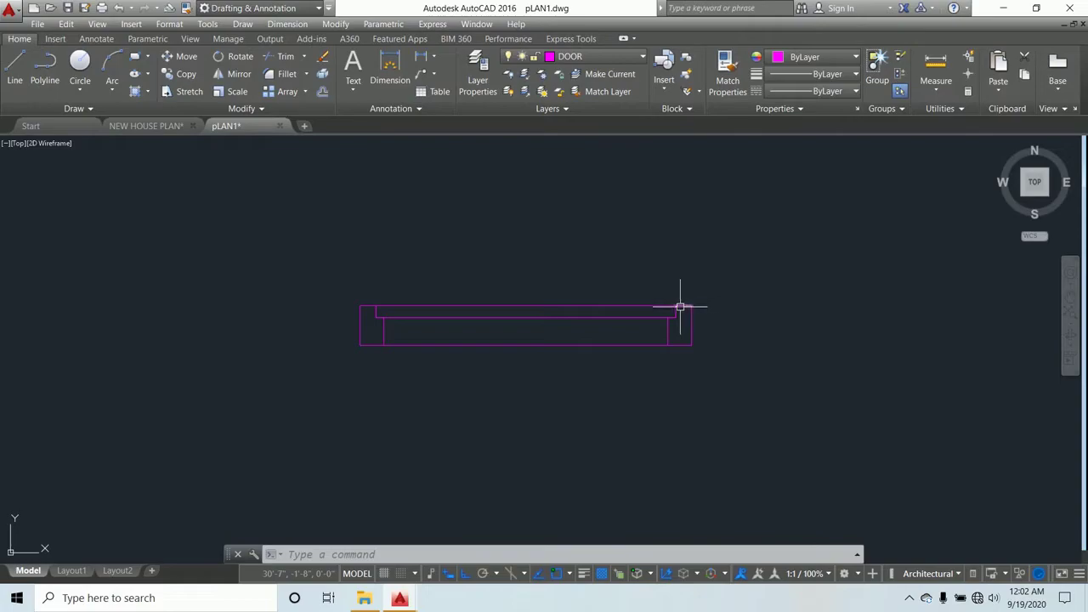
key(Escape)
key(Escape)
key(Escape)
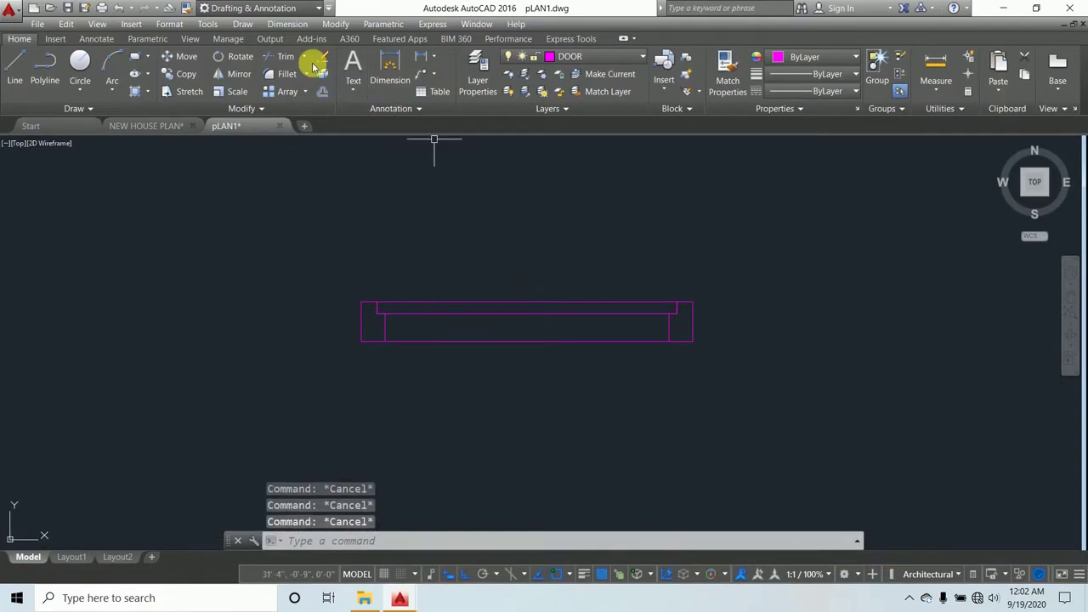
click(227, 59)
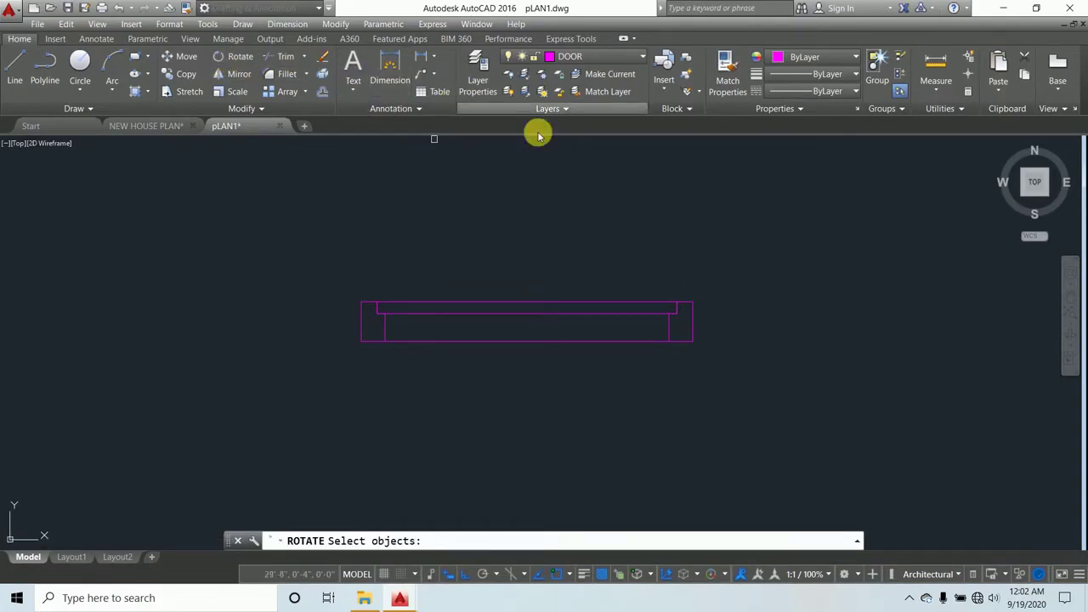
click(589, 302)
key(Return)
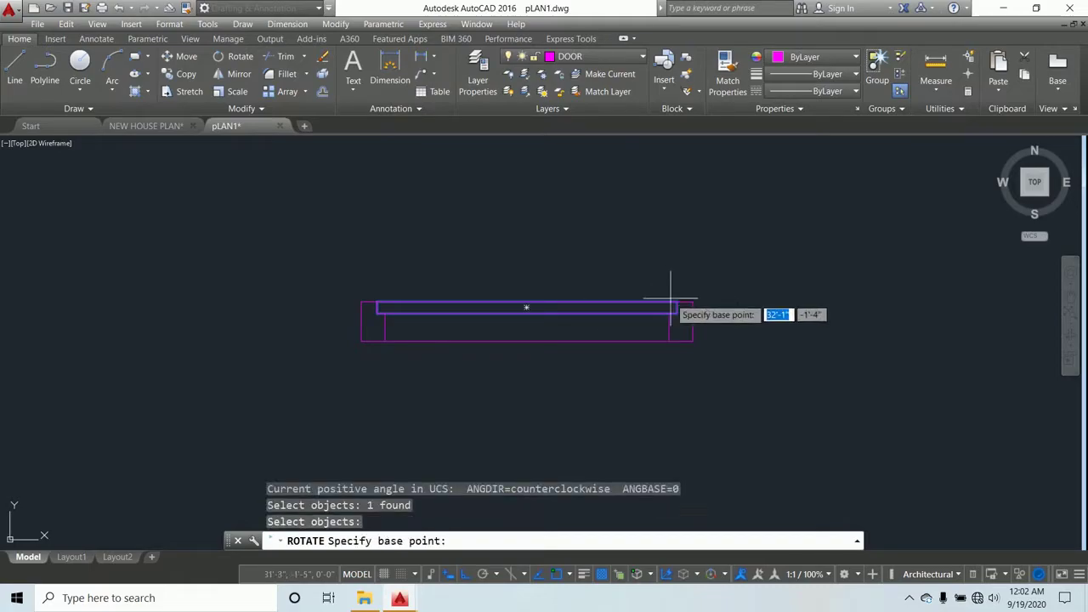
click(676, 303)
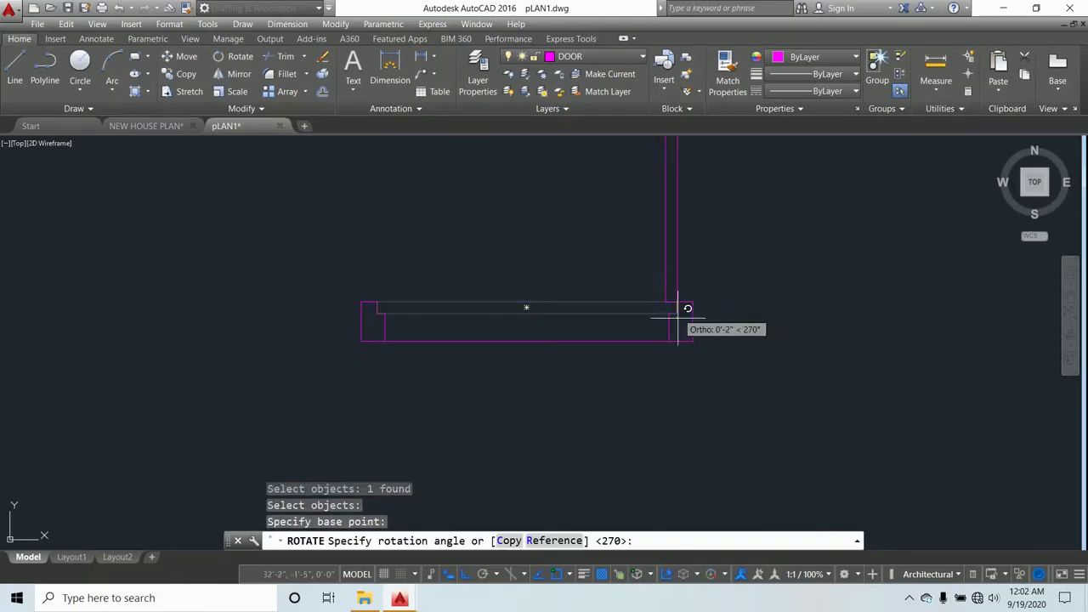
click(675, 431)
scroll(663, 376, down, 5)
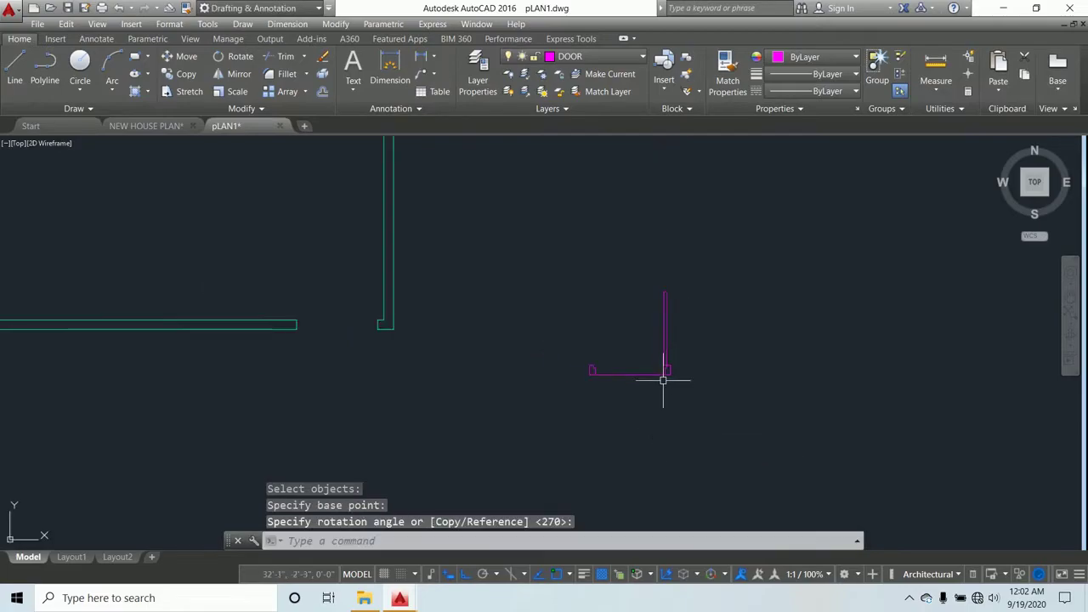
key(Escape)
key(Escape)
key(Escape)
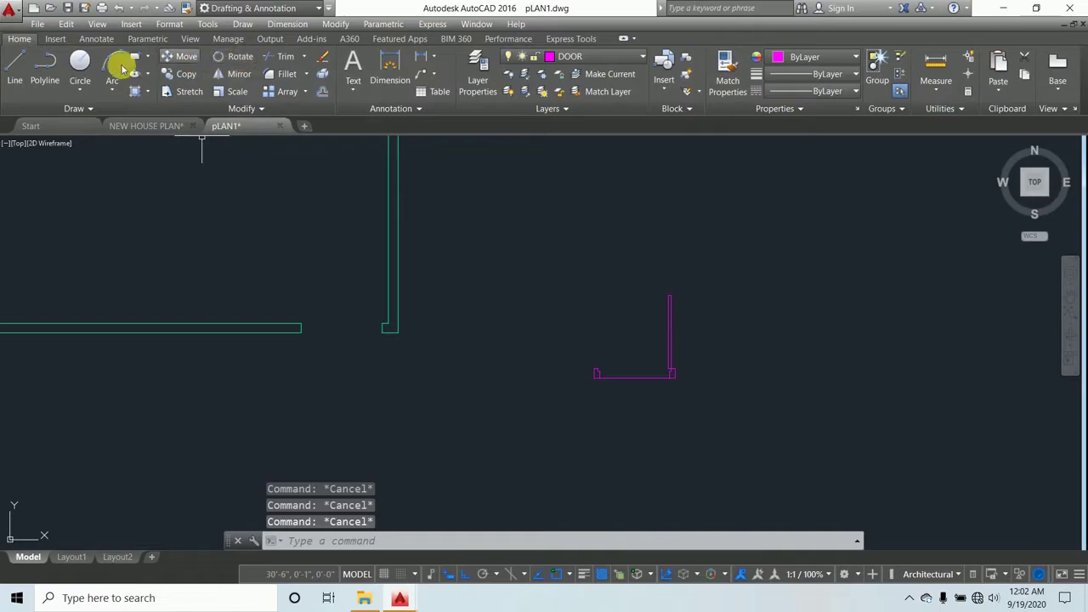
click(80, 62)
scroll(654, 357, up, 6)
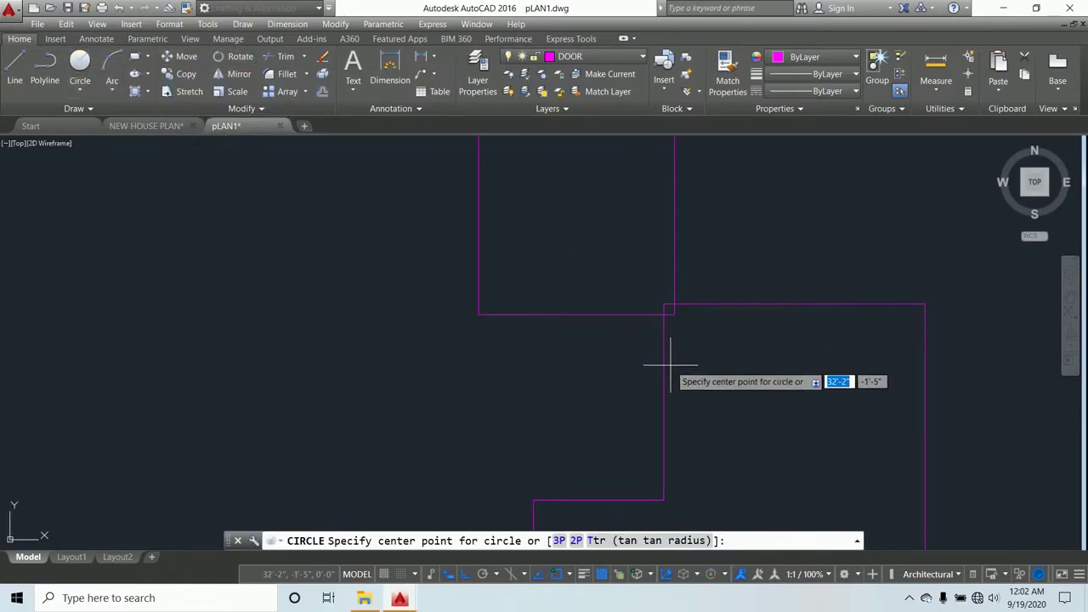
key(Escape)
scroll(656, 371, down, 5)
key(Escape)
scroll(739, 334, down, 2)
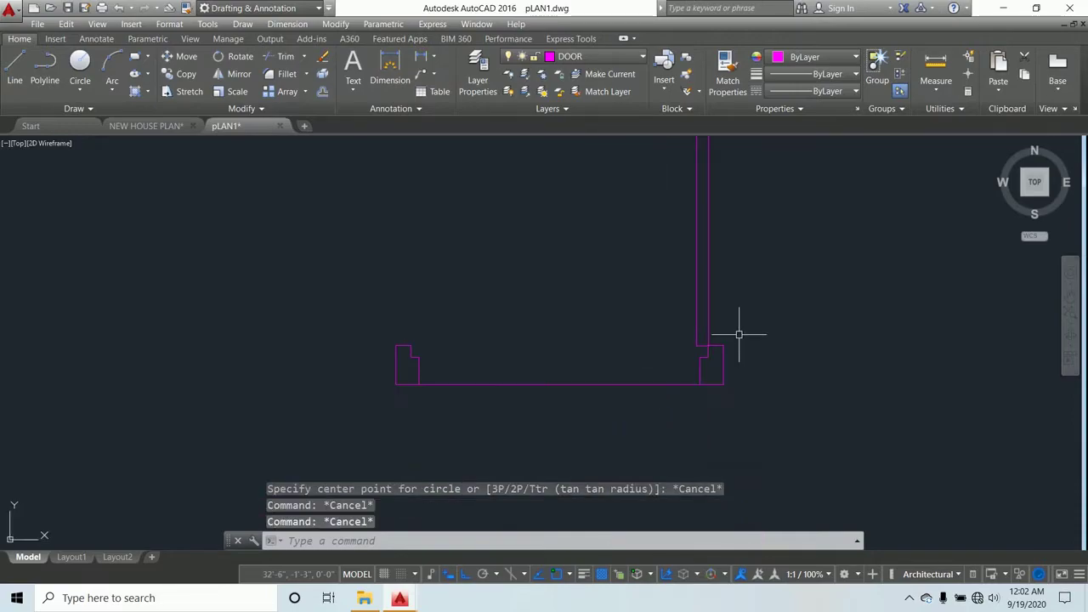
middle_drag(749, 342, 751, 358)
key(Escape)
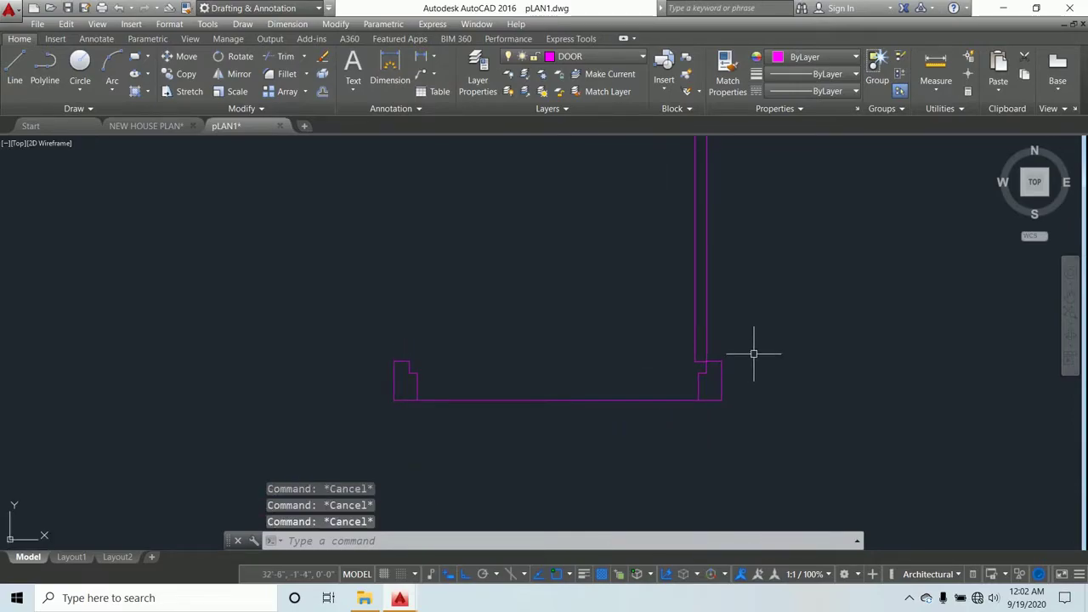
Undo the rotation of the door leaf so it lies back across the door frame
key(ctrl+z)
key(ctrl+z)
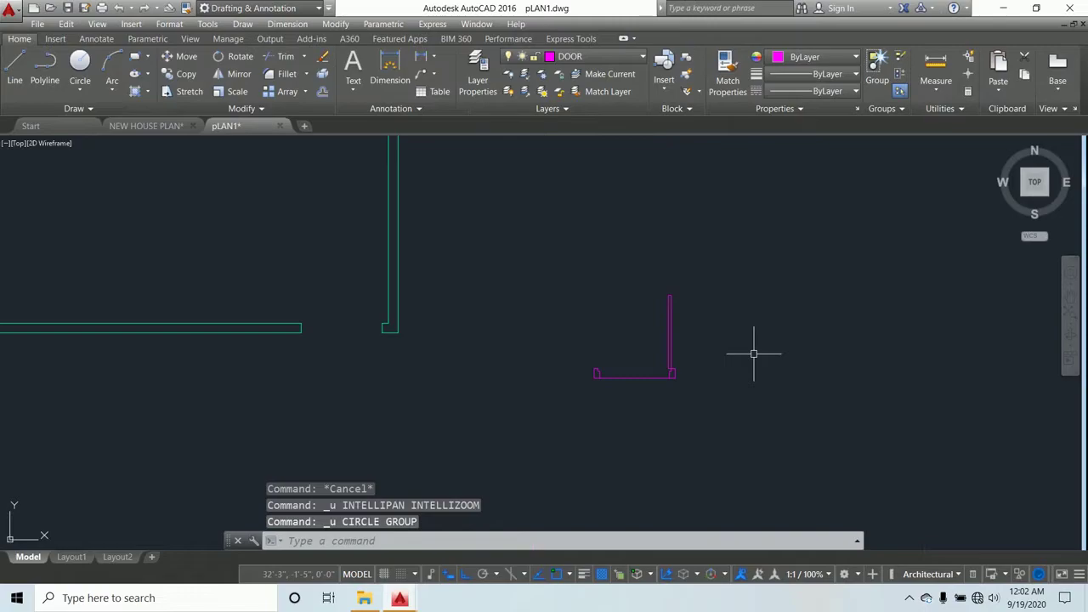
key(ctrl+z)
key(ctrl+z)
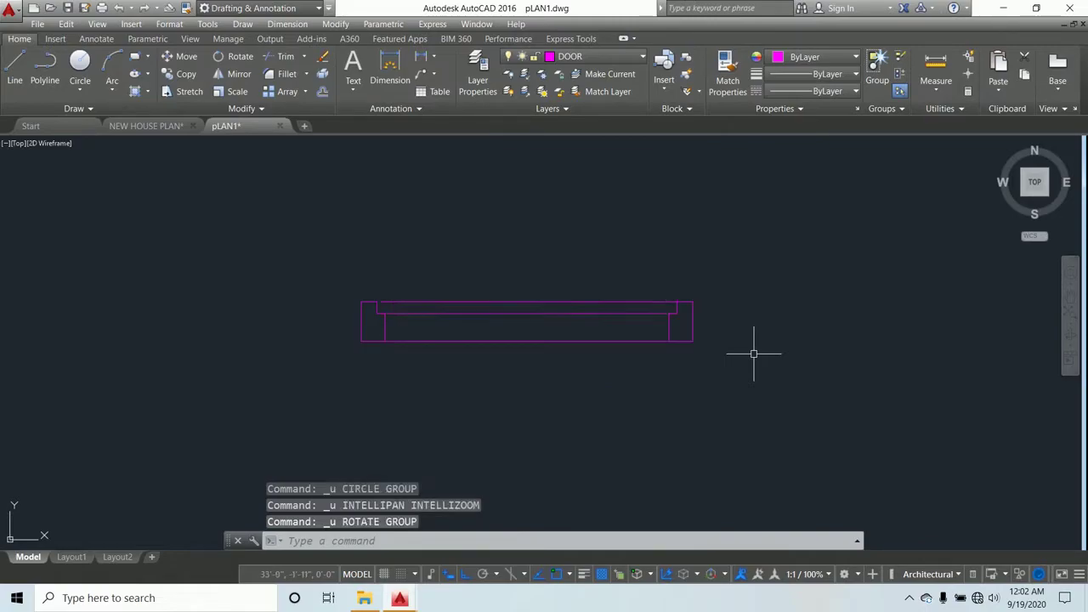
scroll(680, 322, up, 6)
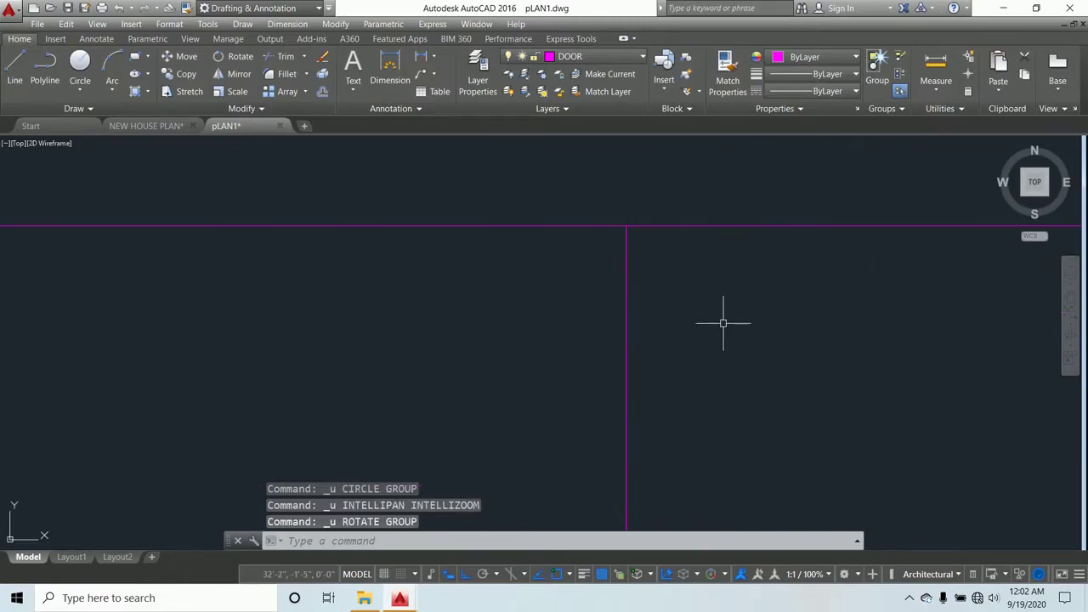
middle_drag(544, 247, 578, 228)
scroll(637, 207, down, 5)
key(Escape)
key(Escape)
key(Escape)
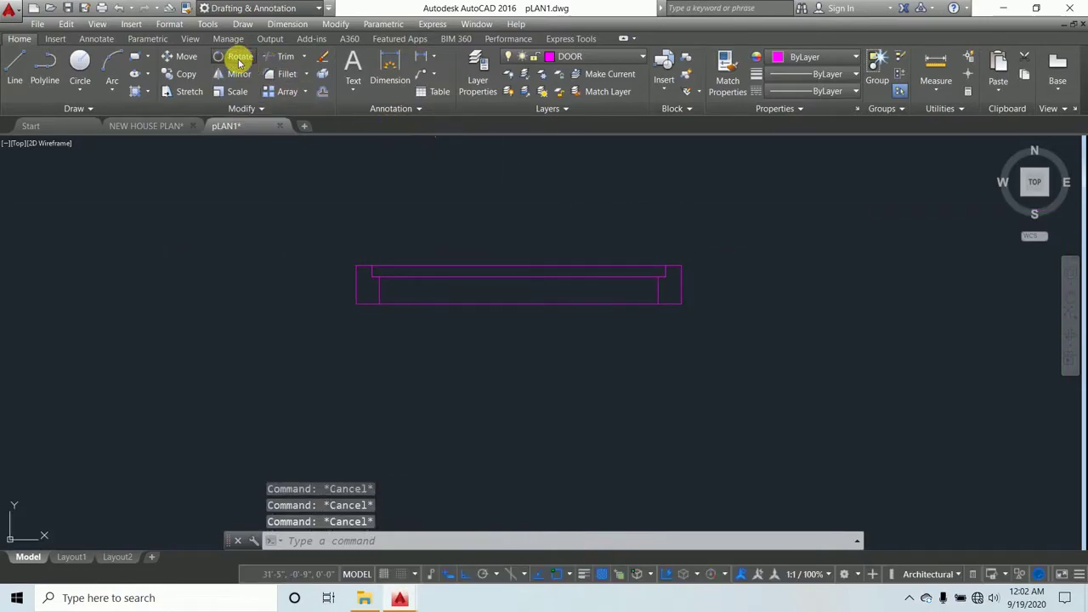
Rotate the door leaf to 270° about its upper corner at the right-hand frame's rebate, using Ortho
click(239, 57)
click(513, 287)
click(479, 214)
scroll(690, 251, up, 8)
key(Return)
scroll(527, 350, up, 6)
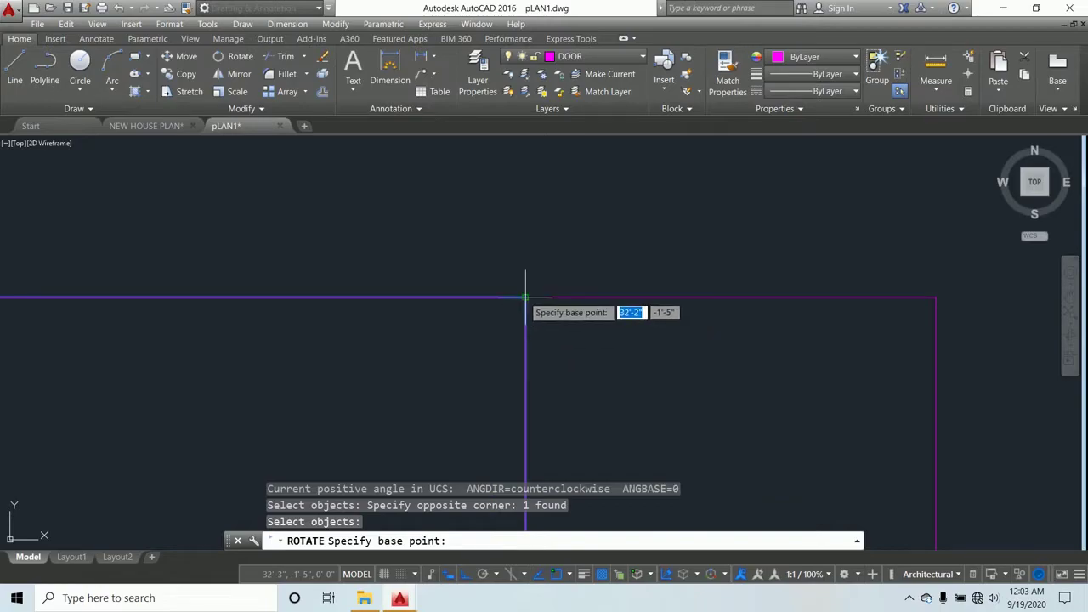
click(525, 298)
scroll(528, 334, down, 2)
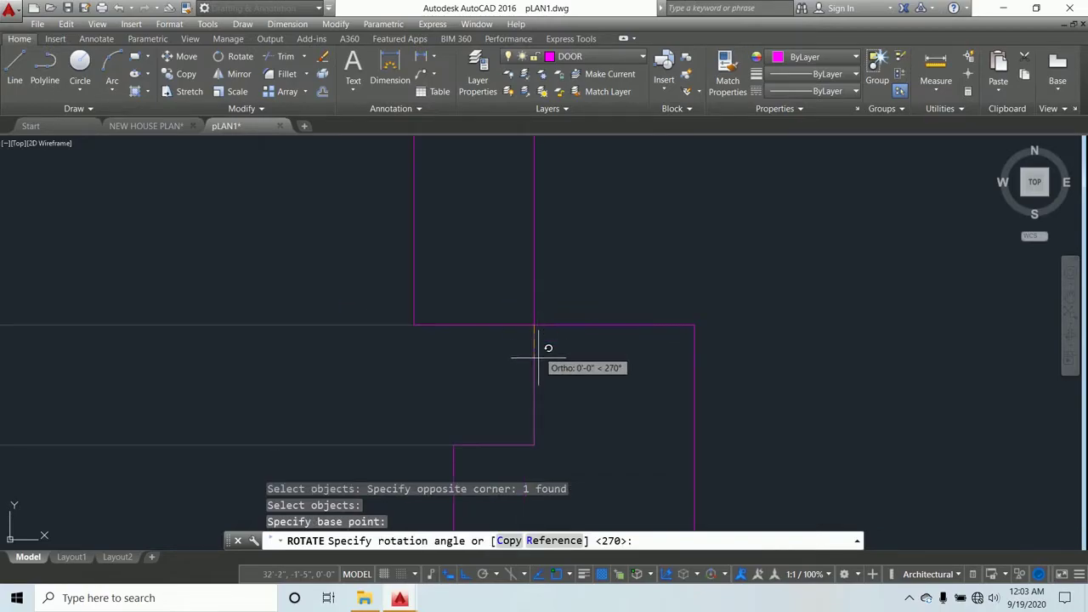
click(538, 367)
scroll(552, 368, down, 4)
scroll(583, 371, up, 7)
scroll(578, 353, down, 5)
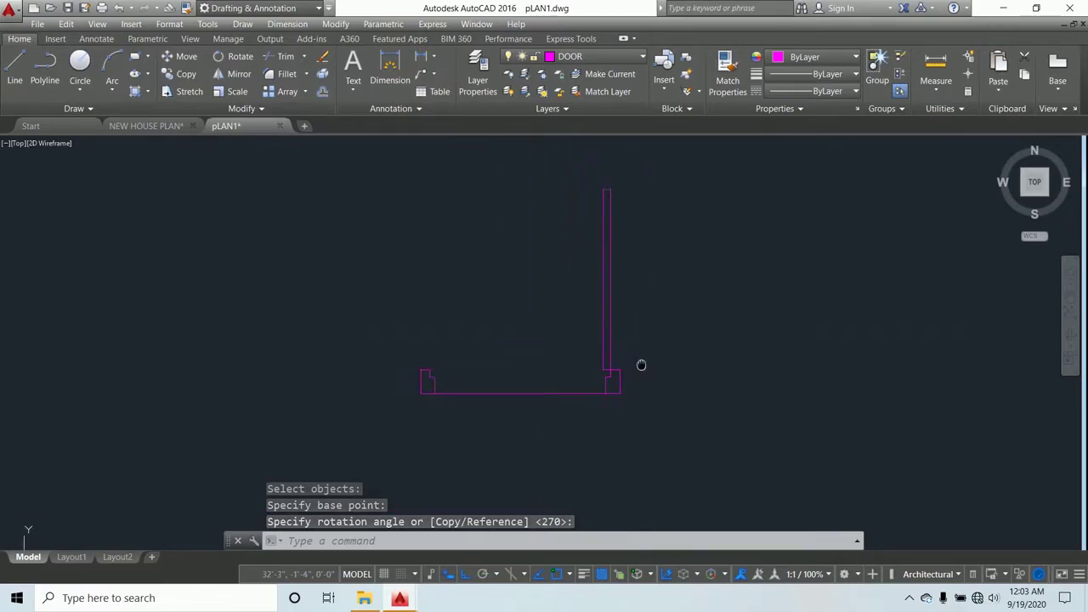
key(Escape)
key(Escape)
key(Escape)
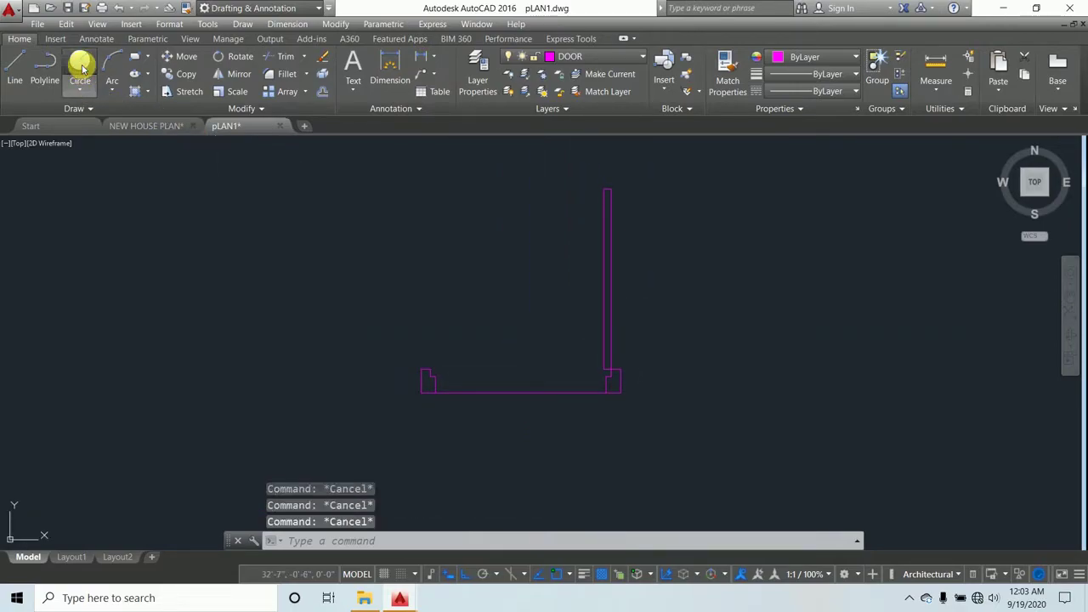
Draw a circle centred on the door leaf's hinge corner, with its radius reaching the upper inner corner of the left-hand frame
click(80, 65)
scroll(606, 381, up, 5)
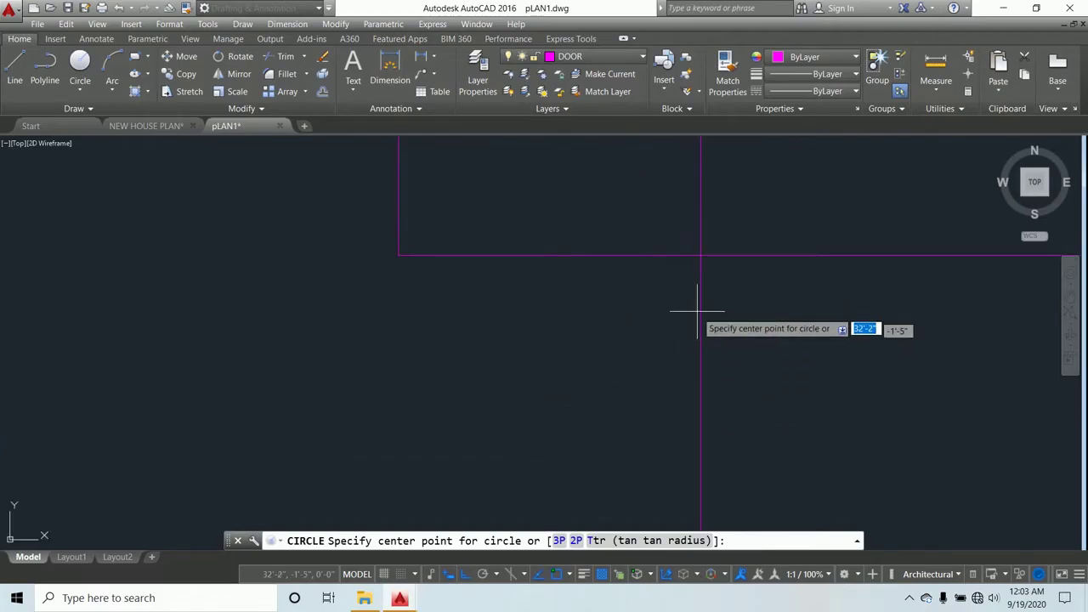
click(700, 254)
scroll(583, 266, down, 2)
scroll(583, 267, down, 2)
scroll(150, 272, up, 3)
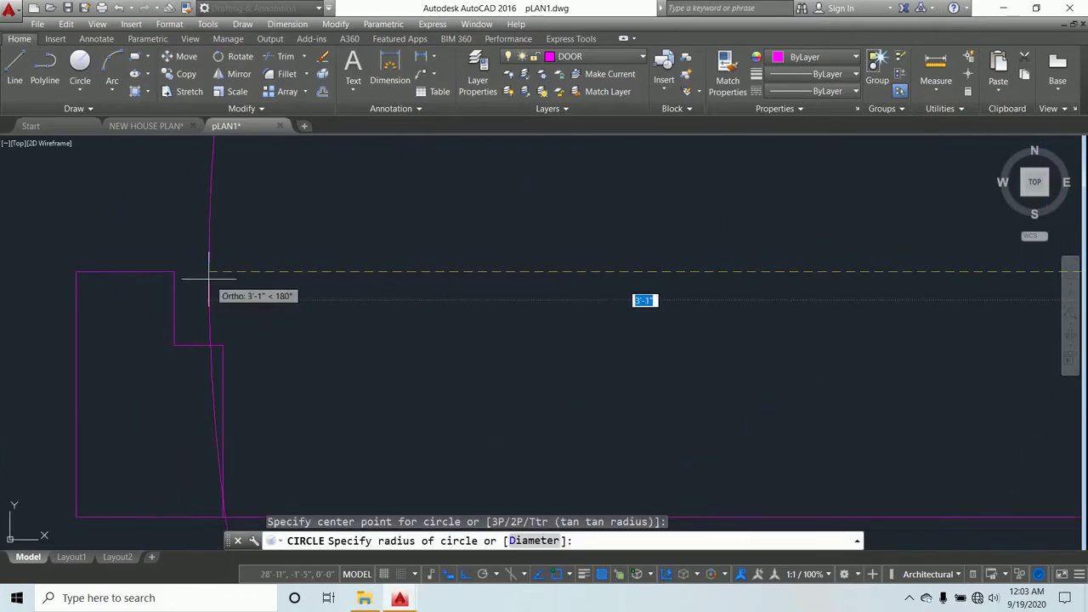
click(173, 272)
scroll(230, 280, down, 5)
middle_drag(286, 251, 308, 318)
scroll(352, 236, up, 6)
scroll(485, 364, down, 4)
scroll(503, 311, up, 1)
scroll(518, 278, down, 3)
scroll(517, 278, down, 4)
scroll(505, 291, up, 2)
key(Escape)
key(Escape)
key(Escape)
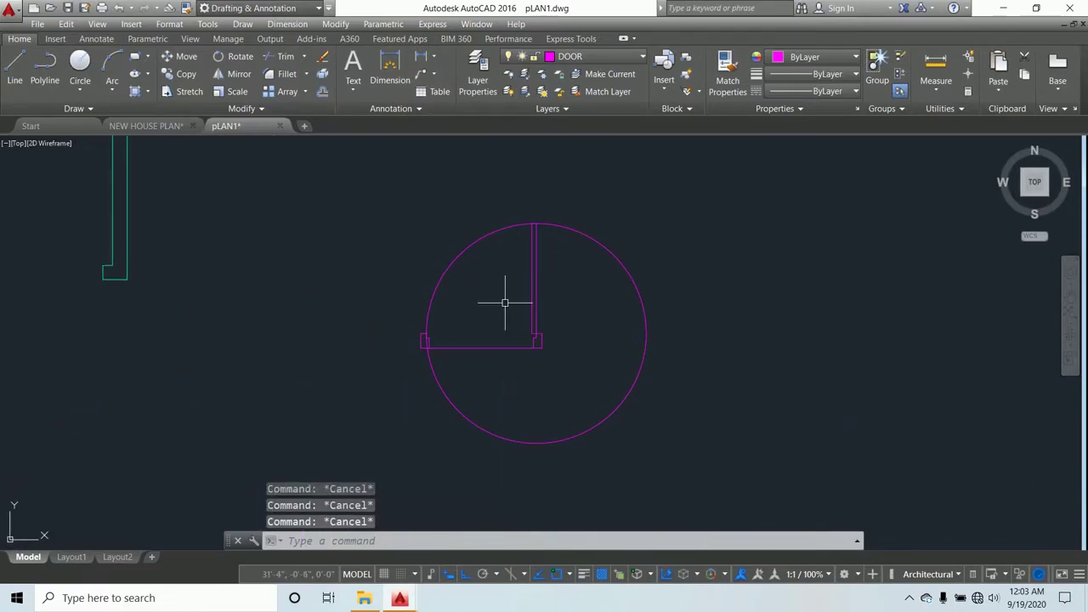
Trim the circle to a quarter arc between the door leaf's free end and the left-hand frame
text(TR)
key(Return)
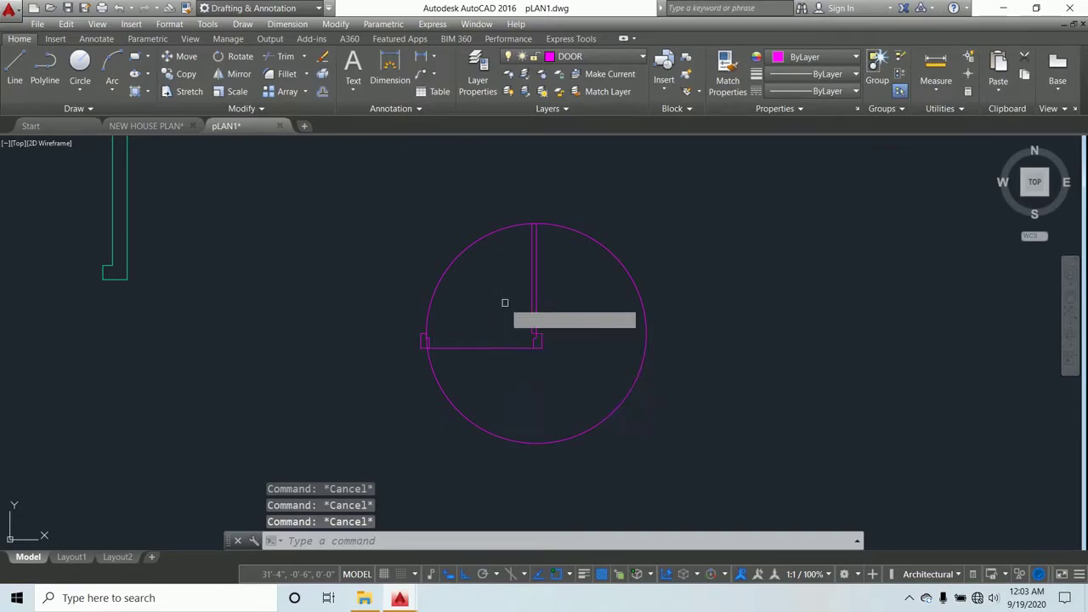
key(Return)
click(716, 280)
click(636, 286)
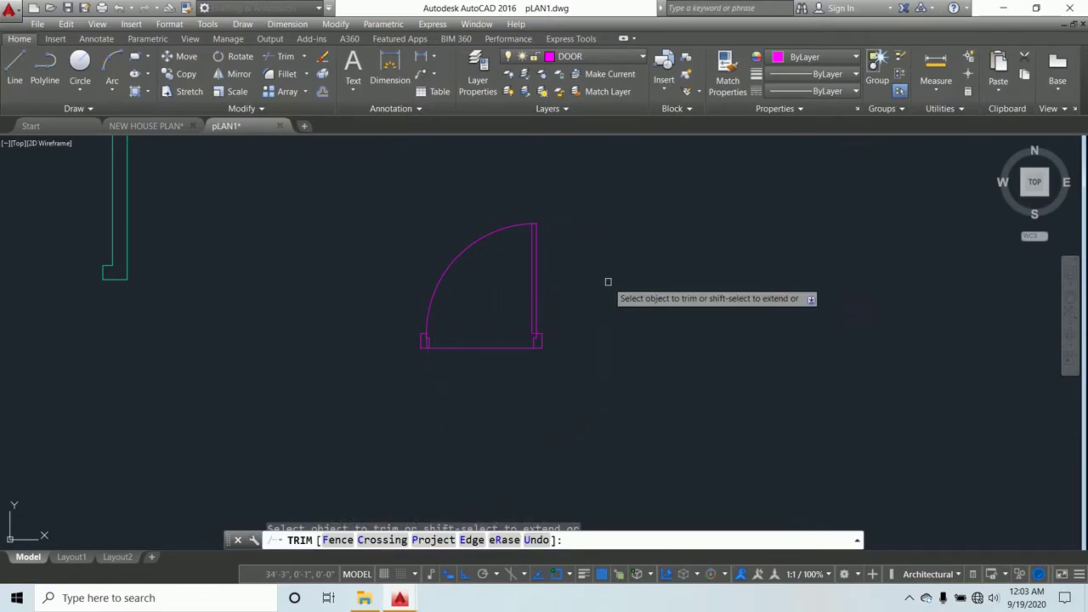
Trim the excess pieces of the swing arc where it crosses the door leaf's end and the left-hand frame
scroll(424, 355, up, 5)
click(437, 190)
click(436, 205)
scroll(442, 281, down, 5)
scroll(441, 218, up, 5)
scroll(450, 280, up, 6)
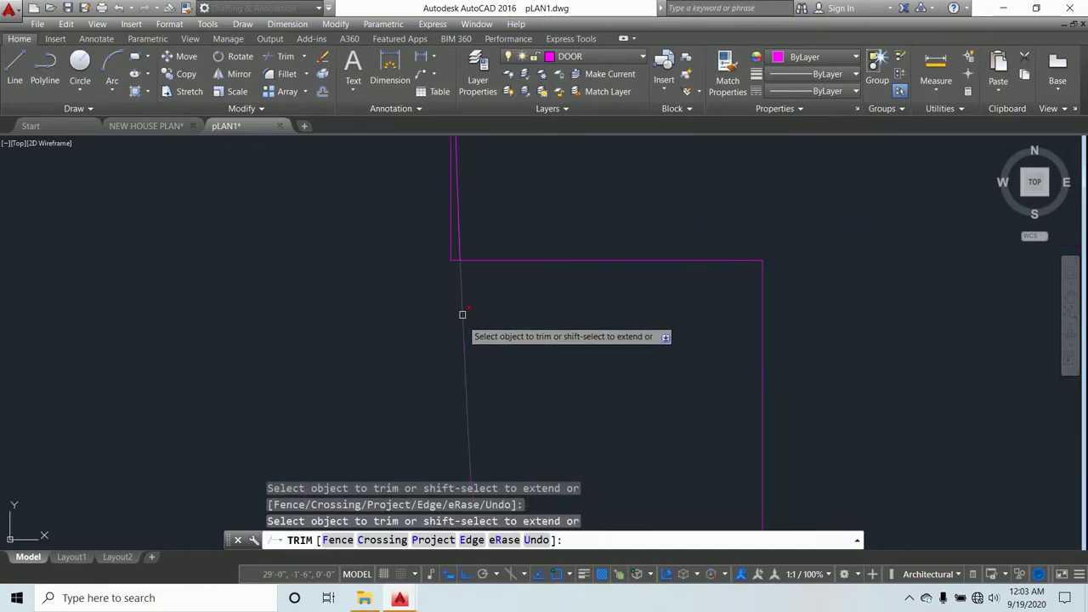
click(423, 267)
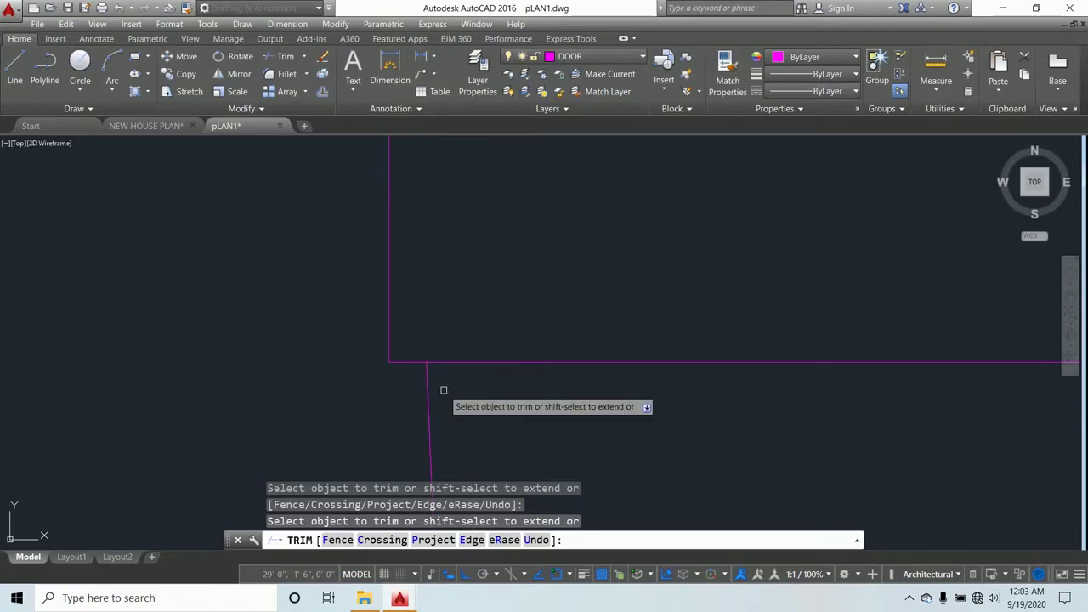
scroll(445, 363, down, 3)
key(Escape)
key(Escape)
key(Escape)
Delete the leftover arc fragment inside the left-hand door frame
click(482, 398)
click(400, 381)
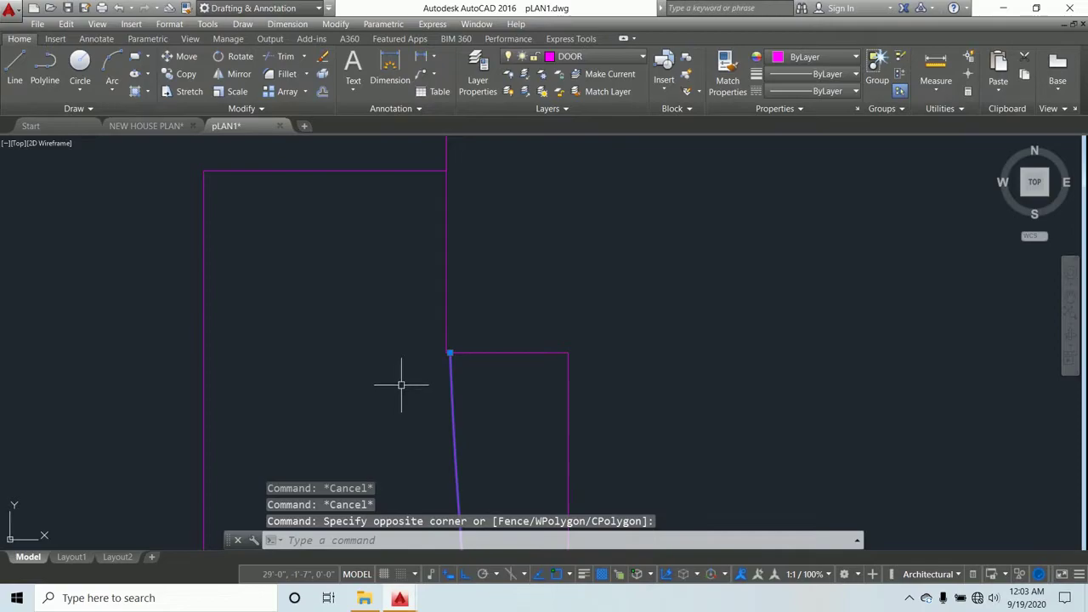
key(Delete)
scroll(442, 325, down, 5)
key(Escape)
scroll(419, 365, down, 3)
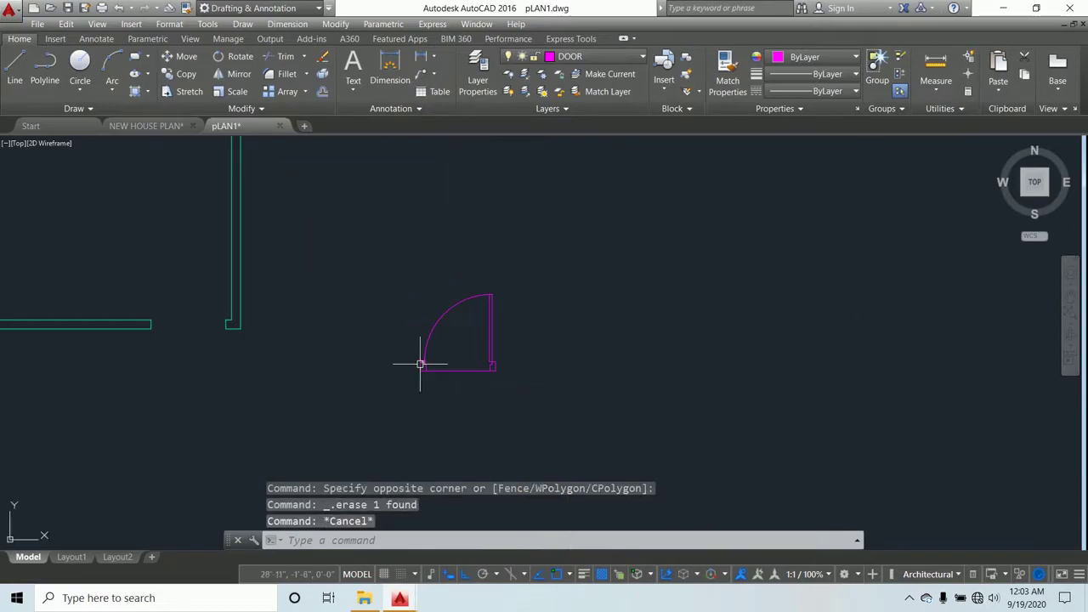
Trim away the threshold lines between the two door frames
middle_drag(464, 357, 548, 353)
key(Escape)
text(TR)
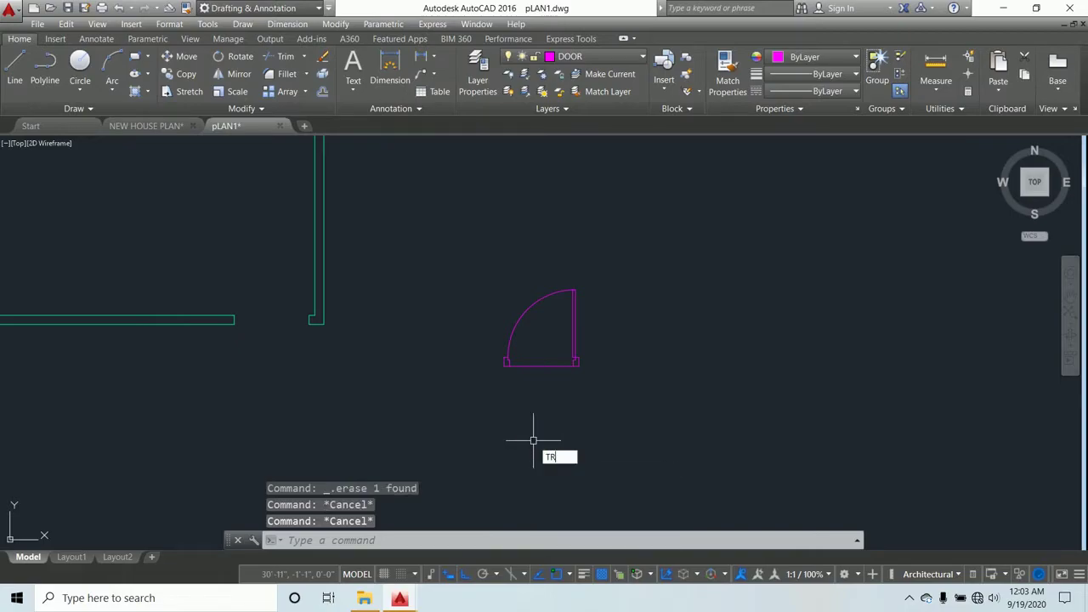
key(Return)
key(Return)
click(552, 384)
click(537, 342)
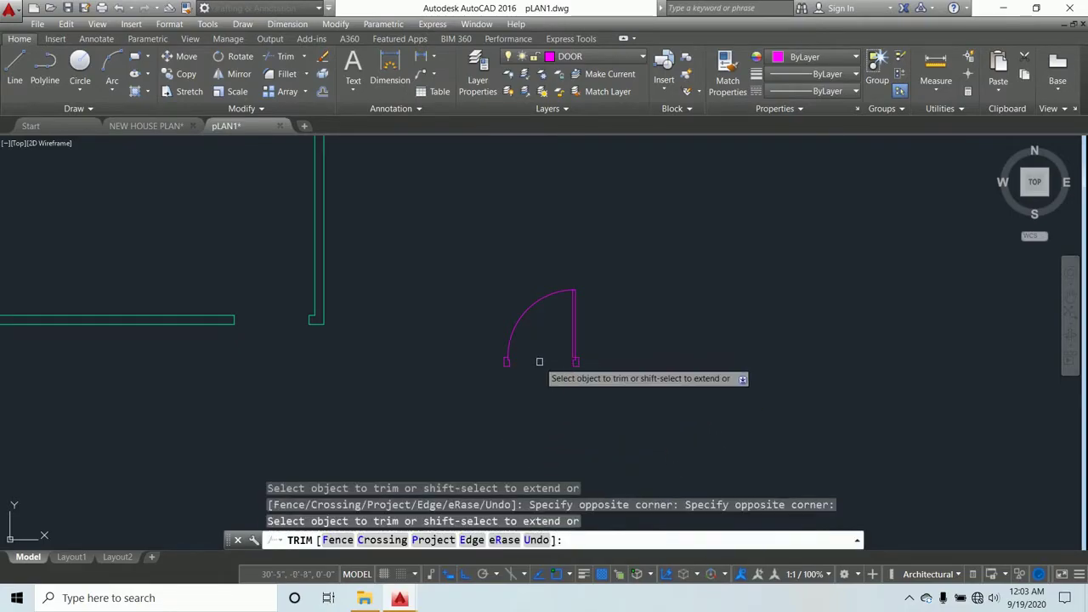
key(Escape)
key(Escape)
key(Escape)
key(Escape)
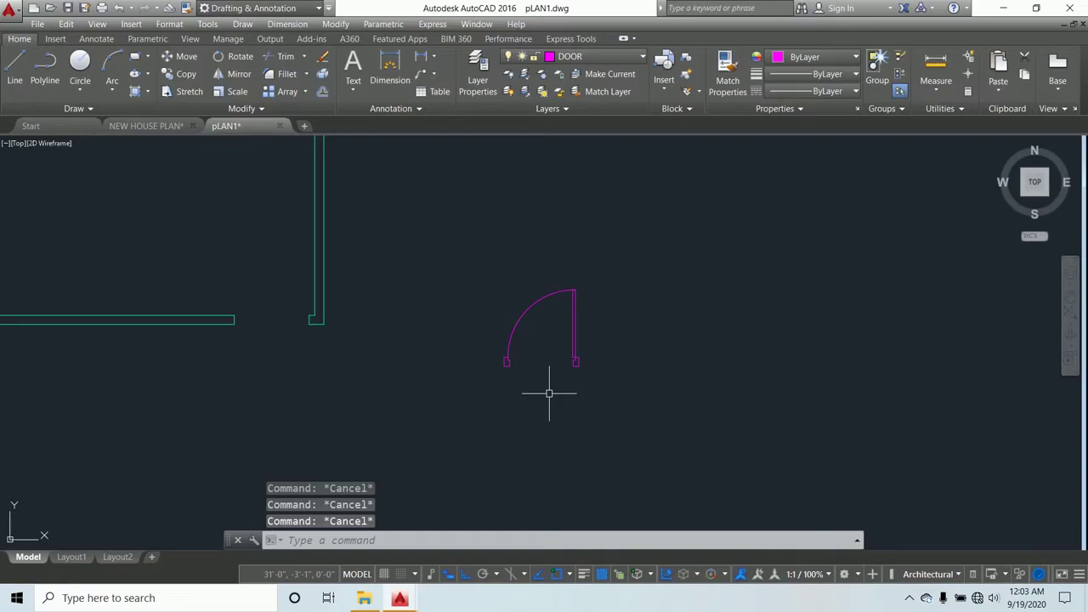
Join the connected lines of the whole door symbol into polylines
text(J)
key(Return)
click(629, 410)
click(467, 261)
key(Return)
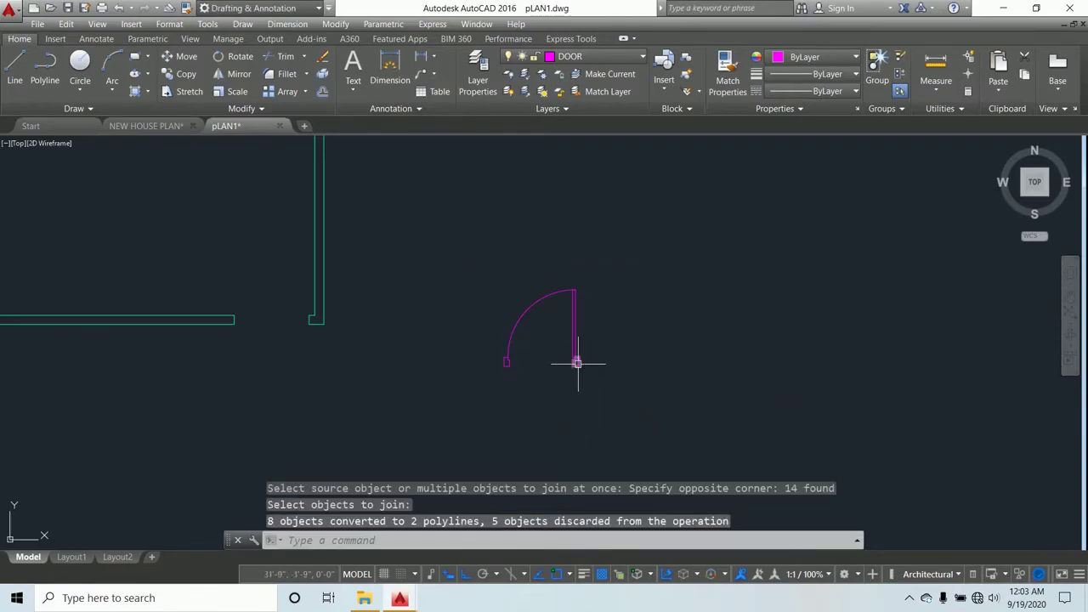
scroll(626, 347, down, 2)
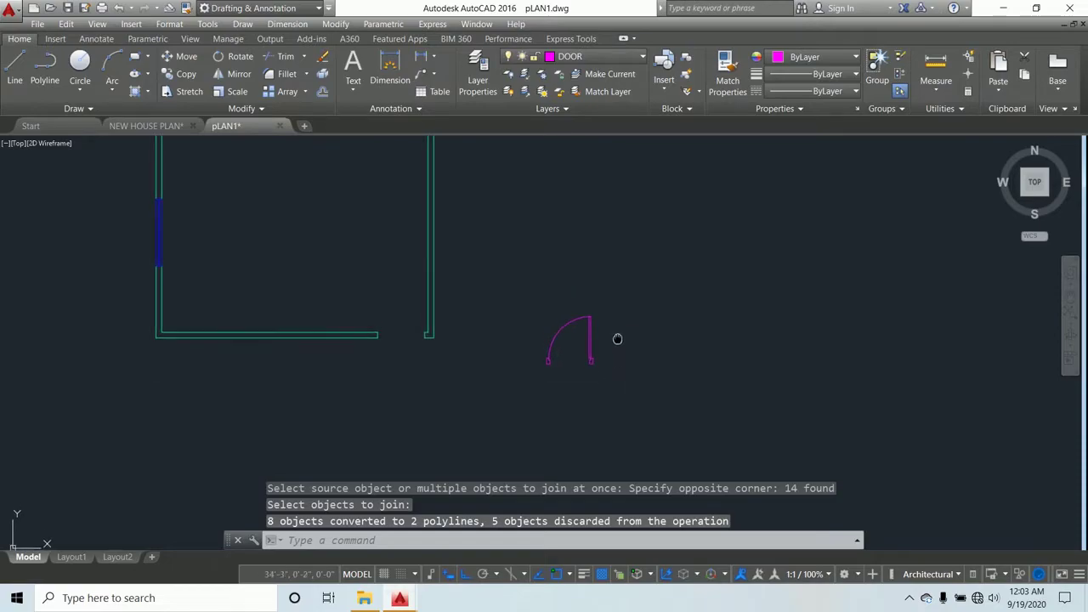
key(Escape)
key(Escape)
key(Escape)
Copy the door into the room's wall opening with Ortho off, matching the right-hand frame's lower outer corner to the opening's lower right corner
text(co)
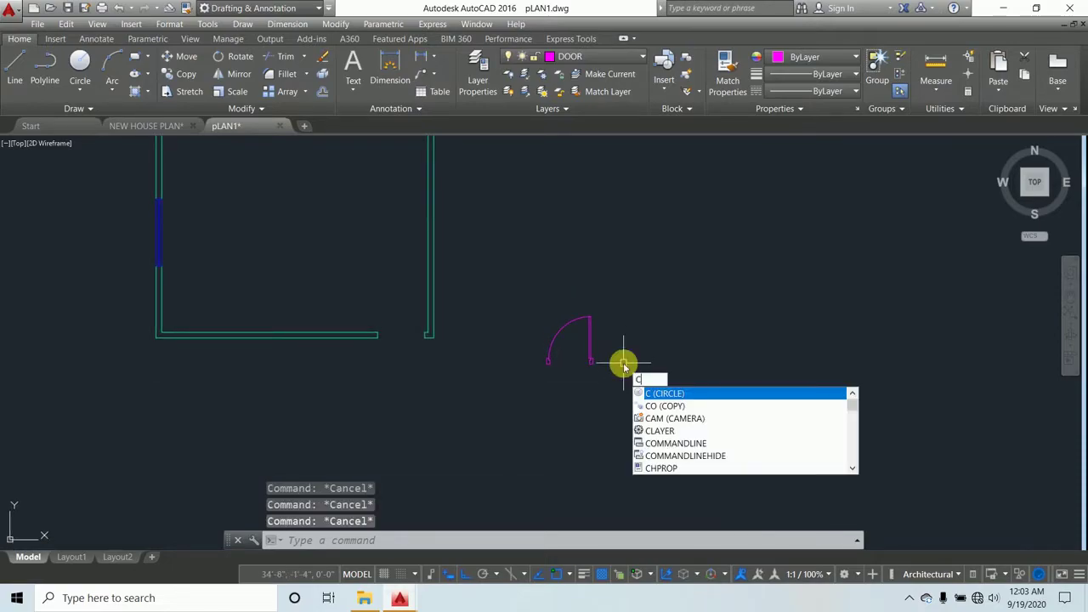
key(Return)
click(624, 390)
click(493, 252)
scroll(575, 357, up, 5)
scroll(693, 417, down, 2)
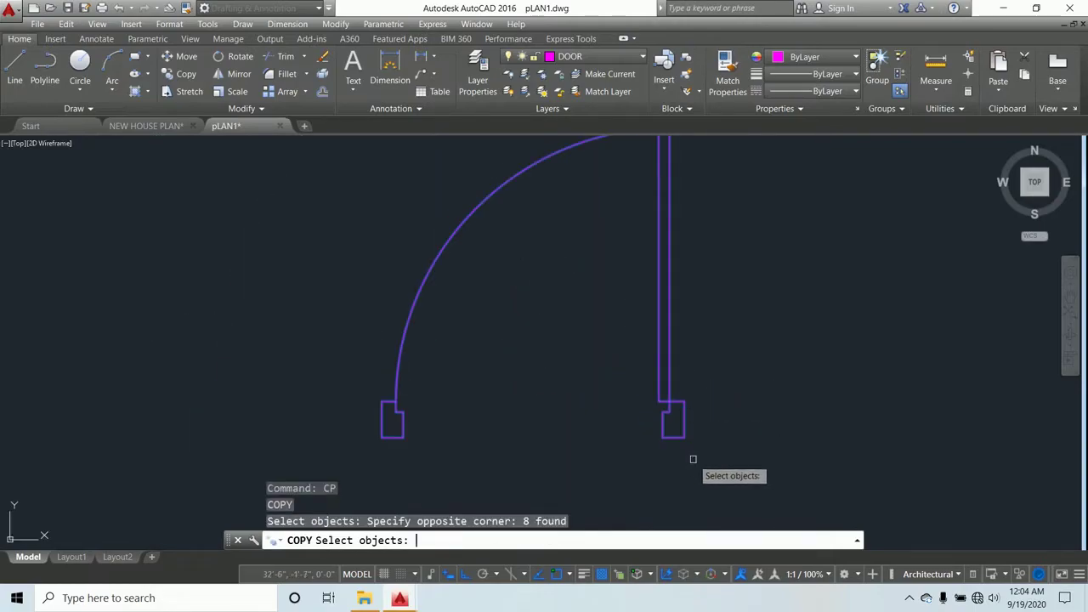
key(Return)
click(671, 417)
scroll(667, 378, down, 3)
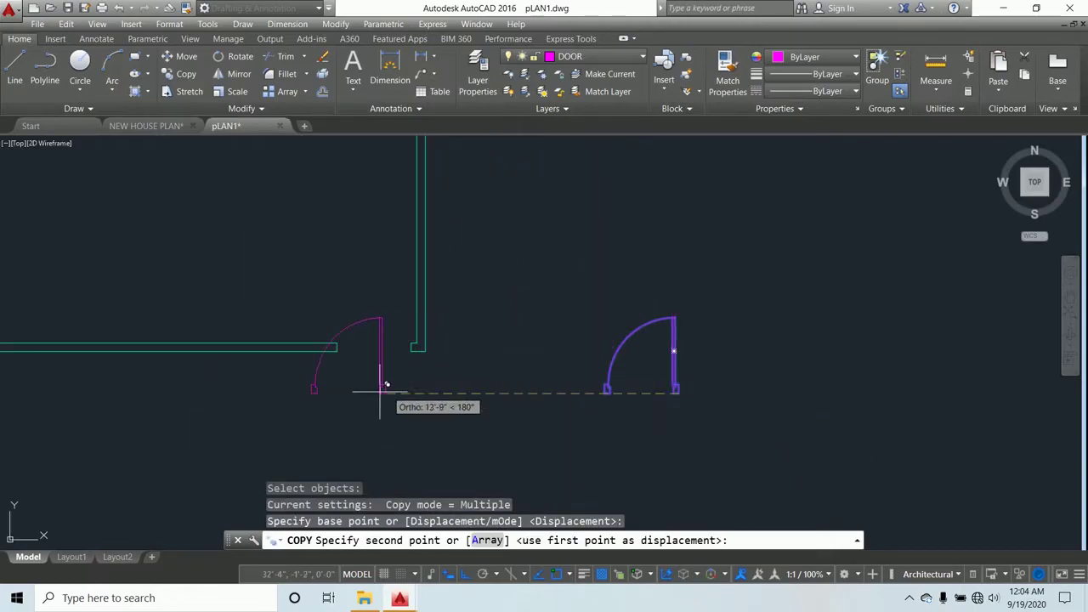
key(F8)
scroll(436, 311, up, 4)
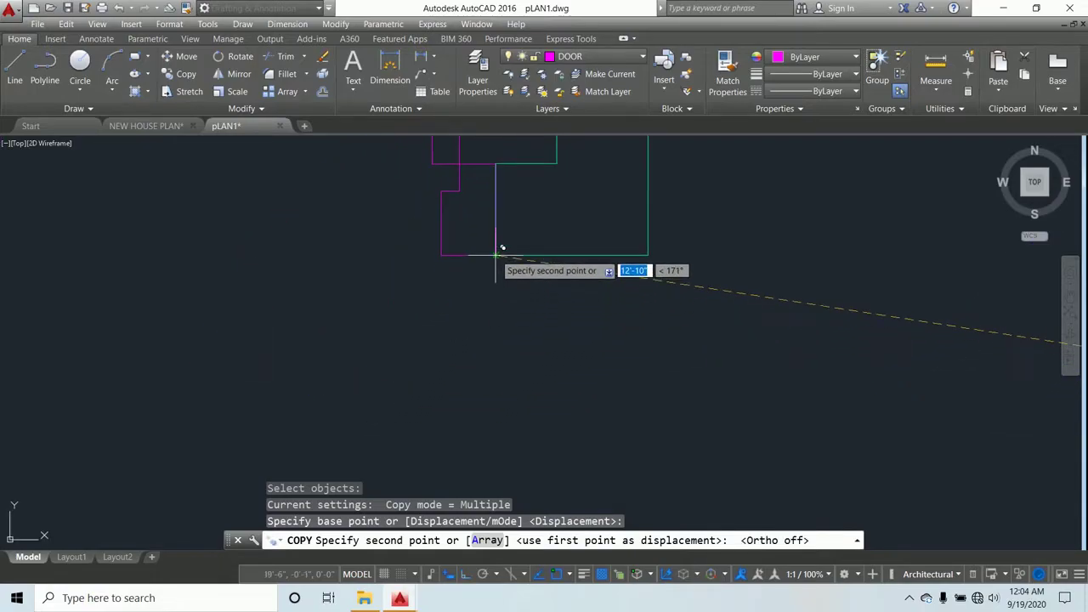
click(497, 253)
scroll(476, 295, down, 3)
scroll(454, 312, down, 2)
key(Escape)
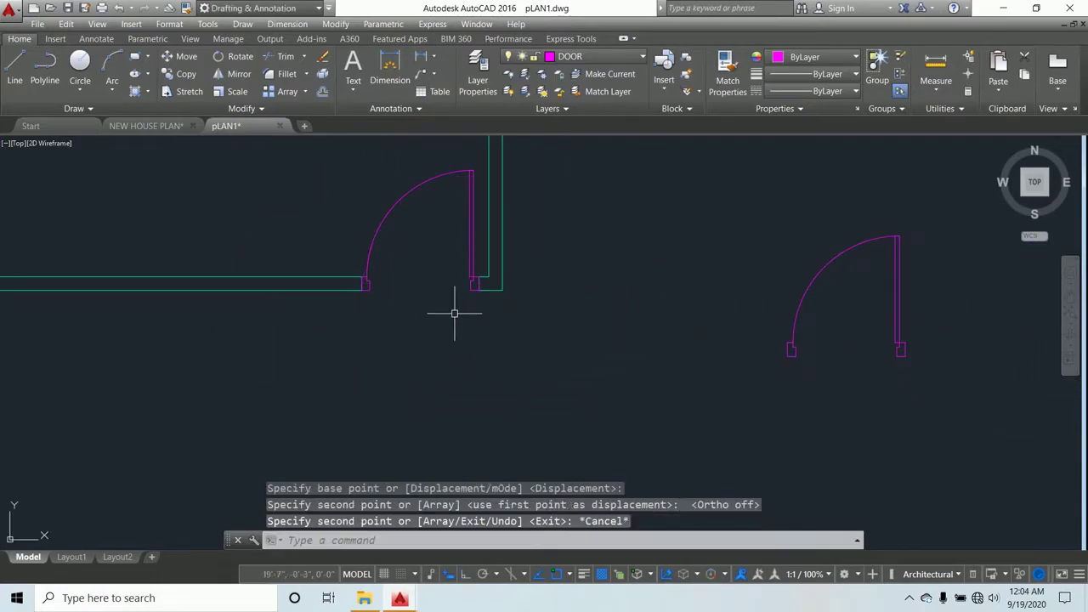
Delete the original door symbol outside the room, keeping the copy in the wall opening
scroll(374, 292, up, 3)
scroll(277, 315, down, 5)
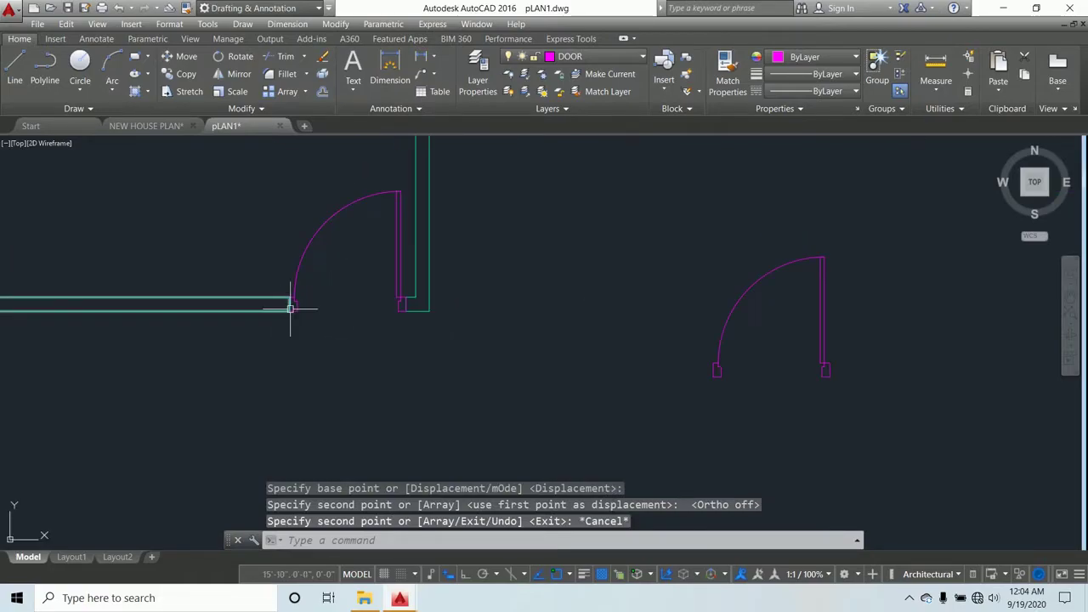
scroll(434, 267, up, 2)
middle_drag(434, 268, 441, 276)
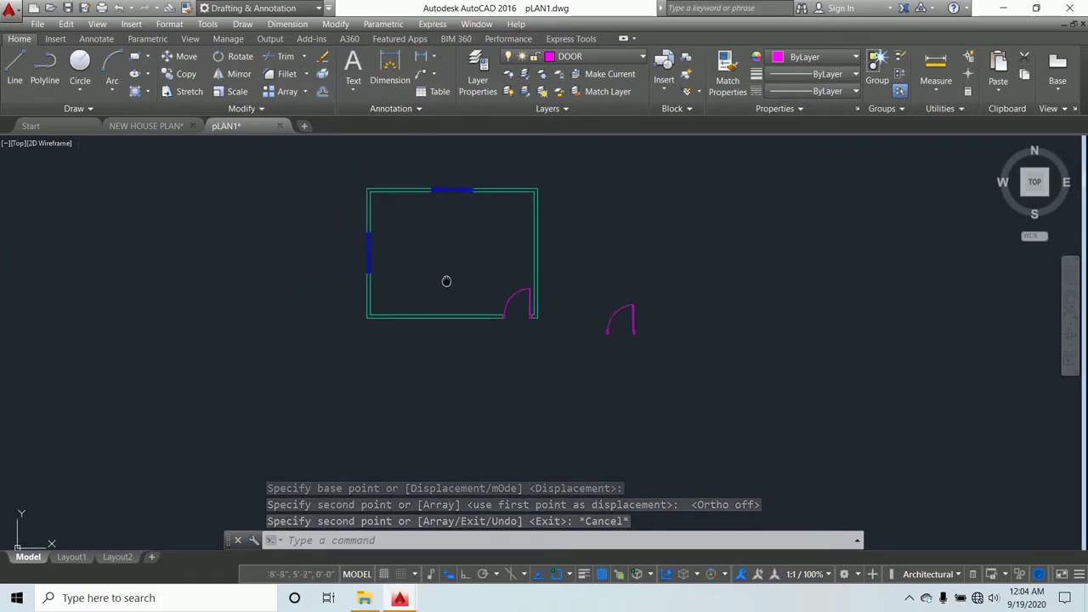
key(Escape)
key(Escape)
key(Escape)
click(666, 345)
click(597, 300)
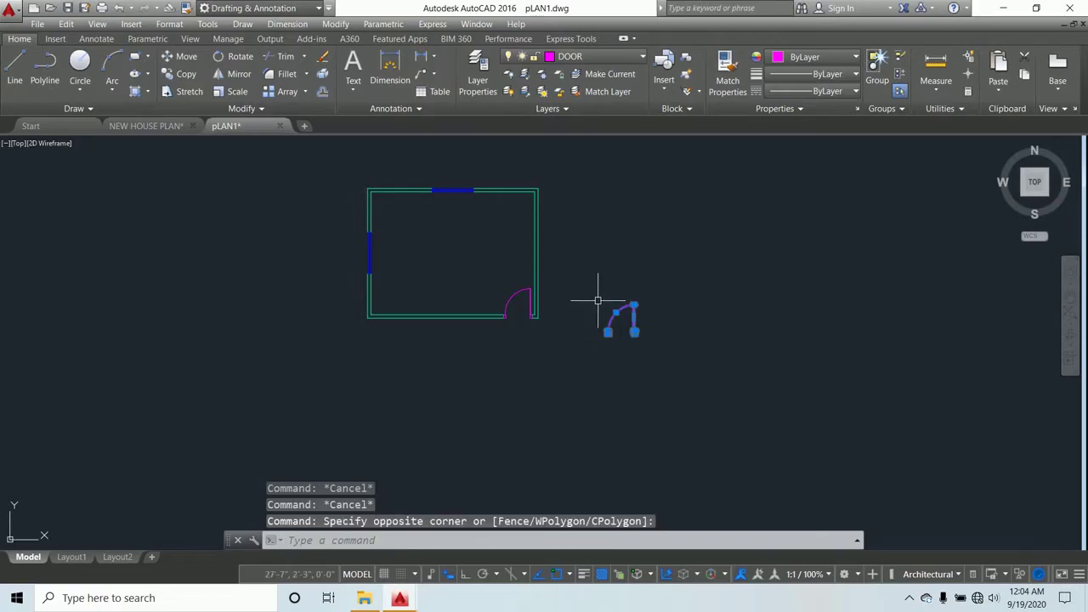
key(Delete)
key(Escape)
key(Escape)
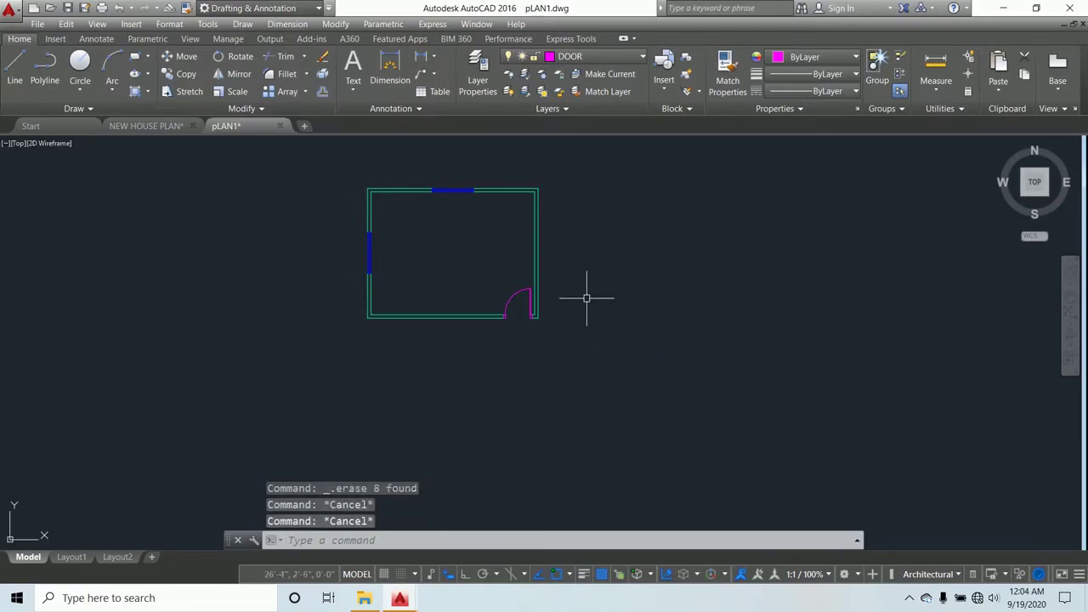
Check which layers the room's wall, the door and the left-hand window are assigned to
click(513, 187)
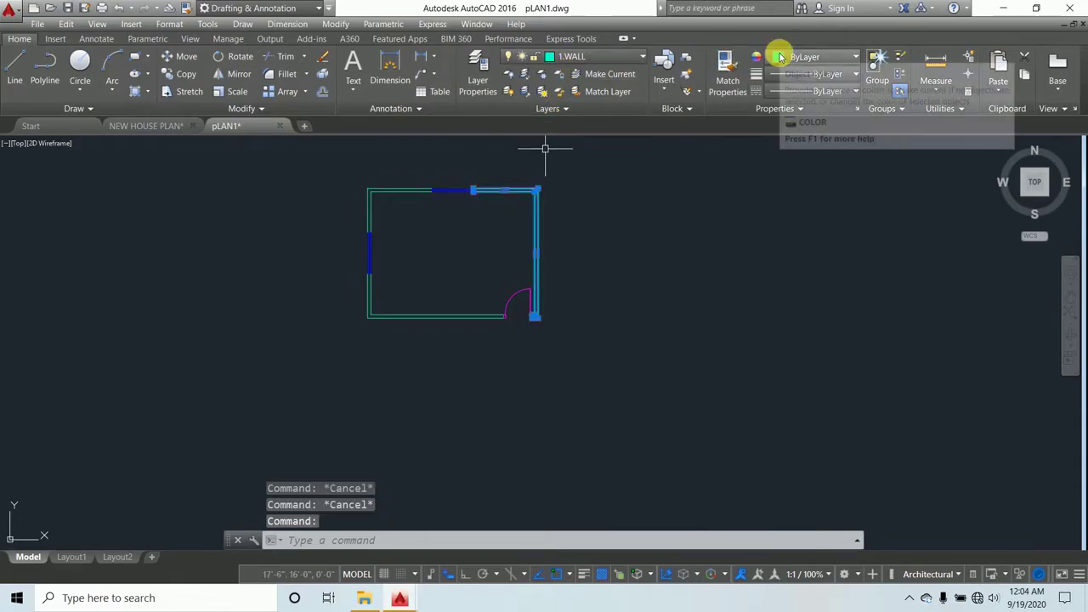
key(Escape)
click(515, 296)
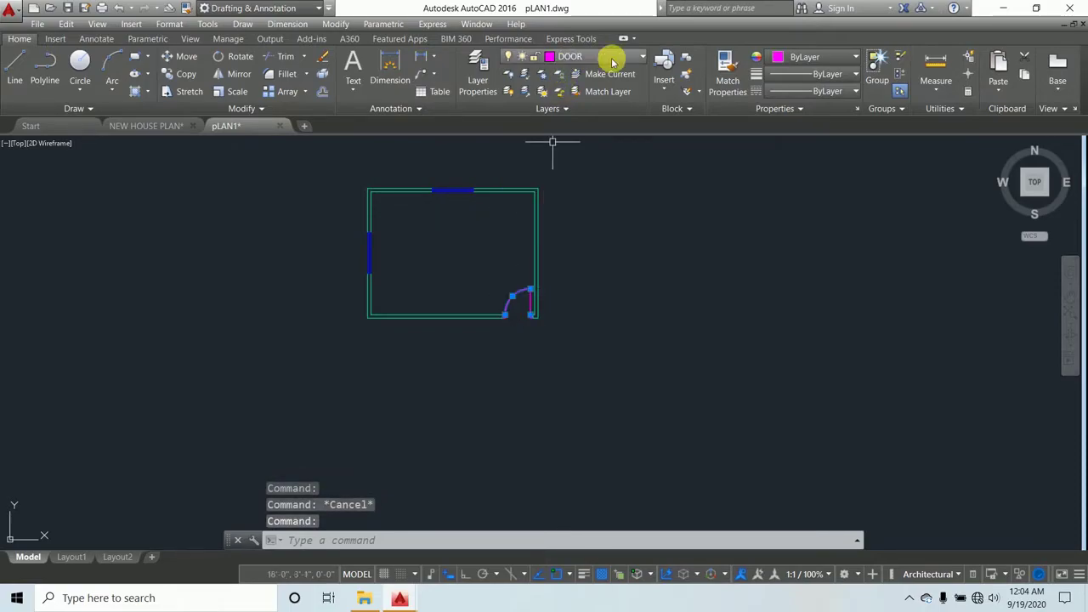
key(Escape)
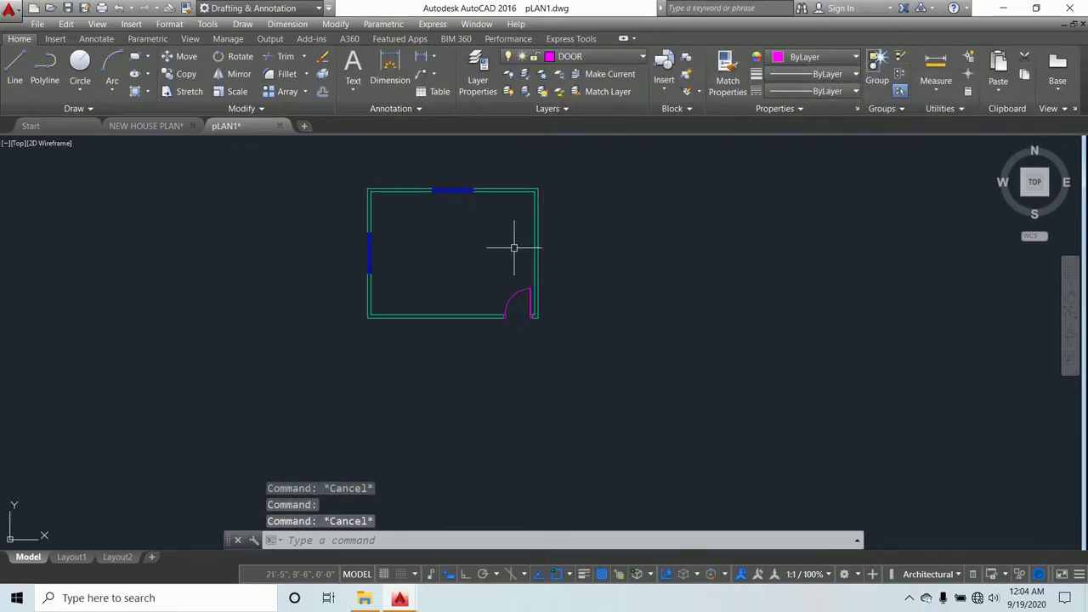
click(371, 248)
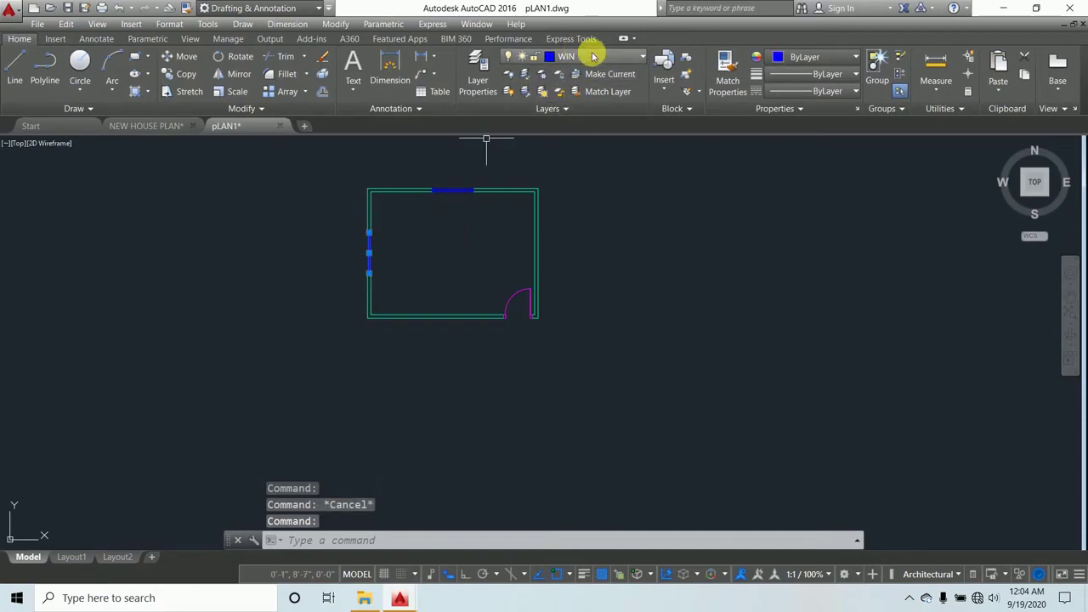
click(638, 57)
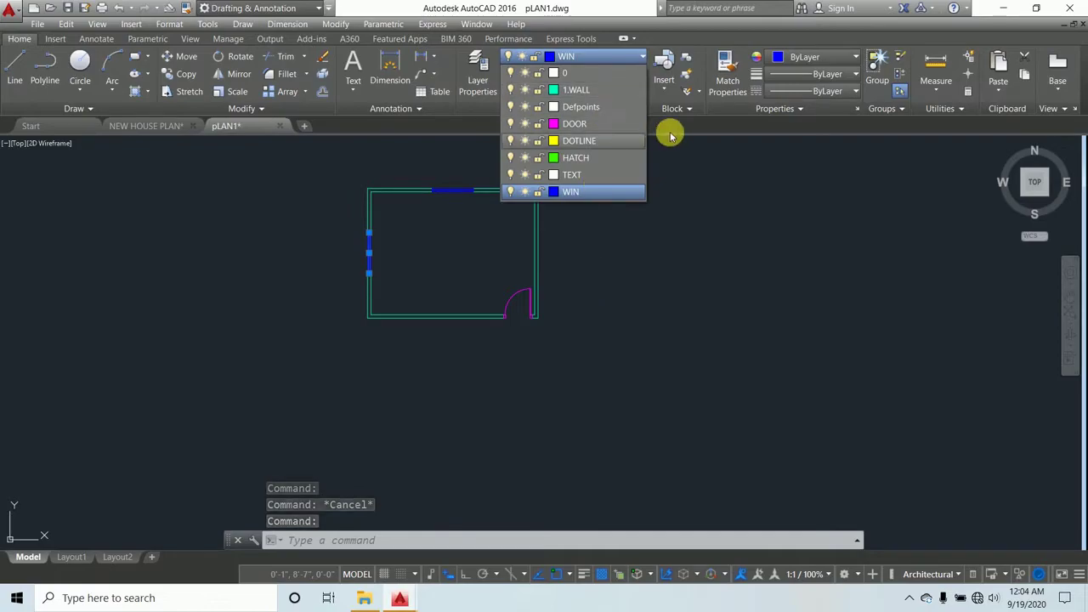
key(Escape)
key(Escape)
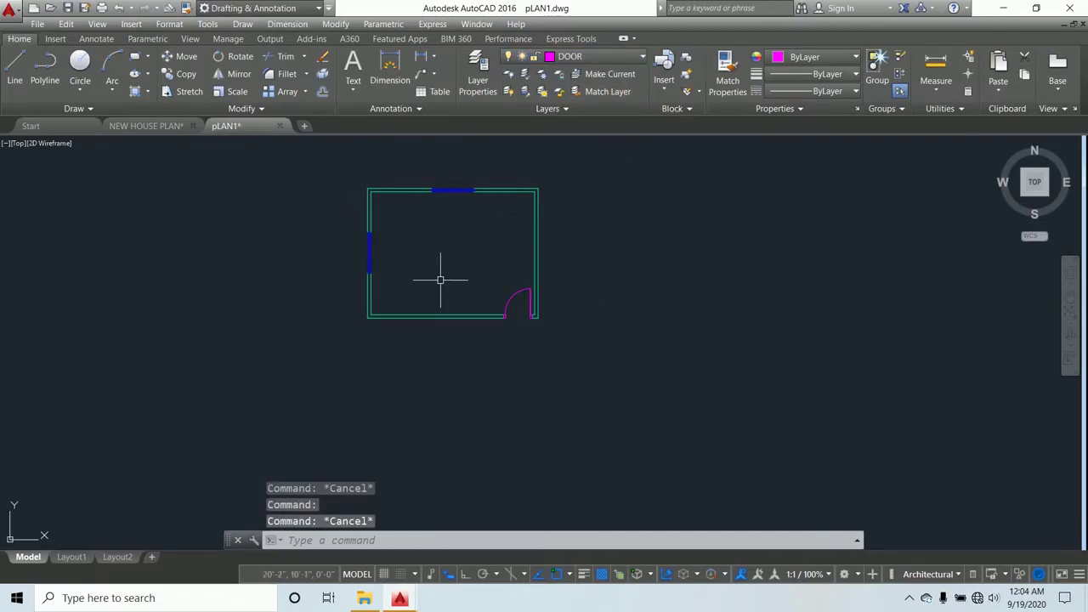
middle_drag(471, 244, 478, 259)
key(Escape)
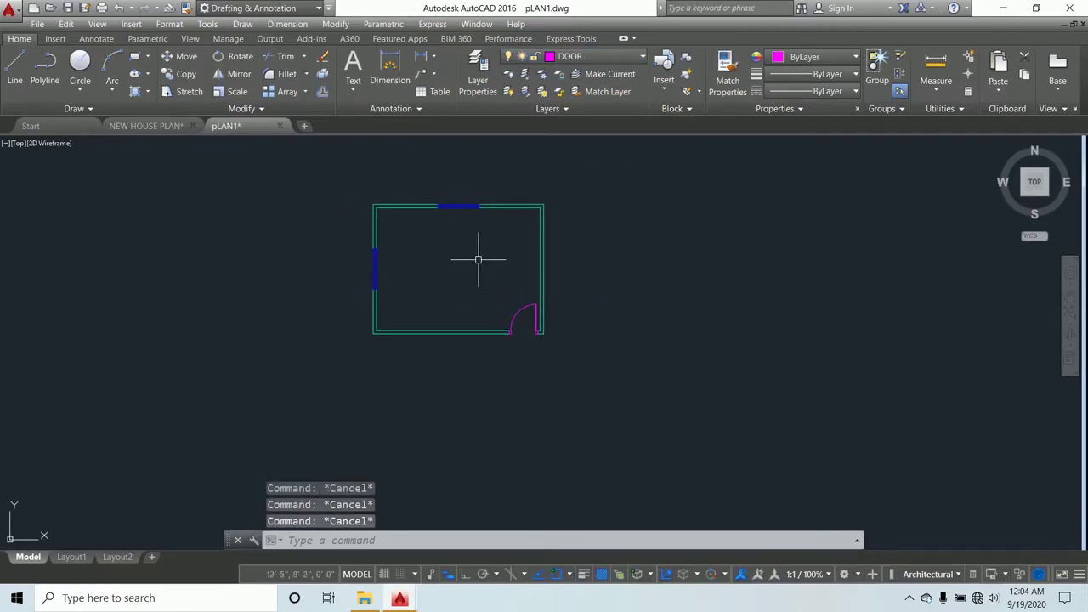
Add the single-line text "FLOOR PLAN" below and left of the room, about 3'-10" high with 0 rotation, using Ortho on
scroll(478, 260, down, 2)
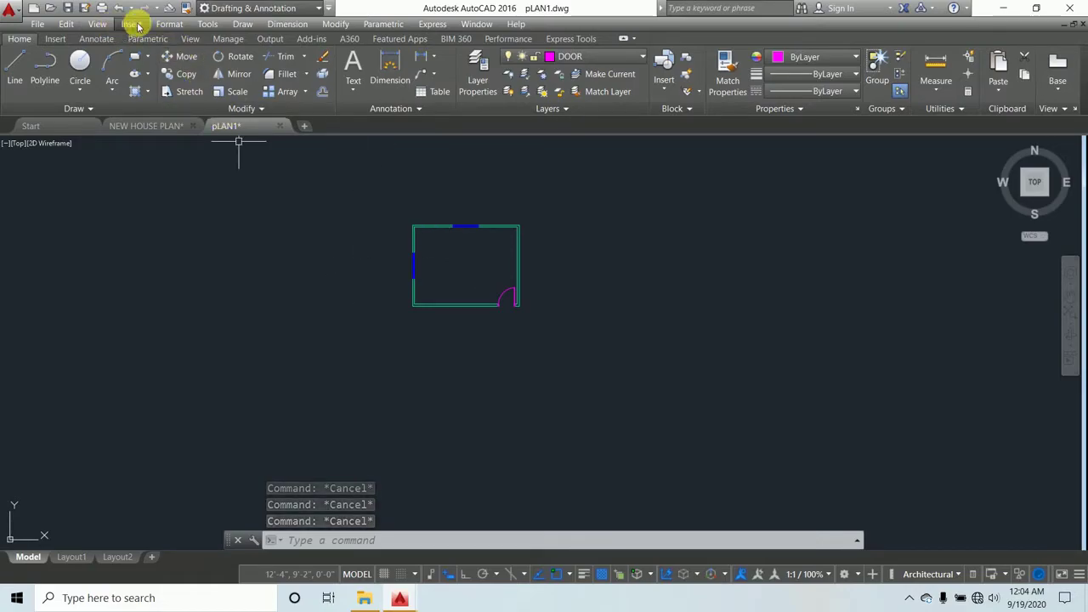
click(352, 87)
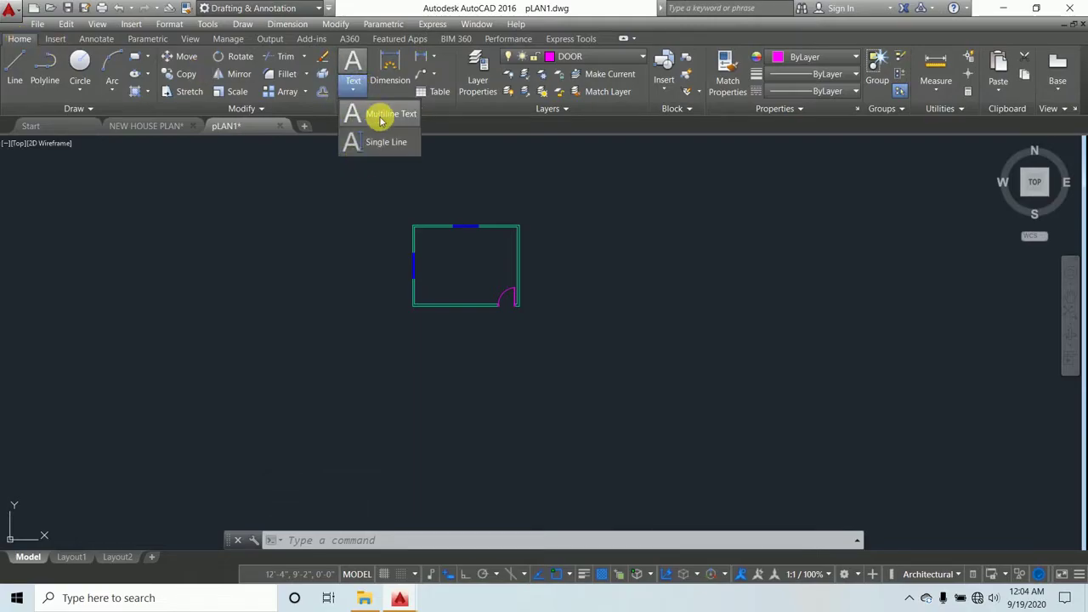
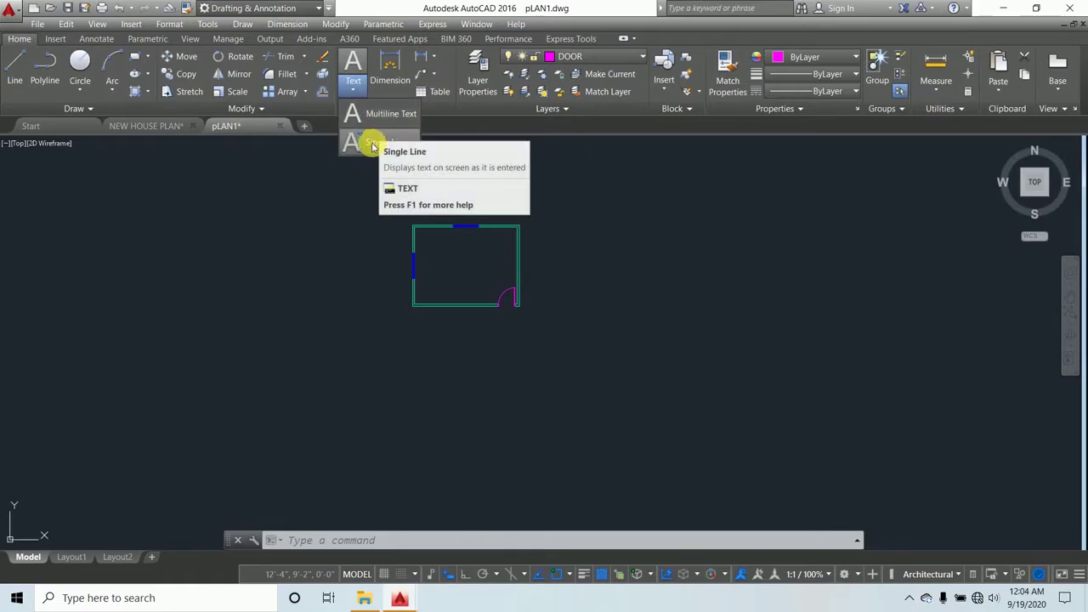
click(370, 147)
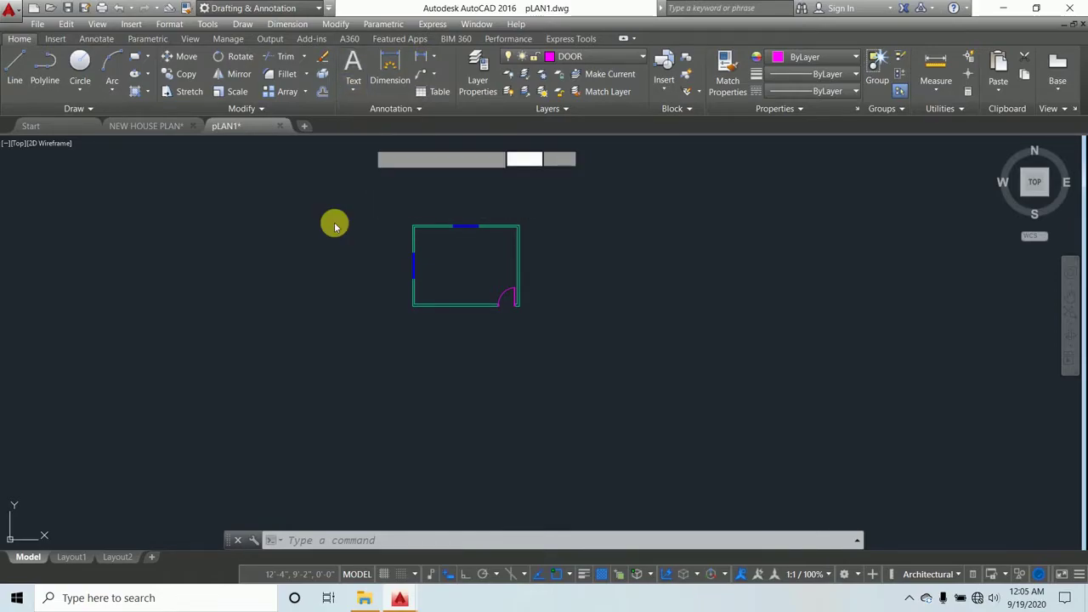
click(154, 417)
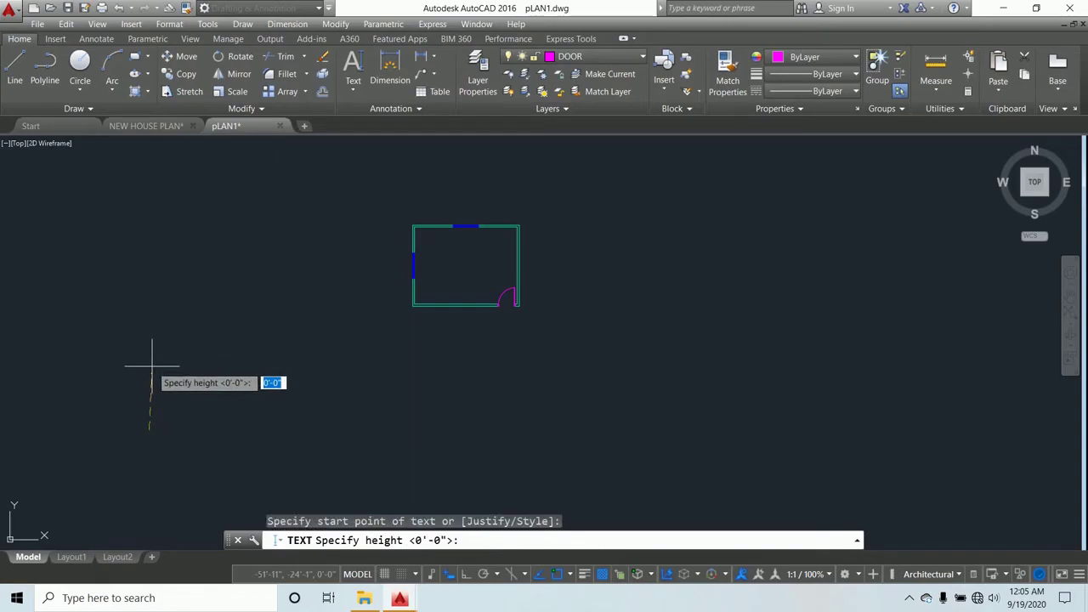
key(F8)
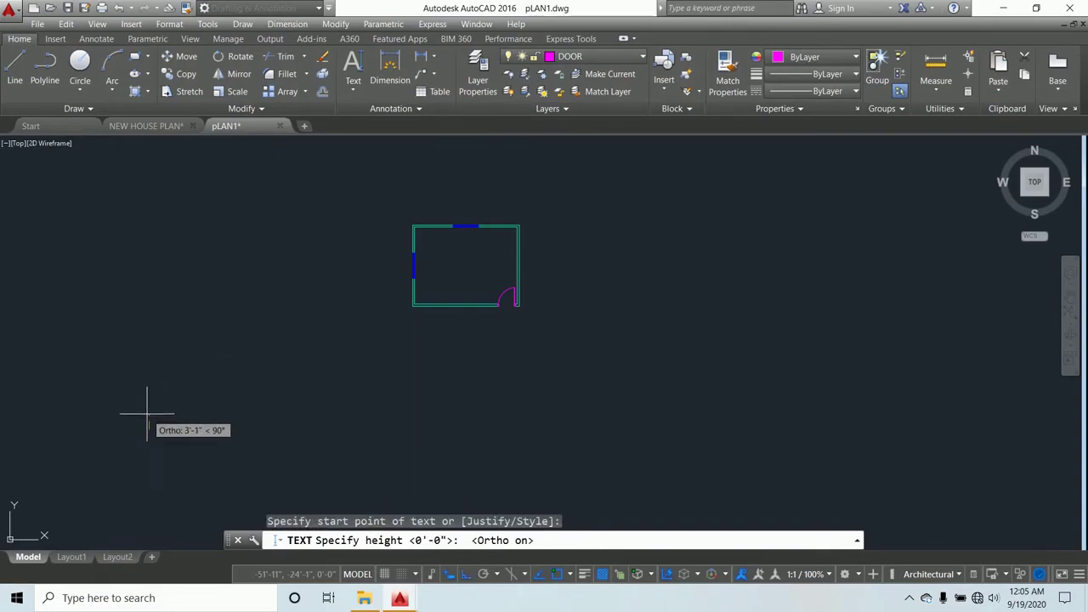
click(149, 410)
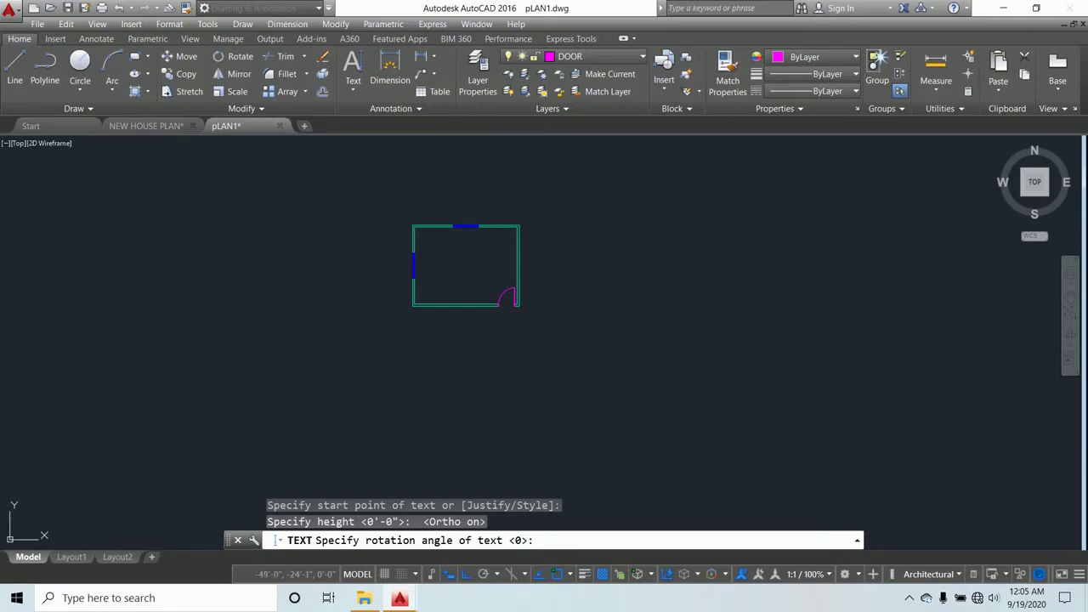
key(Return)
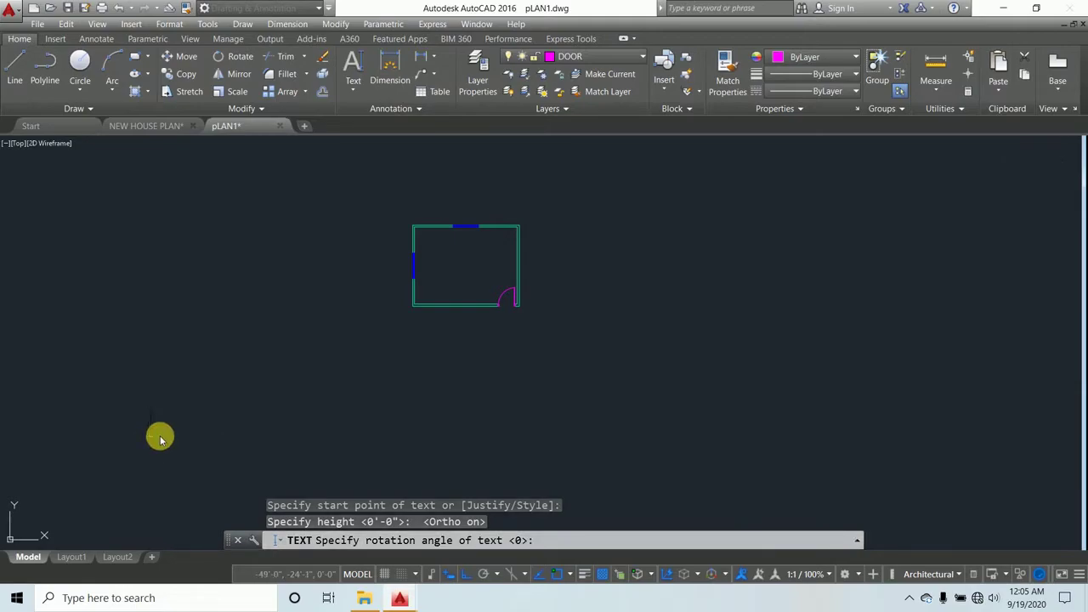
text(fLOOR)
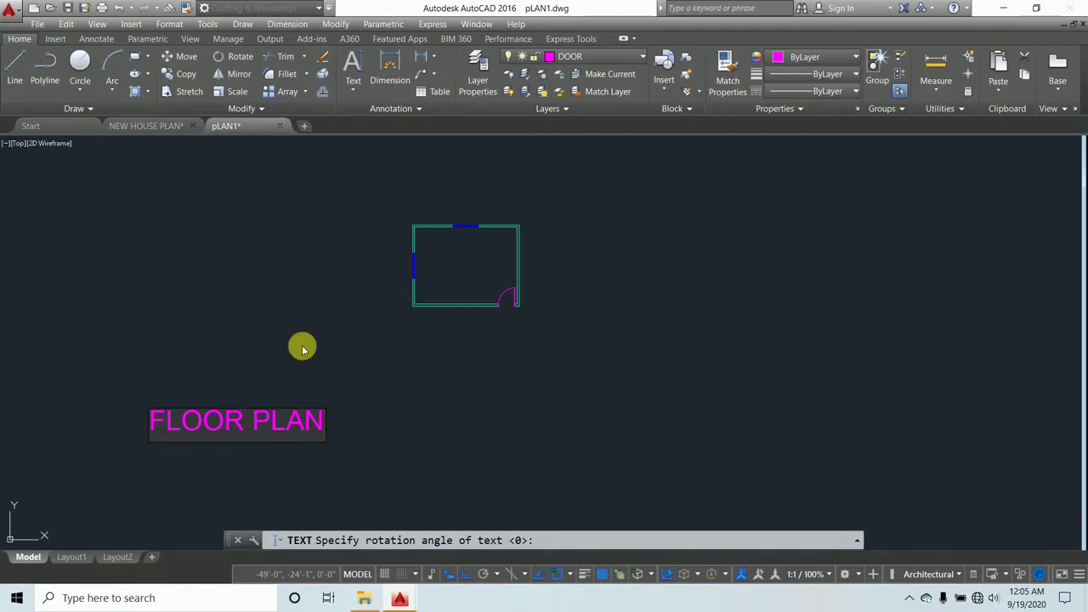
click(253, 350)
key(Return)
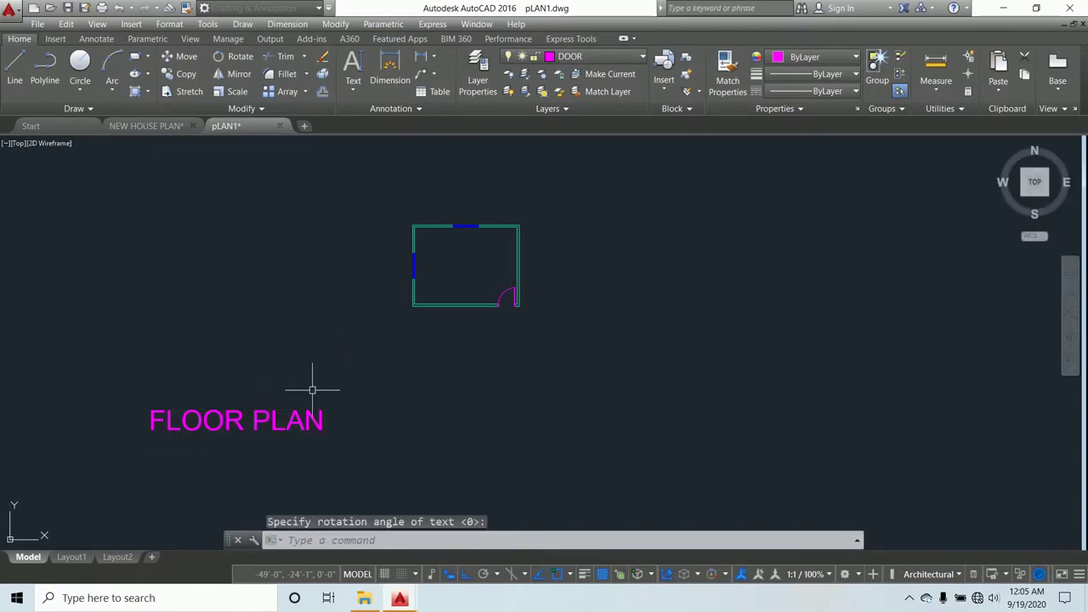
scroll(413, 369, down, 4)
scroll(350, 415, up, 4)
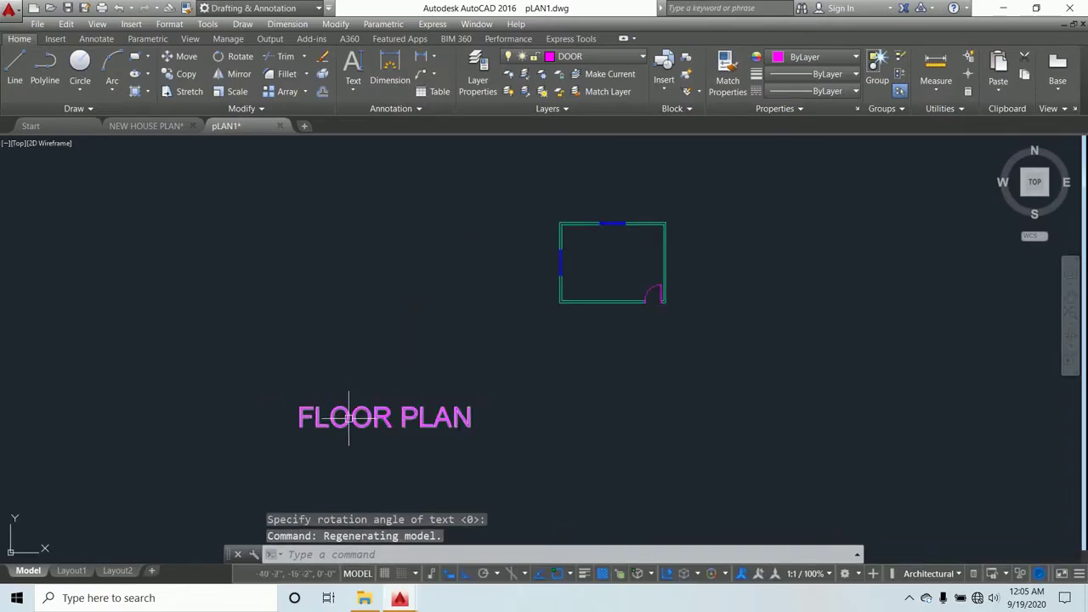
scroll(350, 360, down, 2)
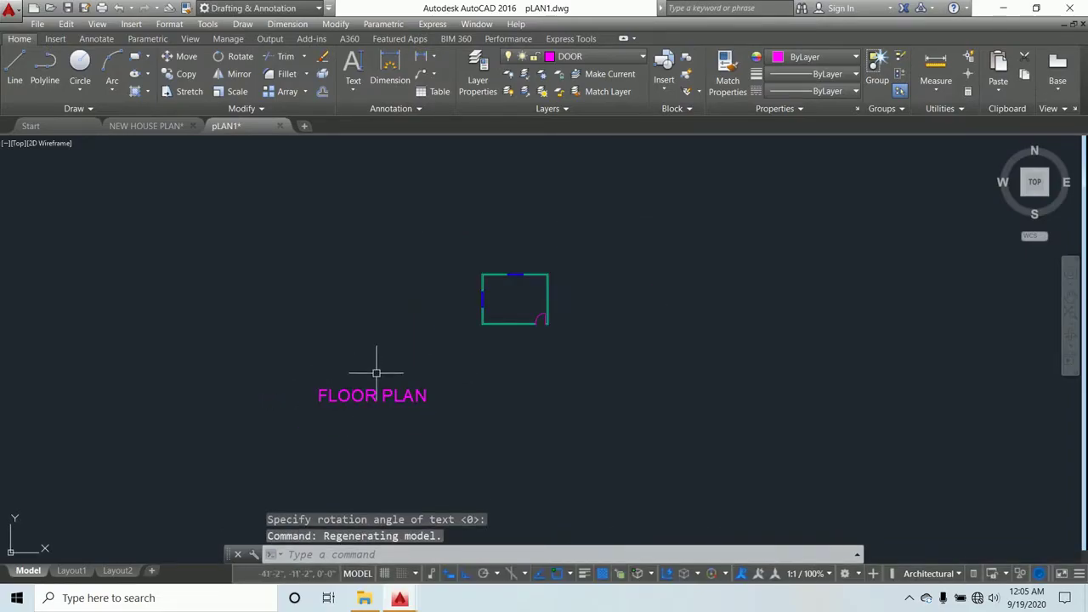
scroll(501, 300, down, 2)
scroll(438, 344, up, 4)
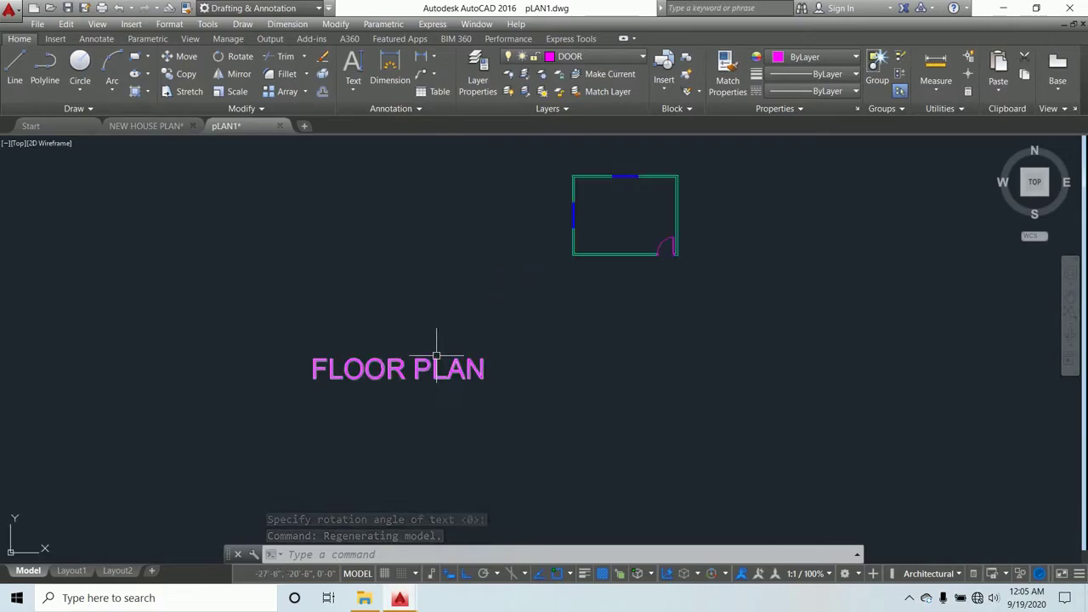
key(Escape)
key(Escape)
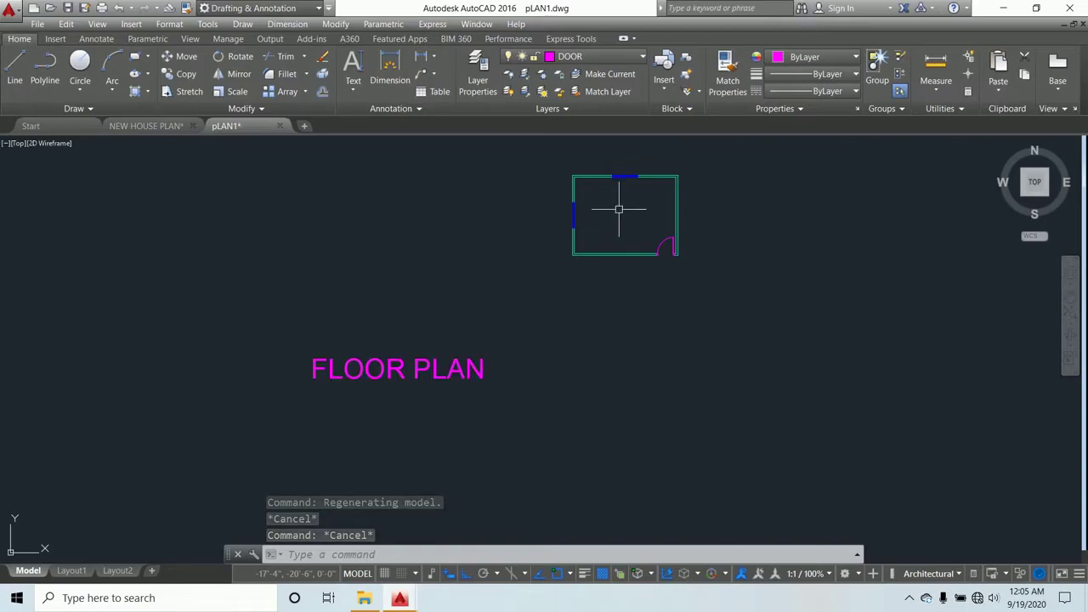
click(420, 363)
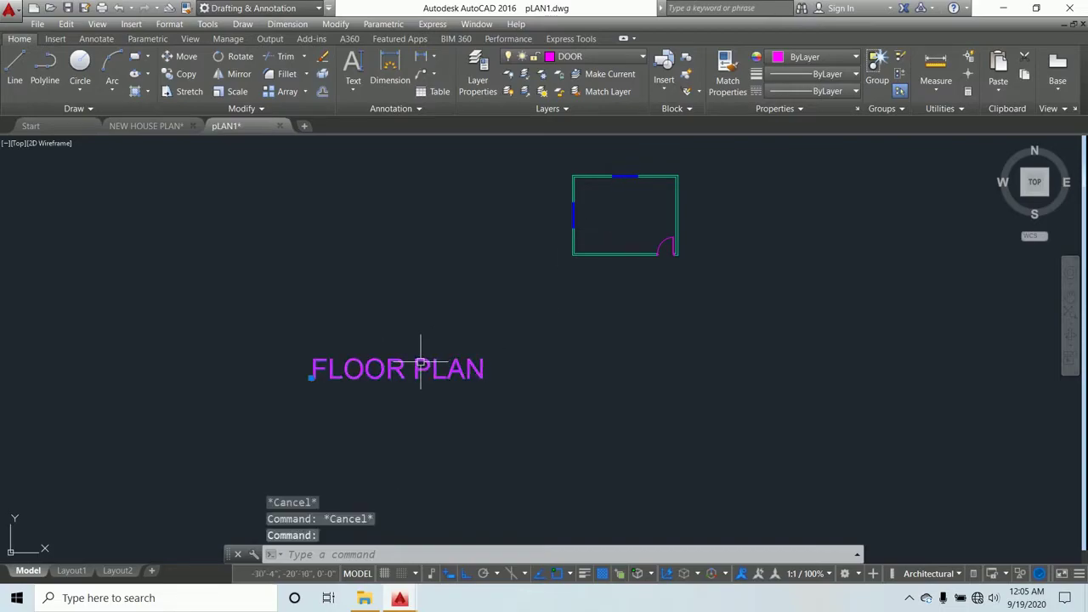
click(311, 378)
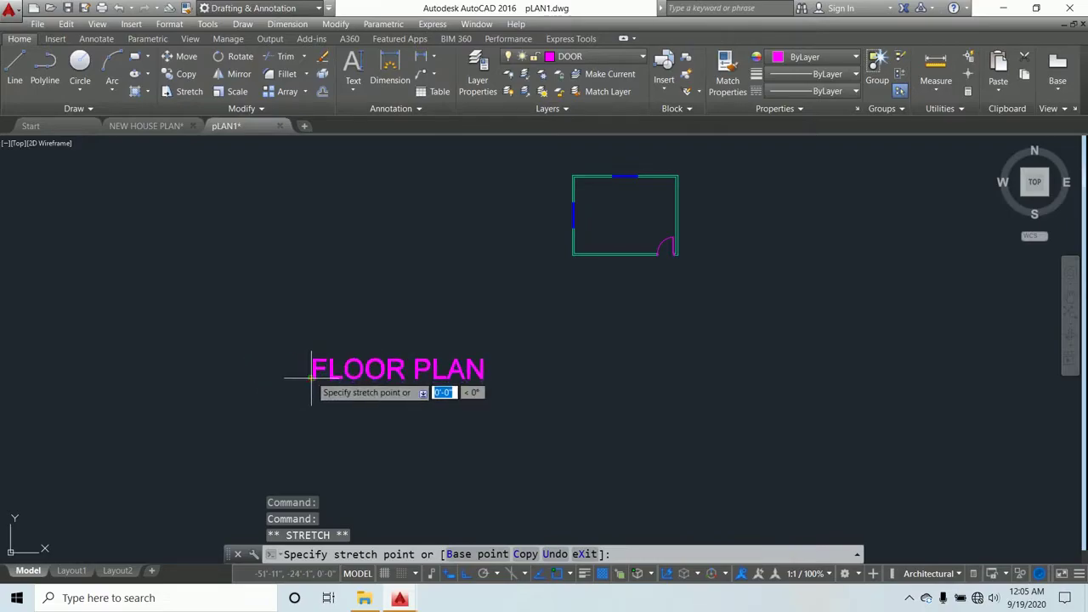
key(Escape)
key(Escape)
Set the FLOOR PLAN text's height to 1' in its properties and close the properties palette
click(339, 368)
click(354, 367)
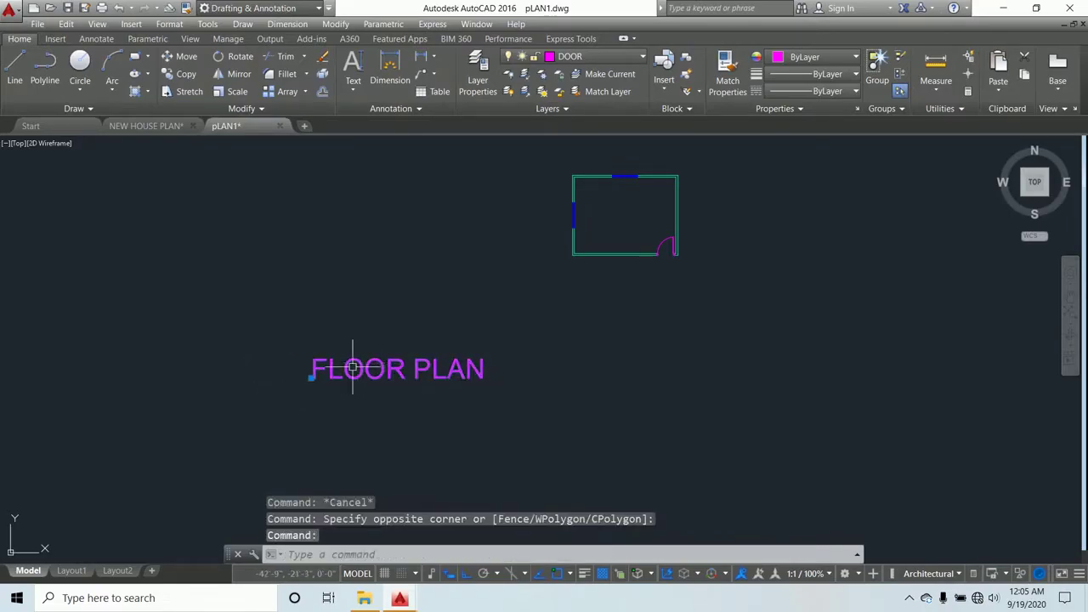
right_click(312, 382)
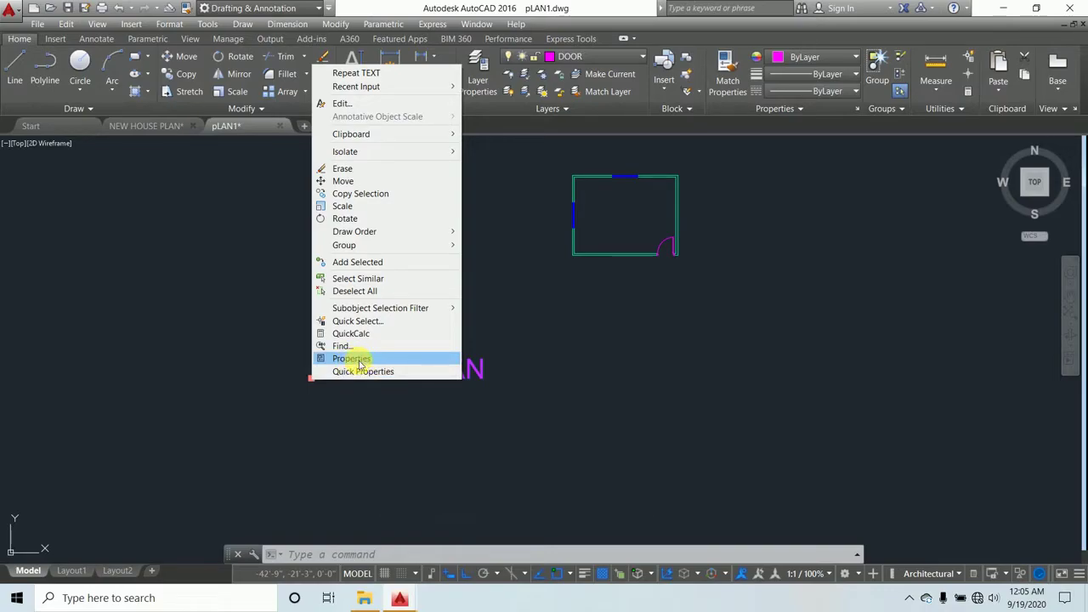
click(349, 359)
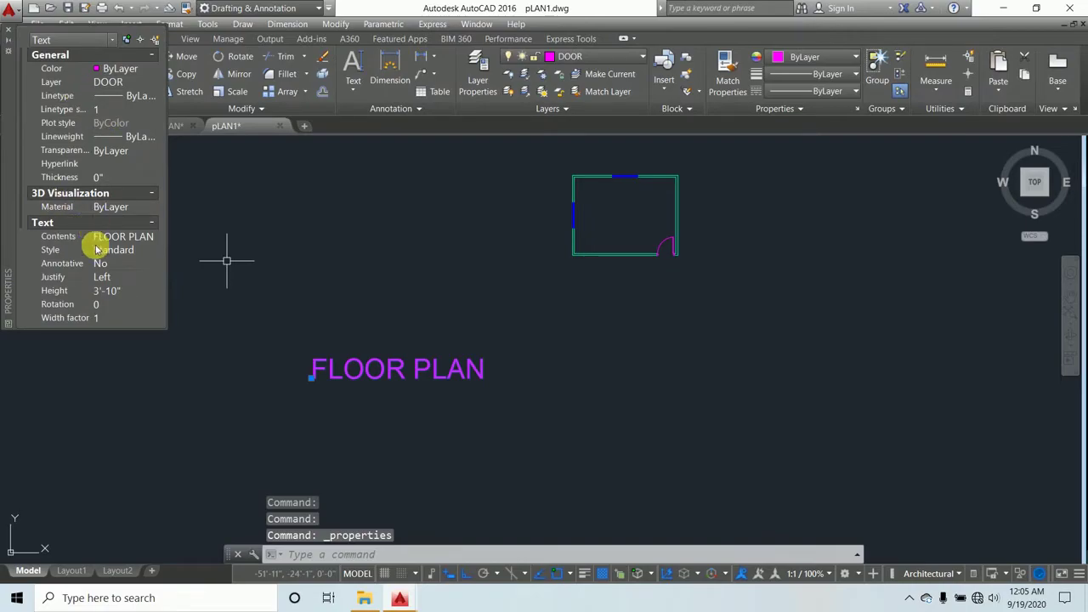
scroll(102, 256, down, 1)
scroll(102, 251, down, 3)
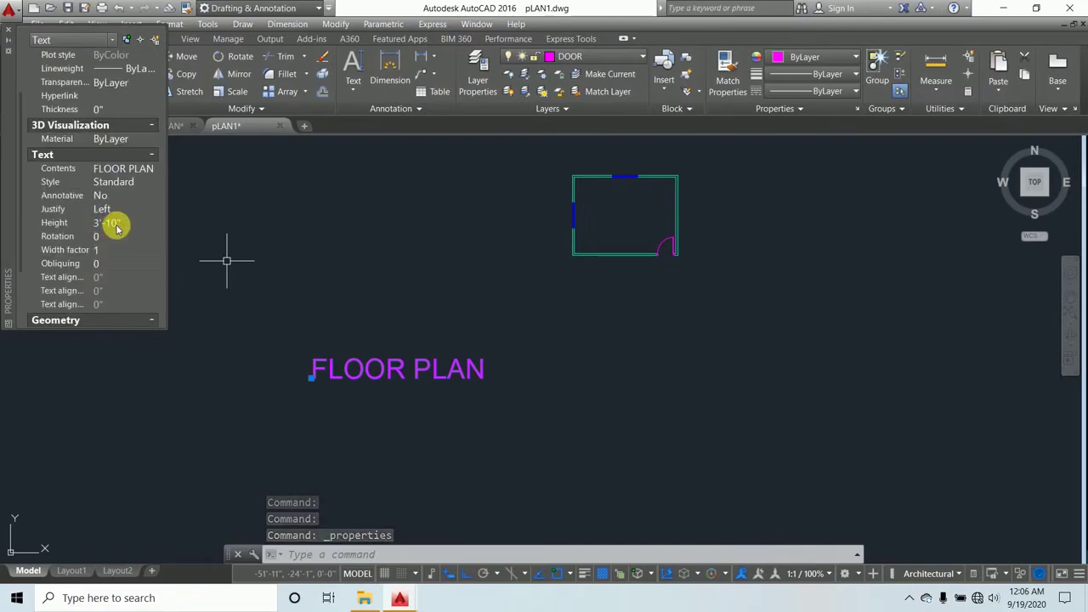
click(119, 226)
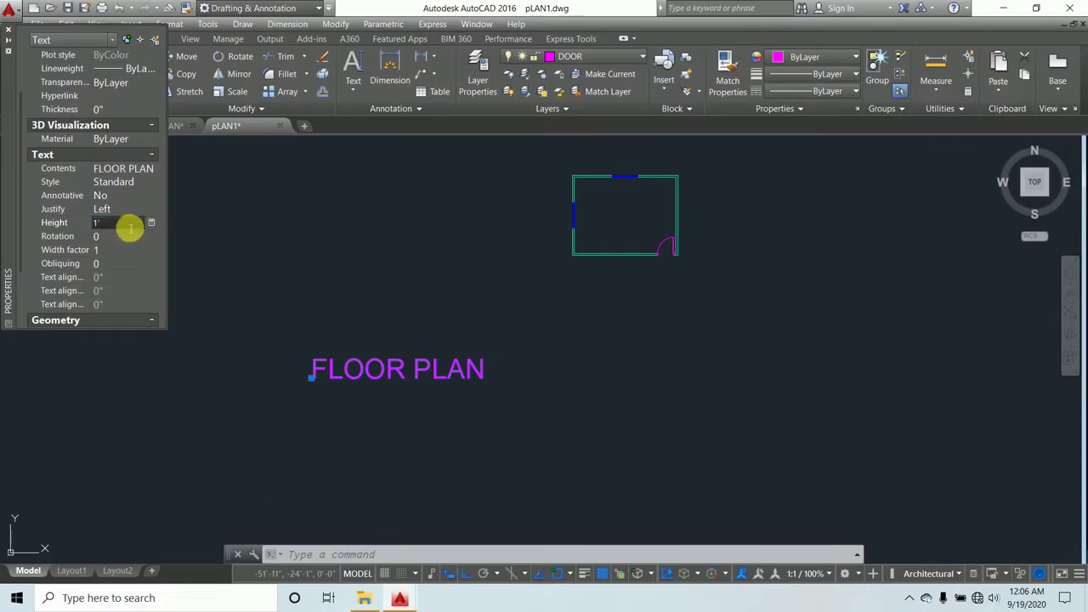
click(134, 235)
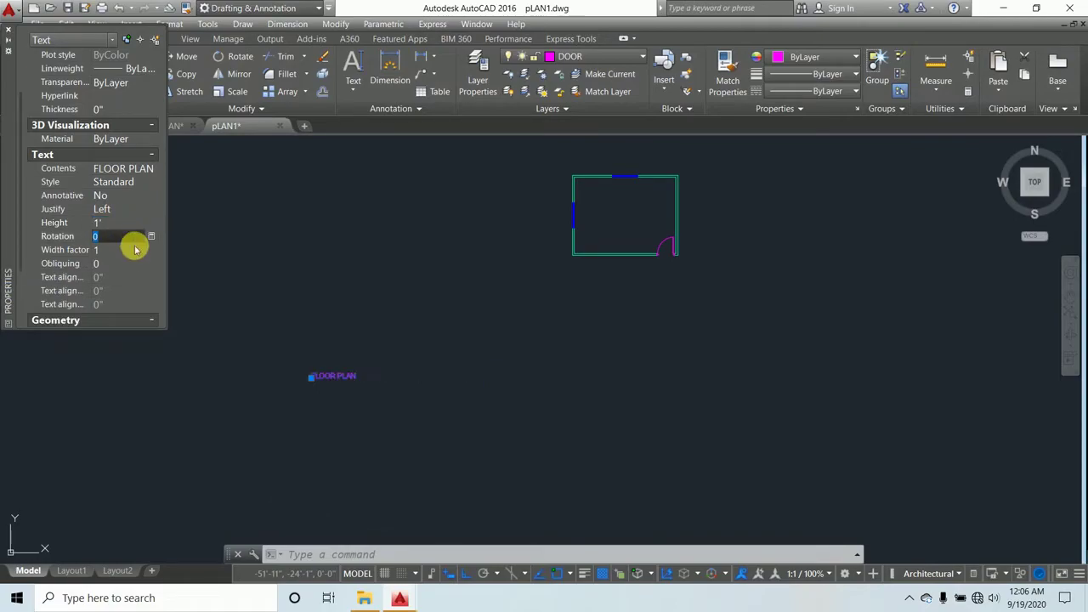
click(118, 237)
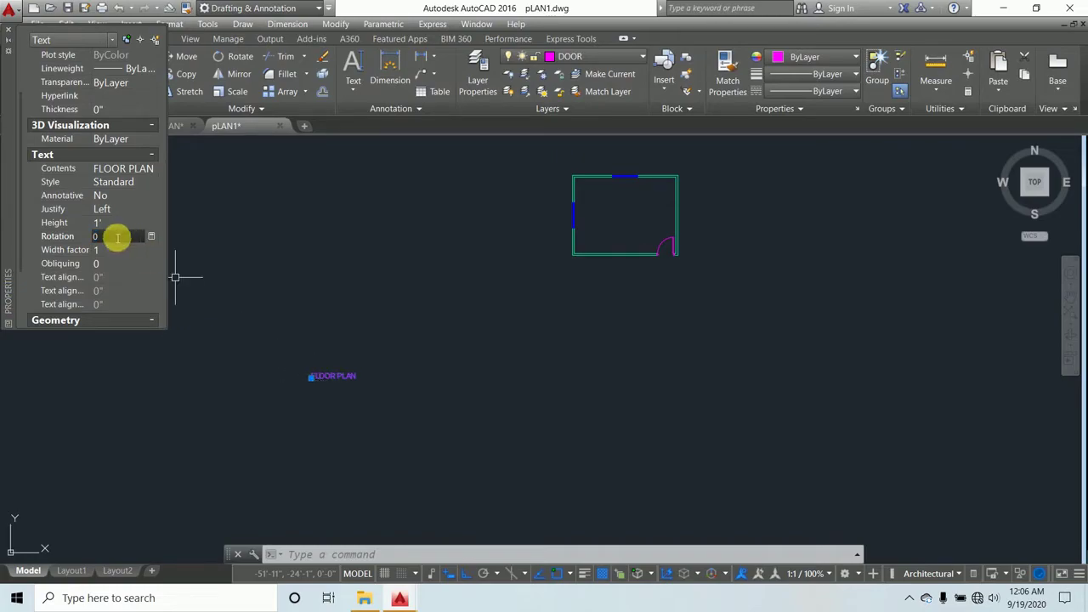
scroll(332, 364, up, 2)
key(Escape)
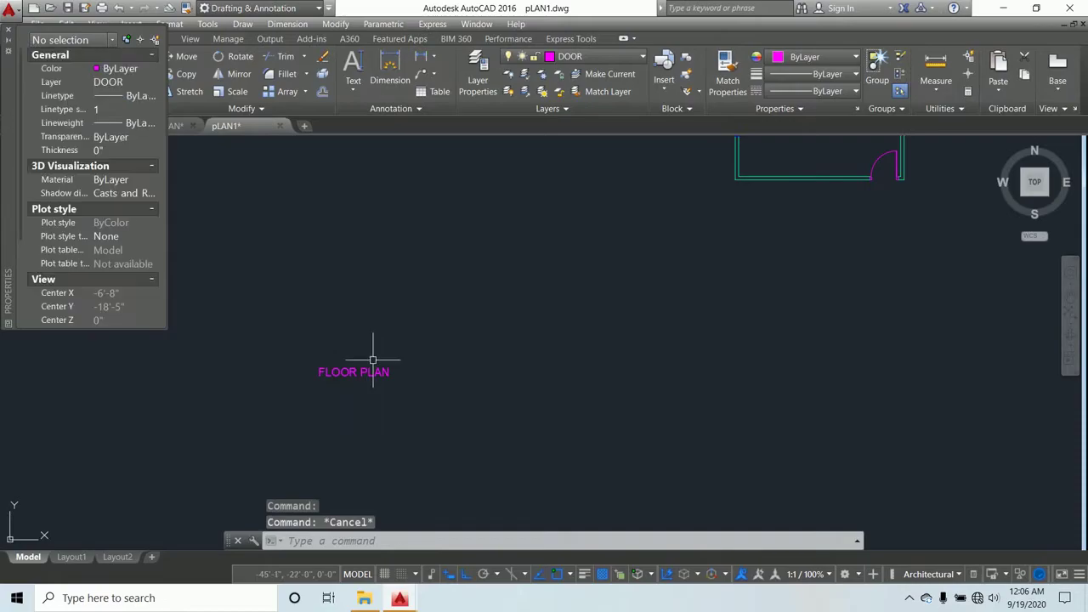
key(Escape)
click(8, 36)
Copy the FLOOR PLAN text into the upper middle of the room, about 67'-5" away at 31°, with Ortho off
mouse_move(311, 337)
middle_down()
mouse_move(260, 328)
mouse_move(238, 345)
middle_up()
scroll(360, 323, down, 3)
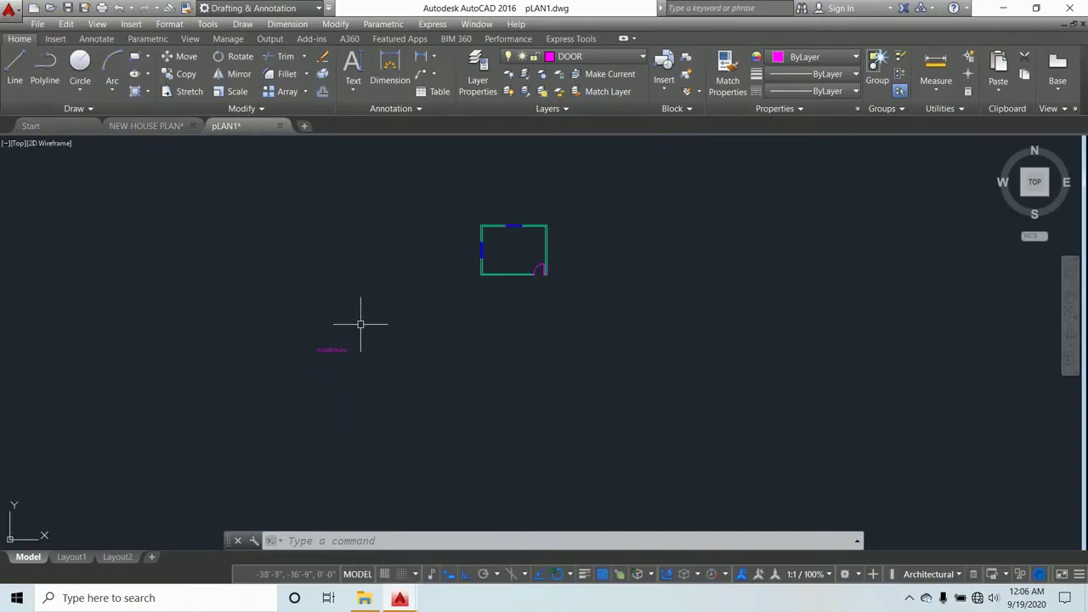
middle_drag(368, 308, 368, 293)
scroll(360, 316, up, 2)
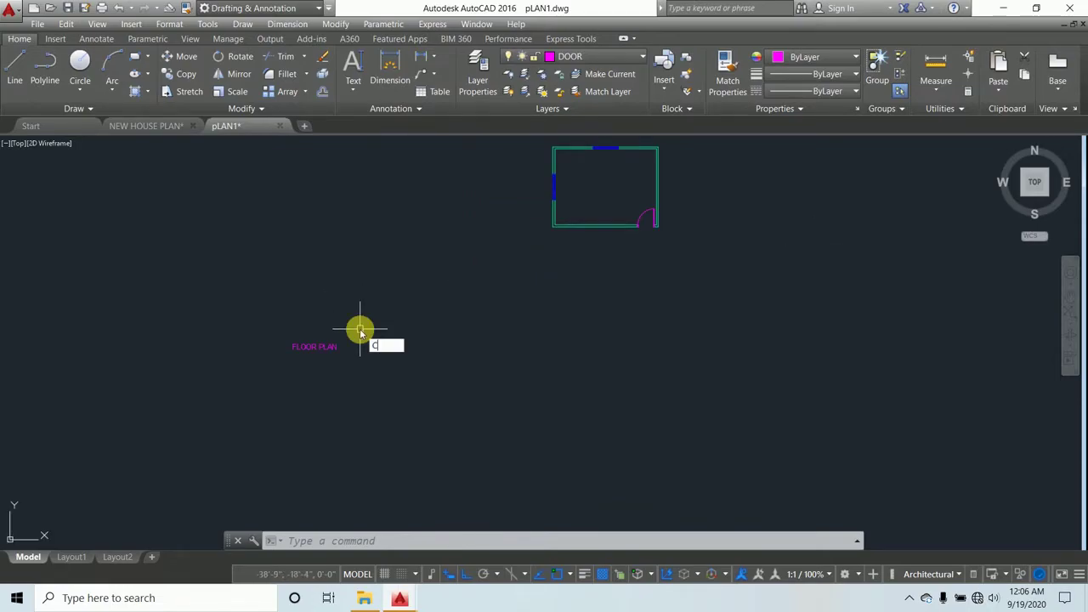
text(P)
key(Return)
click(359, 378)
click(254, 291)
scroll(284, 327, up, 6)
key(Return)
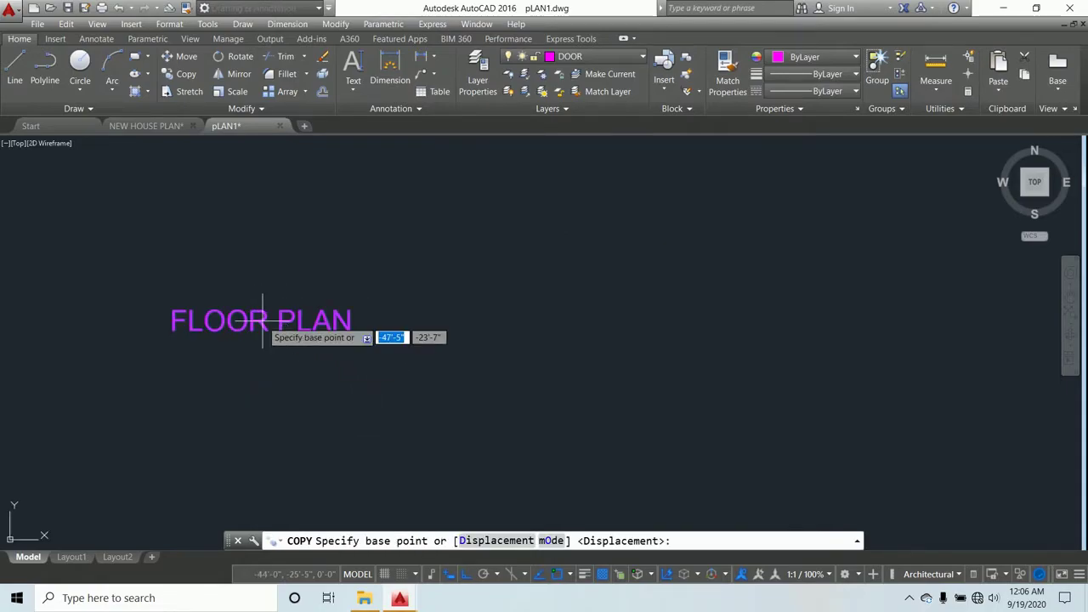
click(268, 326)
scroll(285, 335, down, 4)
scroll(429, 291, down, 3)
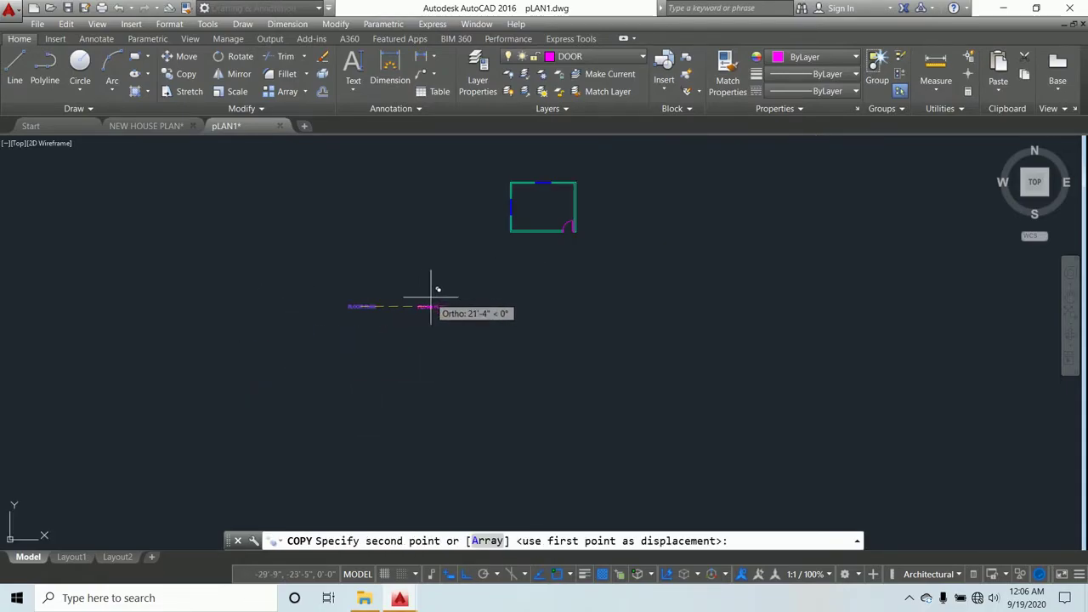
key(F8)
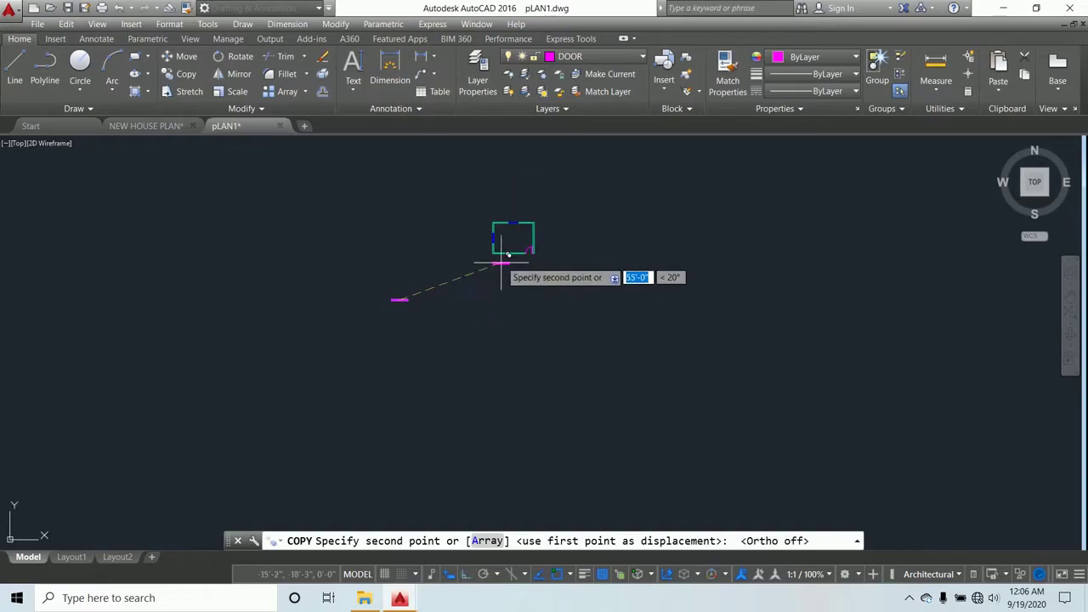
scroll(521, 233, up, 4)
scroll(537, 234, up, 2)
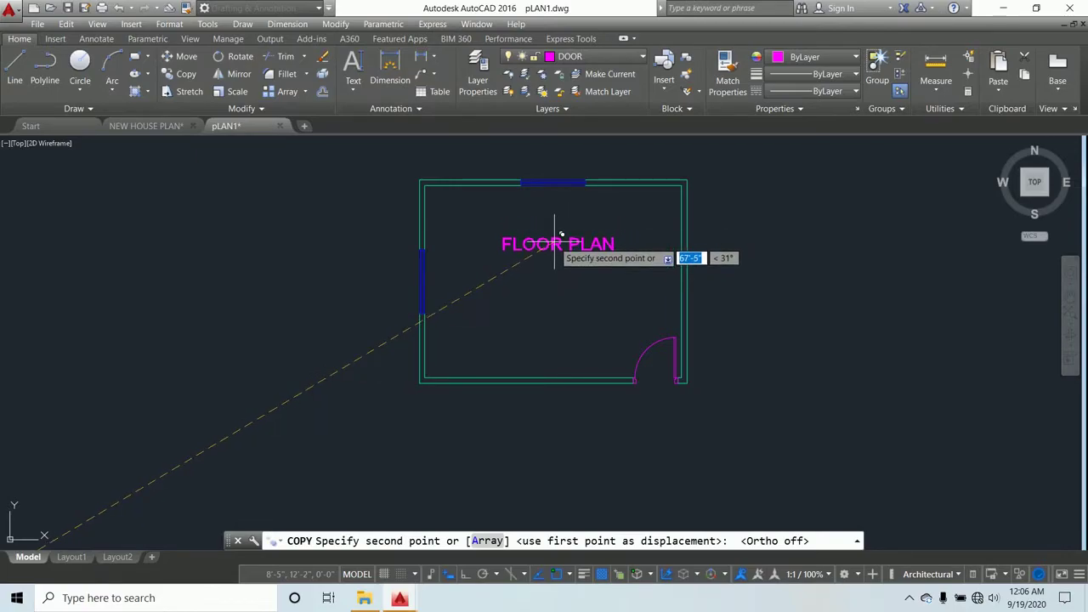
click(554, 241)
key(Return)
scroll(410, 316, down, 5)
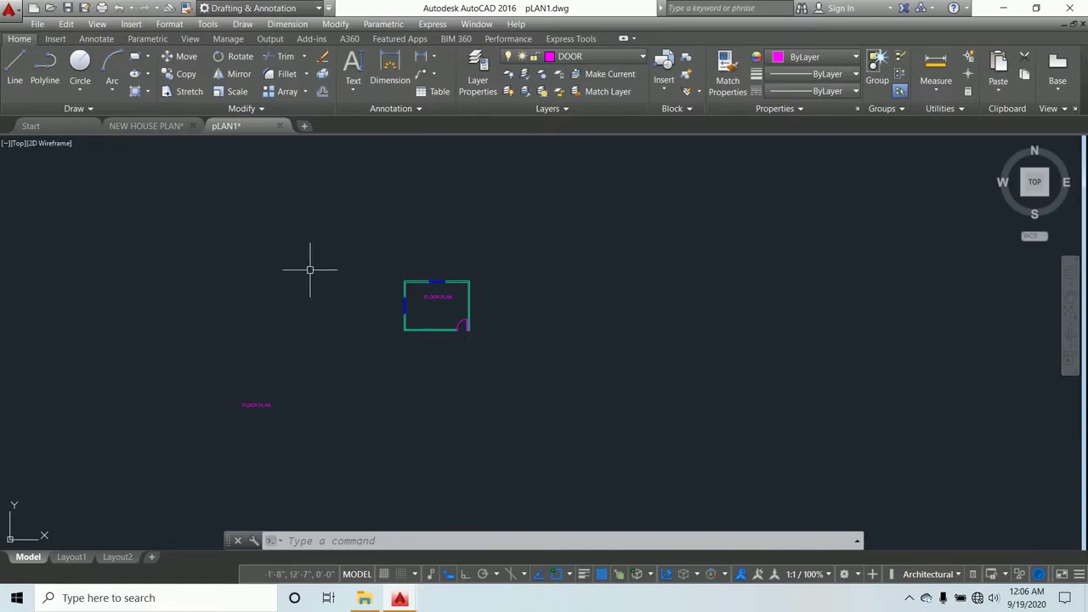
Insert the Dining Set - 36 x 72 in. block from DesignCenter's Home - Space Planner.dwg to the far left of the room, then close DesignCenter
click(56, 40)
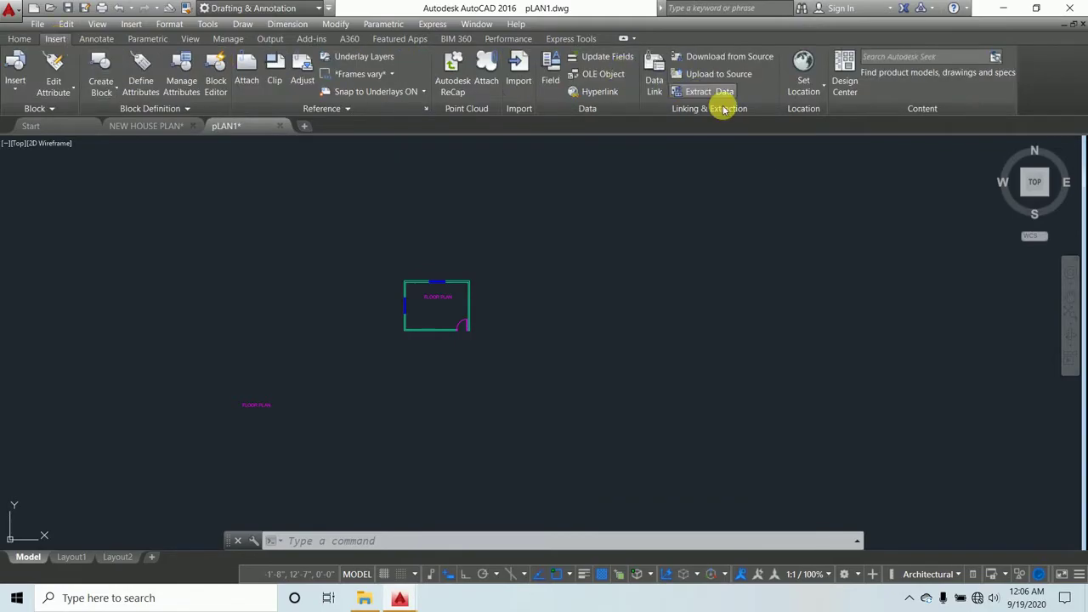
click(845, 85)
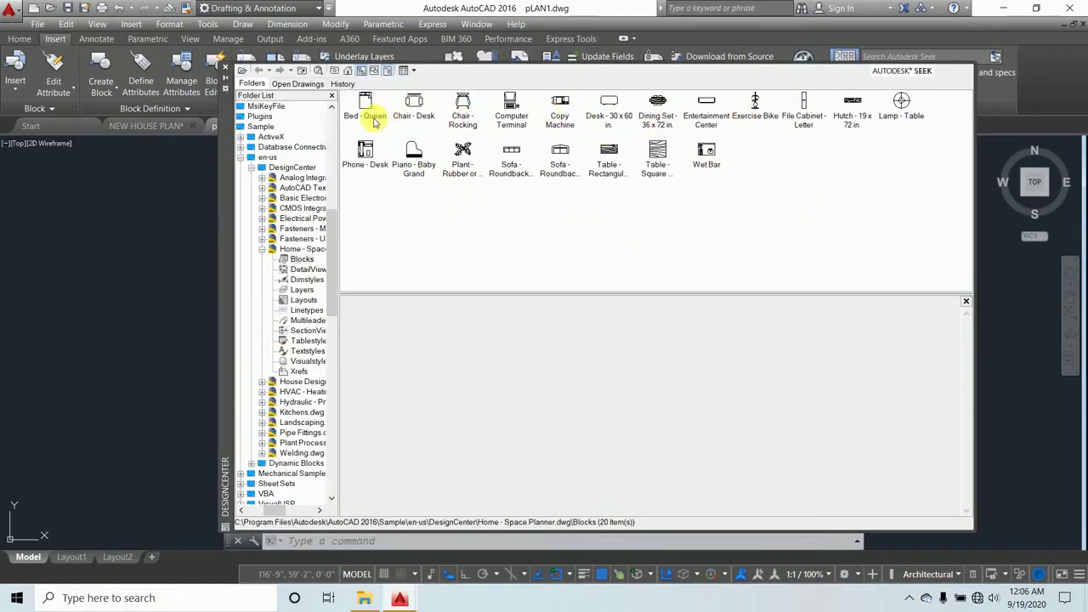
click(659, 101)
click(98, 307)
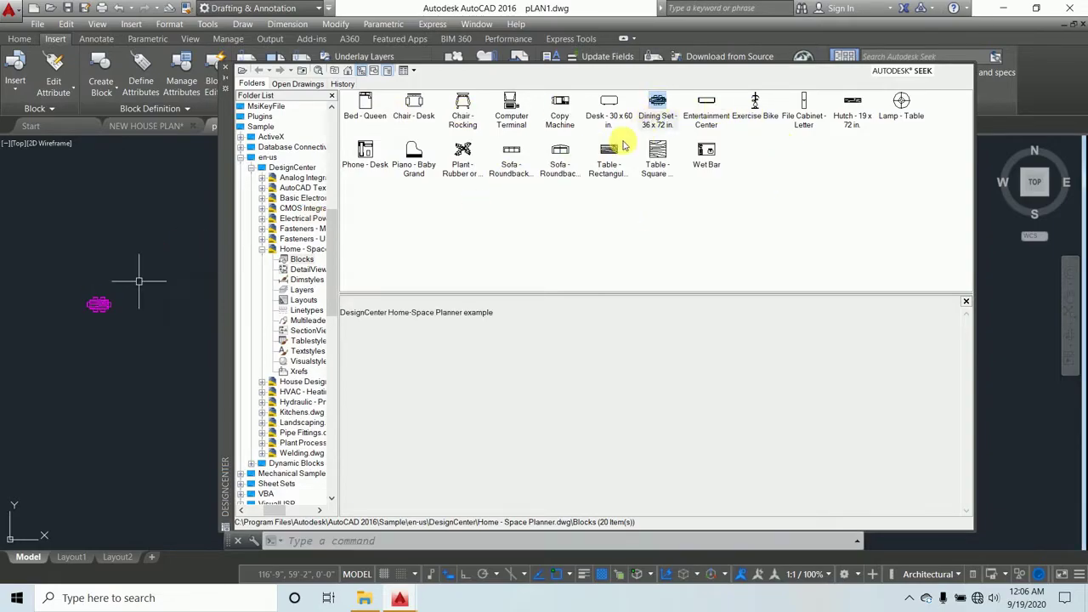
click(224, 71)
scroll(99, 297, up, 2)
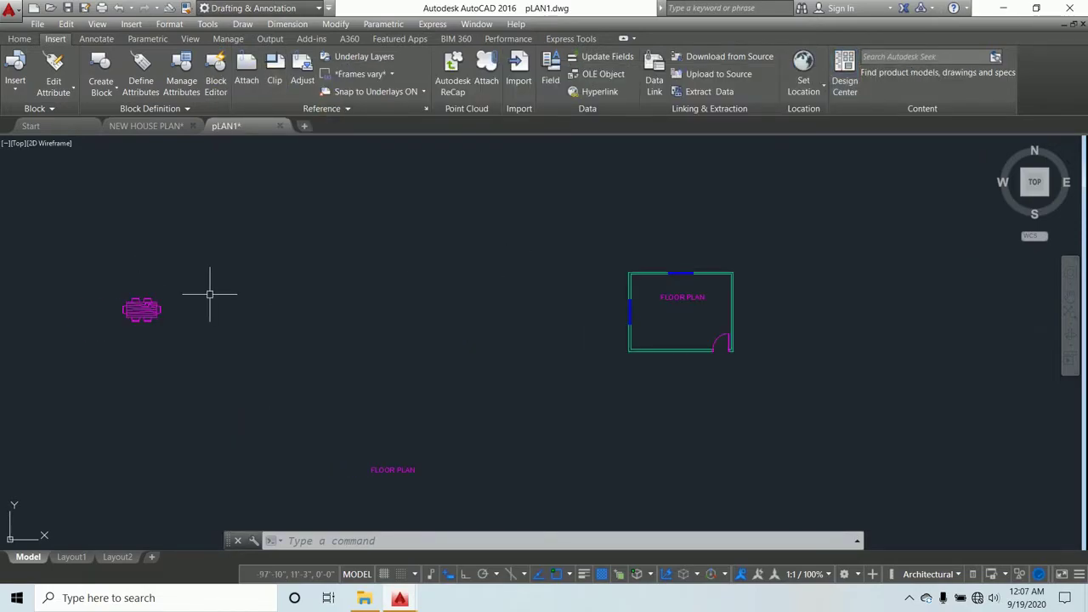
Copy the dining set into the room's lower-left area below the FLOOR PLAN text, about 103'-5" away at 358°
text(o)
key(Return)
click(140, 308)
key(Return)
click(136, 307)
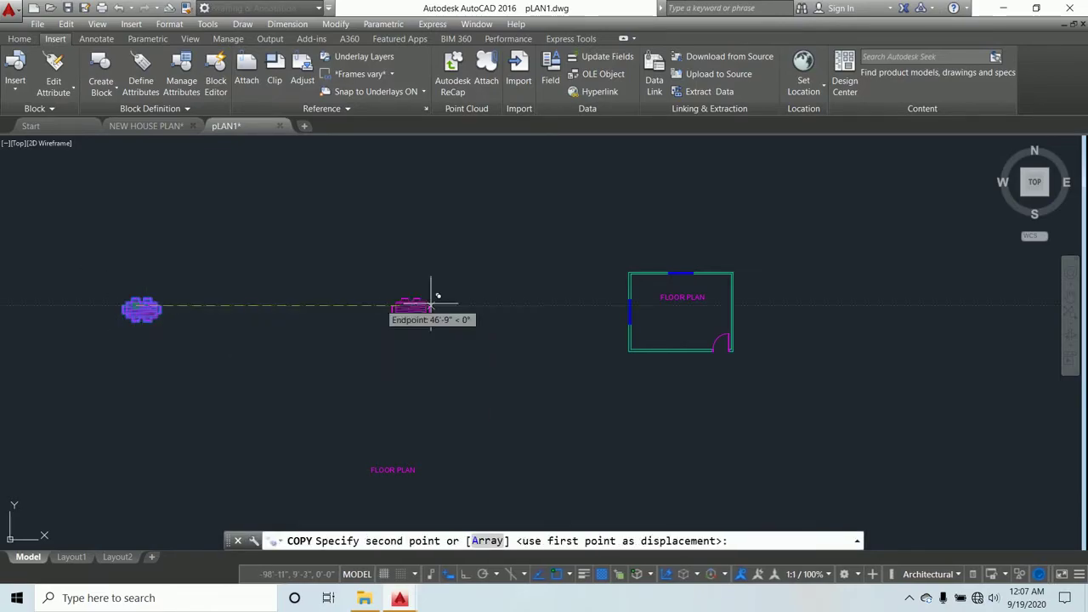
scroll(671, 340, up, 5)
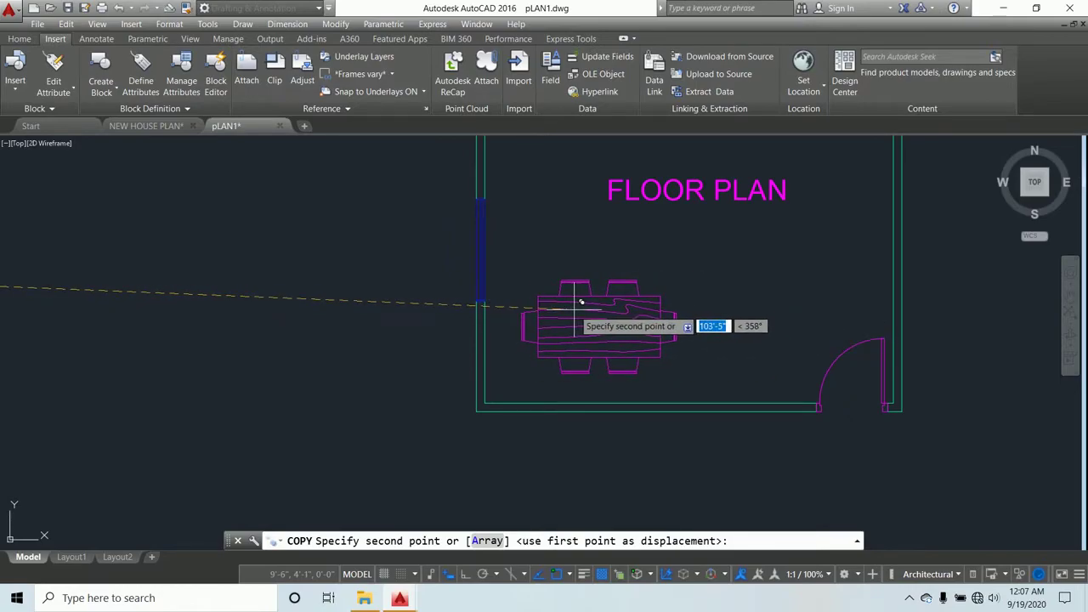
click(576, 307)
scroll(583, 311, down, 5)
key(Escape)
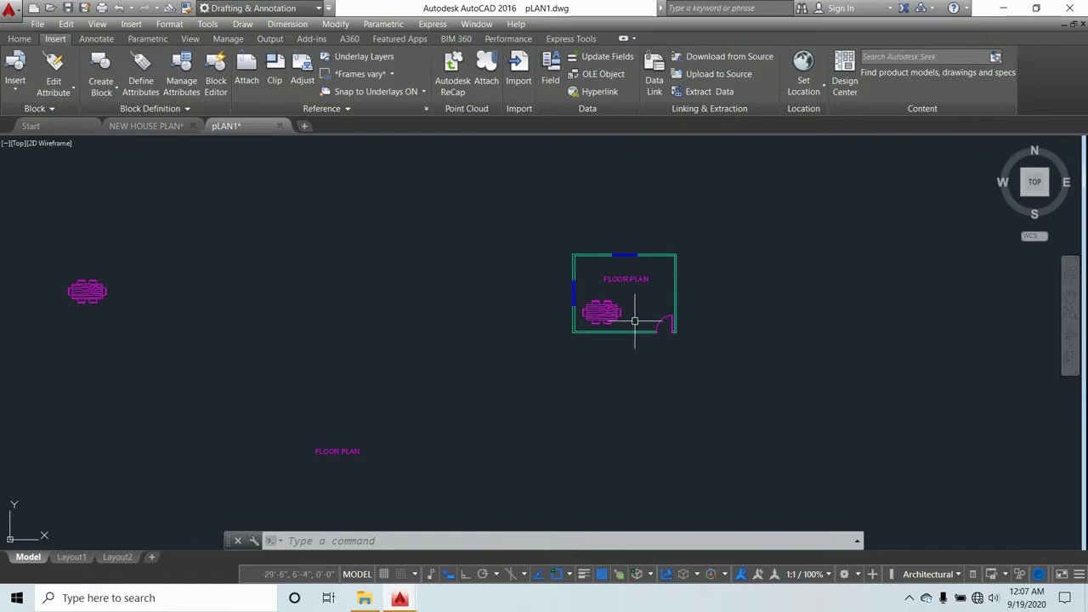
Assign the dining set inside the room to the Defpoints layer and clear the selection
click(607, 314)
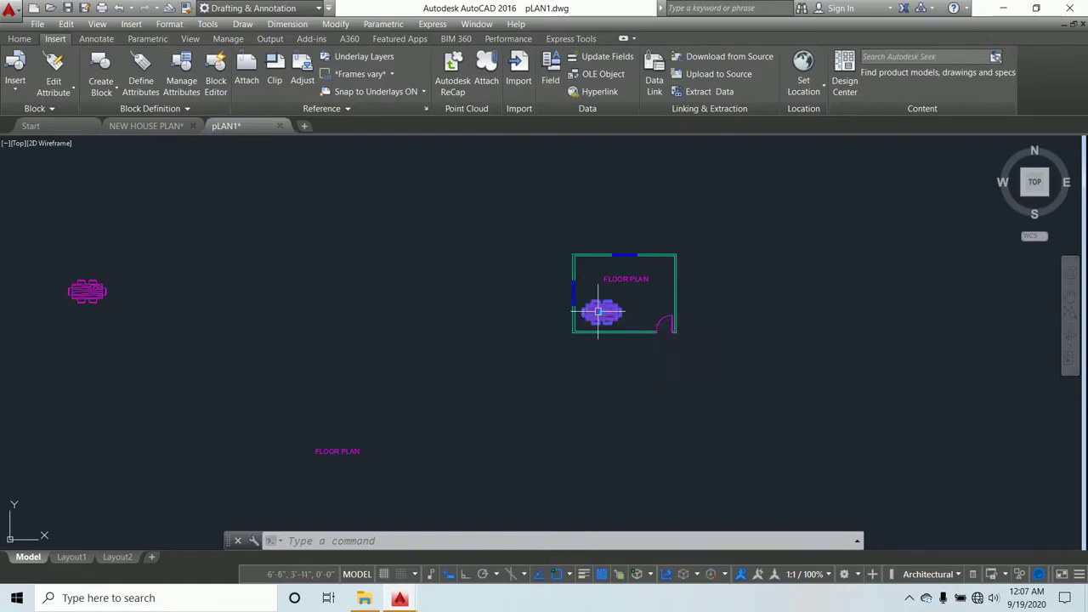
click(19, 39)
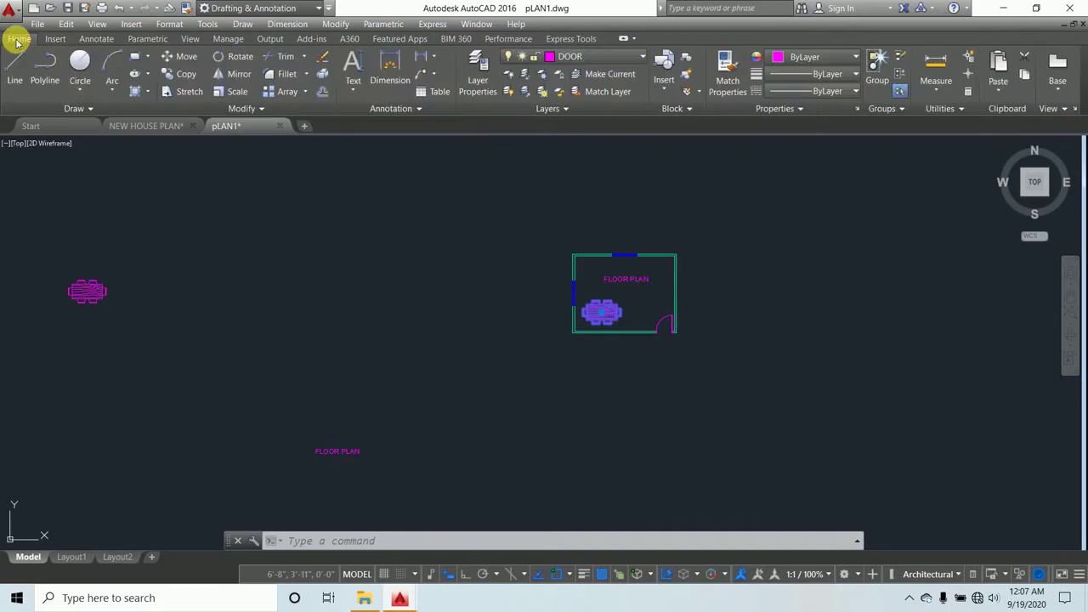
click(635, 57)
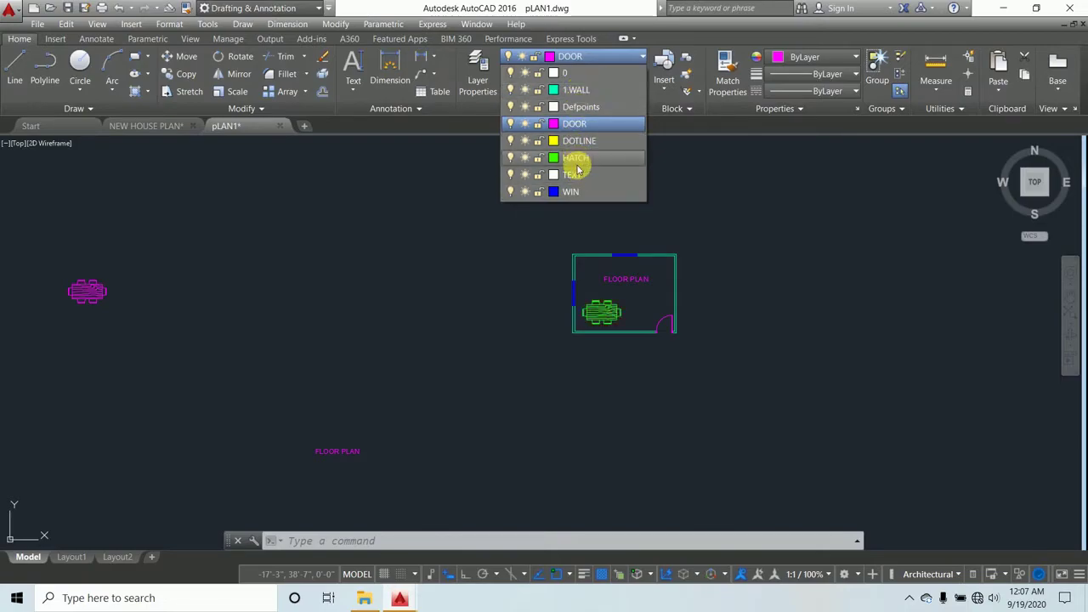
click(579, 109)
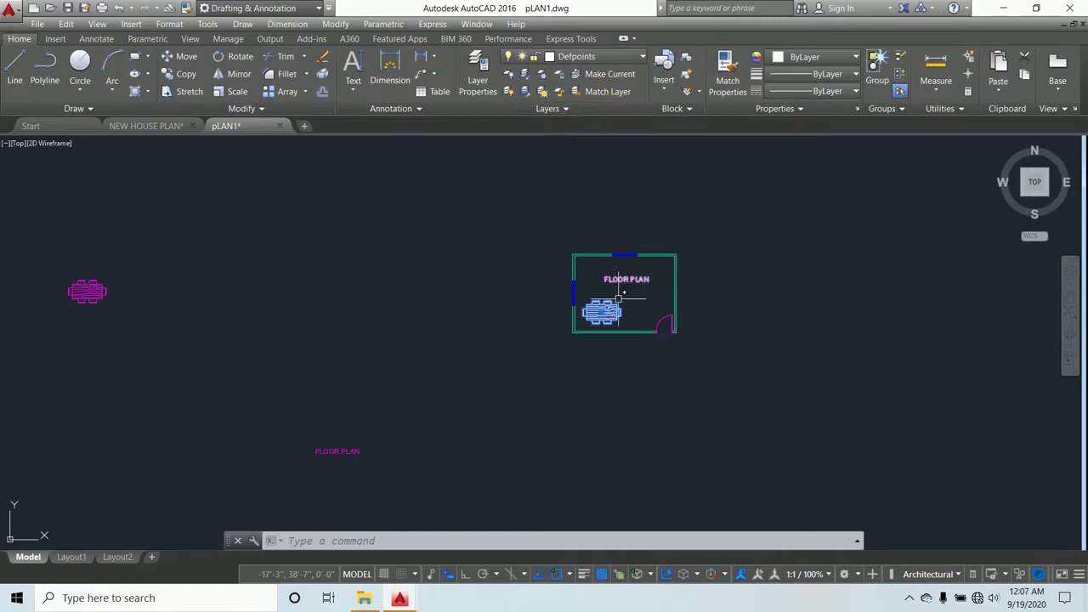
key(Escape)
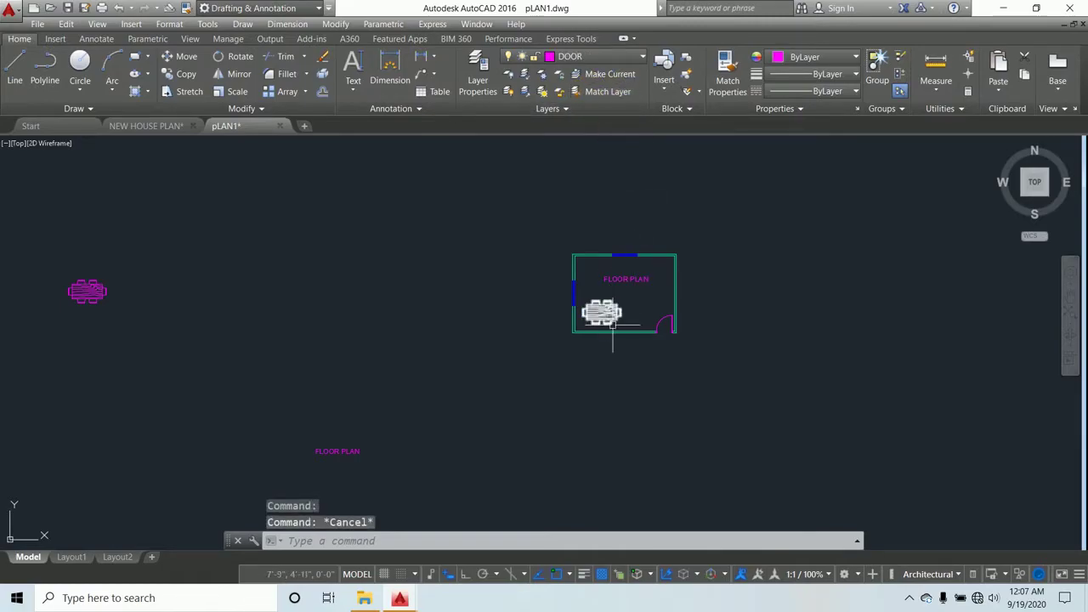
scroll(612, 311, up, 4)
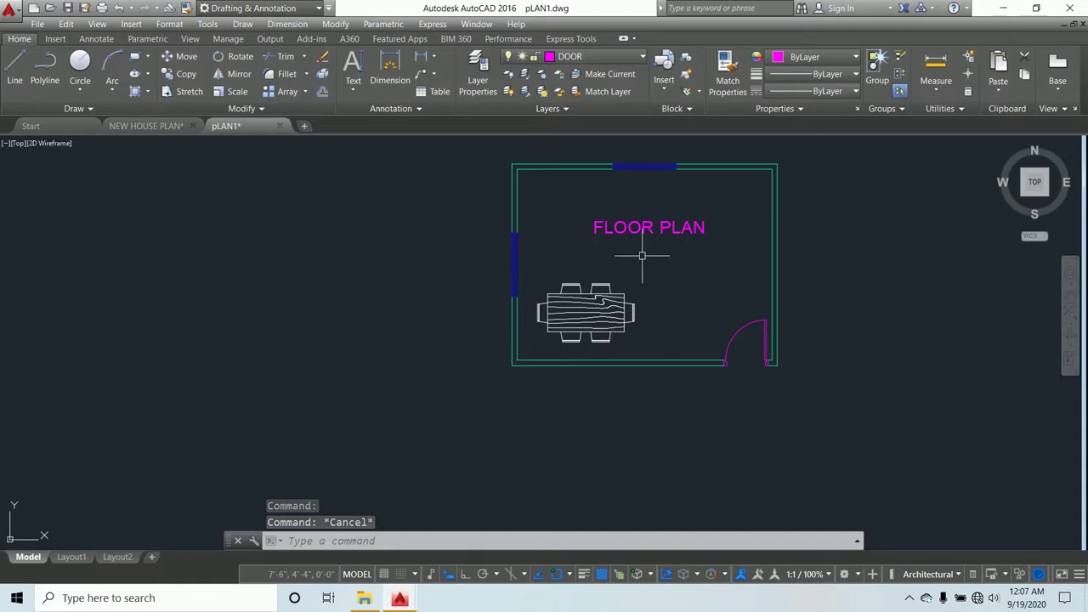
key(Escape)
Try to freeze the DOOR layer while it is the current layer
click(640, 57)
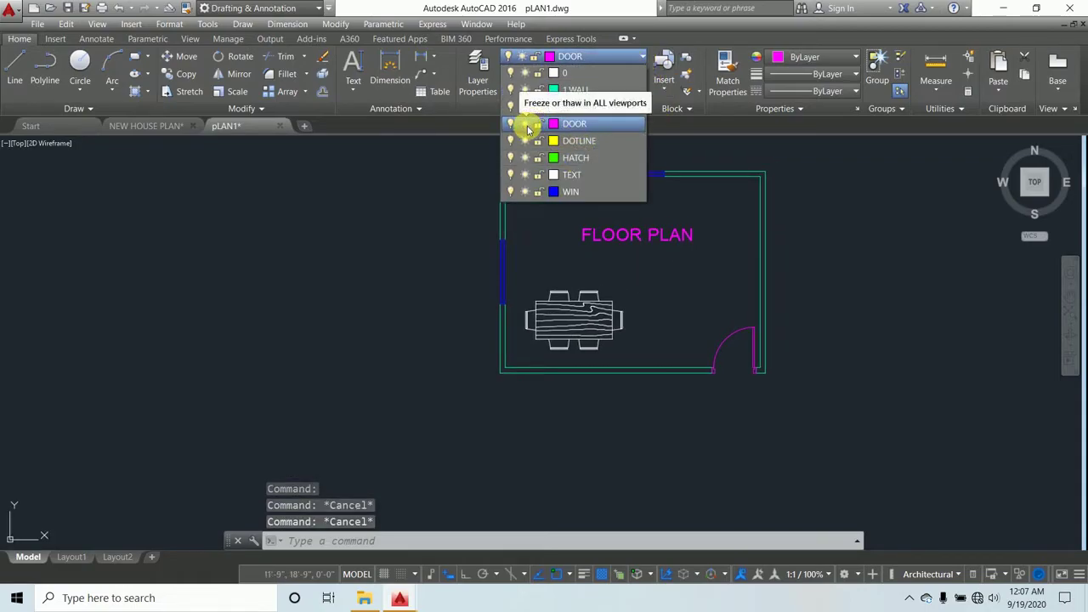
click(528, 128)
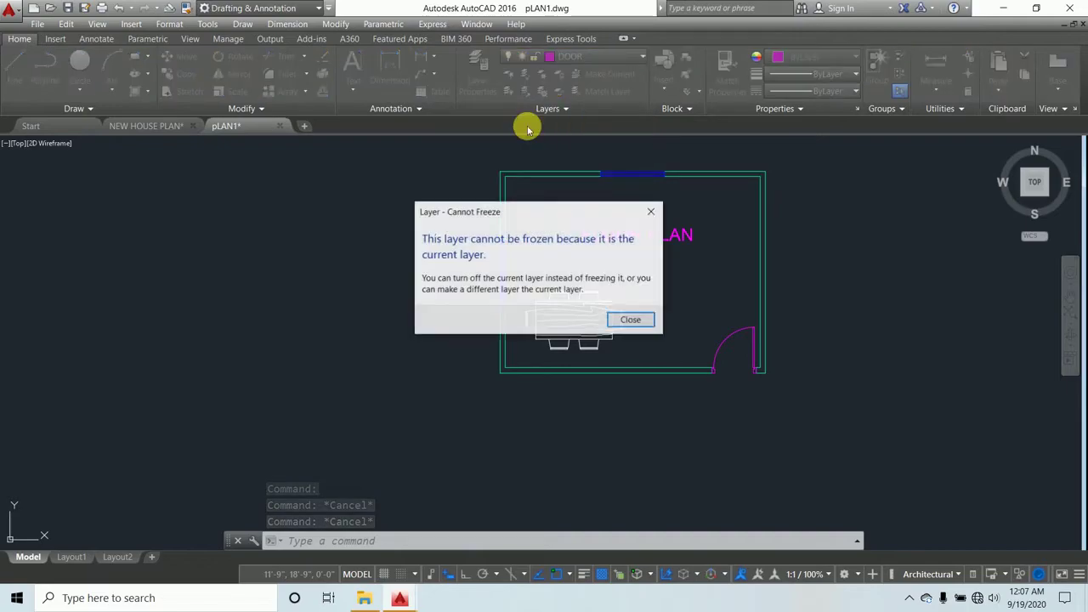
click(651, 207)
Make layer 0 current, and freeze and thaw the DOOR layer to test its visibility
click(638, 57)
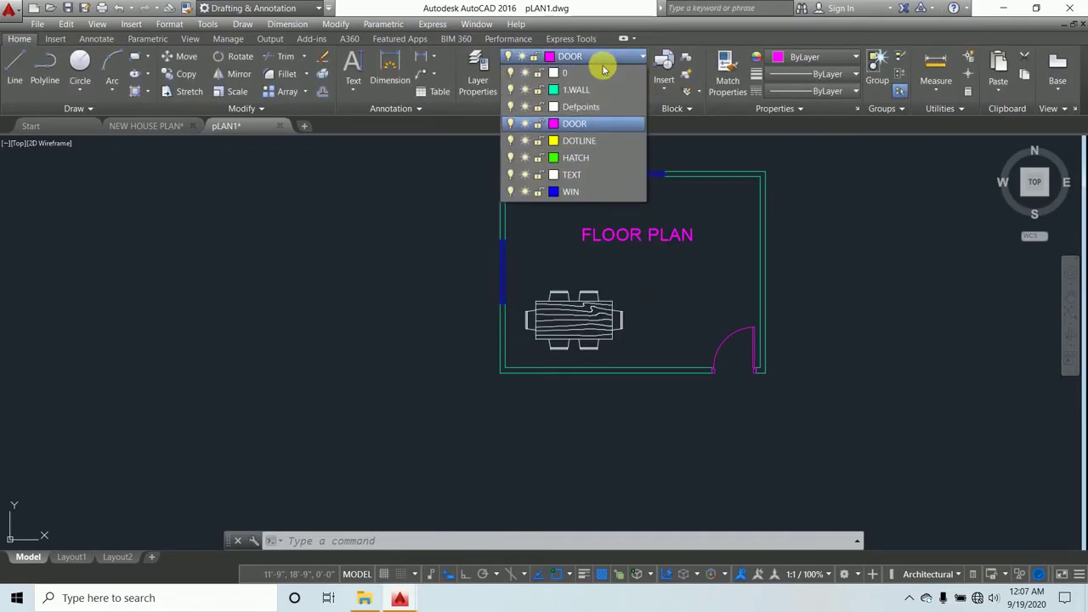
click(607, 64)
click(607, 59)
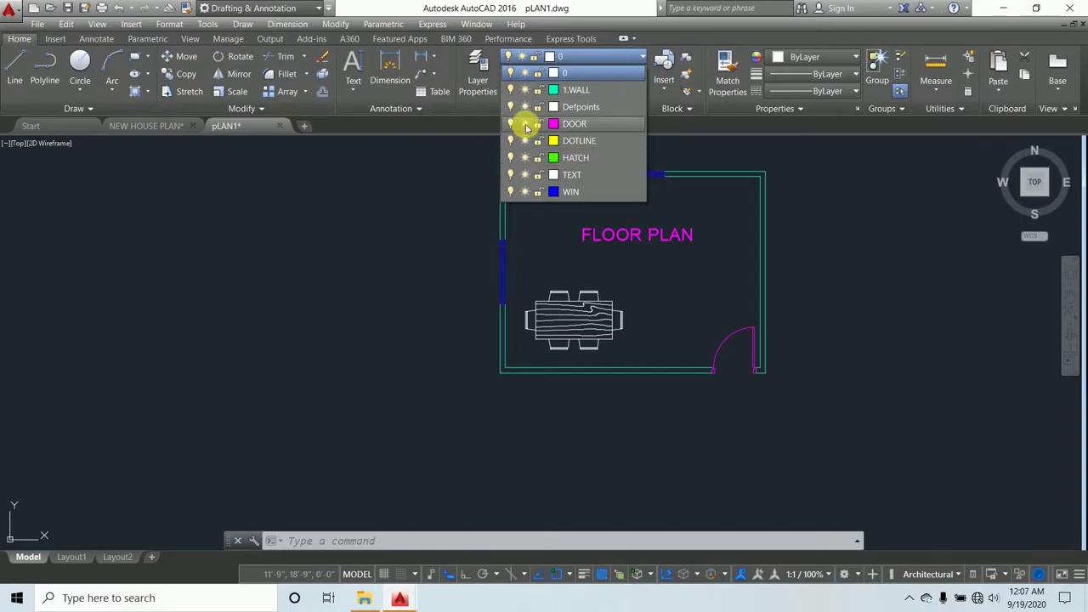
click(525, 125)
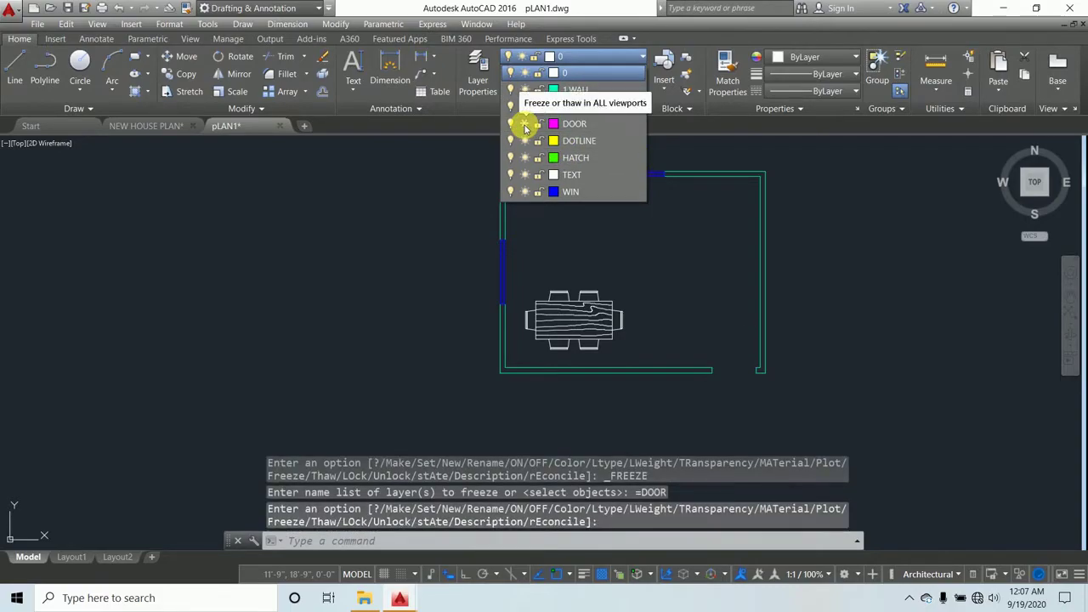
click(524, 125)
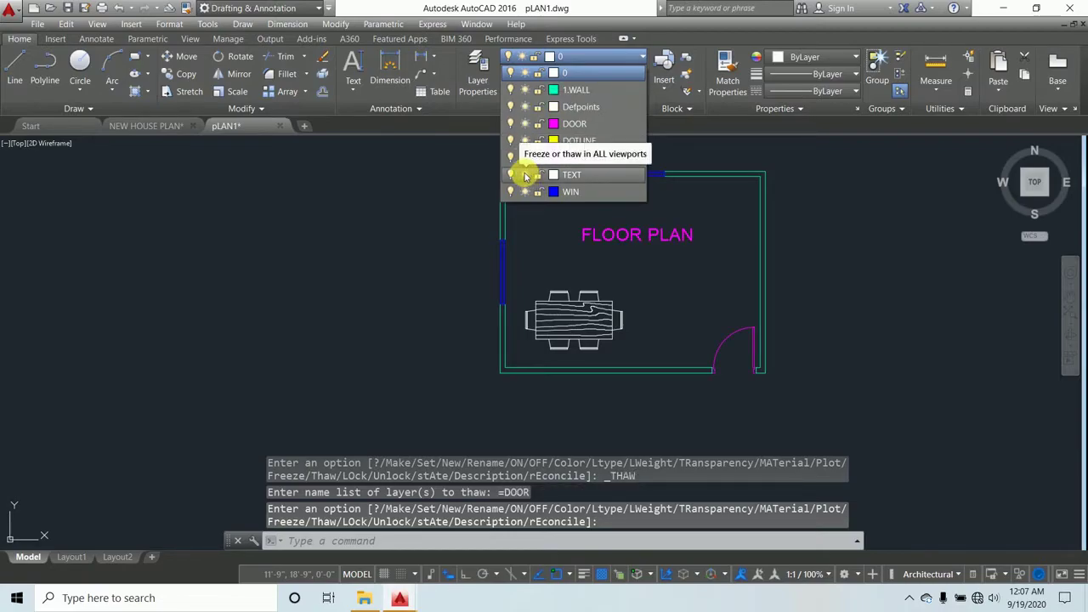
click(701, 157)
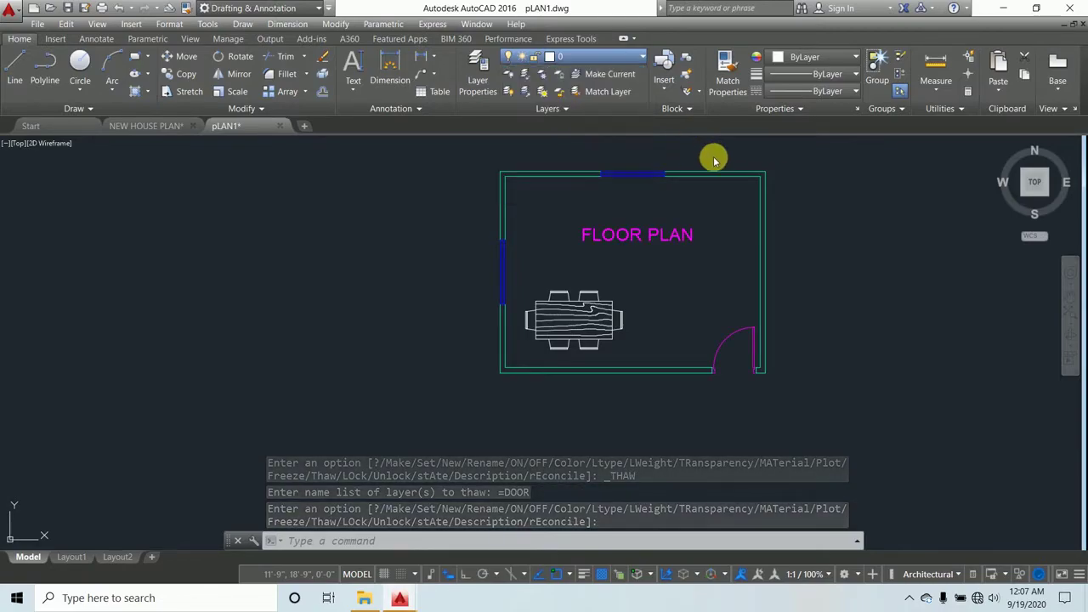
key(Escape)
Assign the FLOOR PLAN text inside the room to the TEXT layer and check its layer assignment
click(629, 234)
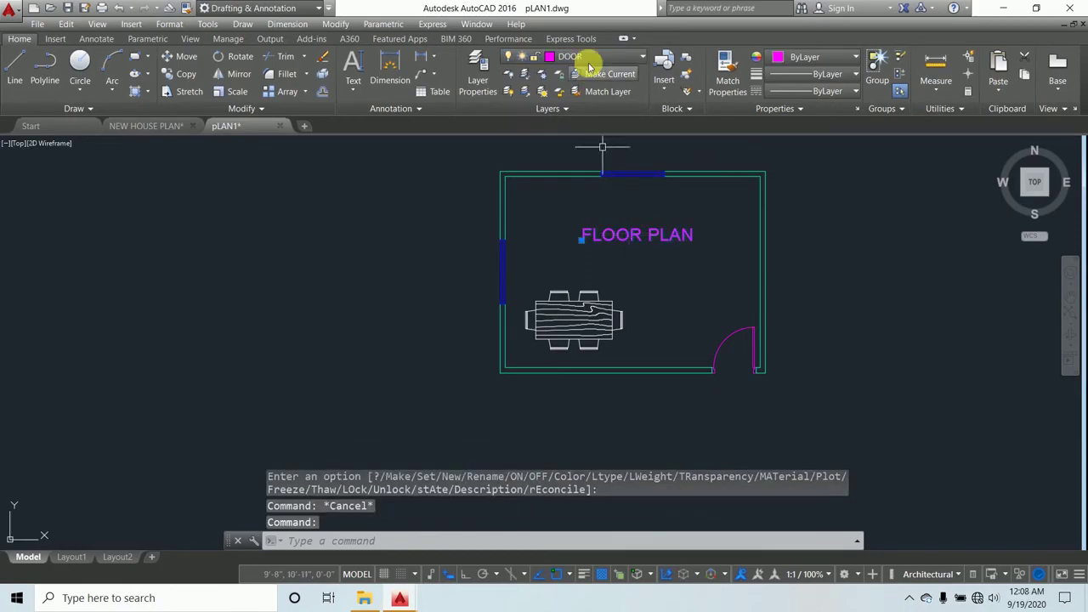
click(623, 56)
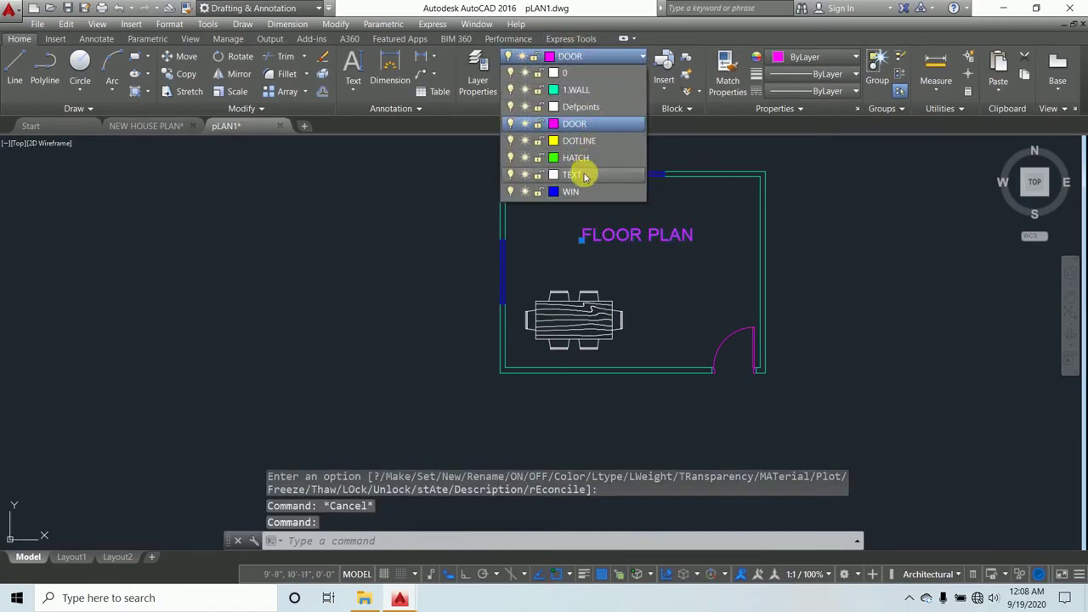
click(576, 176)
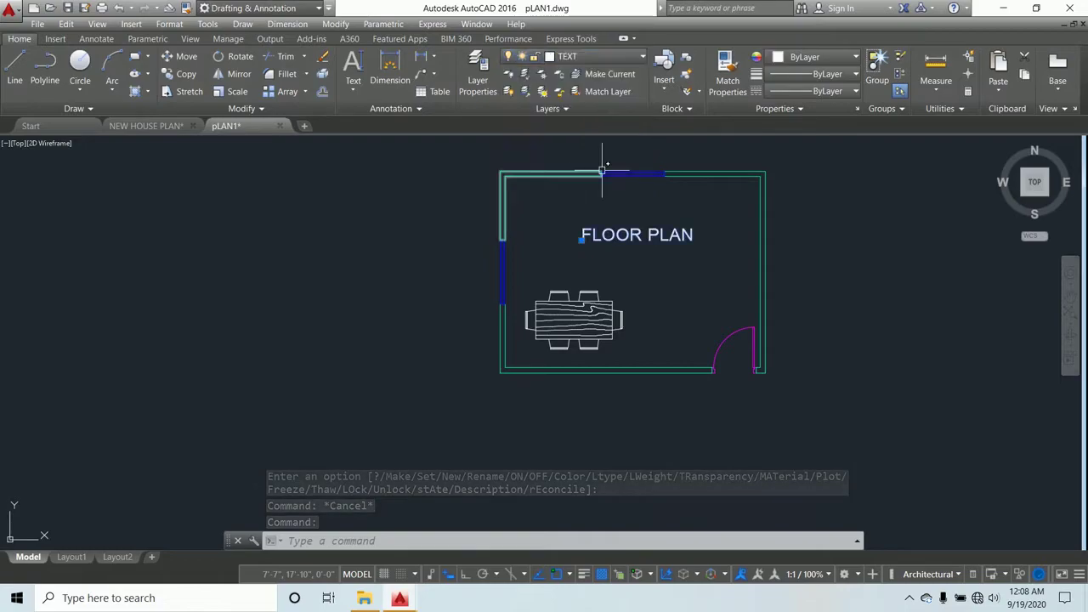
key(Escape)
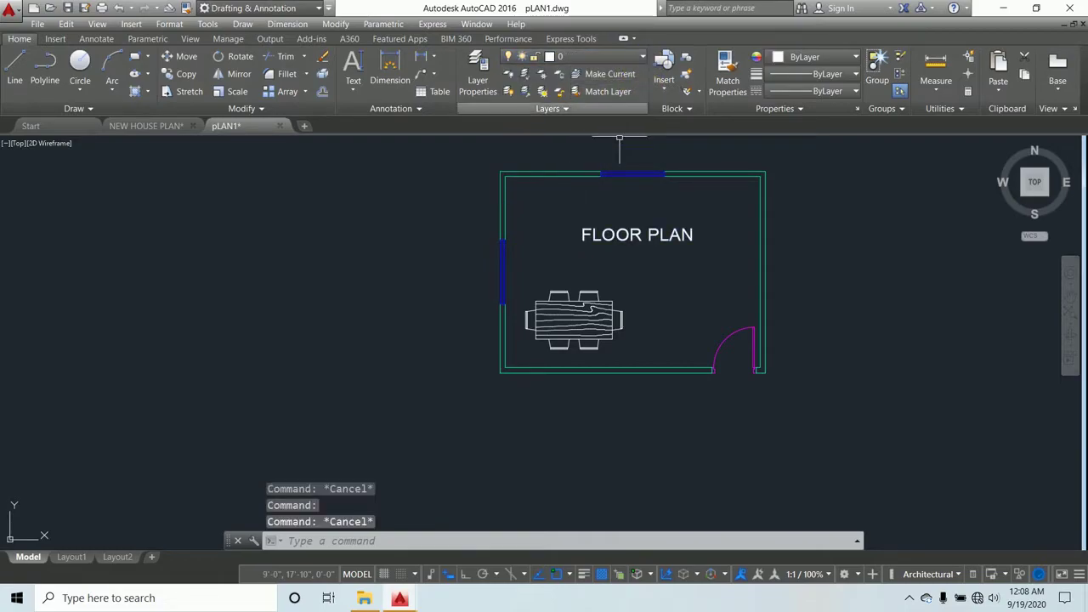
click(637, 235)
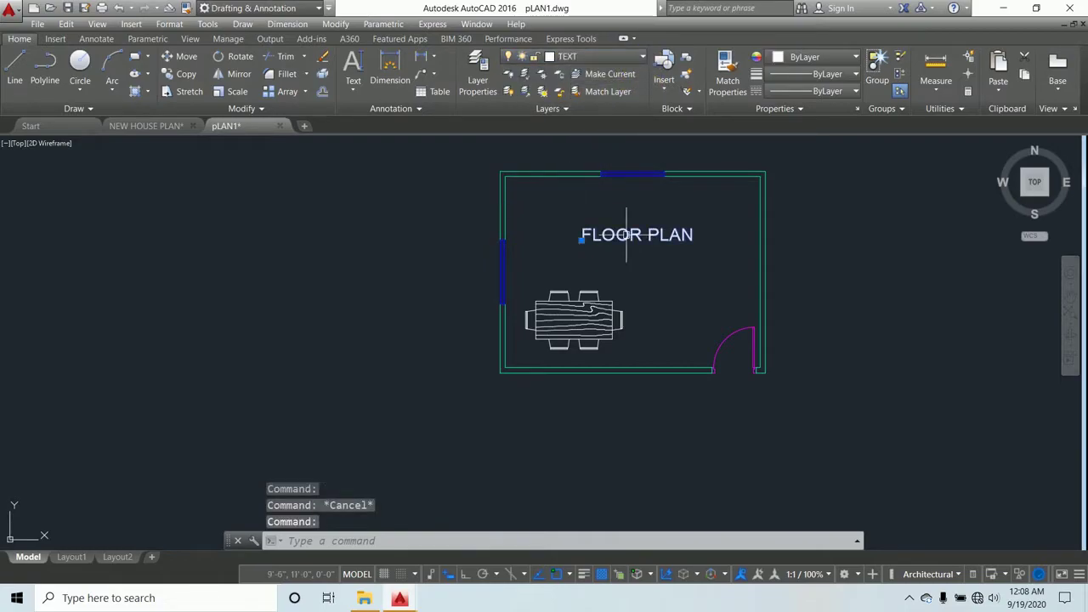
key(Escape)
Freeze the TEXT layer while keeping layer 0 current
click(643, 56)
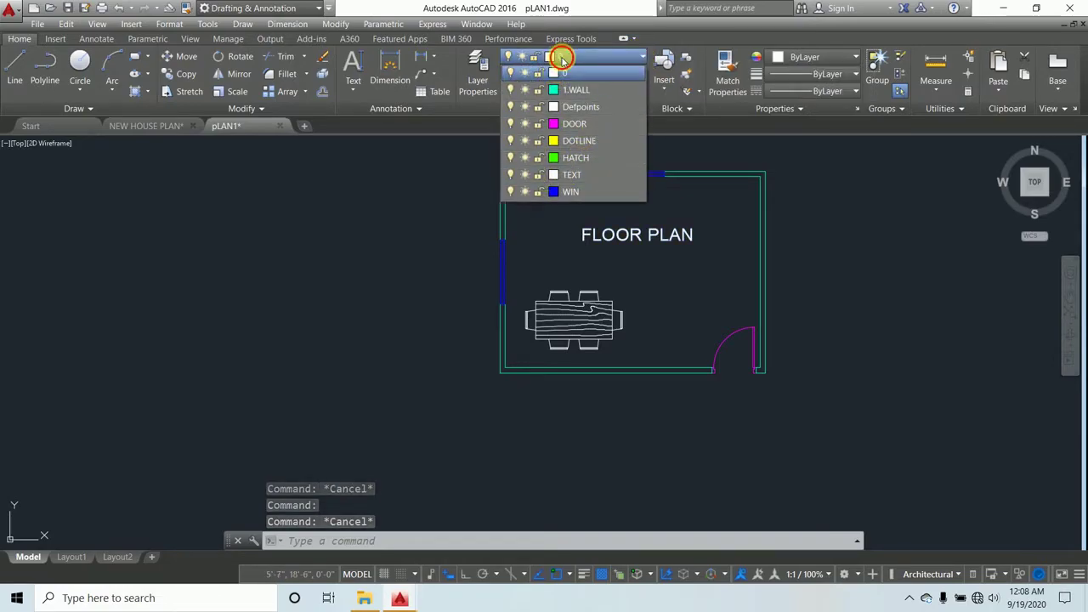
click(565, 71)
click(597, 64)
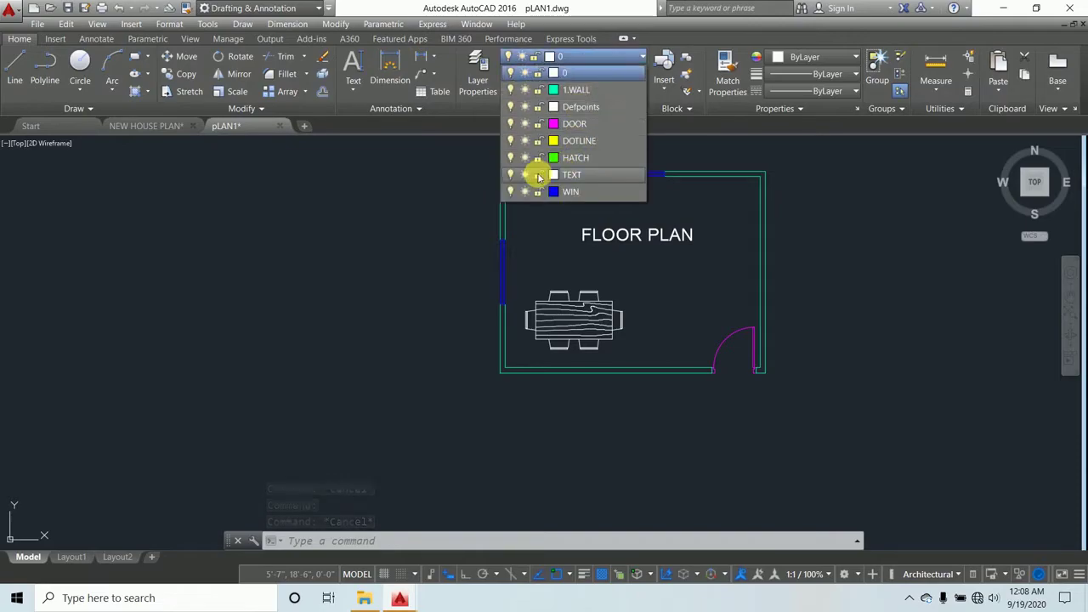
click(525, 174)
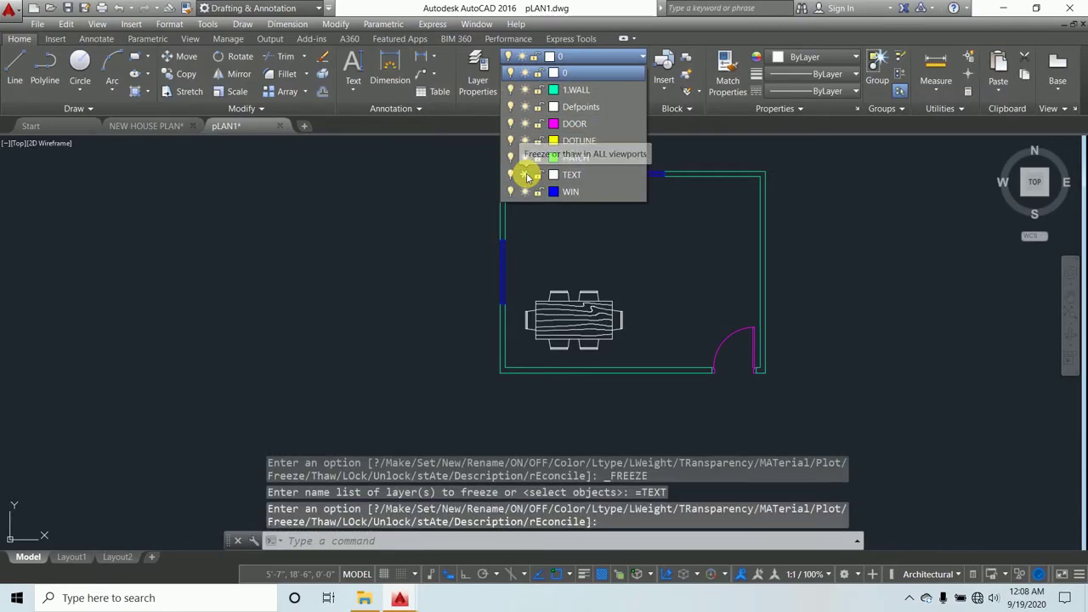
Thaw the TEXT layer, and turn it off and back on to test its visibility
click(523, 176)
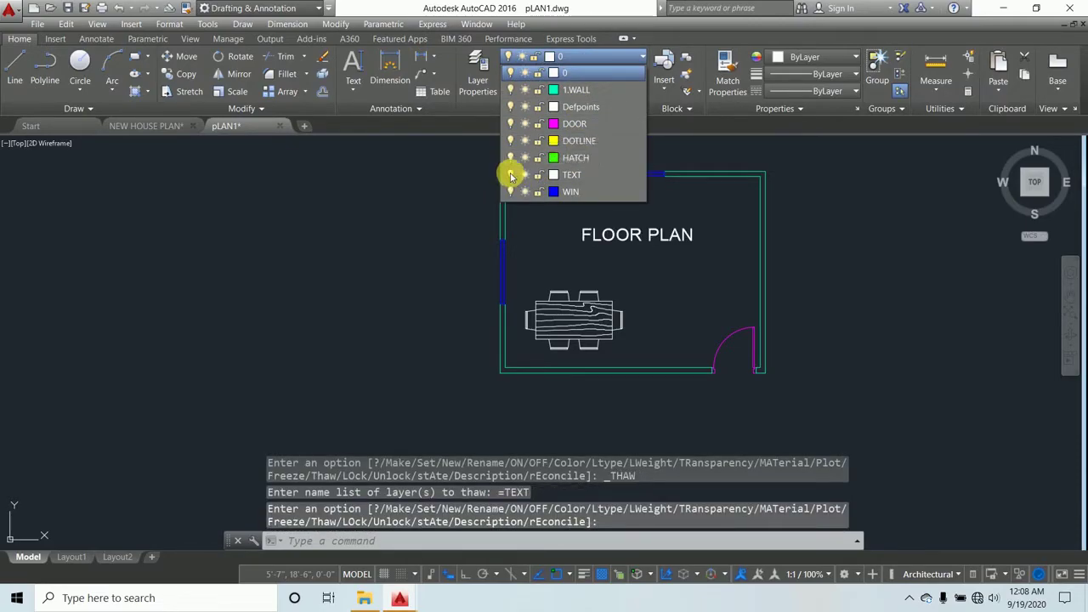
click(511, 175)
click(511, 175)
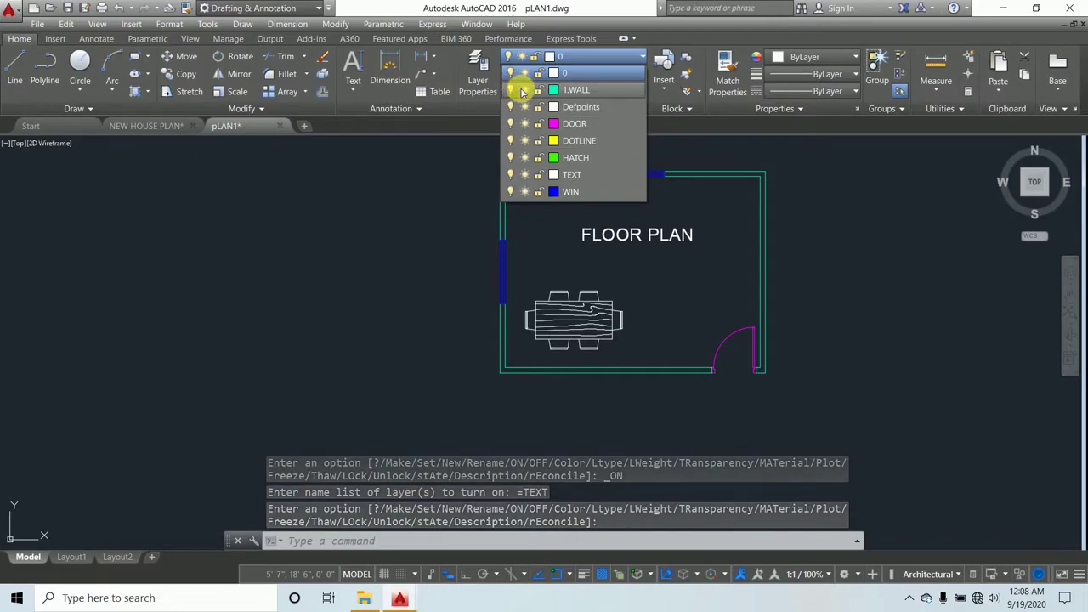
Freeze and thaw the 1.WALL layer to test the visibility of the walls
click(524, 90)
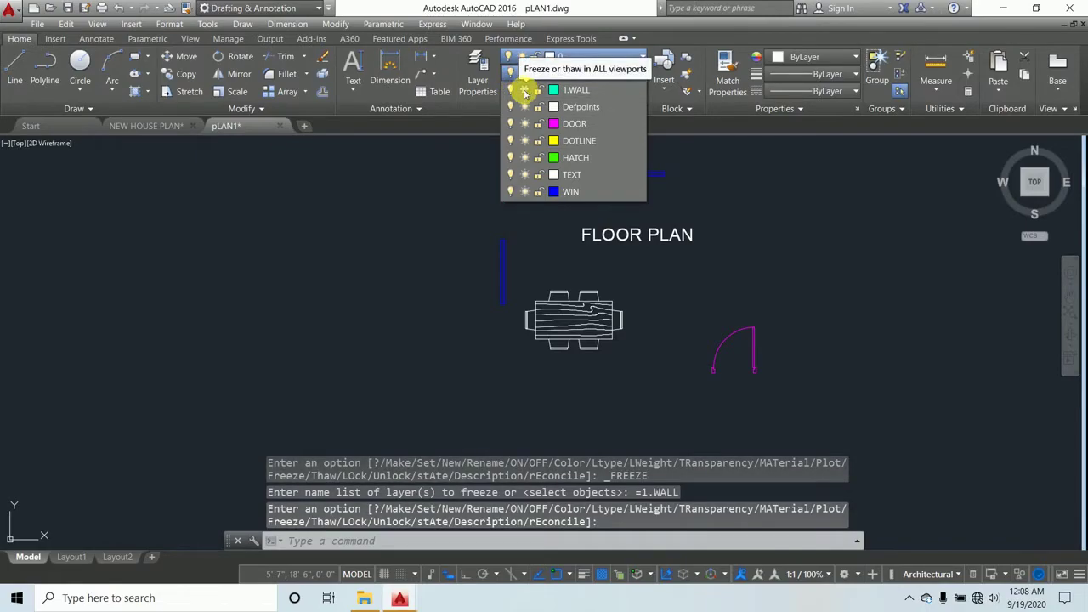
click(524, 90)
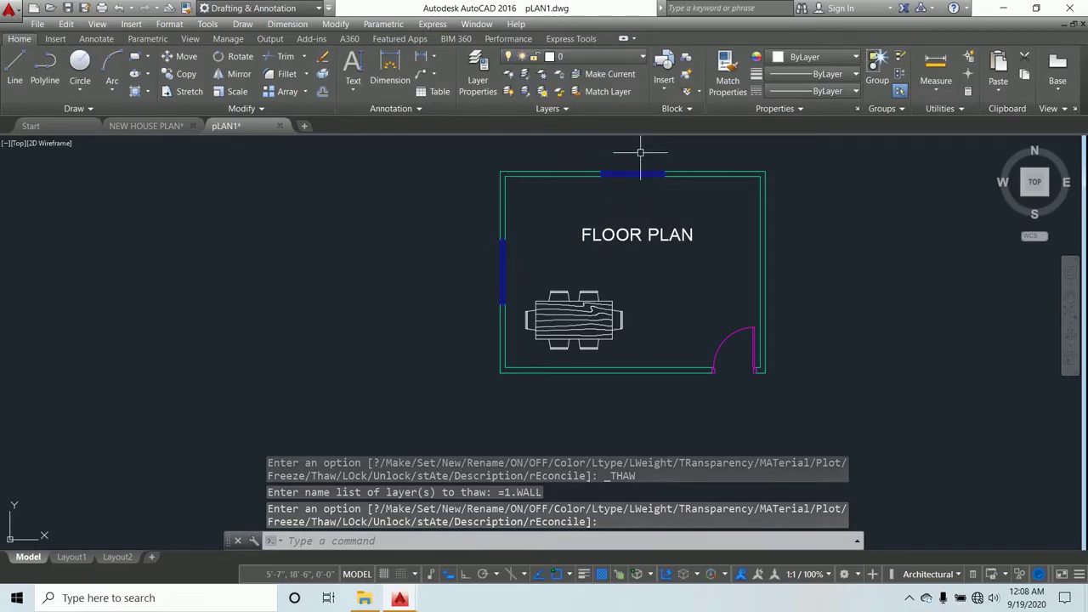
scroll(640, 152, down, 2)
scroll(598, 219, up, 2)
key(Escape)
key(Escape)
key(Escape)
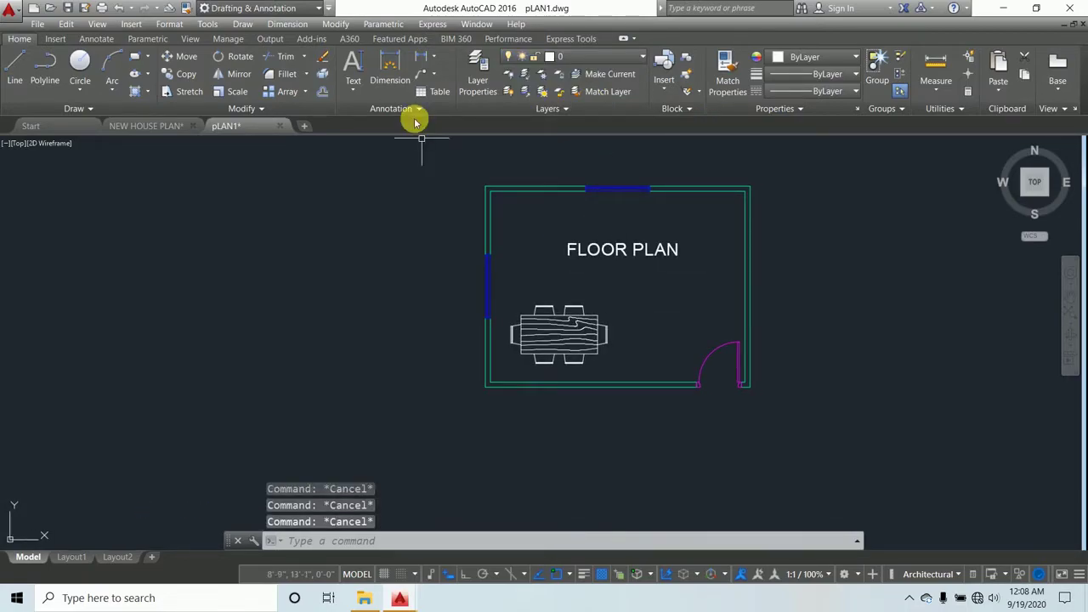
Rename the Defpoints layer to fARNICHER in the layer properties and toggle its plot setting
click(479, 80)
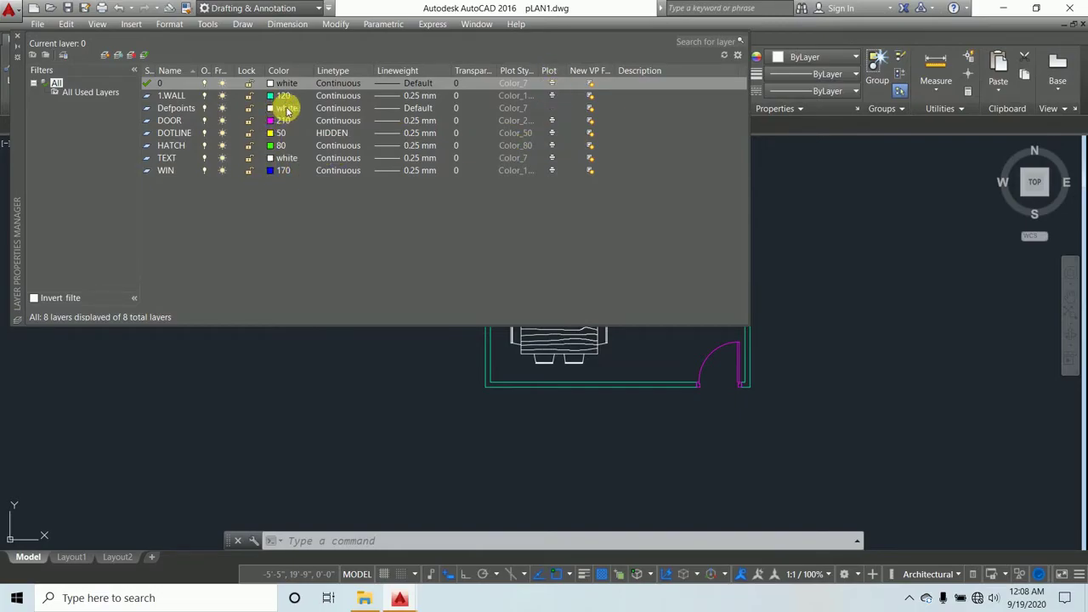
click(184, 112)
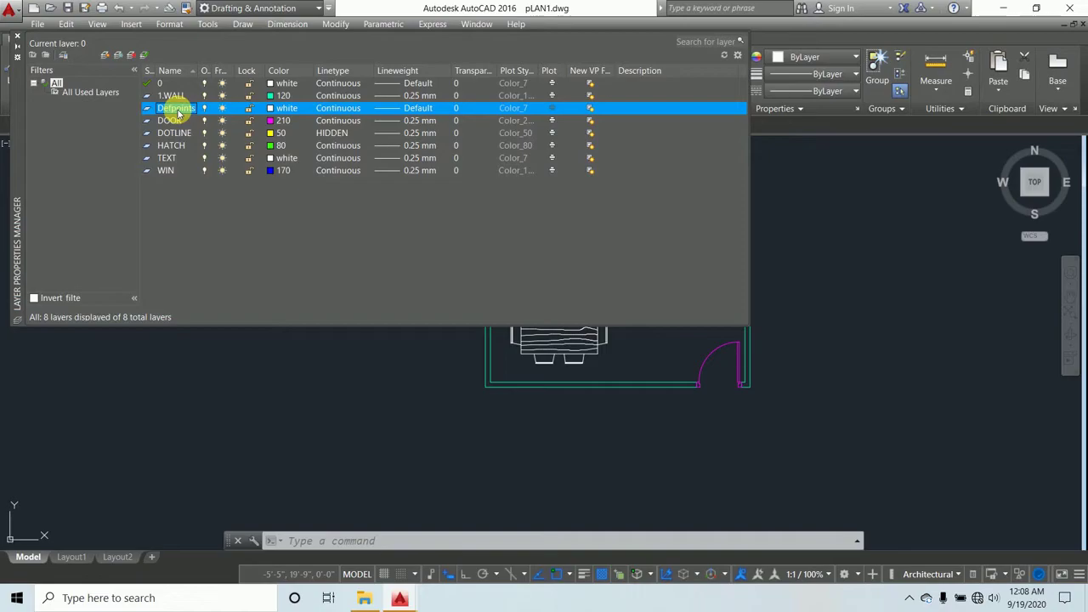
right_click(178, 112)
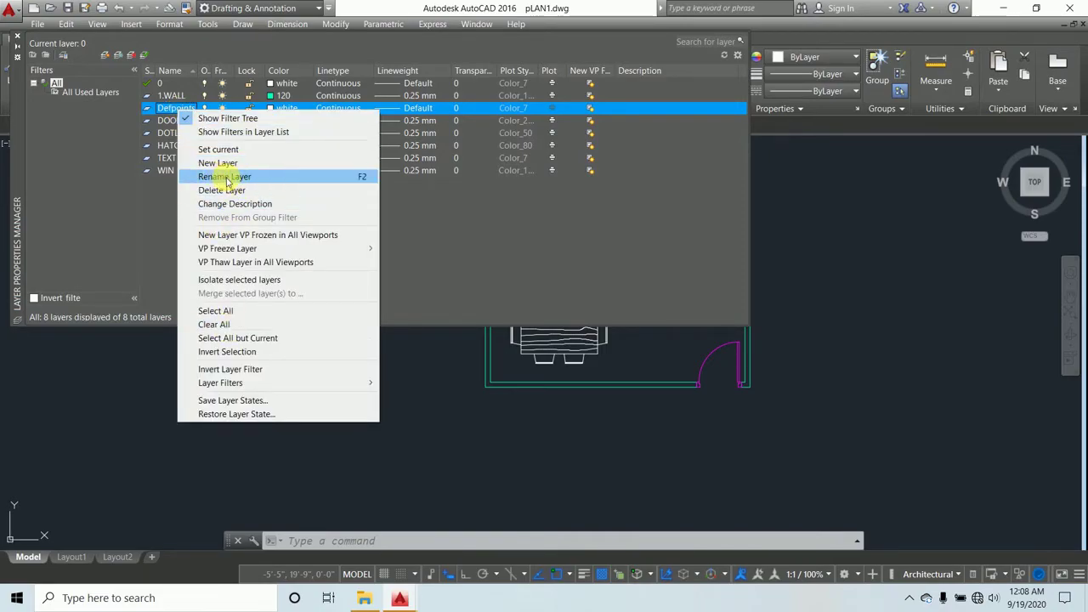
click(224, 177)
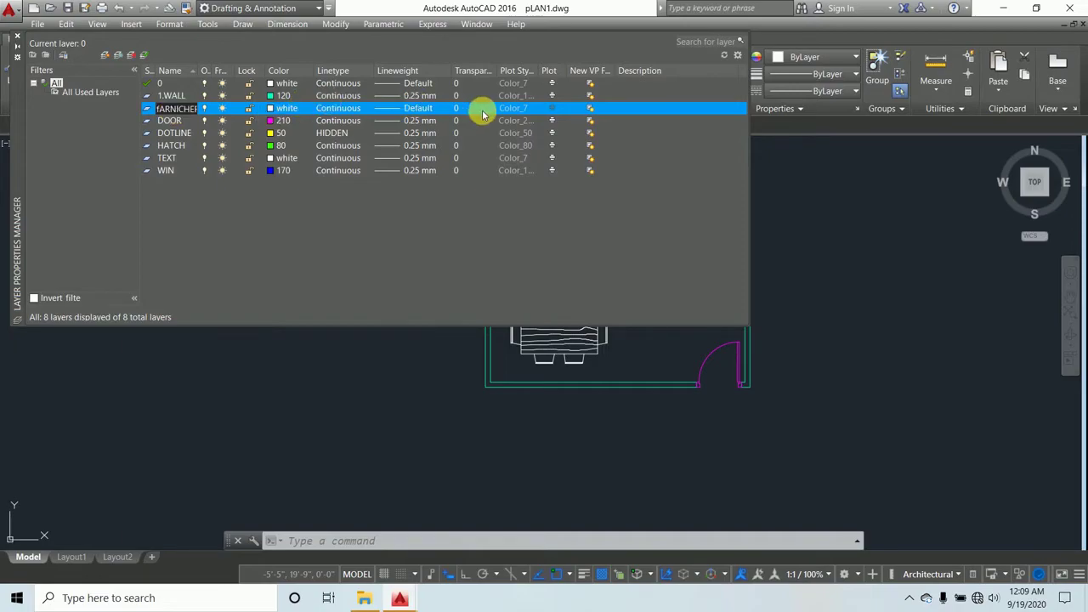
key(Return)
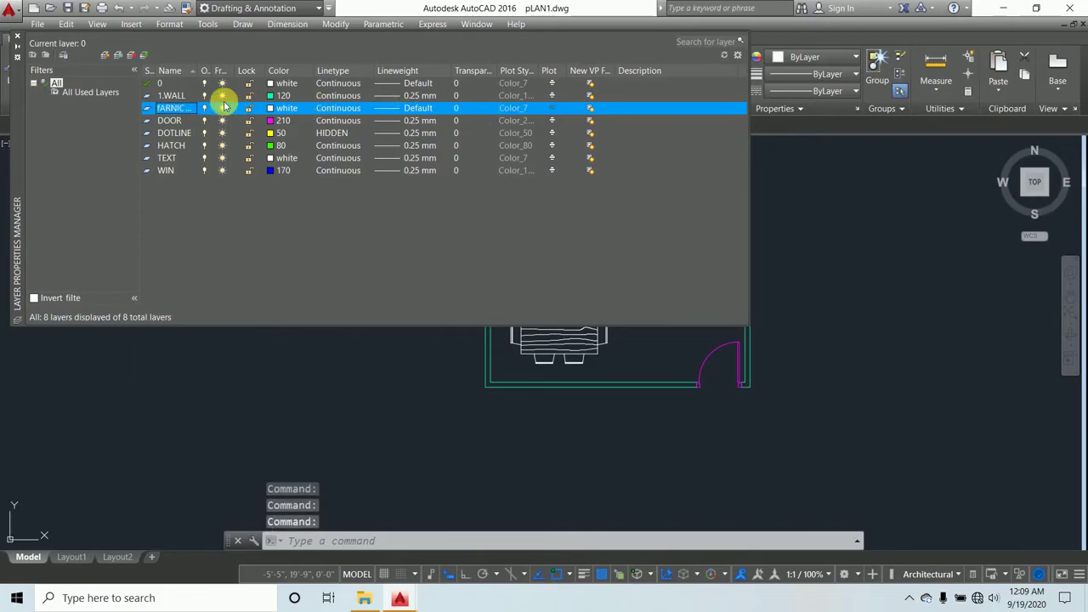
click(552, 109)
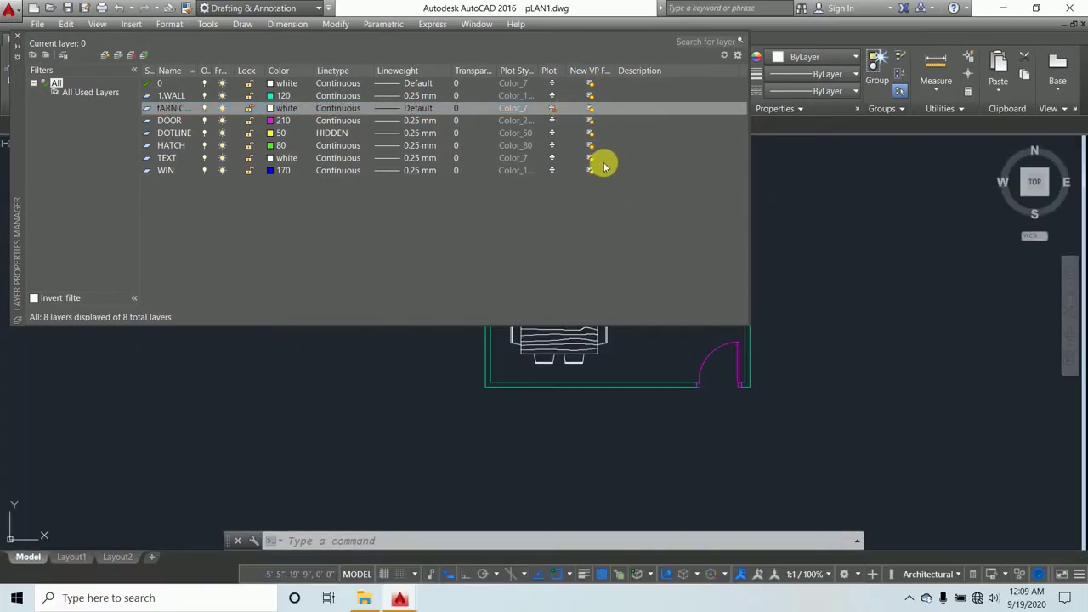
key(super+plus)
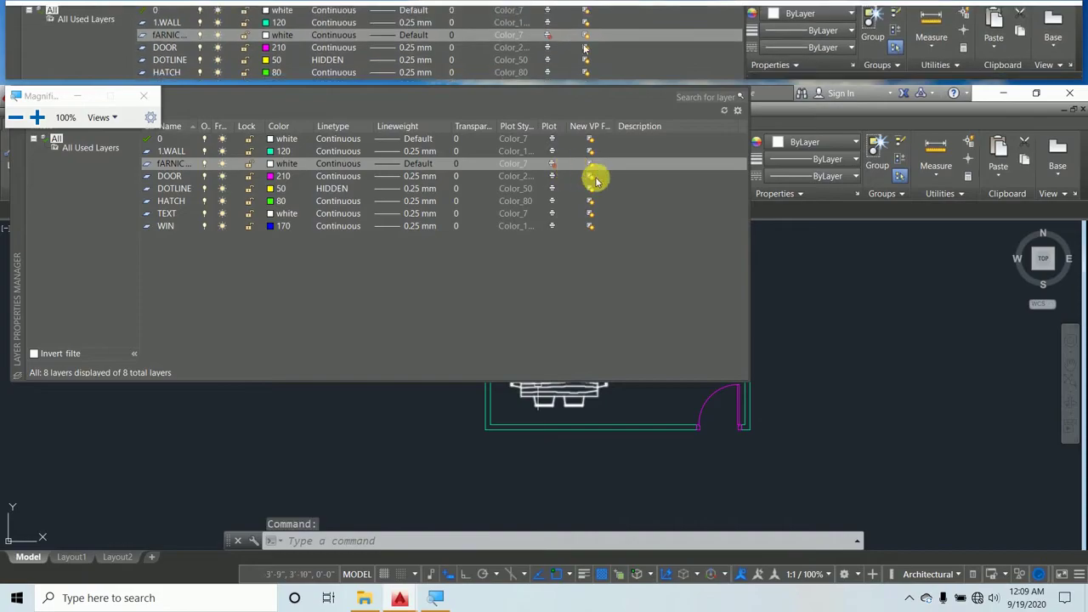
key(Escape)
click(810, 277)
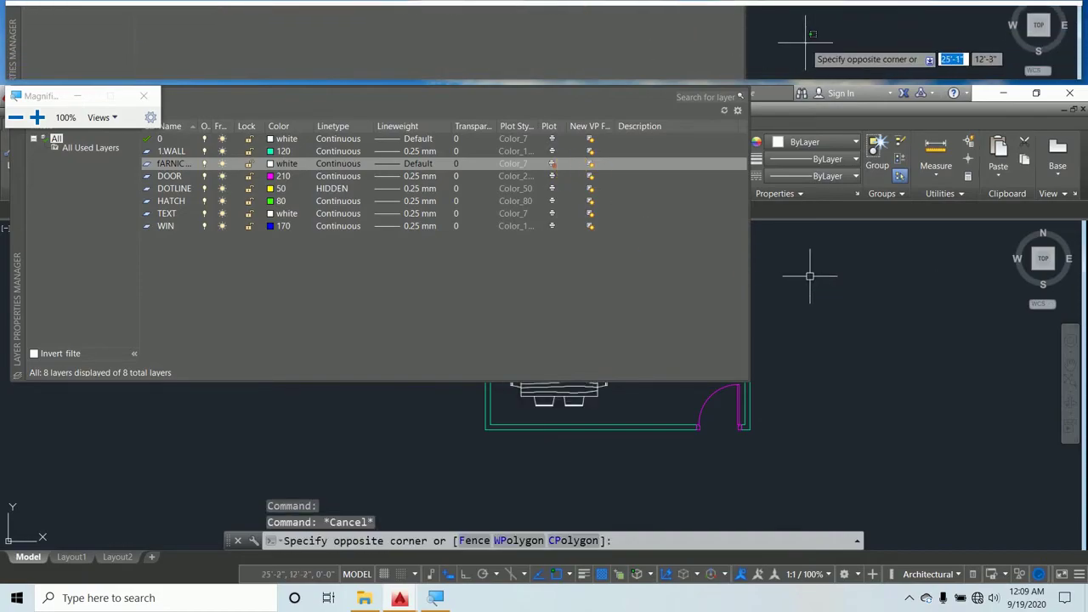
key(Escape)
key(Escape)
key(Escape)
key(Escape)
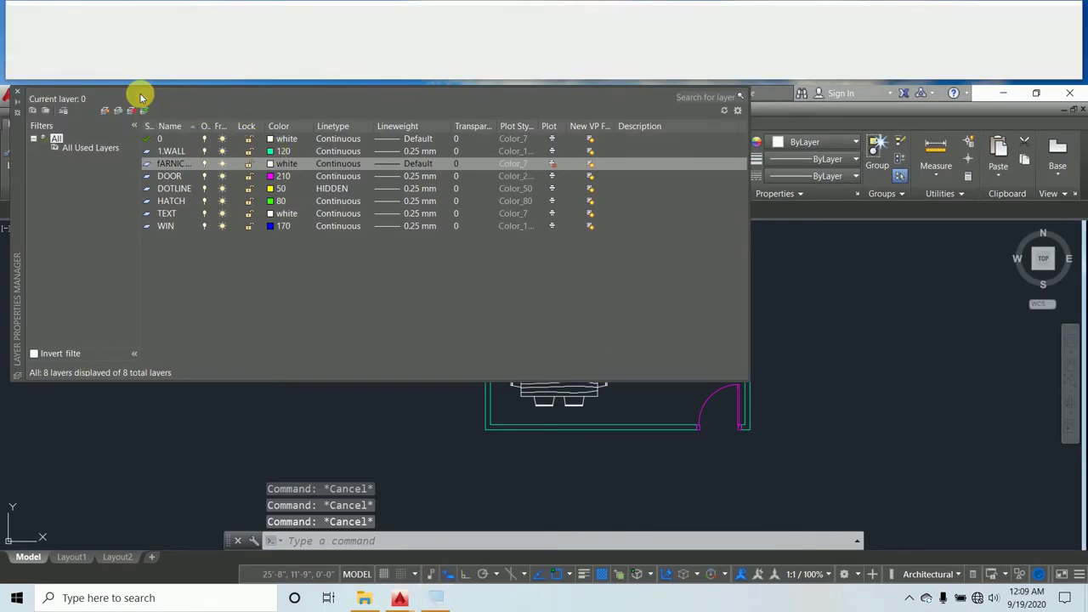
click(143, 96)
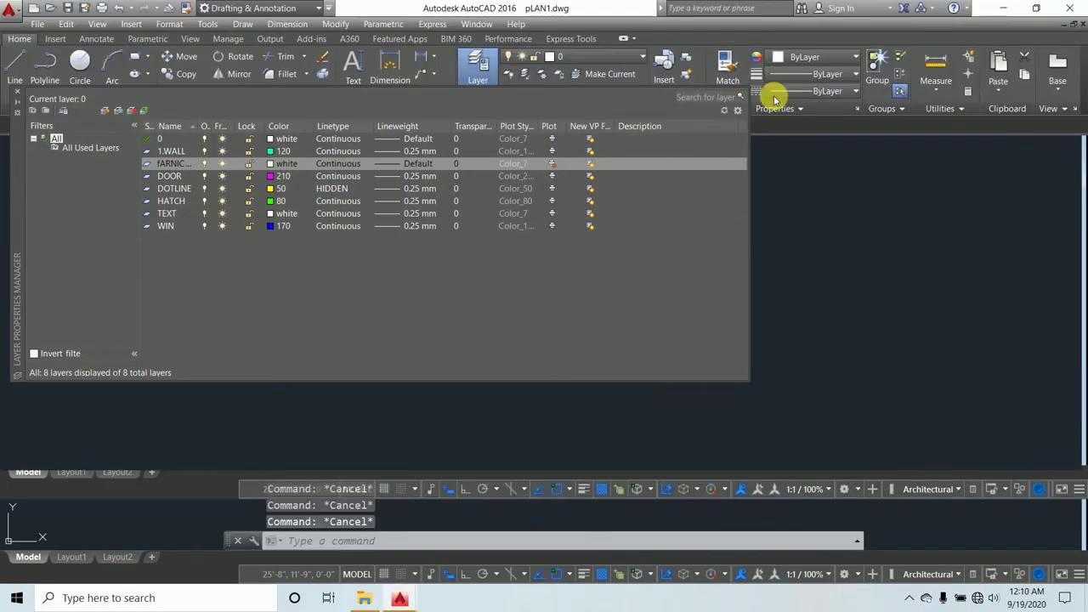
Switch plotting on for the fARNICHER layer and close the layer properties manager
click(552, 164)
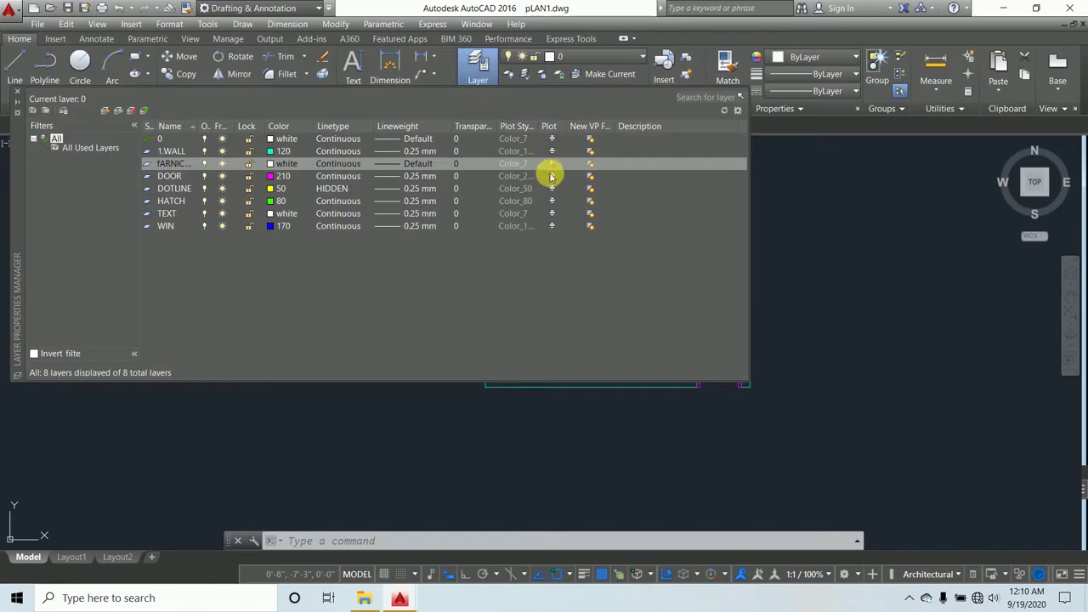
click(19, 94)
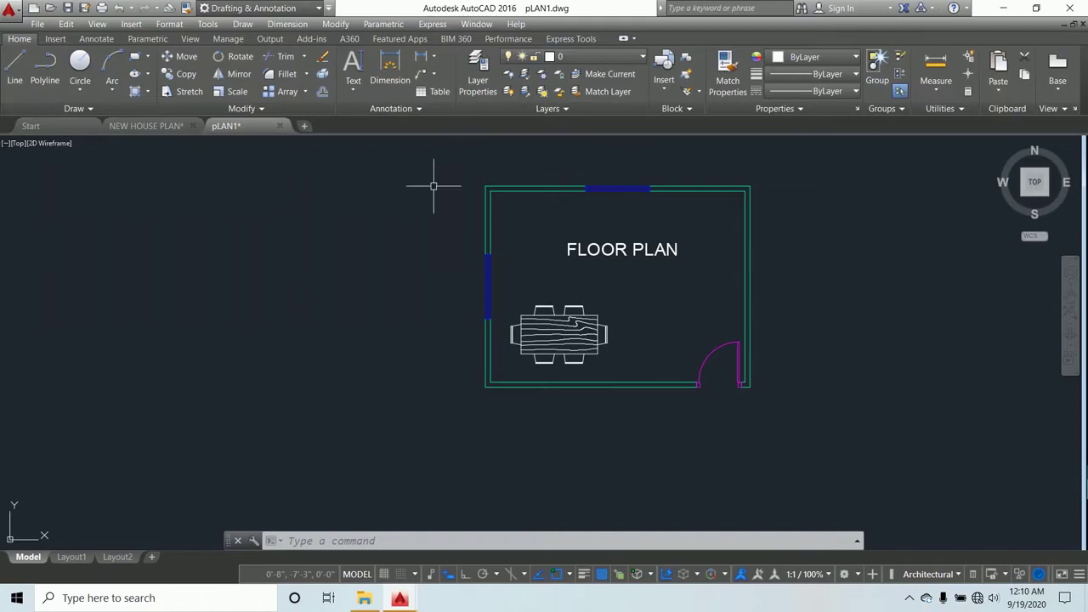
middle_drag(530, 153, 498, 177)
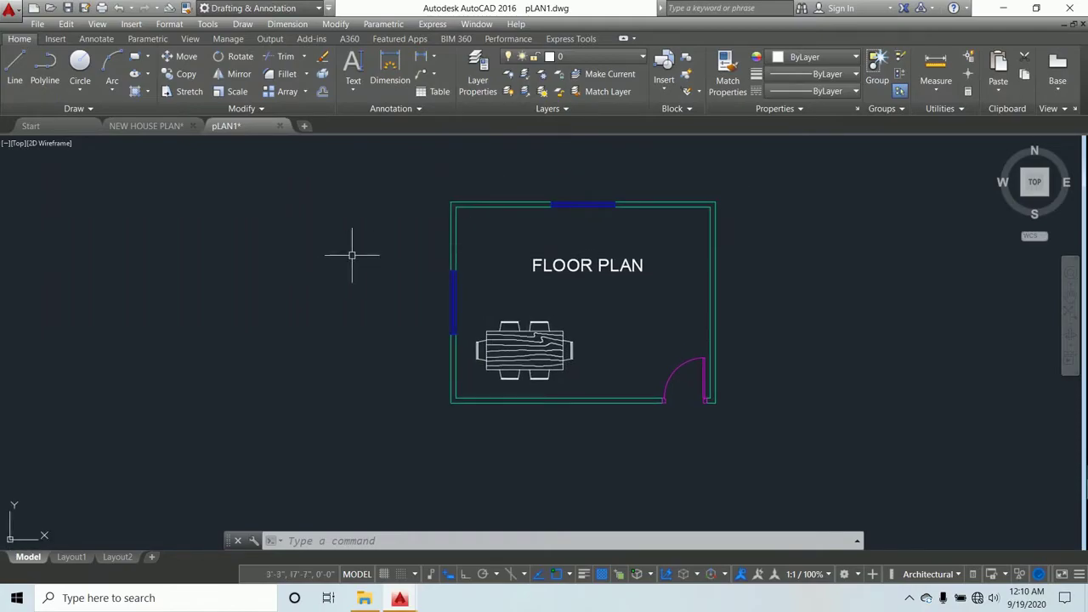
key(Escape)
key(Escape)
key(Escape)
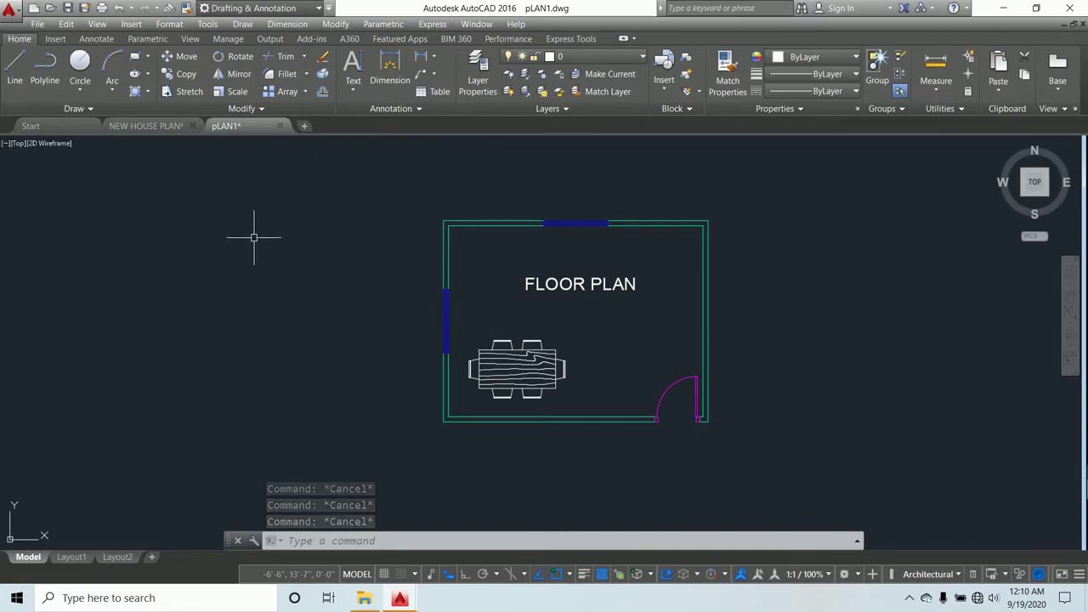
text(p)
key(Return)
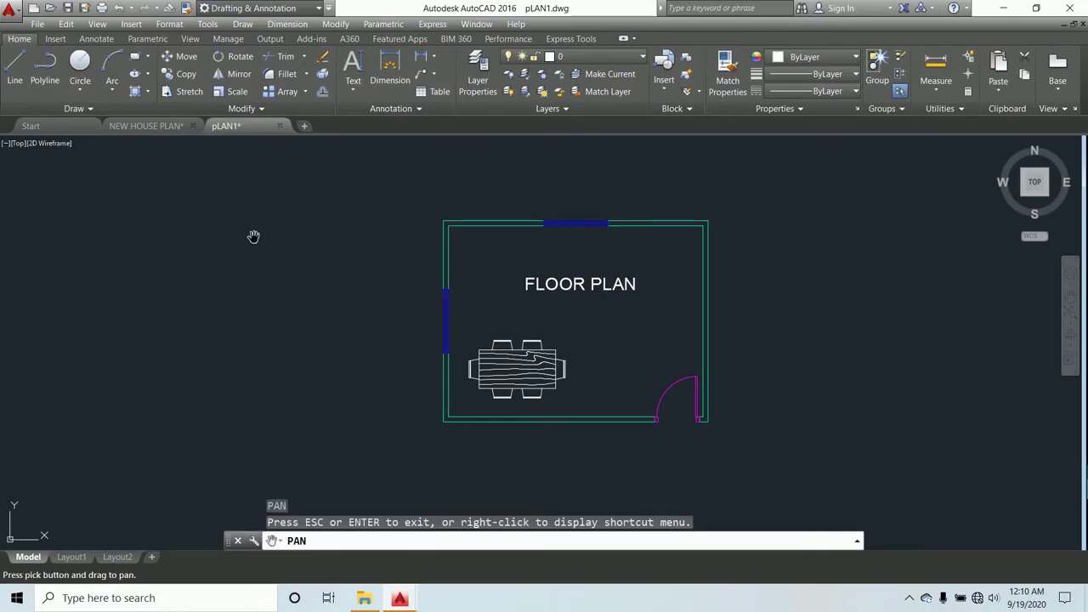
key(Escape)
key(Escape)
key(Escape)
key(Escape)
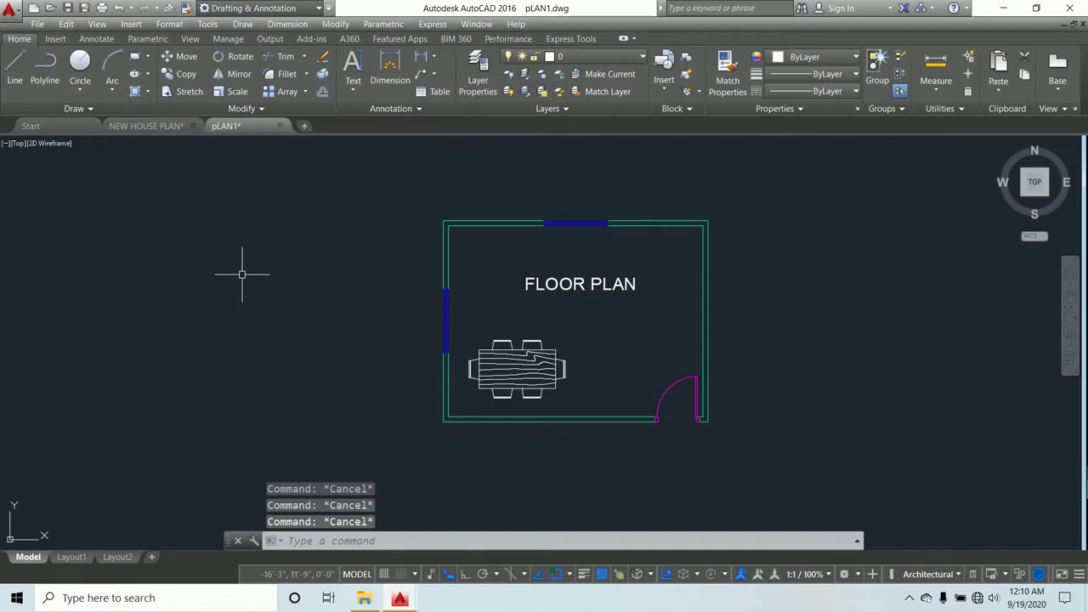
text(pl)
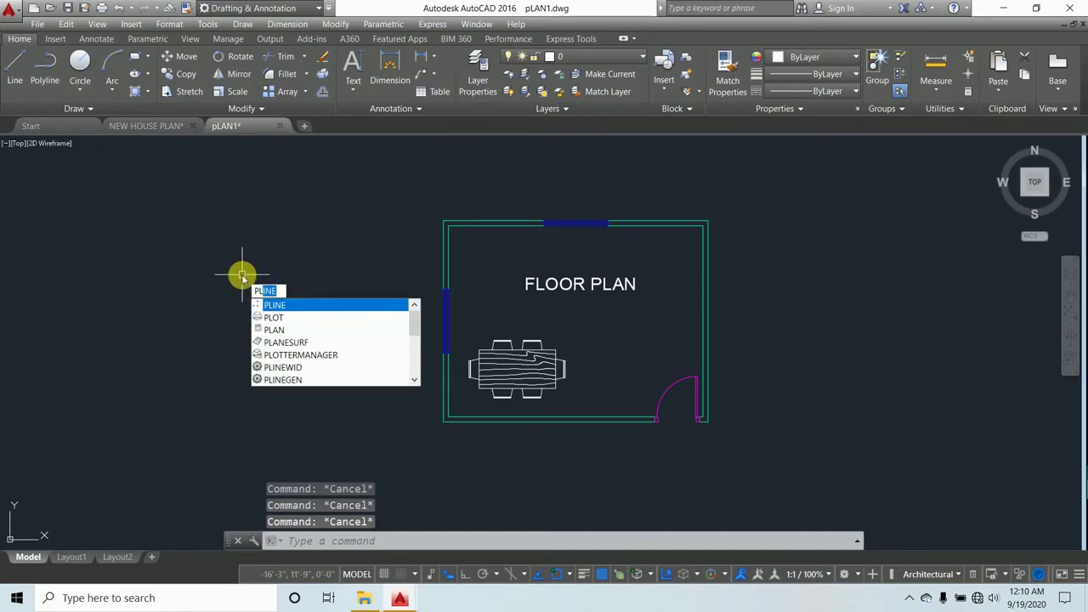
key(Escape)
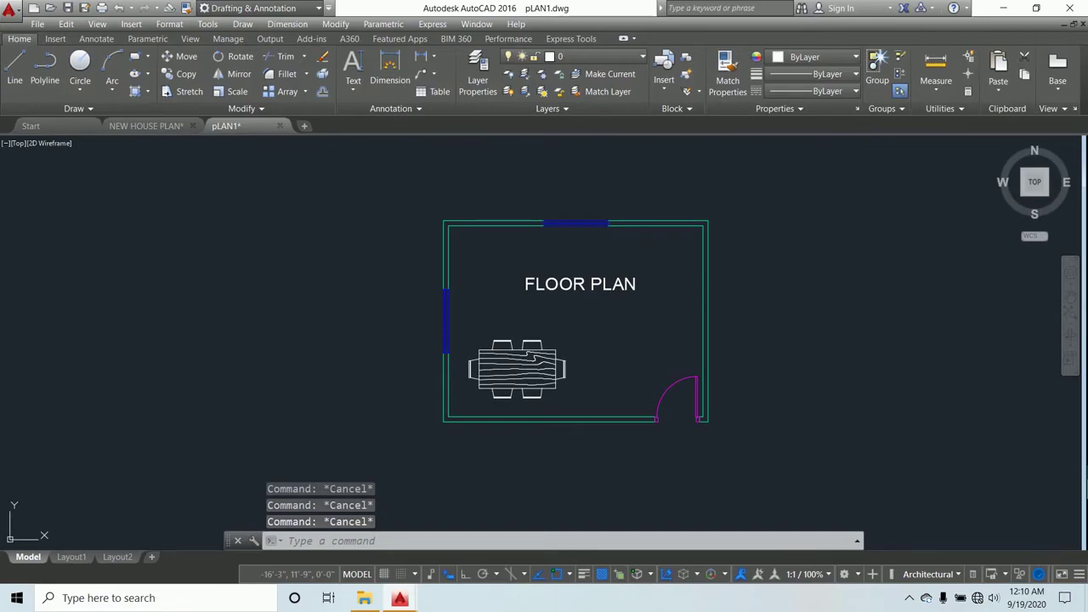
Start a plot of the model with the DWG To PDF.pc3 plotter and ANSI A (8.50 x 11.00 Inches) paper
key(ctrl+p)
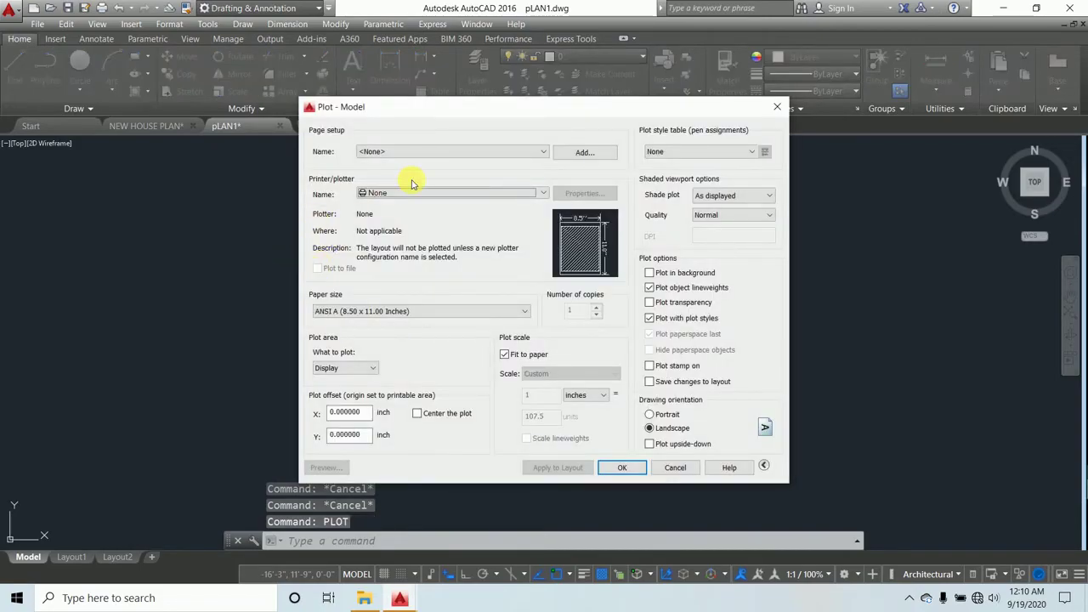
drag(538, 109, 360, 121)
click(365, 205)
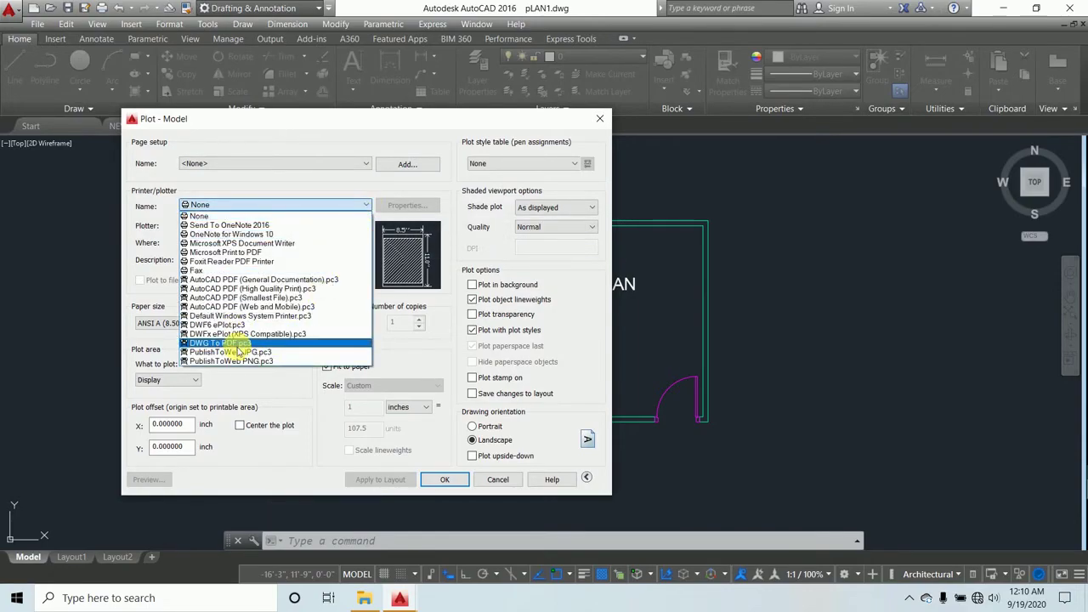
click(235, 344)
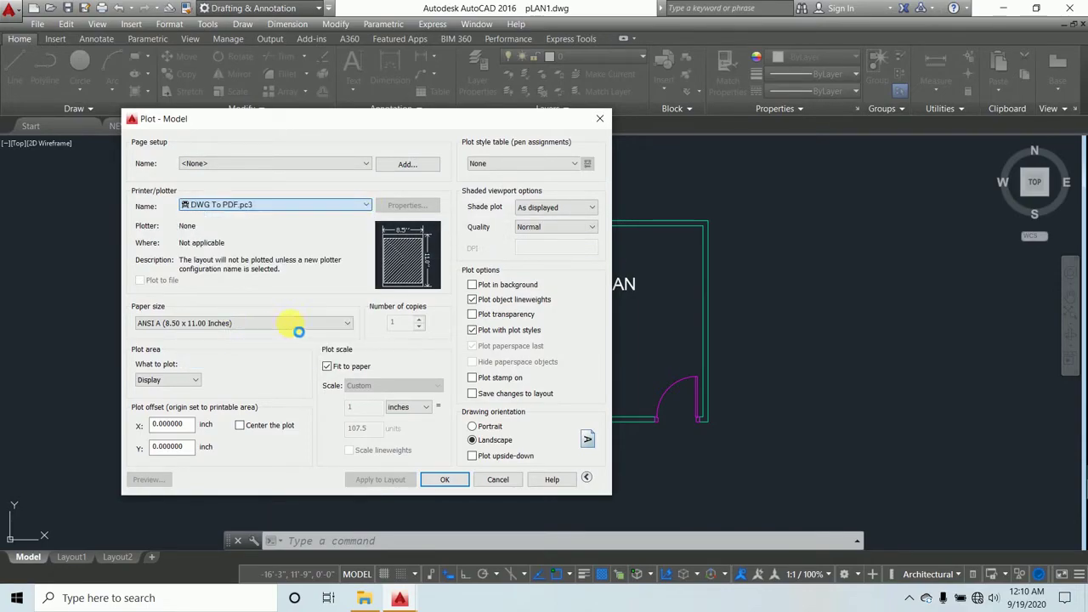
click(347, 324)
click(236, 324)
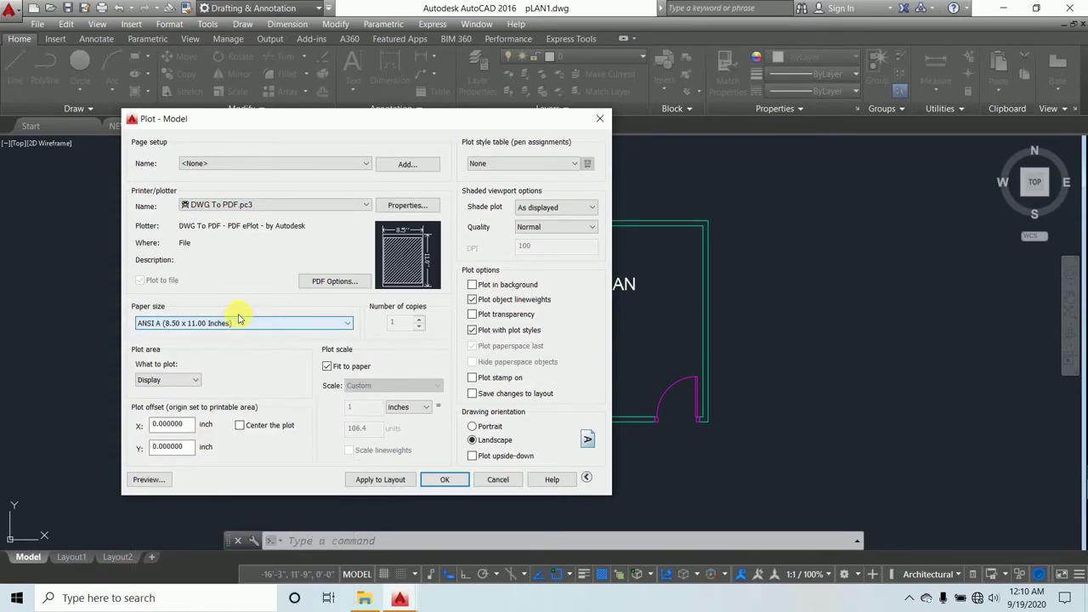
Set the plot area to a window enclosing the whole floor plan with margins around it, and center the plot
click(188, 380)
click(150, 418)
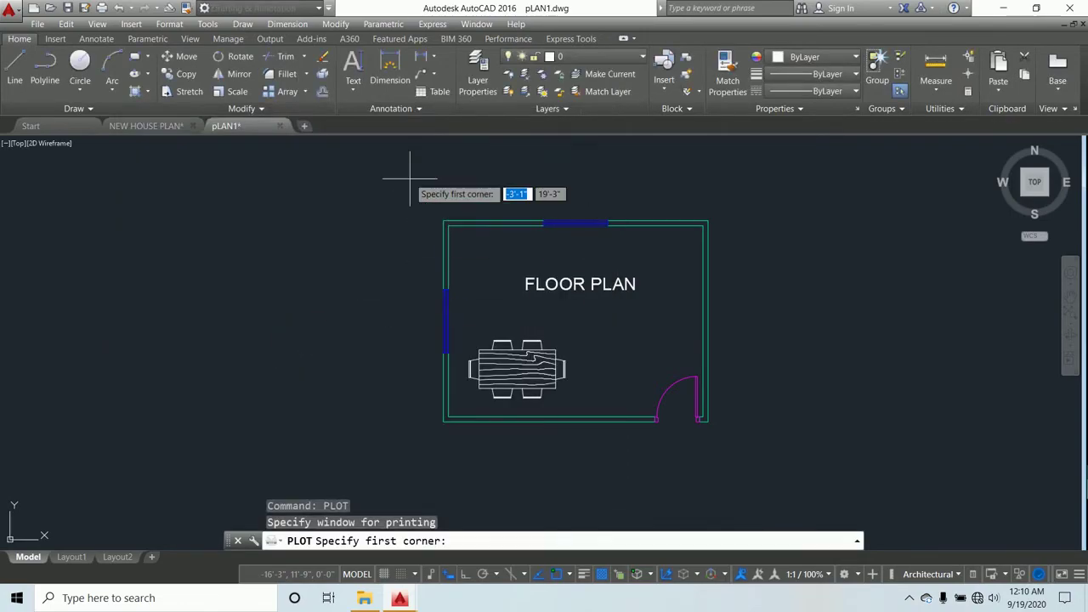
click(368, 167)
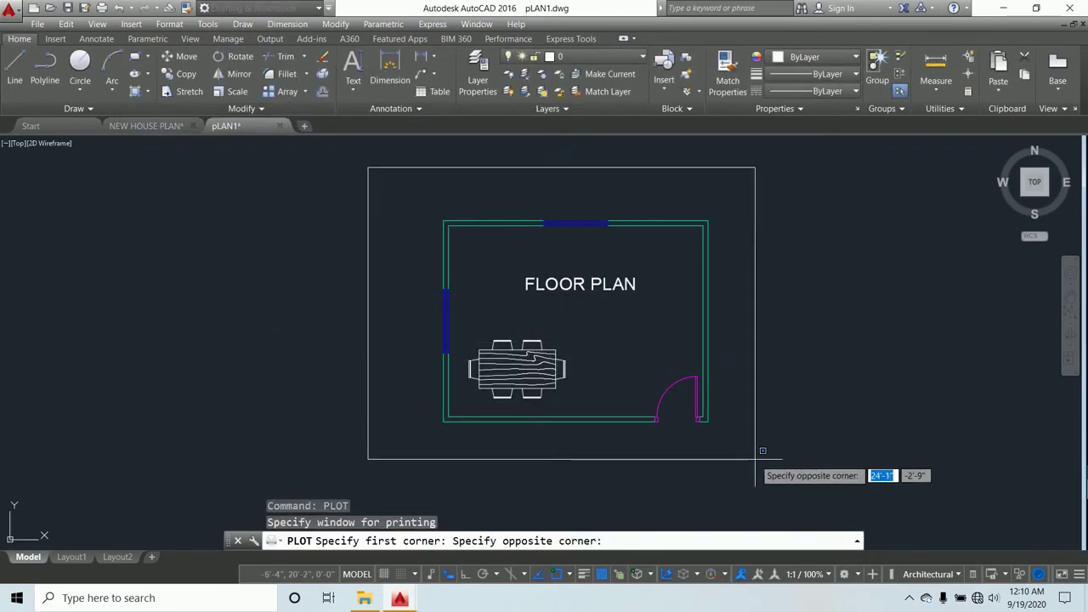
click(790, 457)
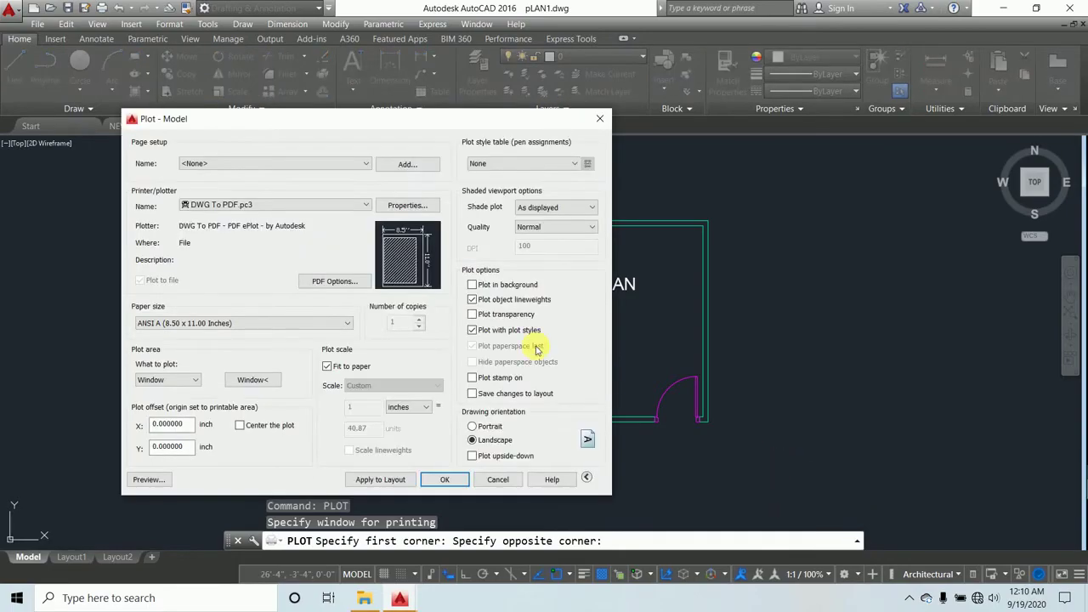
click(255, 425)
Preview the plot to check which layers' objects print, and leave the plot setup without plotting
click(148, 480)
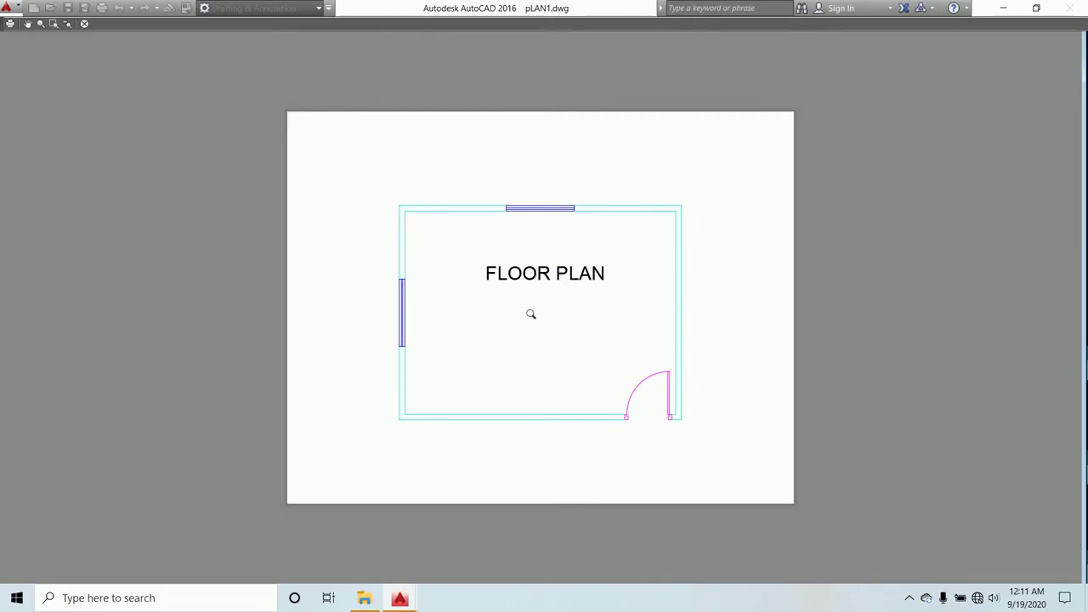
scroll(529, 287, up, 2)
scroll(529, 287, up, 2)
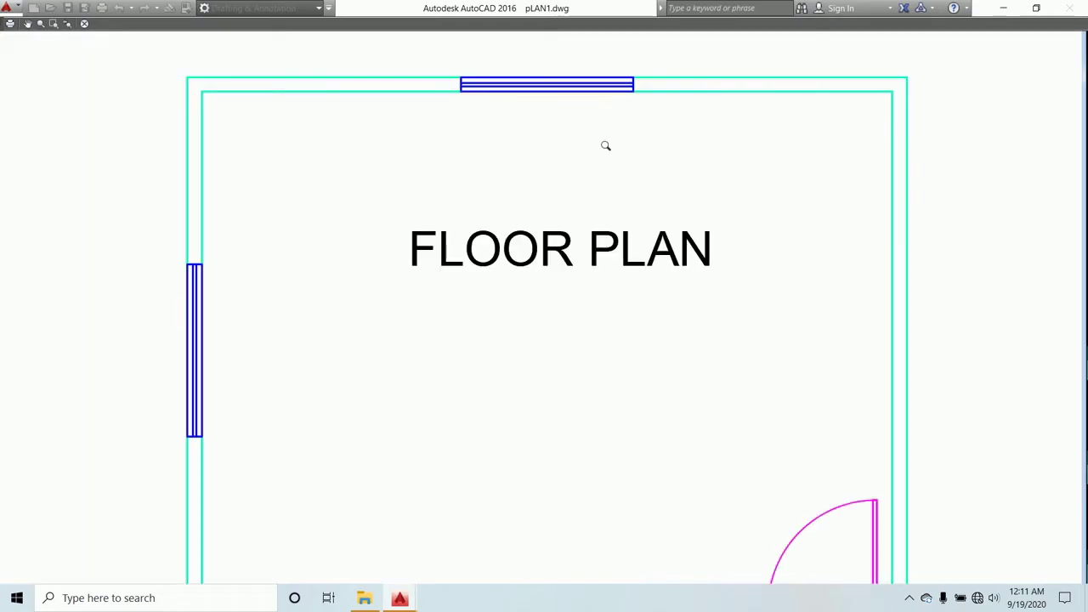
scroll(581, 192, down, 2)
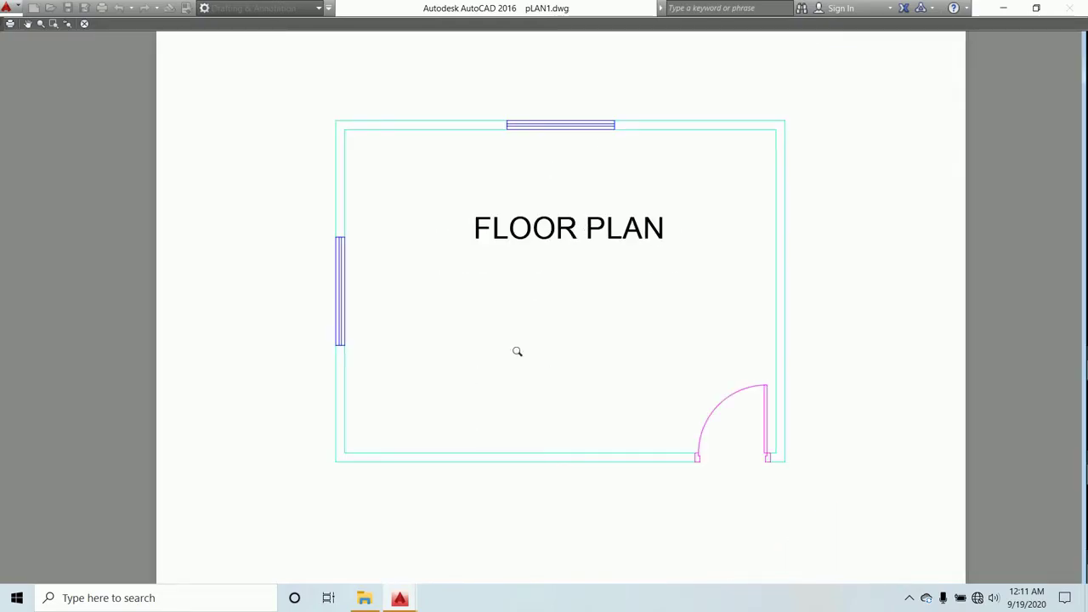
key(Escape)
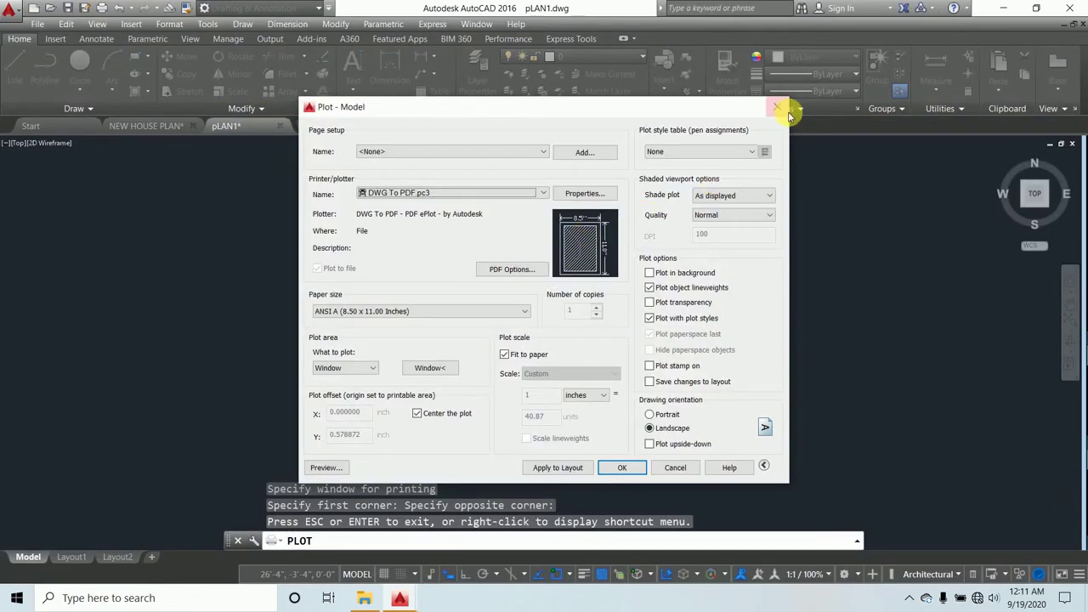
click(778, 107)
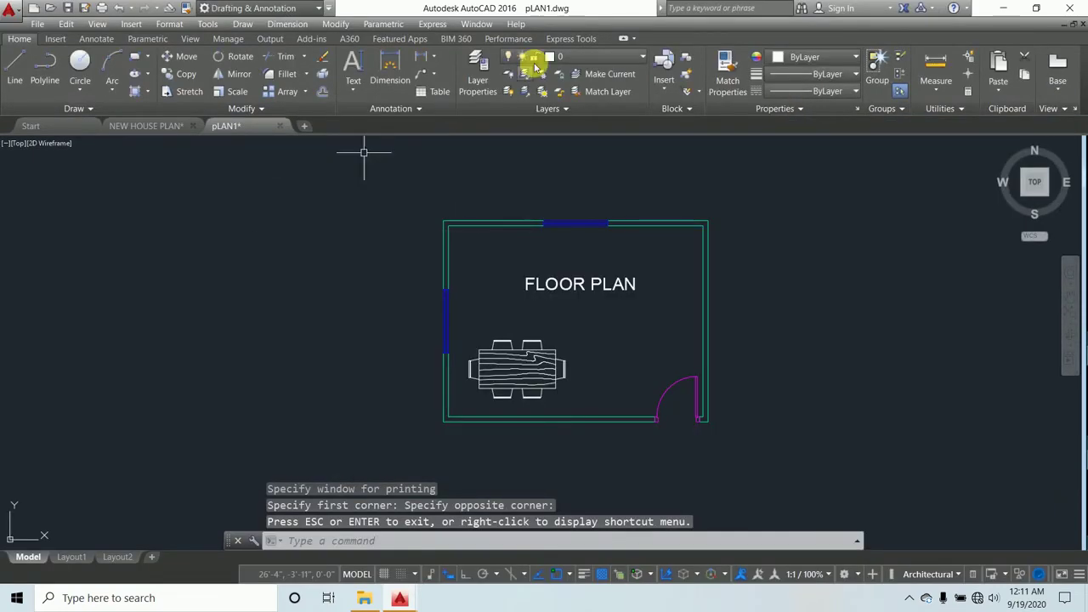
Switch plotting off for the fARNICHER layer in the layer properties manager, leaving its transparency as it is
click(477, 70)
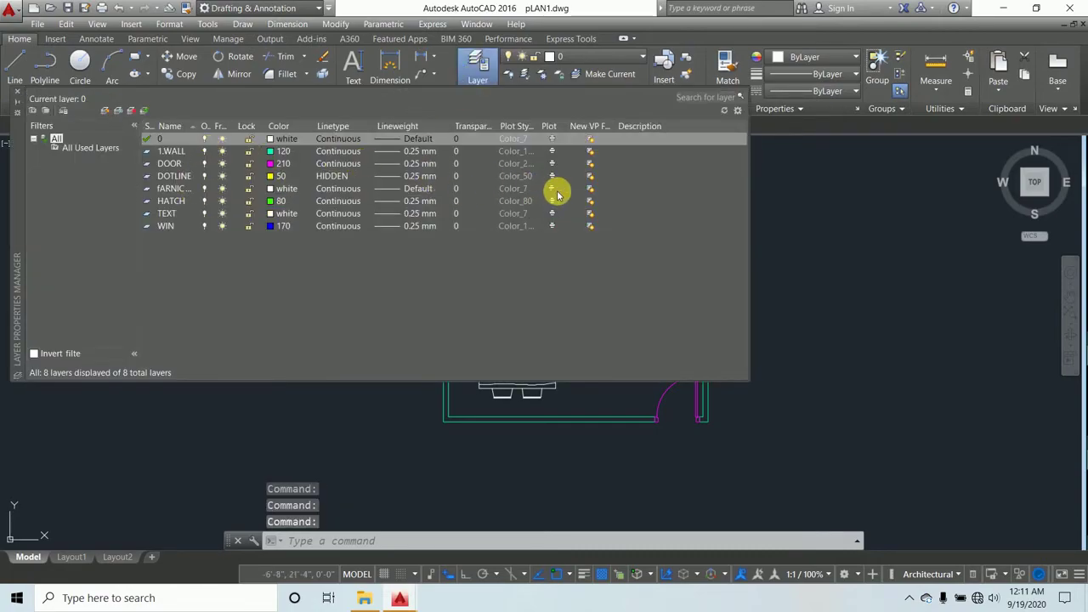
click(552, 189)
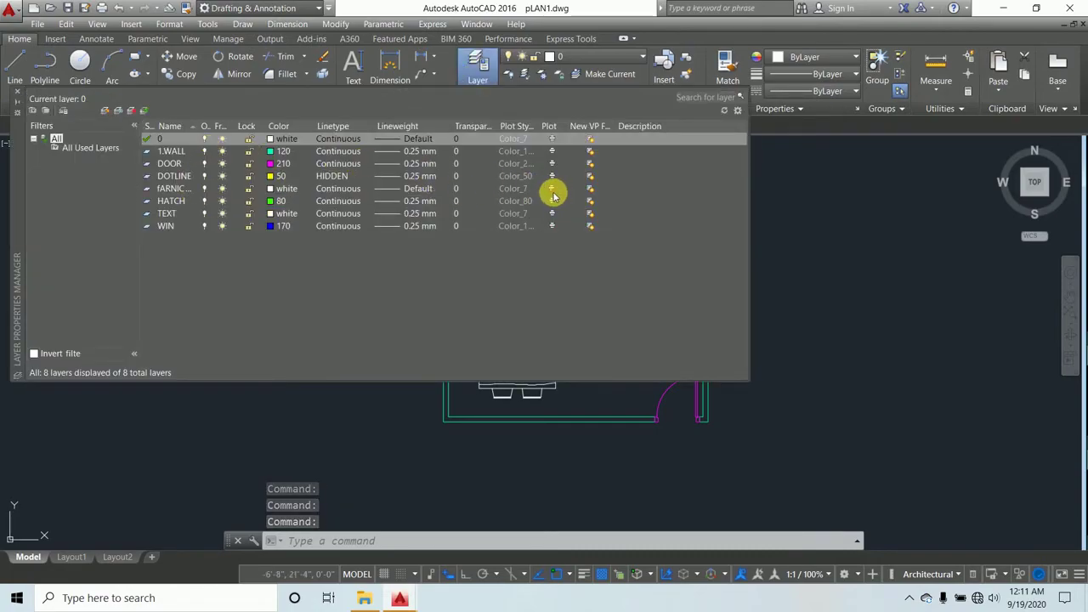
click(460, 190)
click(631, 253)
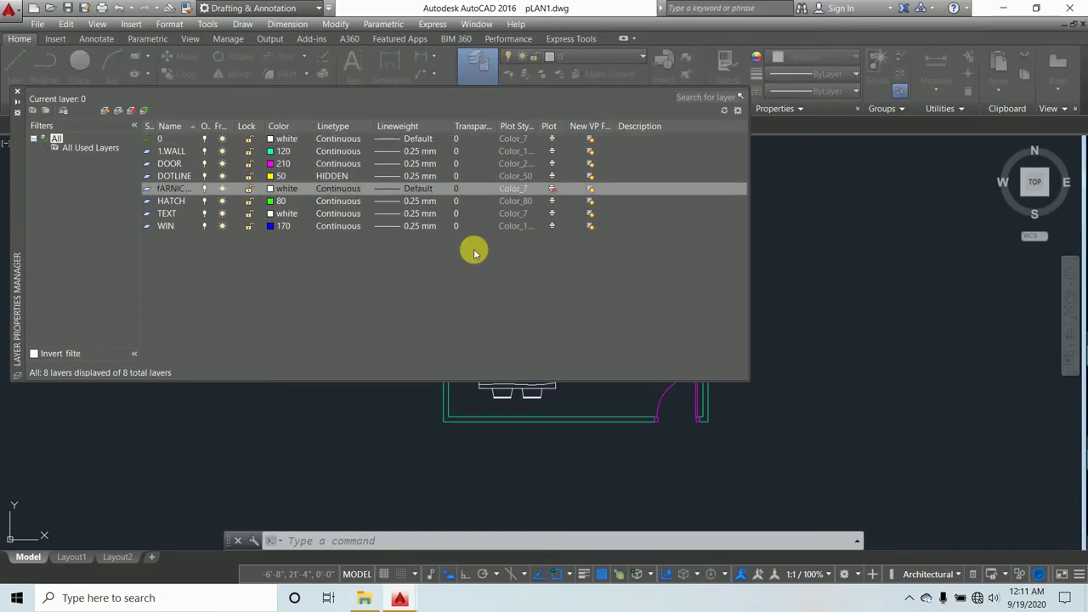
Set the TEXT layer's transparency to 80 and close the layer properties manager
click(170, 216)
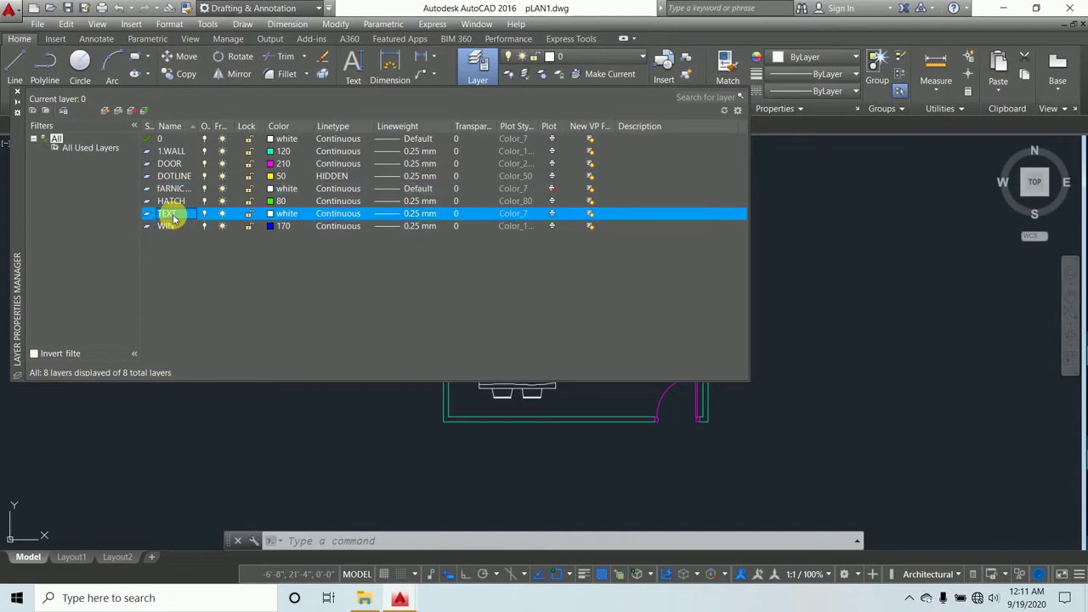
click(457, 215)
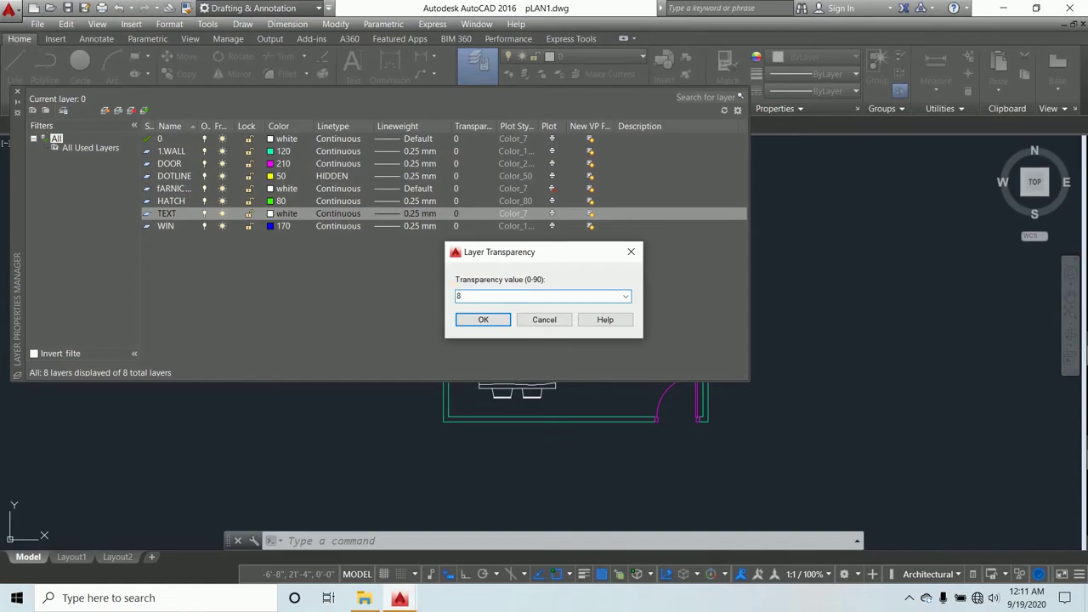
click(482, 320)
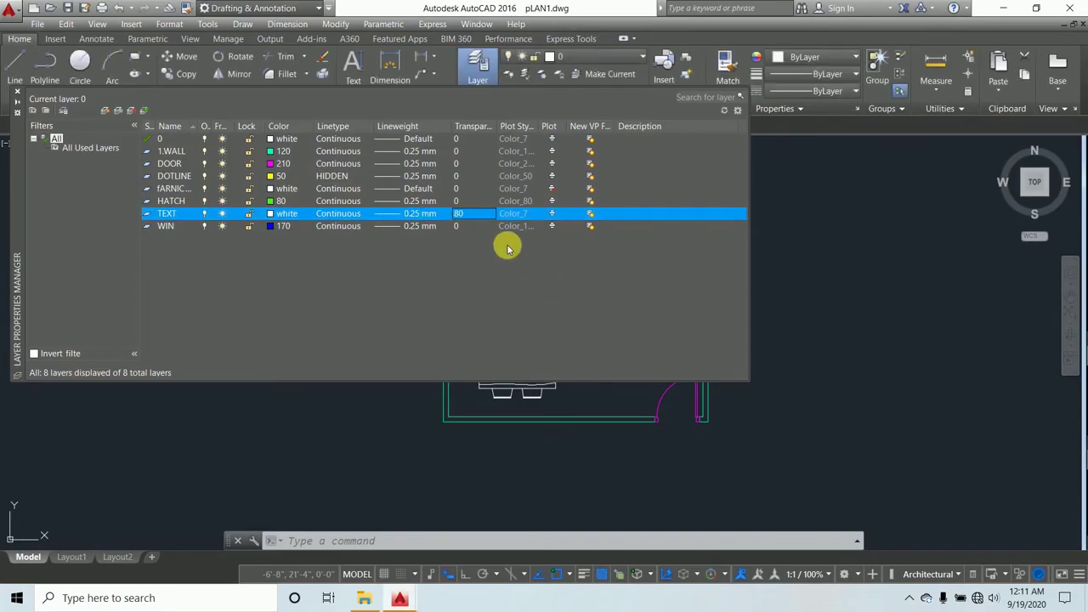
click(17, 91)
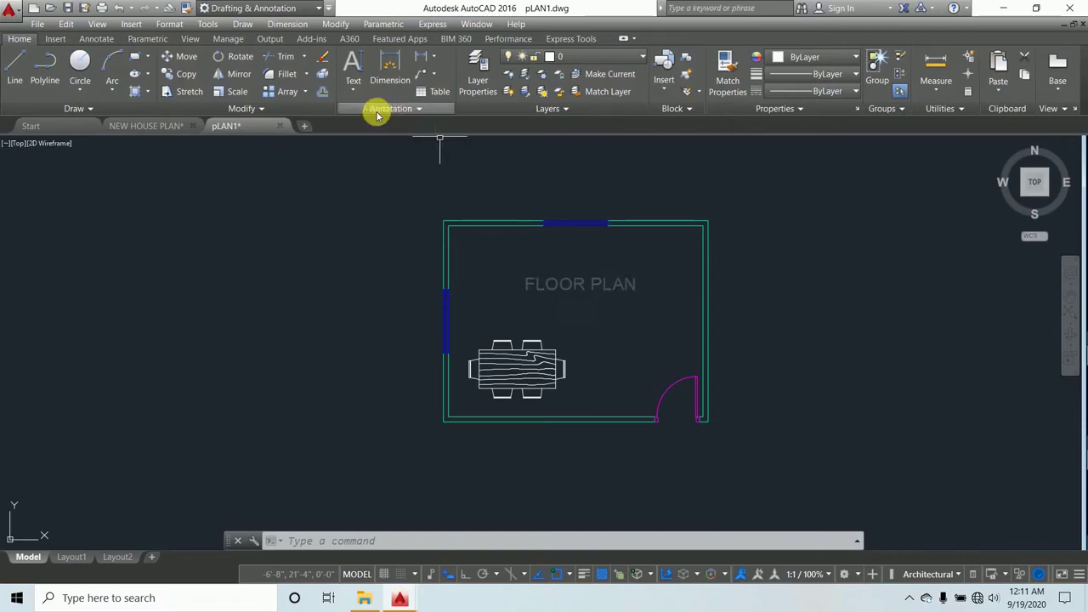
Reopen the layer properties manager, set the TEXT layer's transparency to 90, and close the manager
click(478, 81)
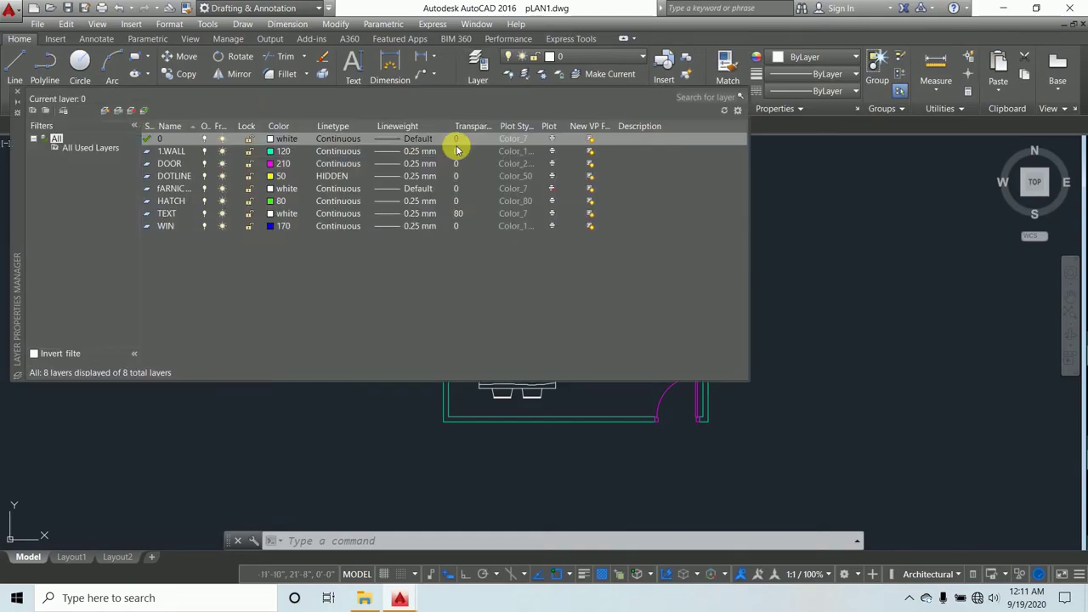
click(180, 217)
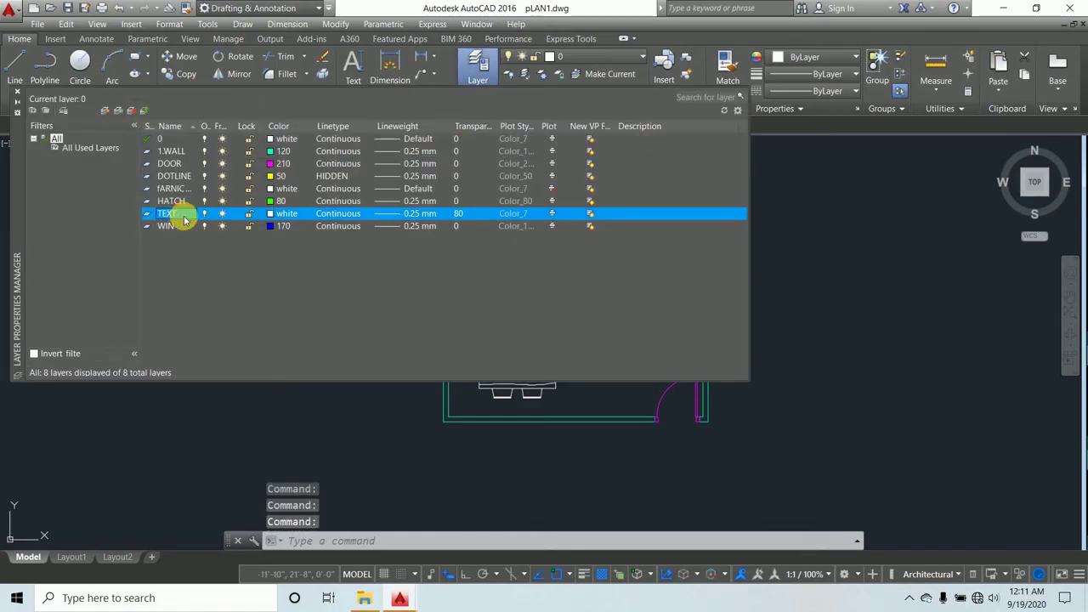
click(467, 218)
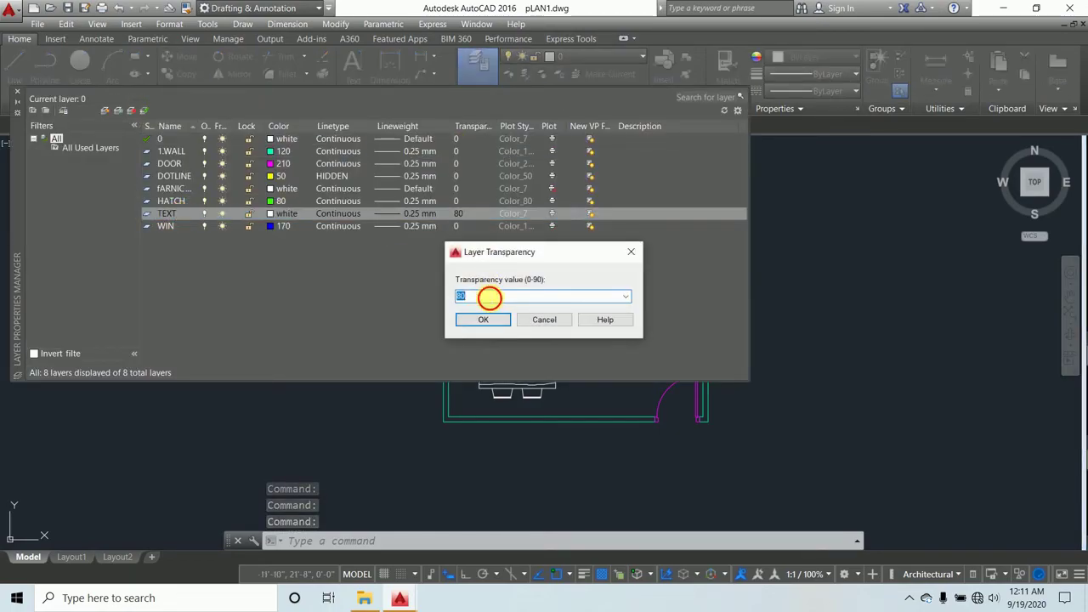
text(90)
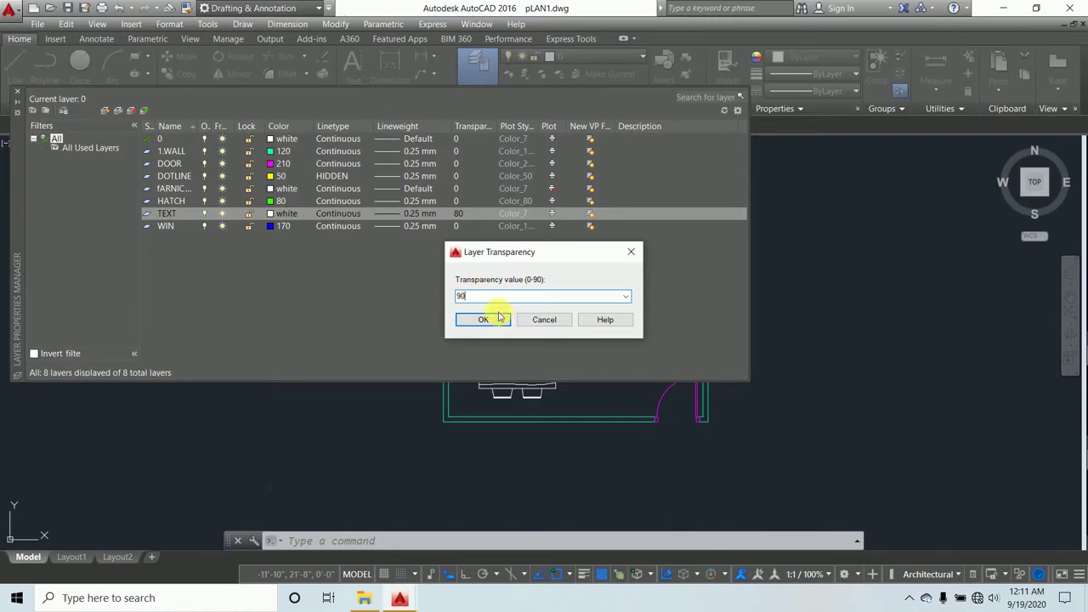
click(491, 319)
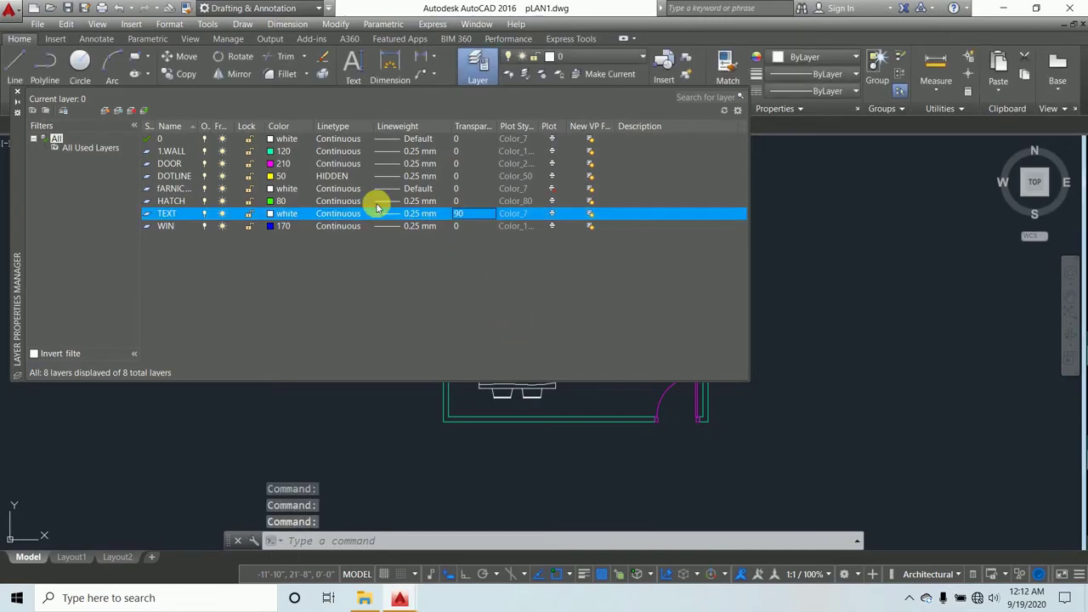
click(17, 90)
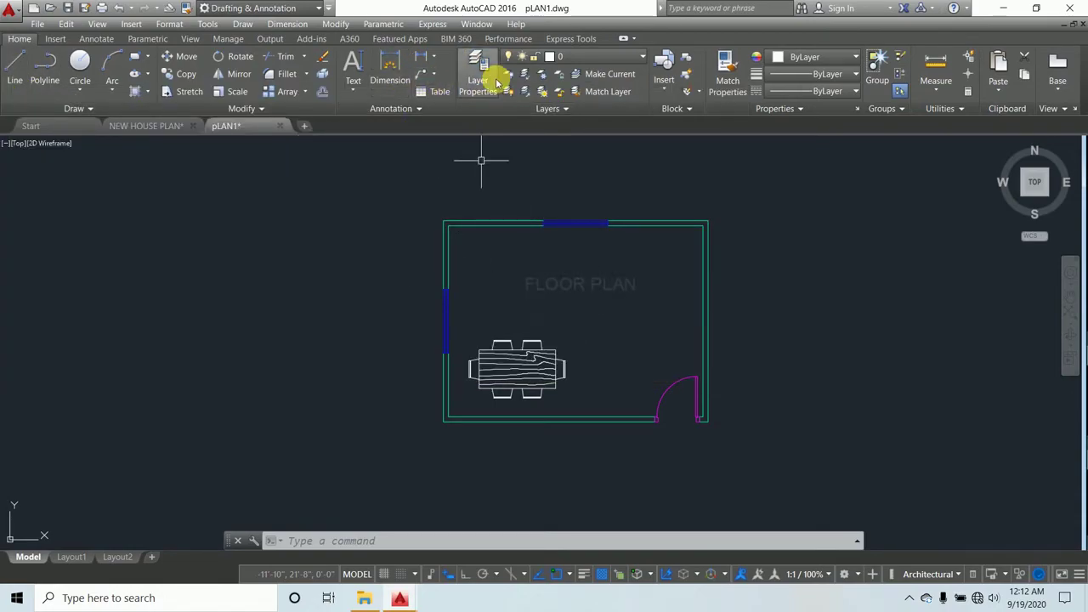
Examine the layer properties and the floor plan's title text, walls and windows, both close up and as a whole
click(477, 81)
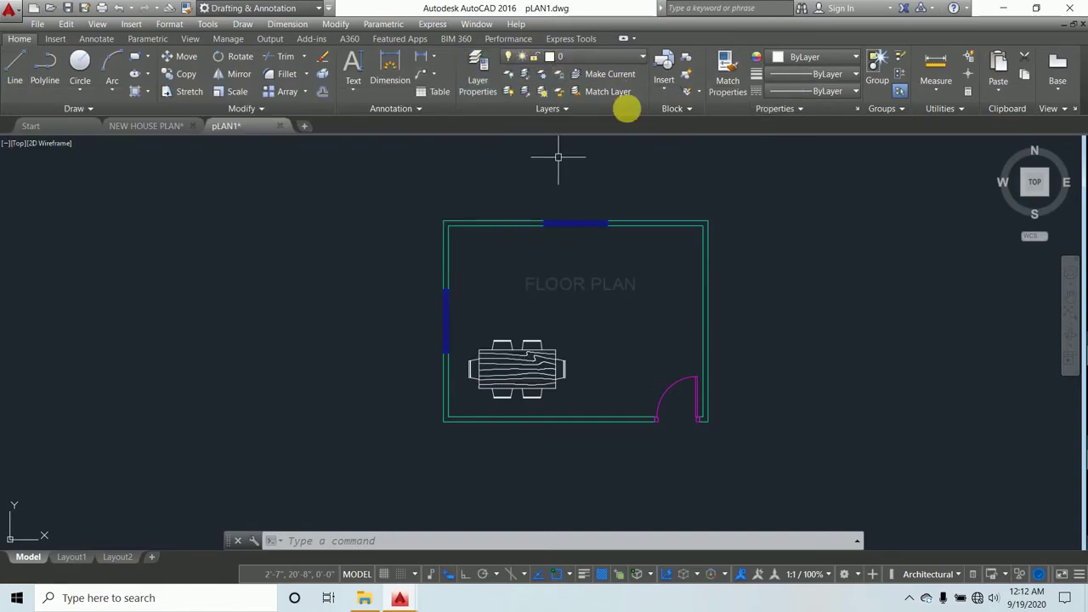
scroll(512, 253, up, 4)
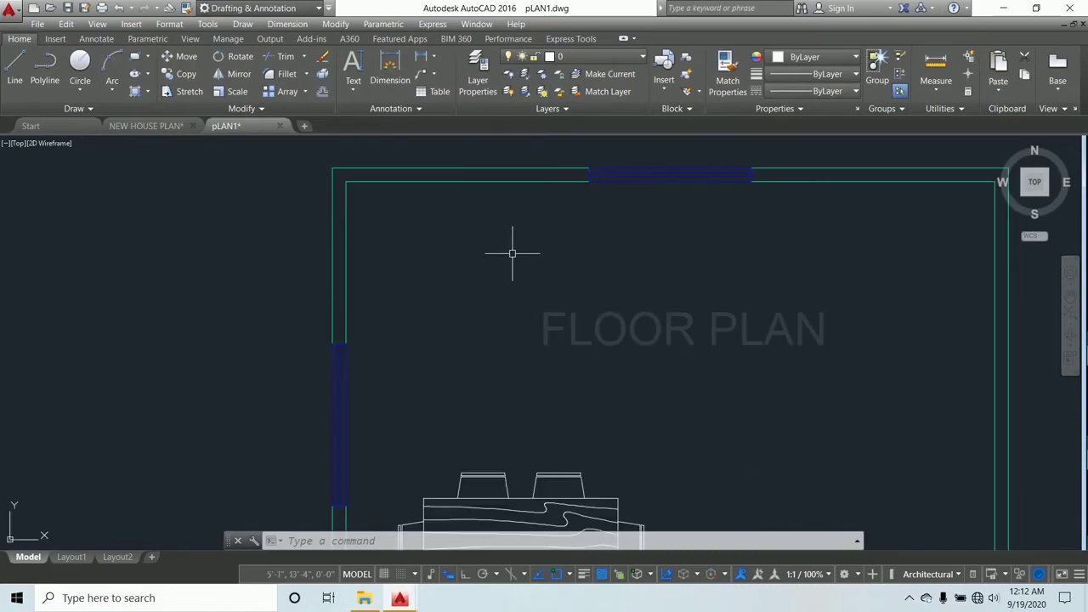
scroll(439, 193, down, 6)
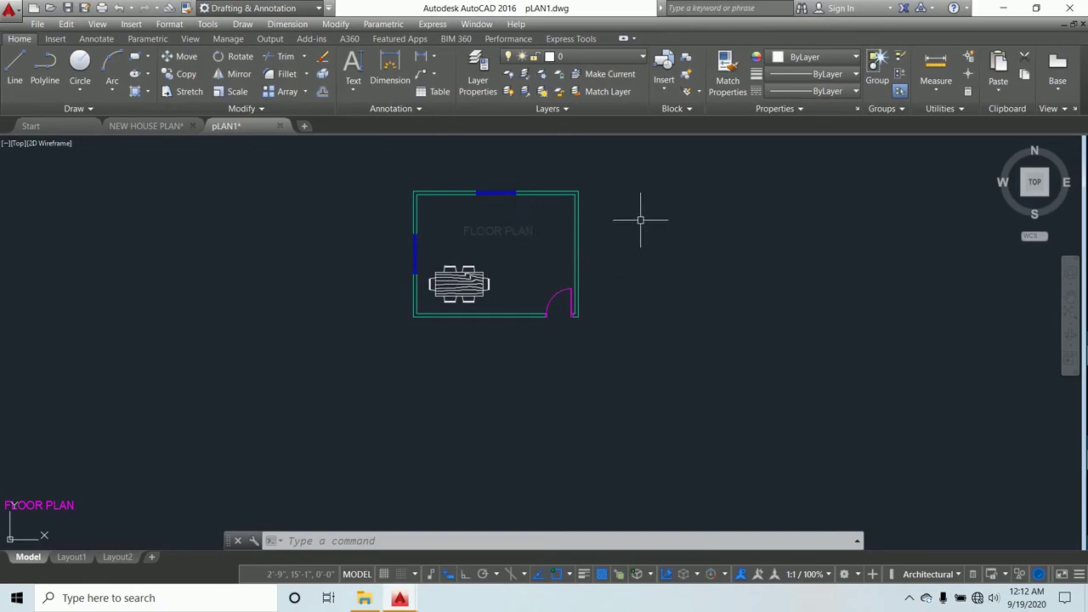
scroll(399, 170, up, 2)
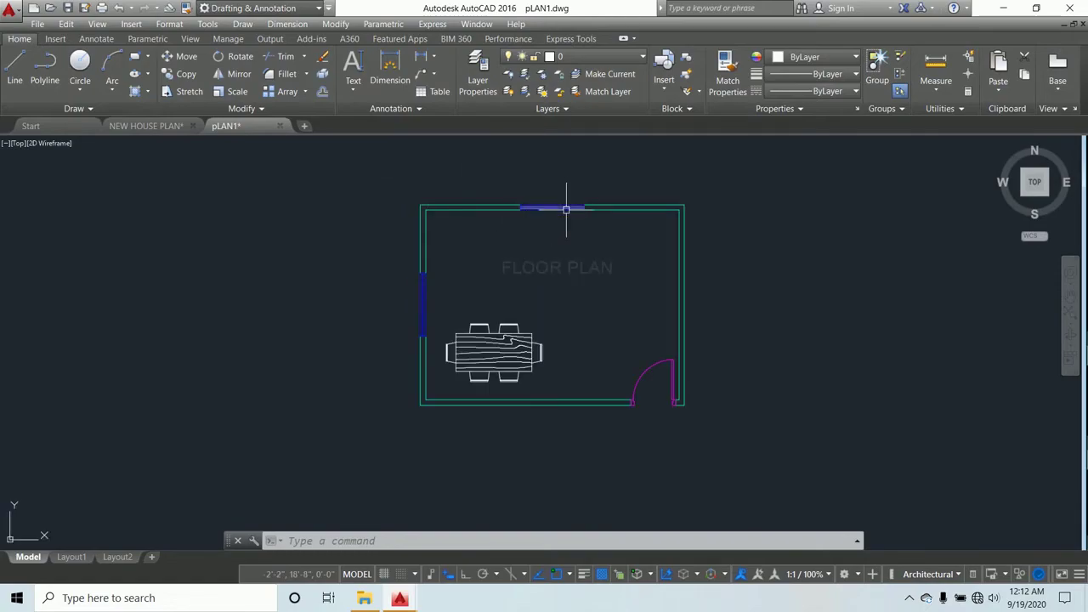
scroll(566, 208, up, 4)
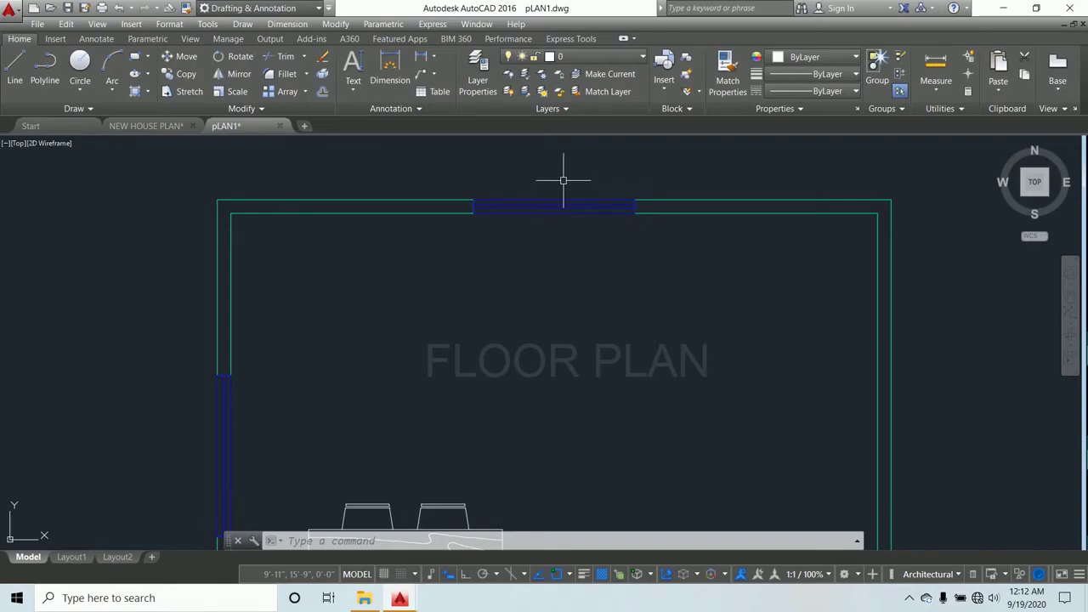
scroll(566, 175, down, 2)
middle_drag(586, 168, 556, 170)
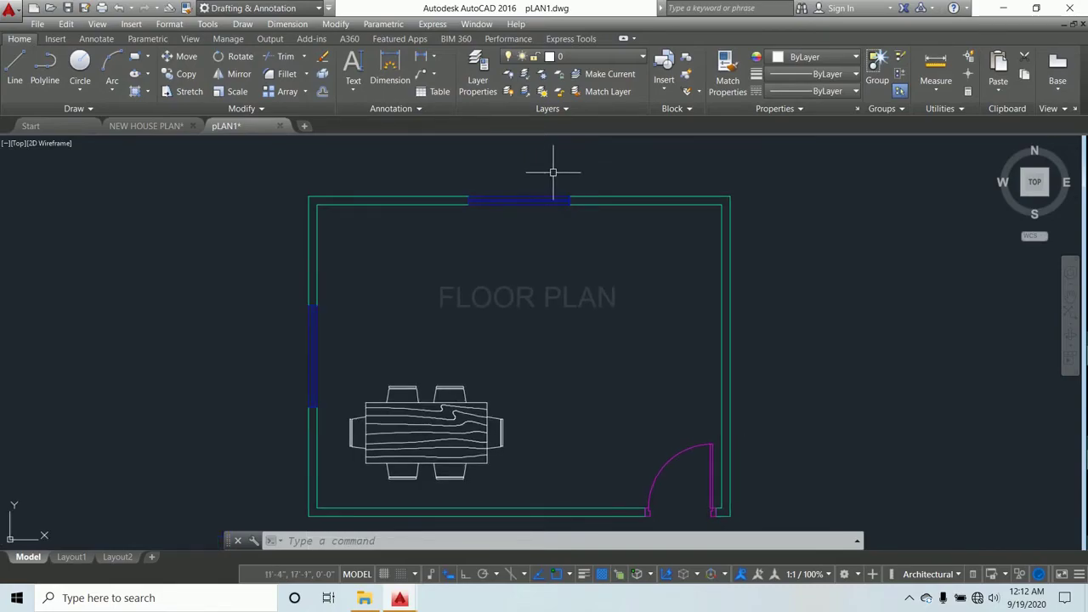
key(Escape)
key(Escape)
key(Escape)
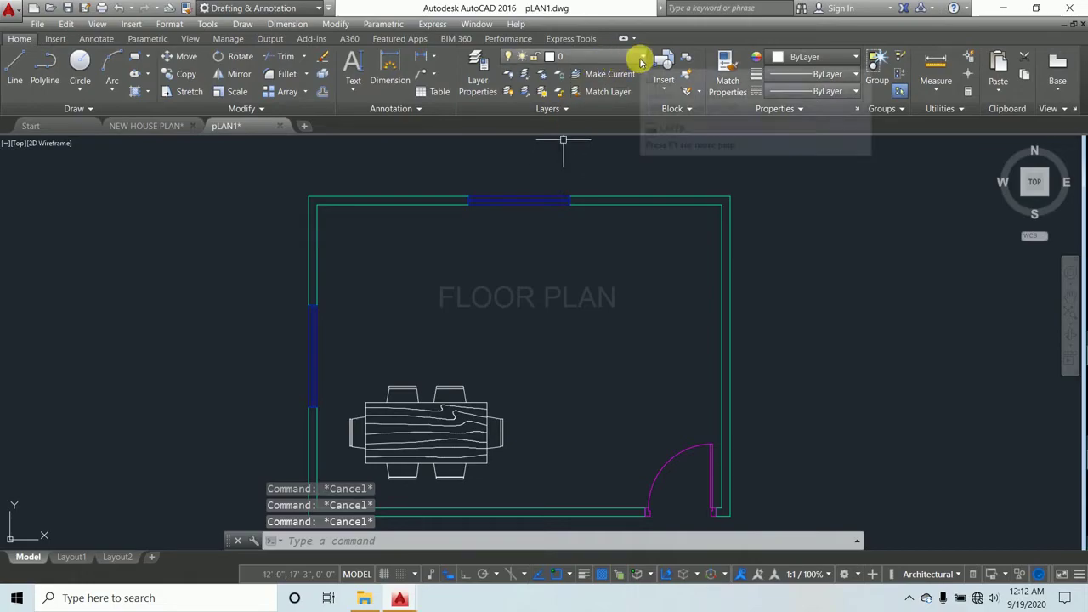
Make HATCH the current layer and fill the wall sections between the windows and the door with the ANSI32 hatch pattern
click(603, 56)
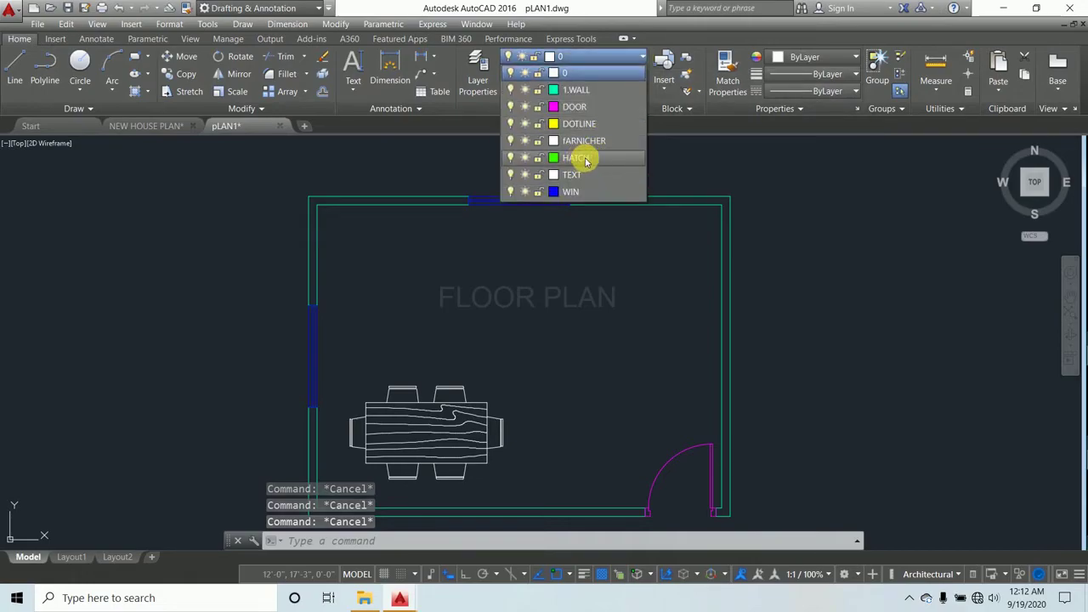
click(574, 158)
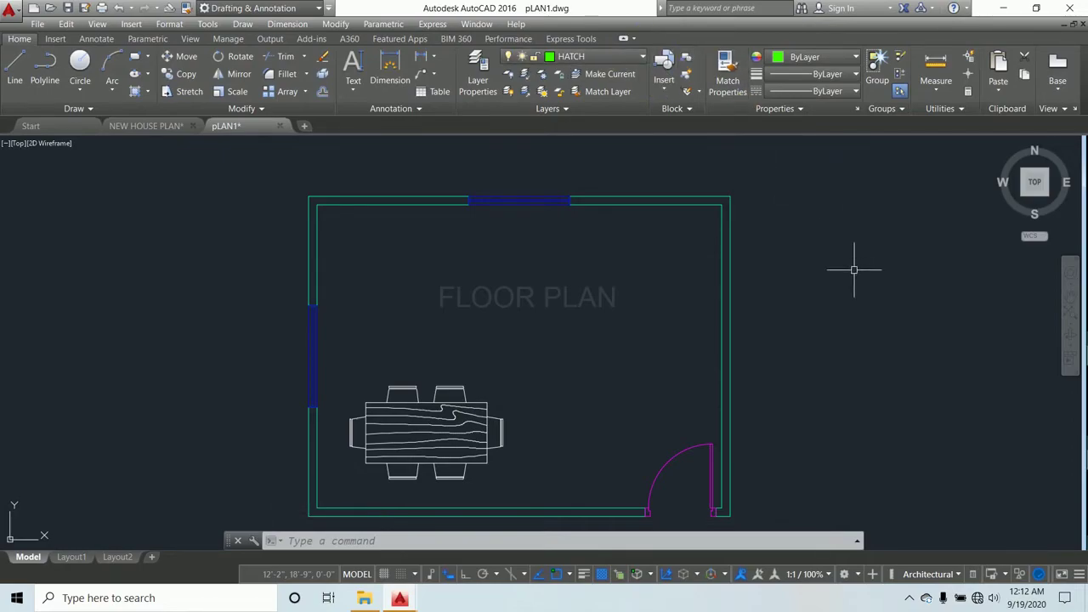
key(Return)
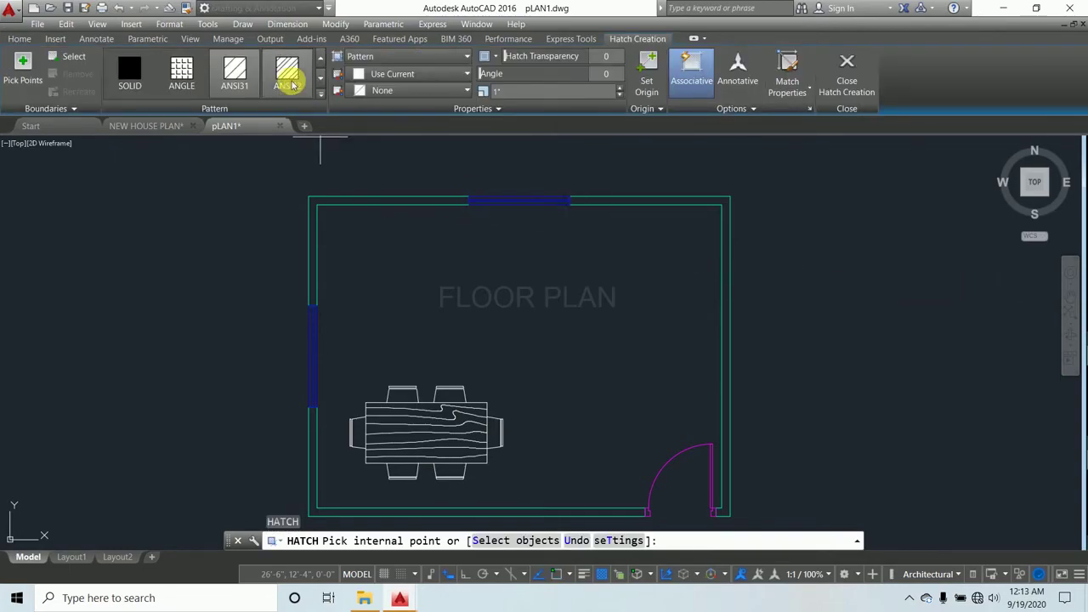
click(288, 73)
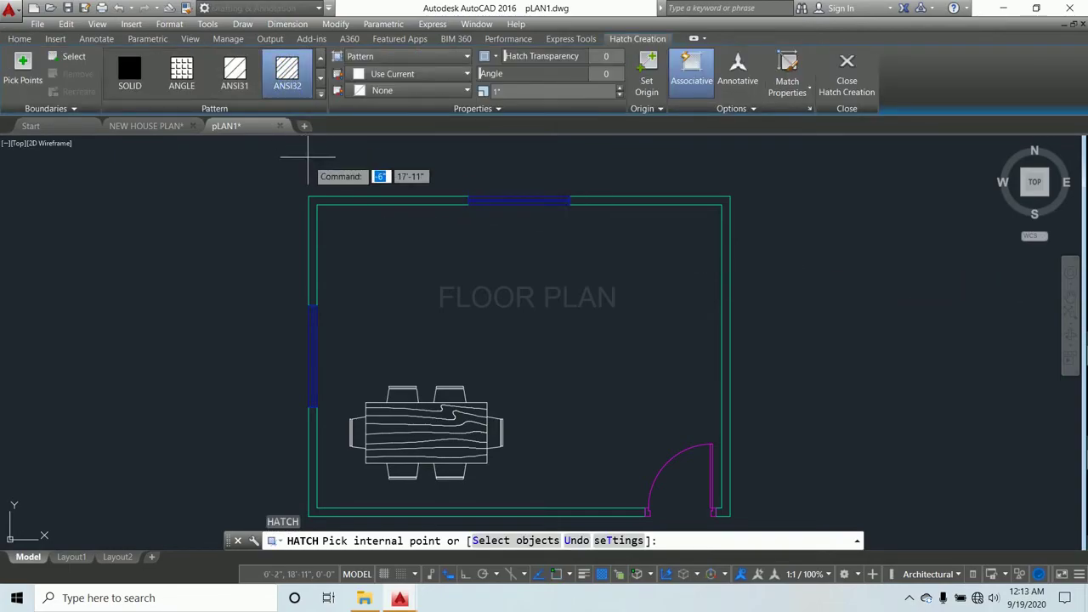
click(311, 208)
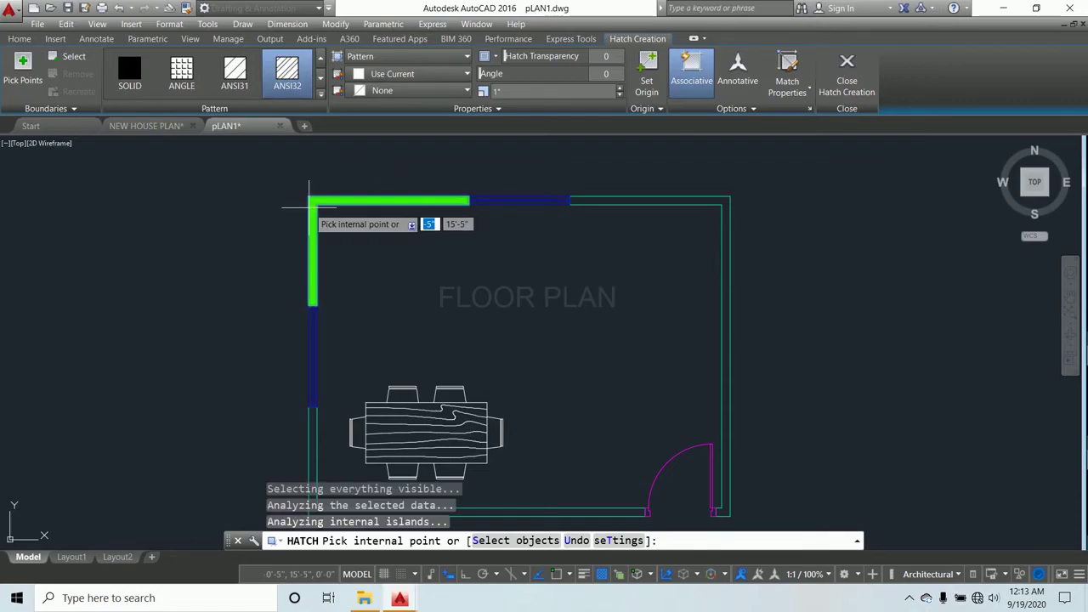
click(724, 214)
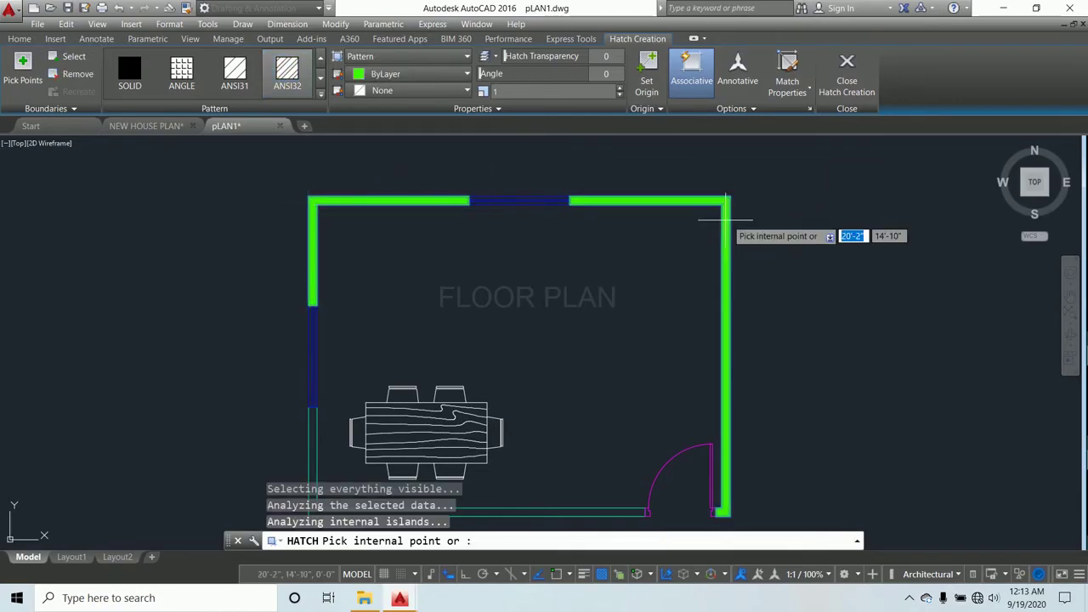
scroll(803, 208, down, 1)
scroll(621, 389, up, 2)
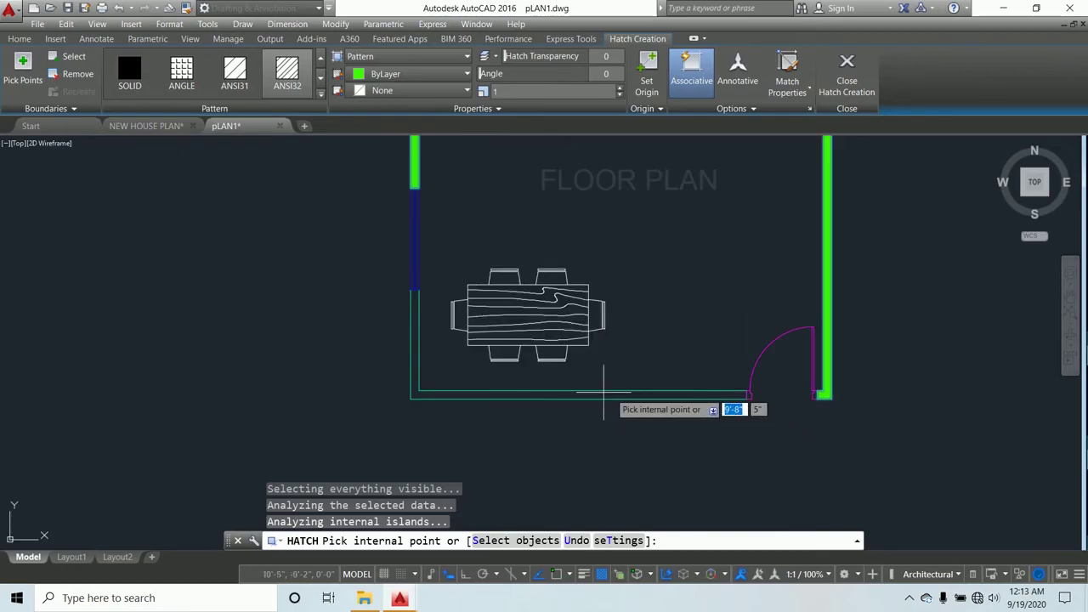
click(600, 388)
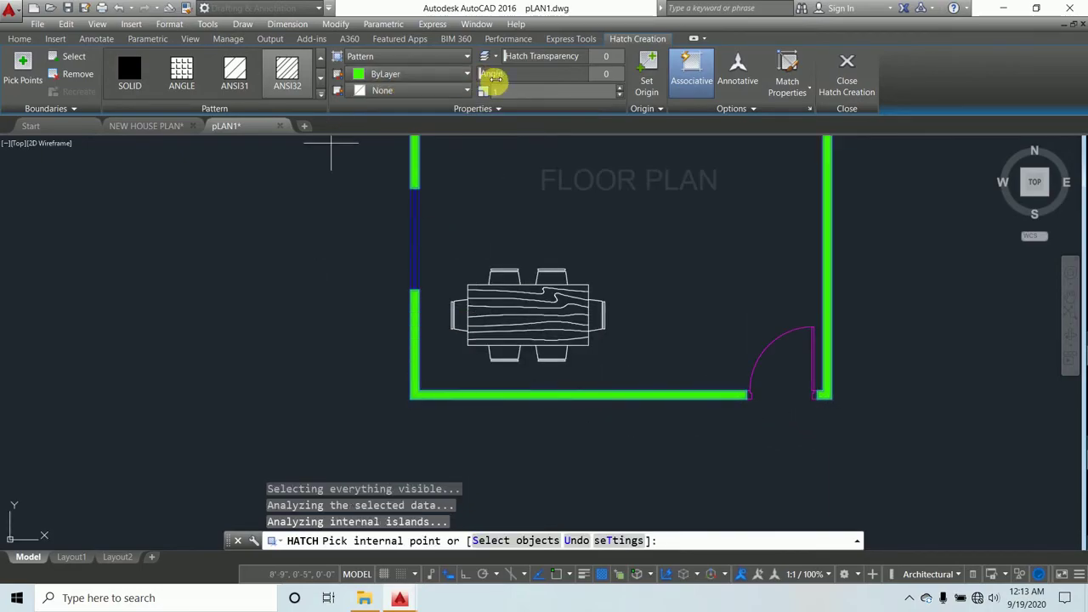
Try pattern scales of 10 and 15 for the wall hatch and inspect the line spacing at the wall corner
click(519, 93)
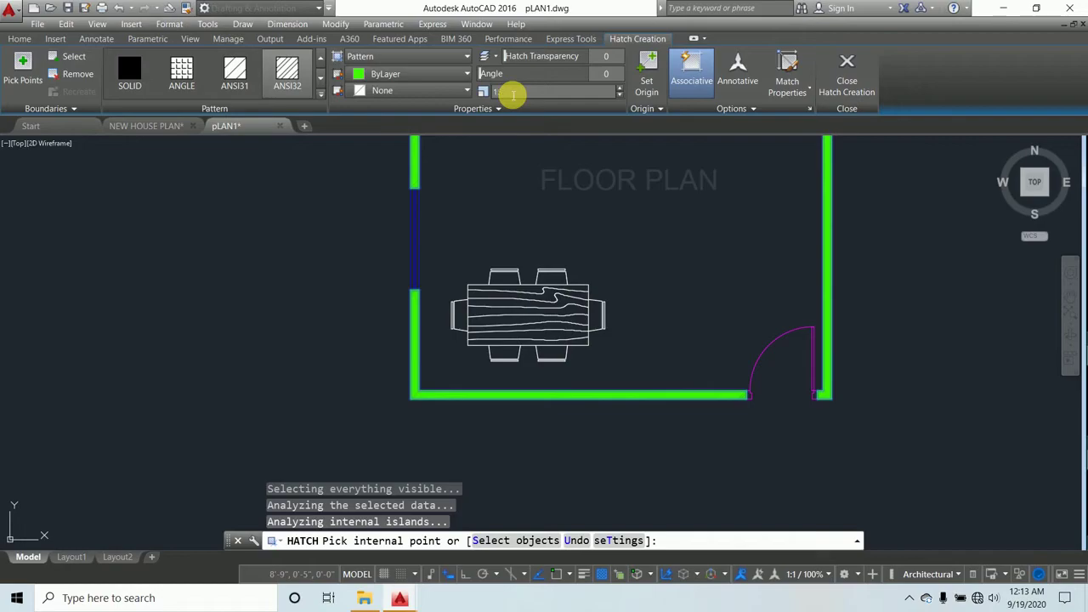
text(10)
key(Return)
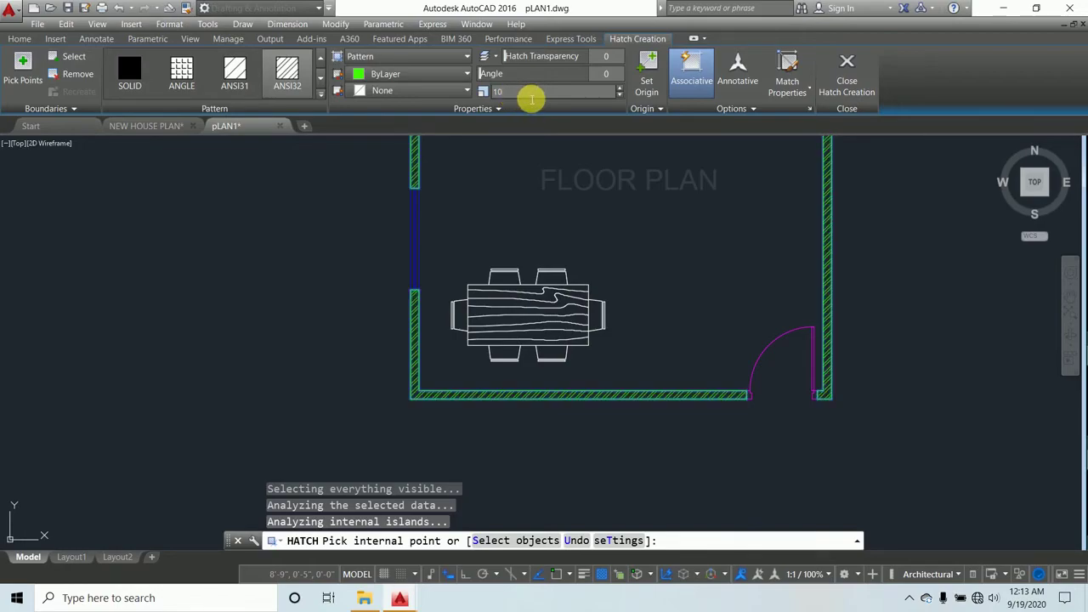
scroll(308, 382, down, 2)
scroll(378, 194, up, 6)
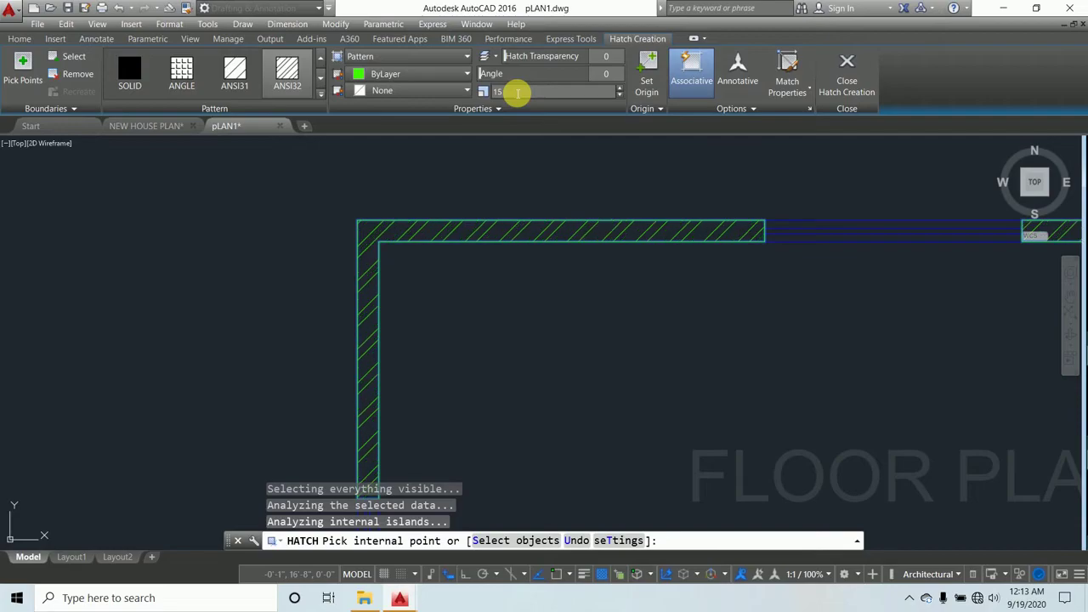
Set the wall hatch's pattern scale to 5 and finish the hatch
click(509, 96)
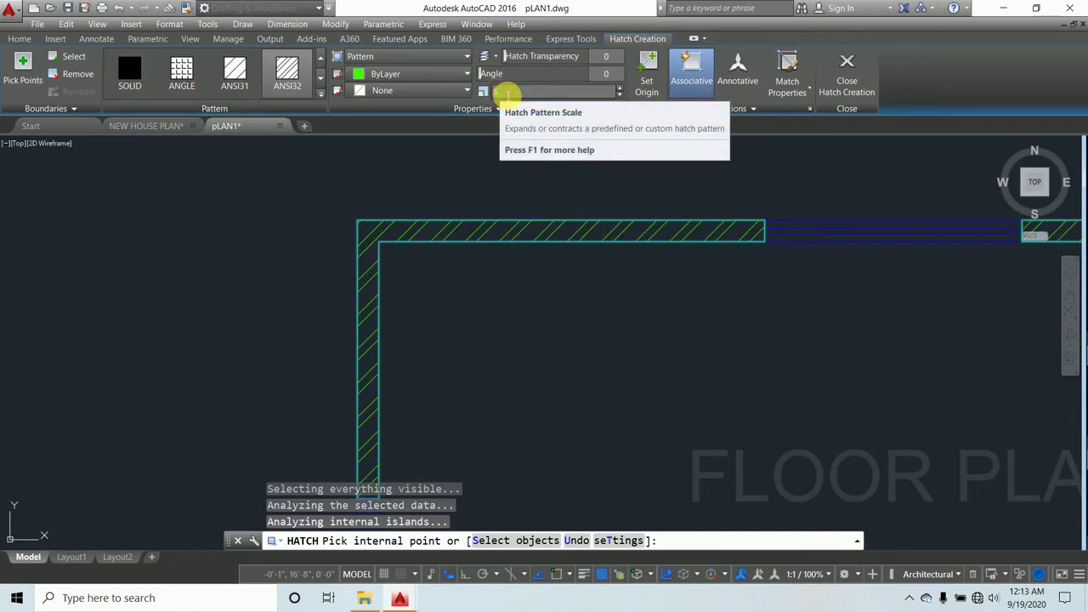
text(5)
key(Return)
scroll(318, 227, down, 4)
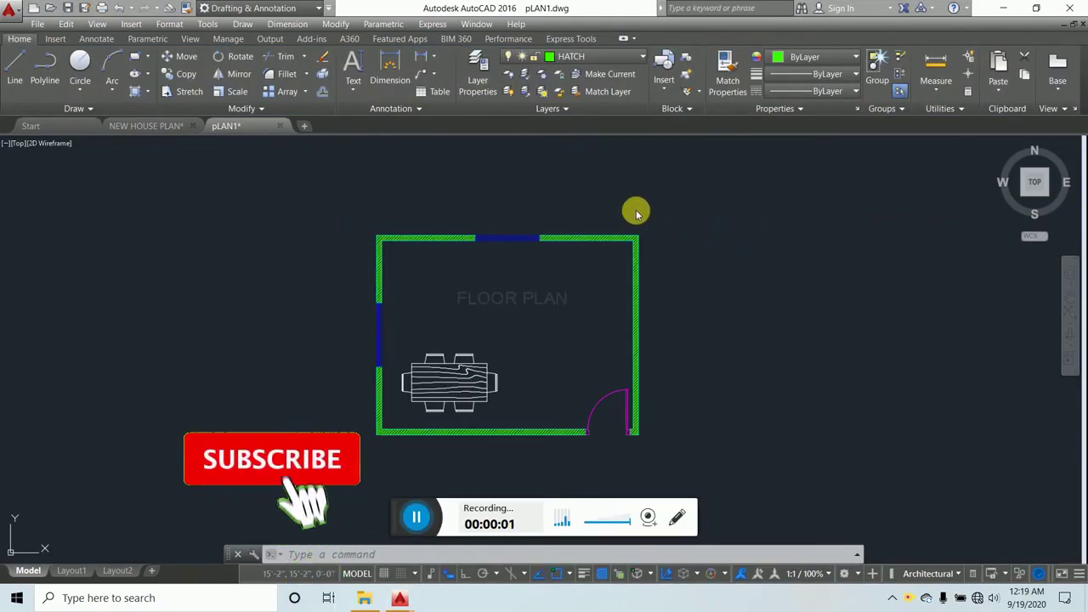
Make DOTLINE the current layer
click(639, 55)
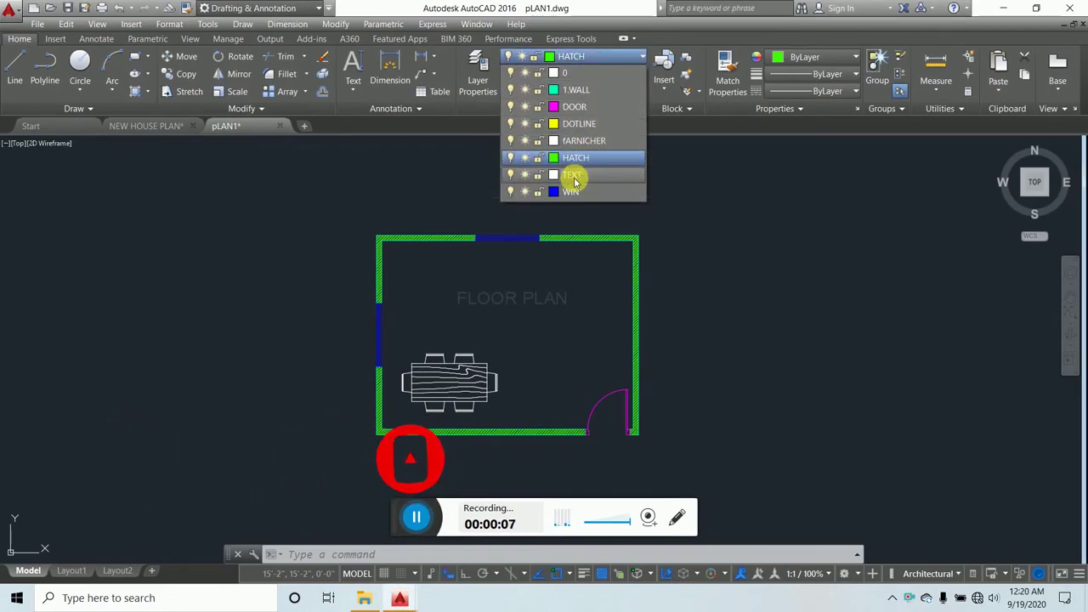
click(593, 125)
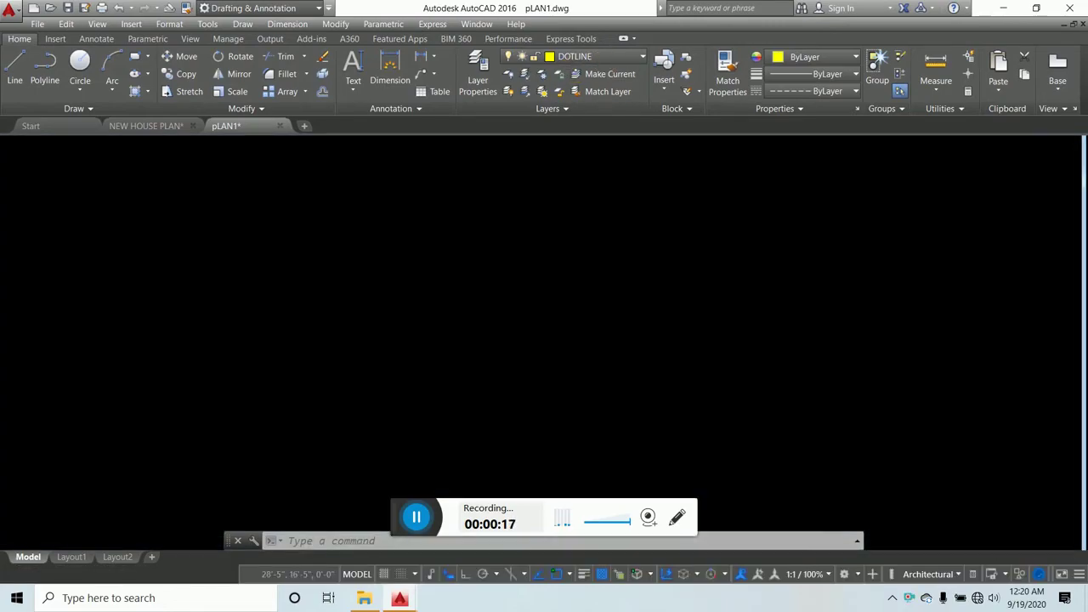
With Ortho on, draw a three-sided line outline about 10" deep outside the upper wall's window, between its two outer corners
scroll(604, 263, up, 4)
scroll(95, 321, up, 2)
key(Escape)
key(Escape)
key(Escape)
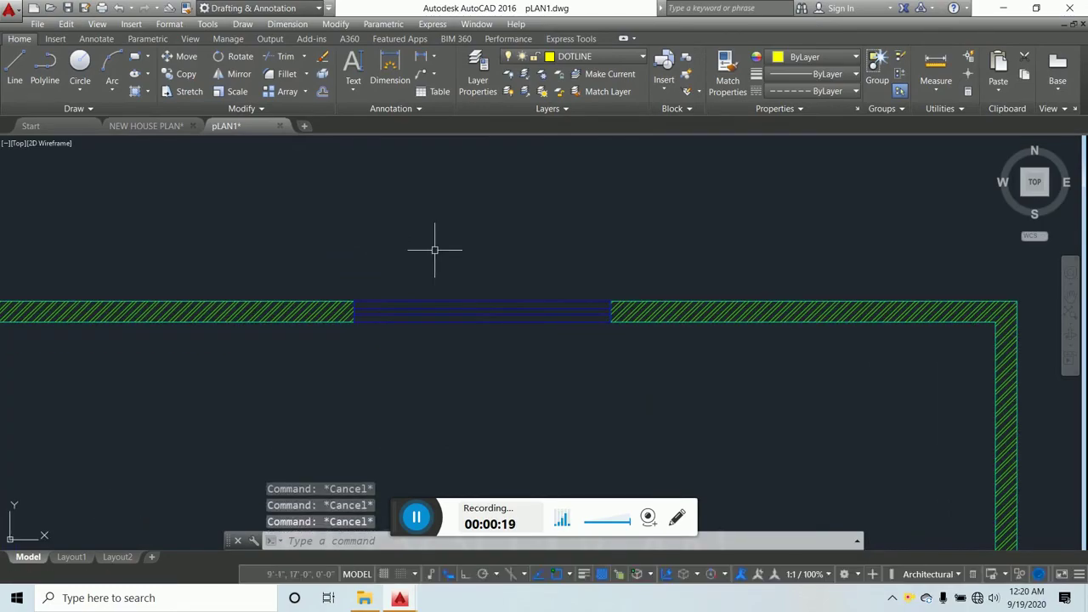
click(15, 69)
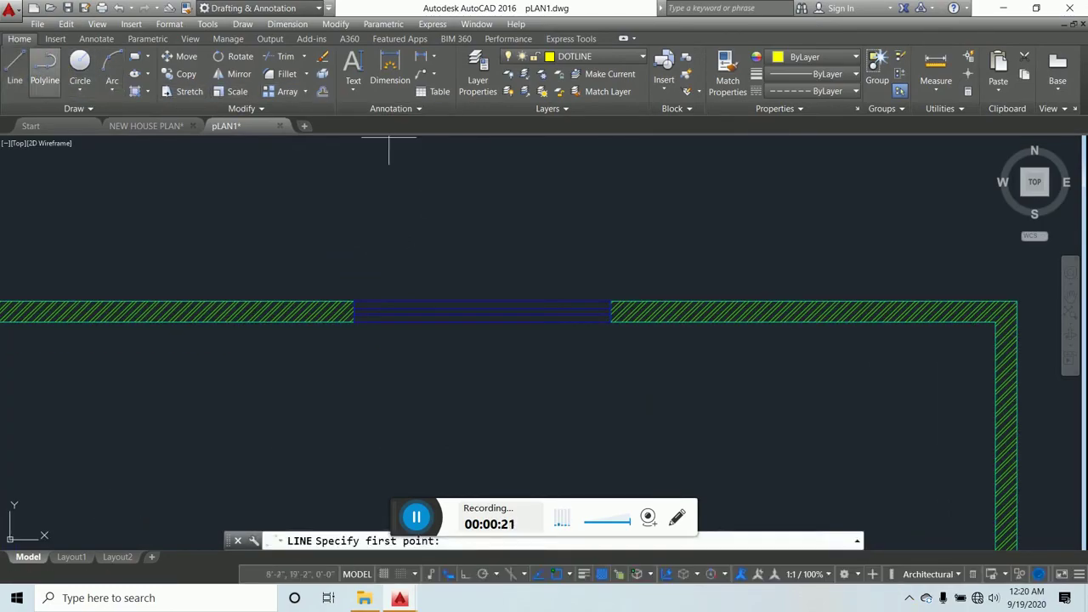
scroll(372, 297, up, 6)
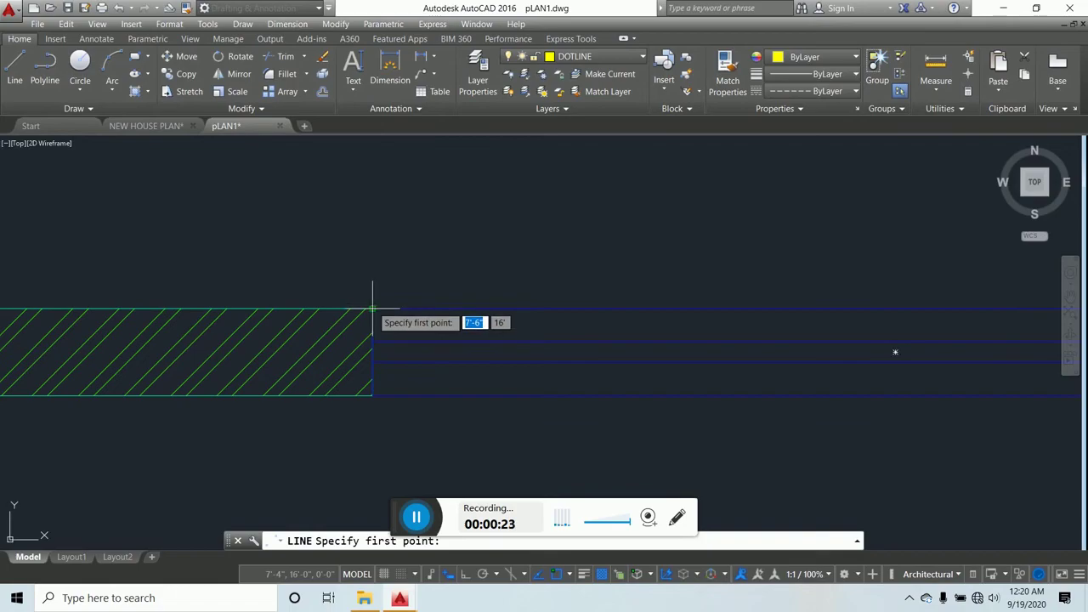
click(371, 308)
scroll(372, 252, down, 3)
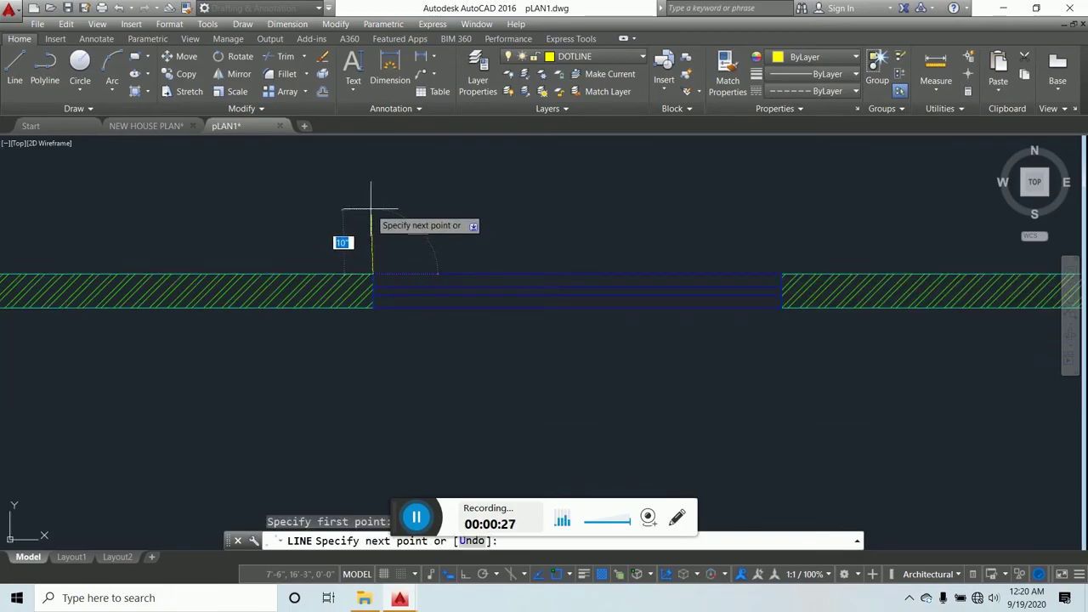
key(F8)
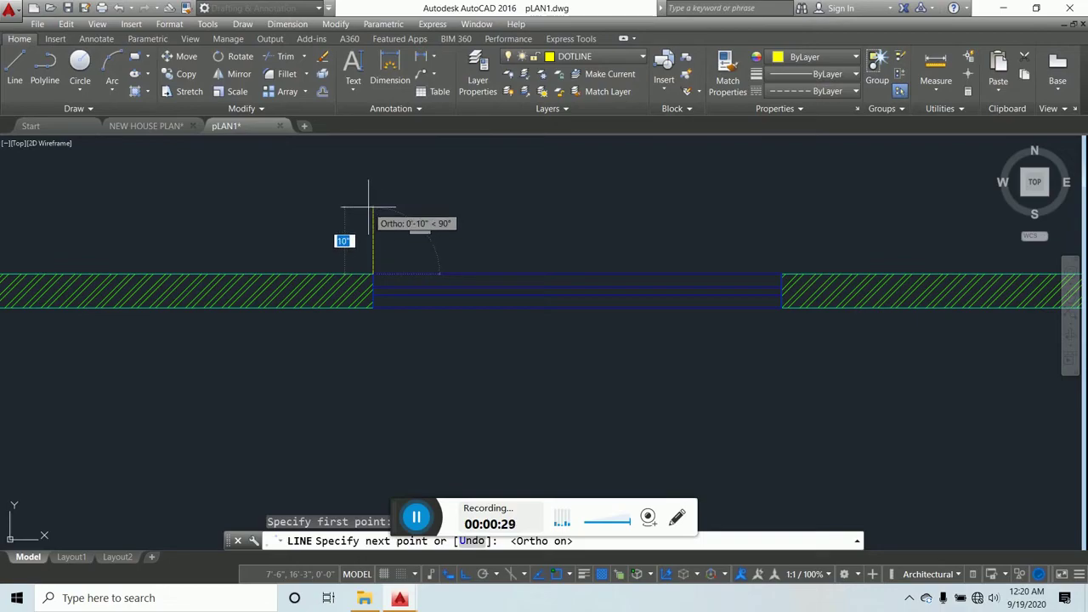
click(368, 207)
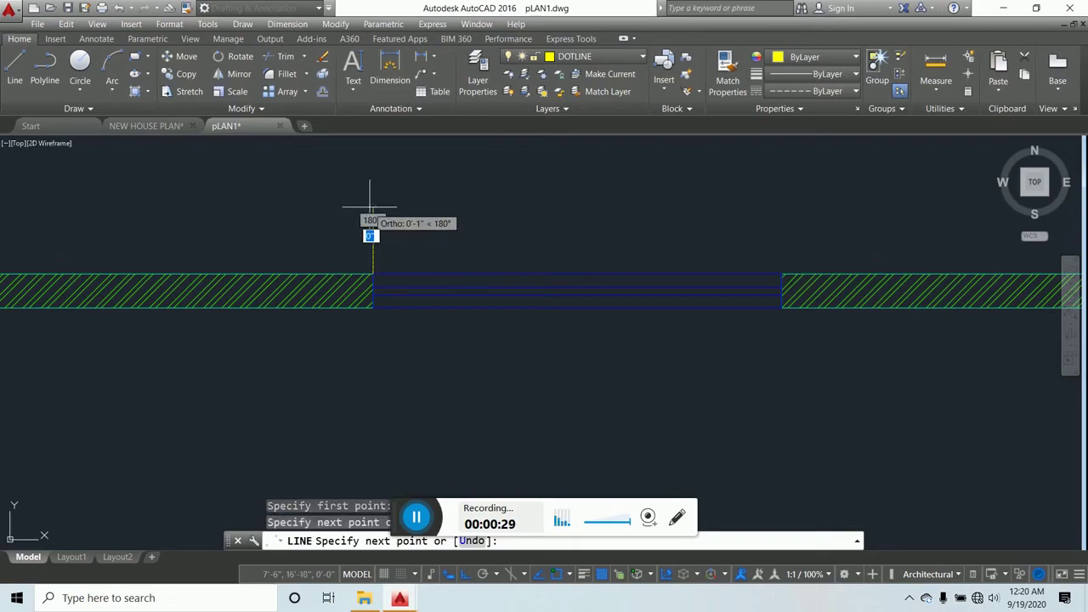
click(783, 205)
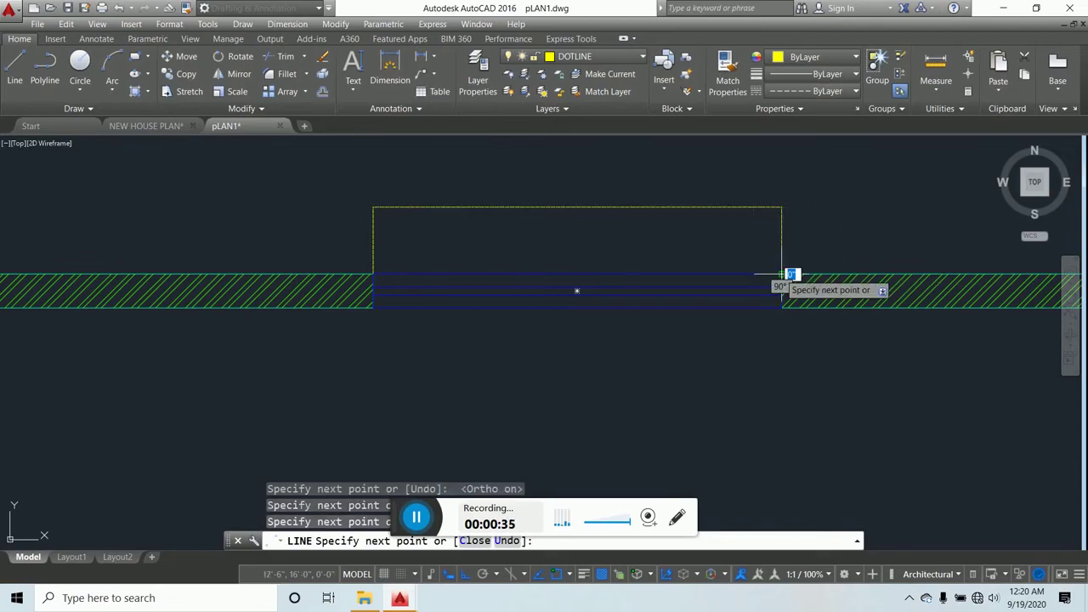
click(791, 275)
key(Escape)
scroll(765, 221, up, 4)
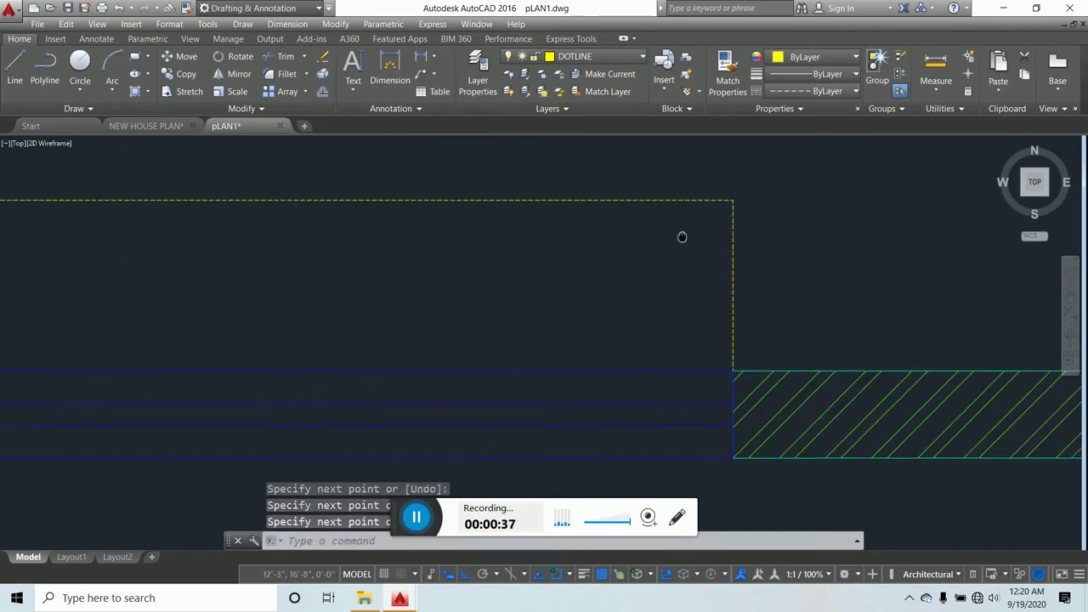
key(Escape)
key(Escape)
scroll(664, 262, down, 6)
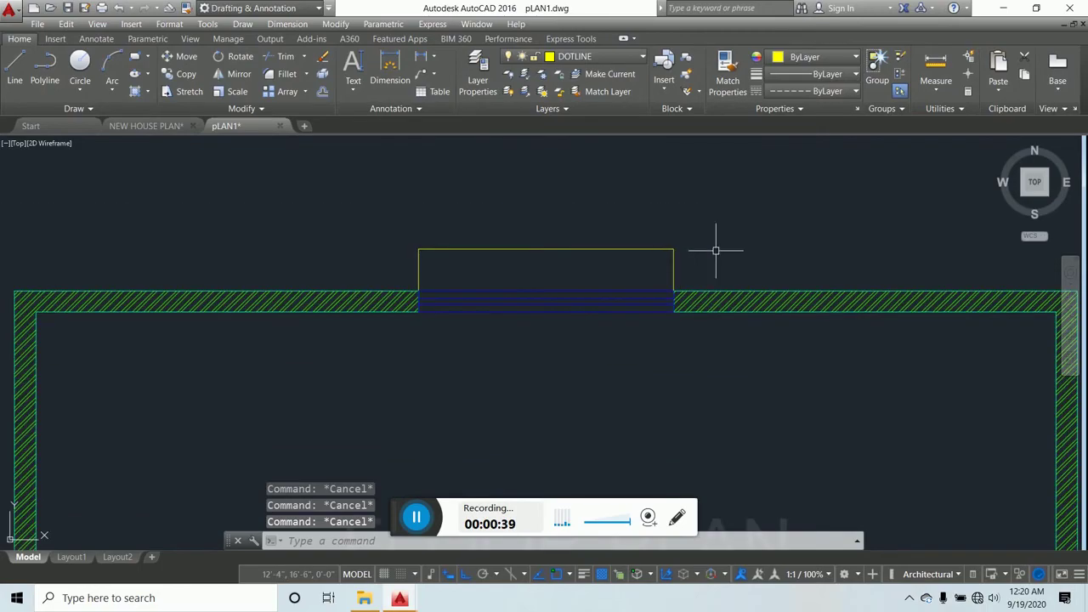
scroll(709, 247, down, 6)
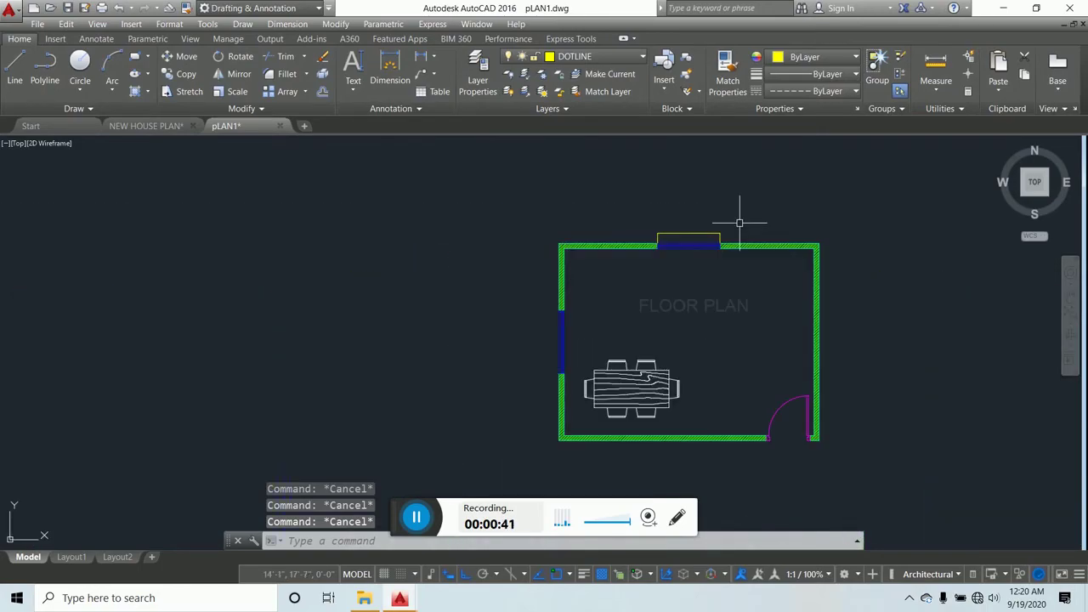
Draw a three-sided line outline 10" deep outside the left wall's window, from its upper outer corner to its lower one
scroll(559, 335, up, 7)
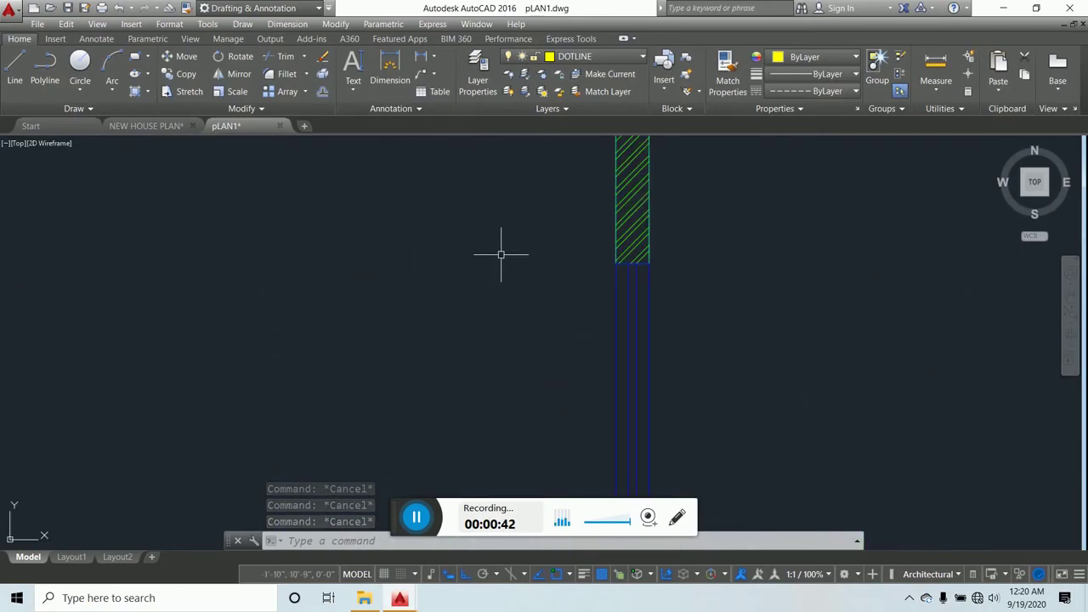
click(14, 68)
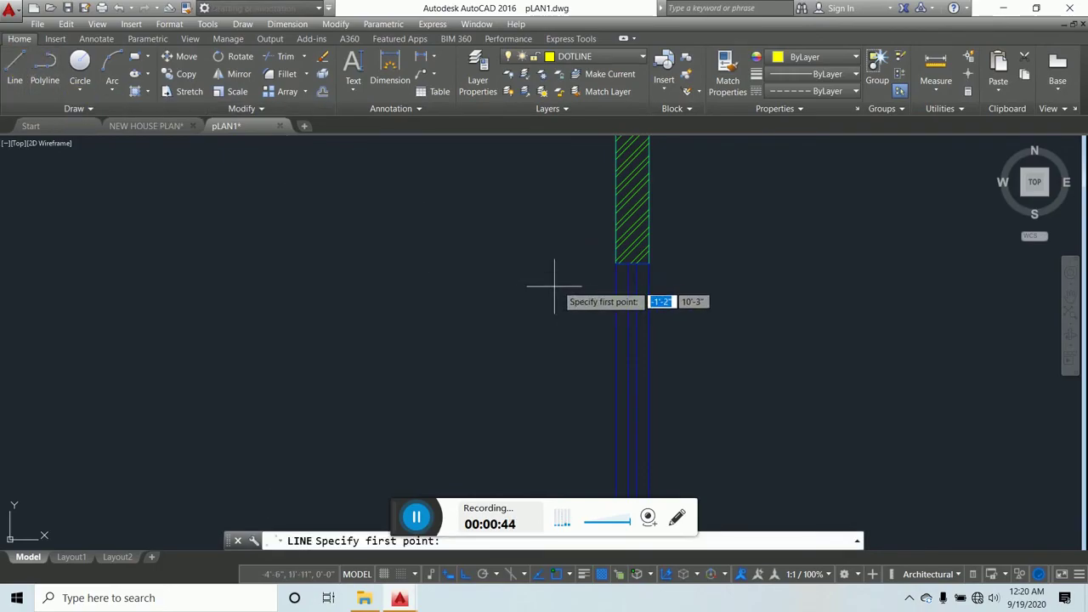
scroll(618, 273, up, 4)
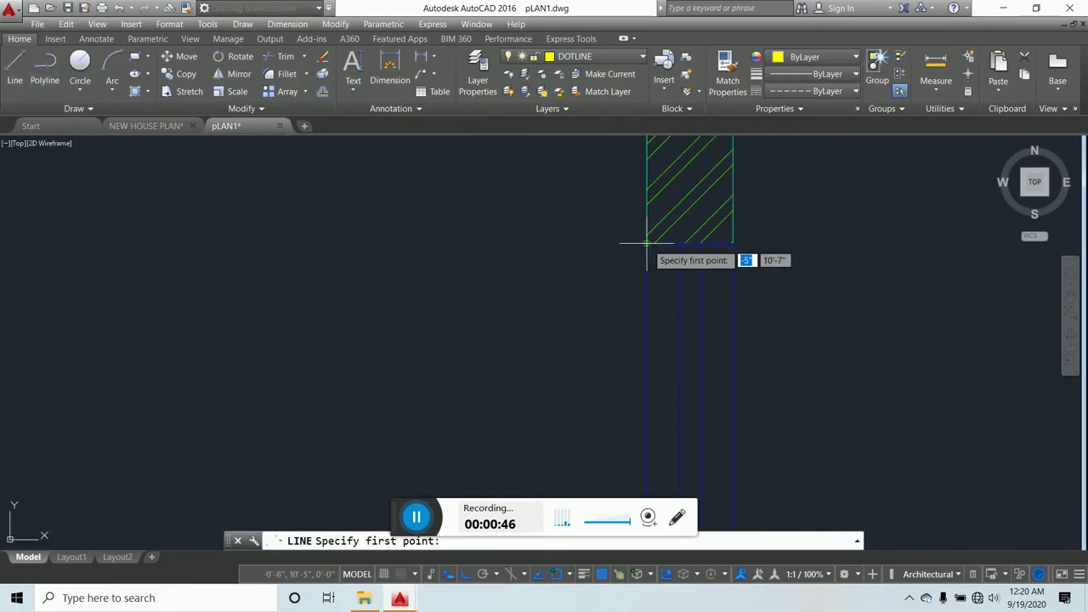
click(648, 244)
scroll(579, 244, down, 5)
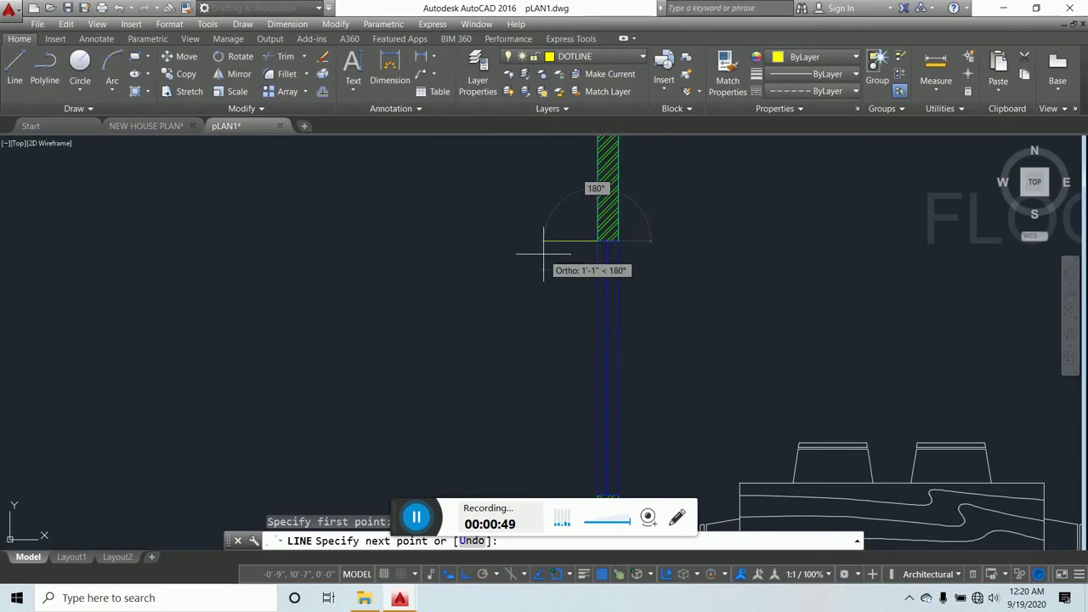
text(1)
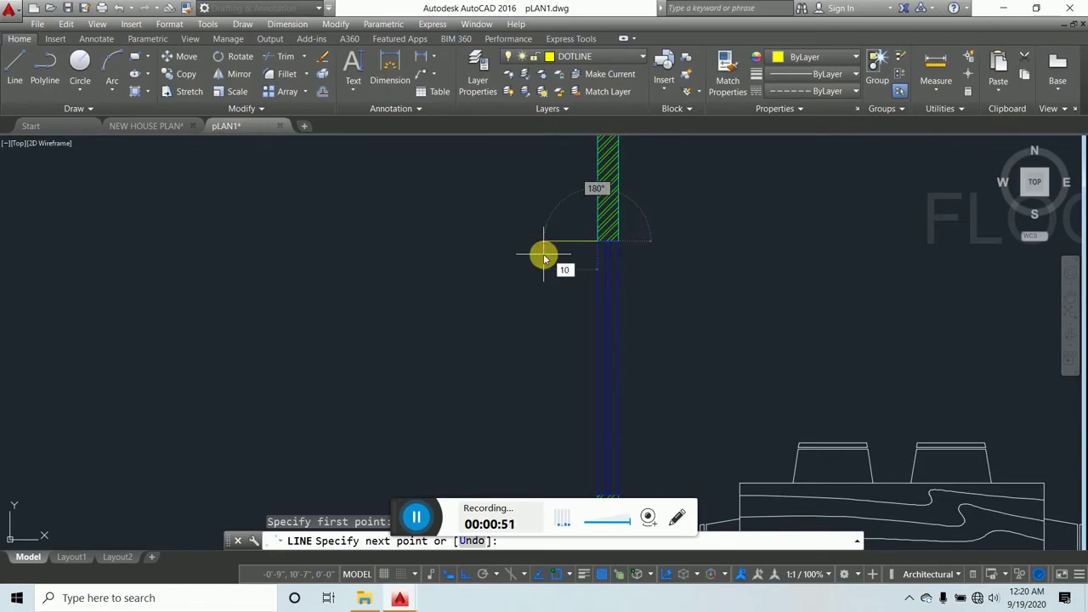
text(0)
key(Return)
scroll(548, 331, down, 4)
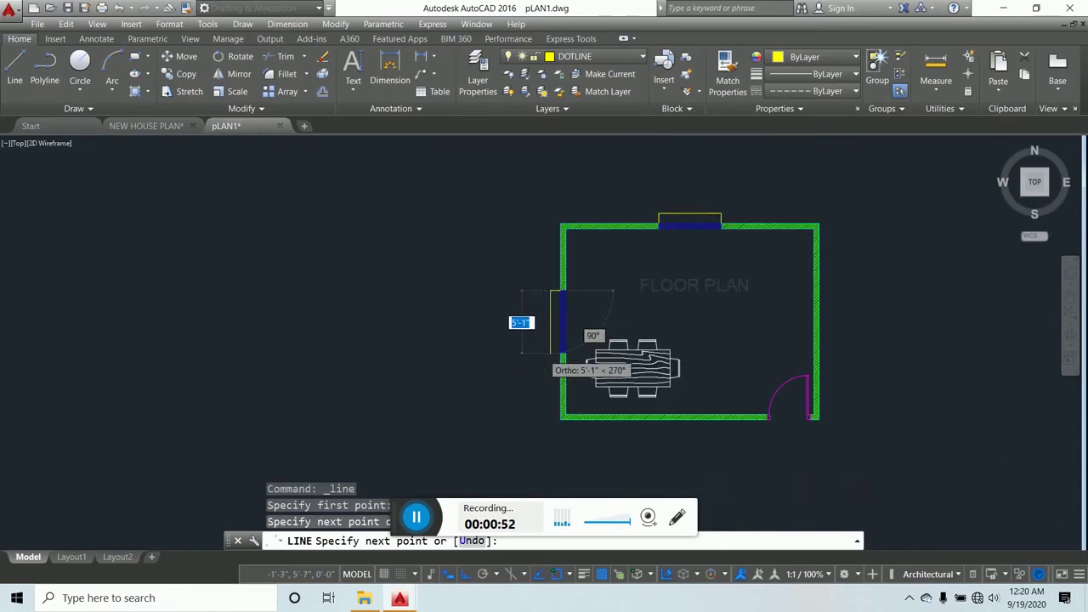
scroll(542, 353, up, 8)
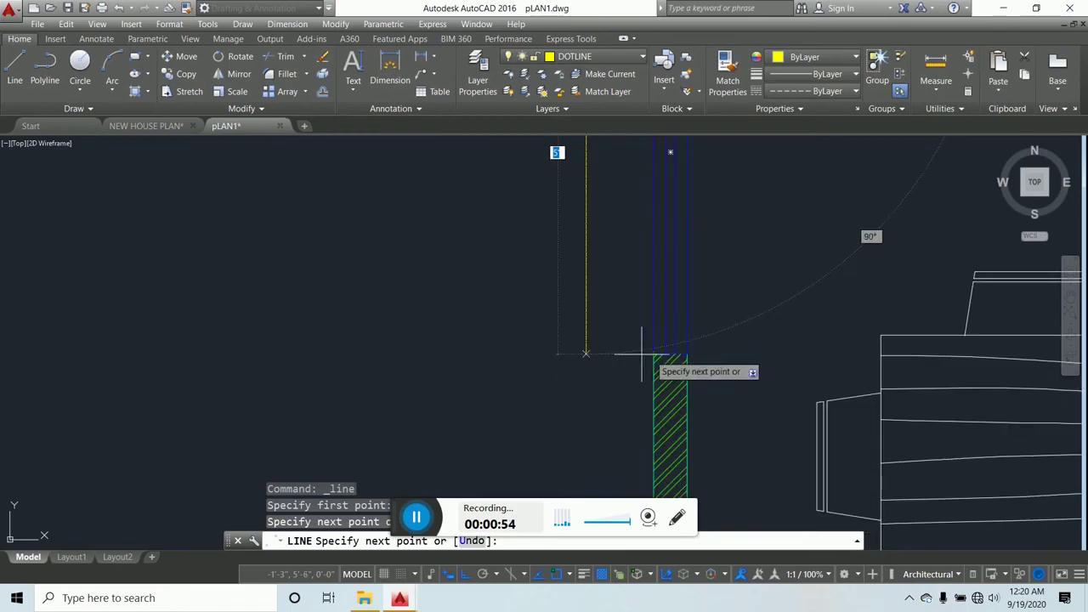
click(598, 357)
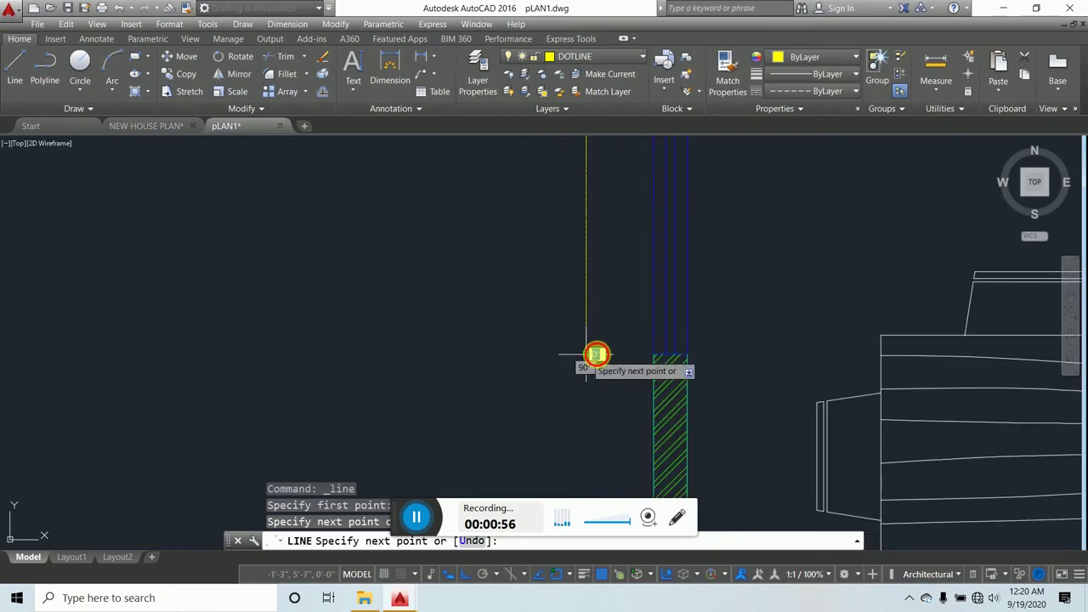
click(654, 350)
key(Return)
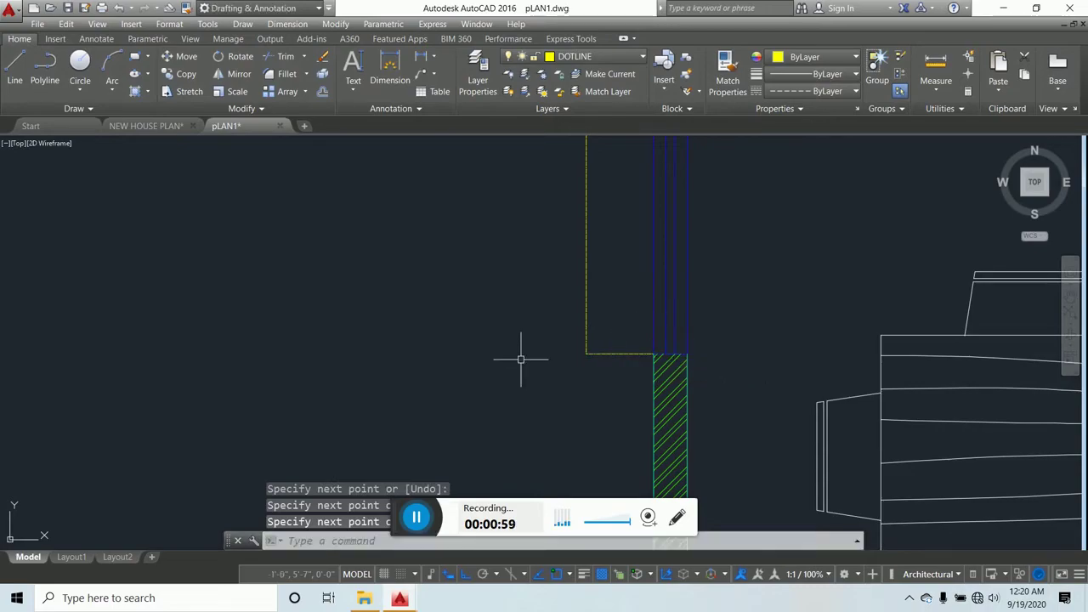
Move the right end line of the upper window's dashed outline 3" outward to the right
scroll(521, 359, down, 8)
scroll(602, 296, up, 5)
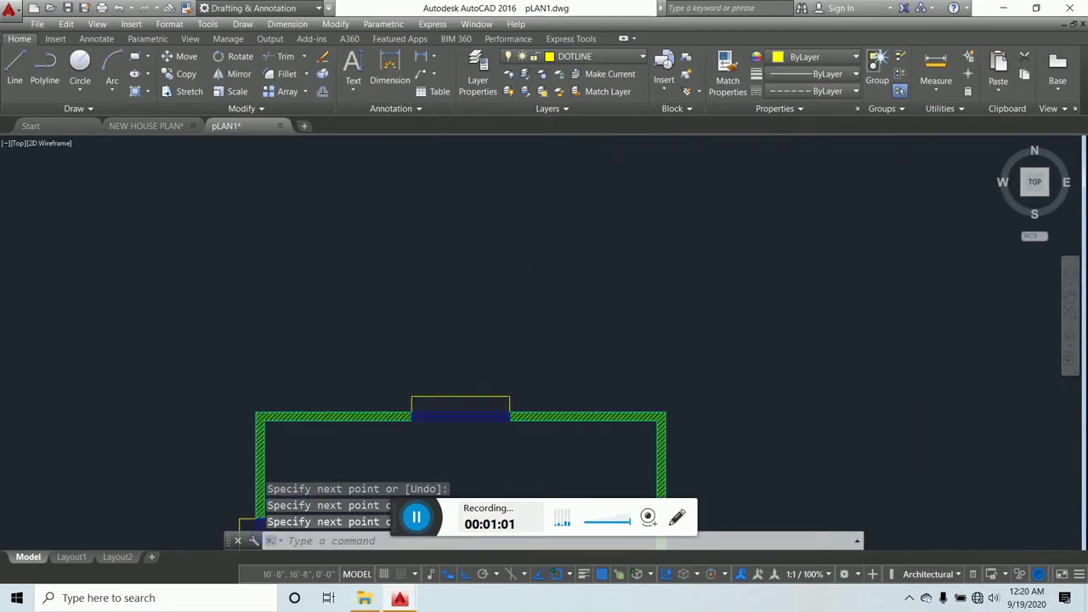
scroll(493, 347, up, 4)
key(Escape)
key(Escape)
key(Escape)
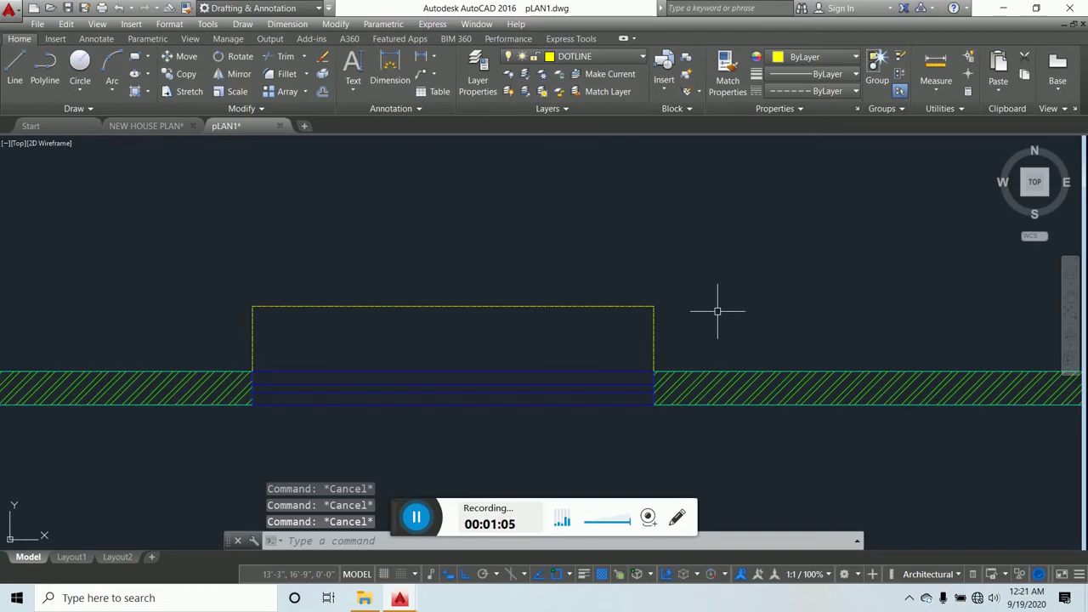
text(m)
key(Return)
click(710, 312)
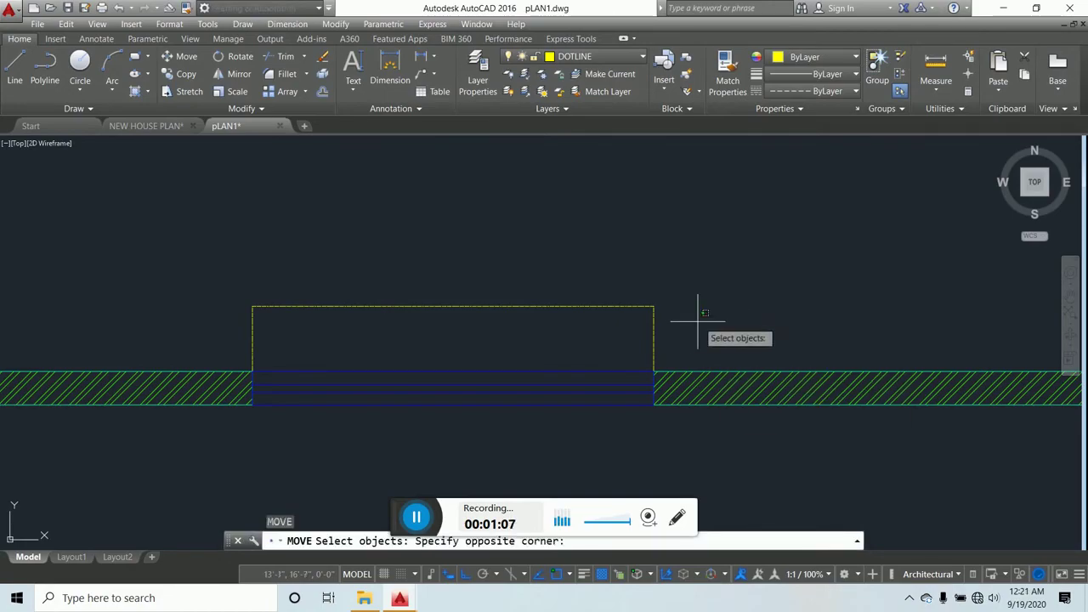
click(614, 321)
key(Return)
click(591, 263)
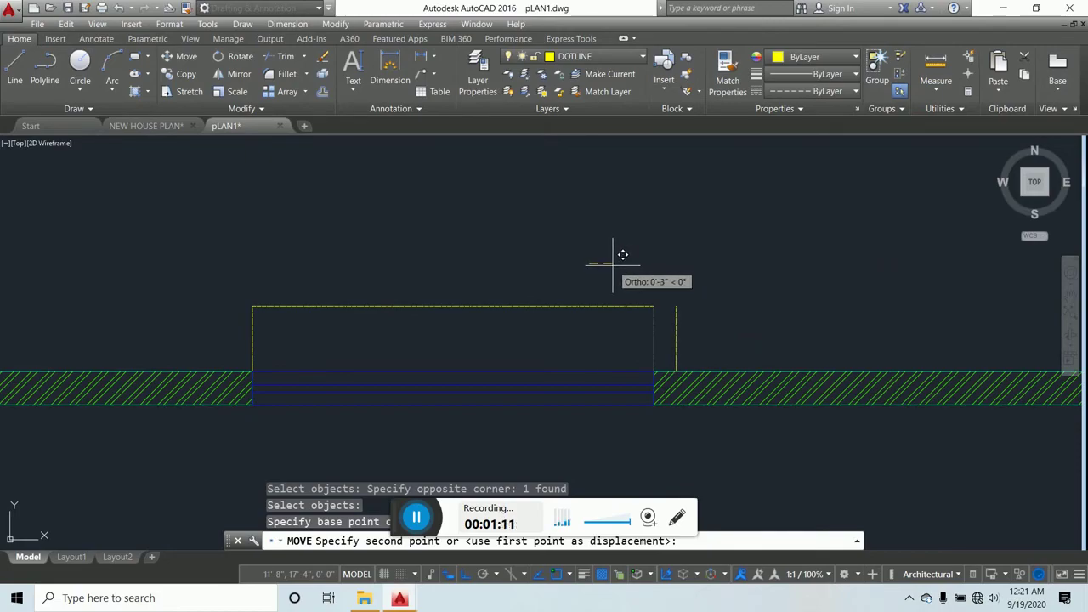
text(3)
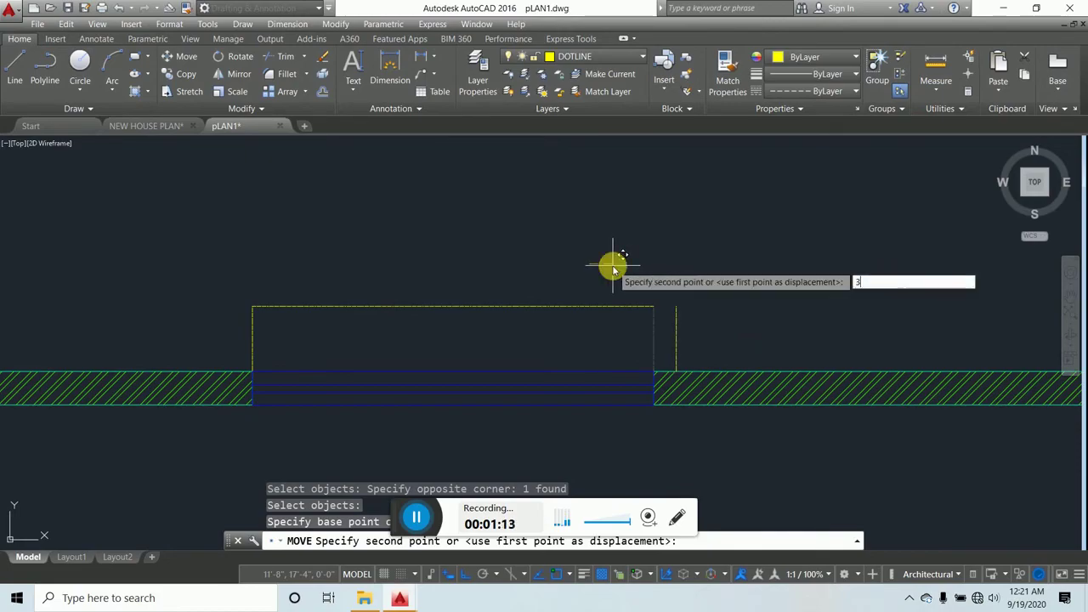
key(Return)
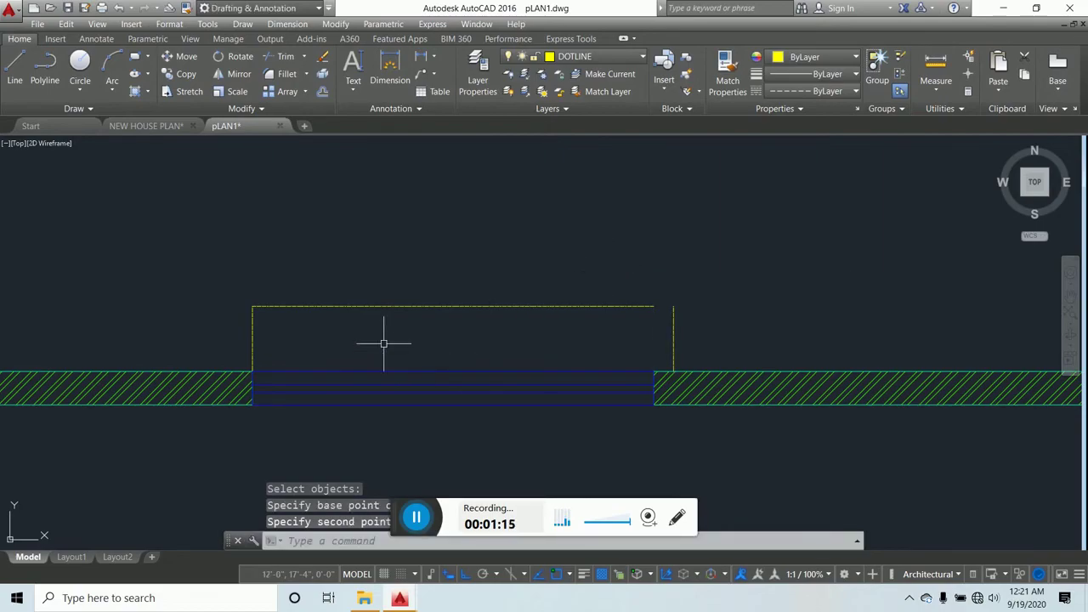
Move the left end line of the upper window's dashed outline 3" outward to the left
text(M)
key(Return)
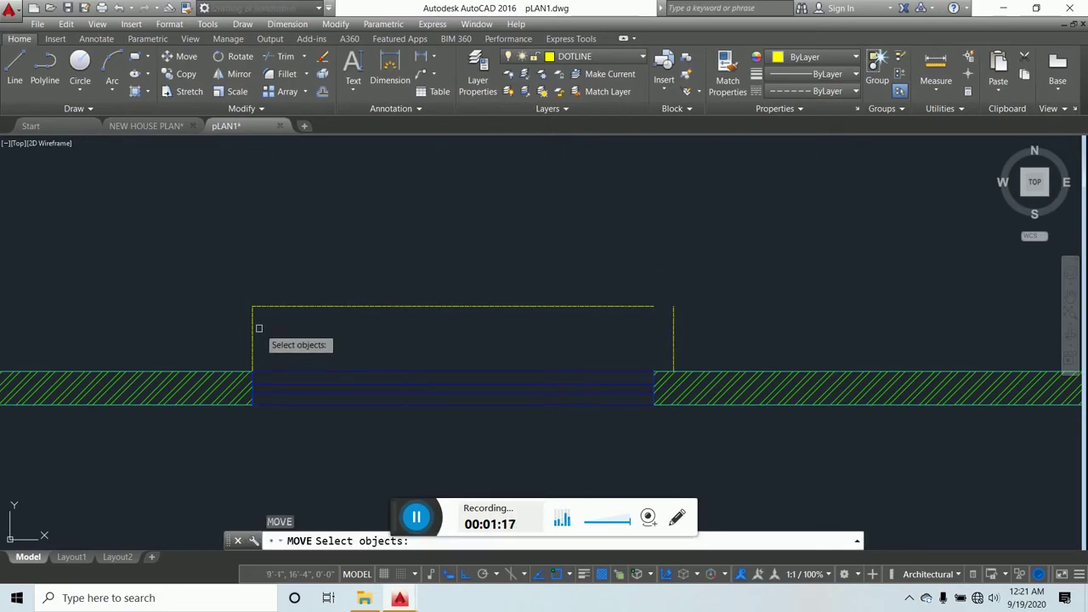
click(253, 329)
key(Return)
click(315, 248)
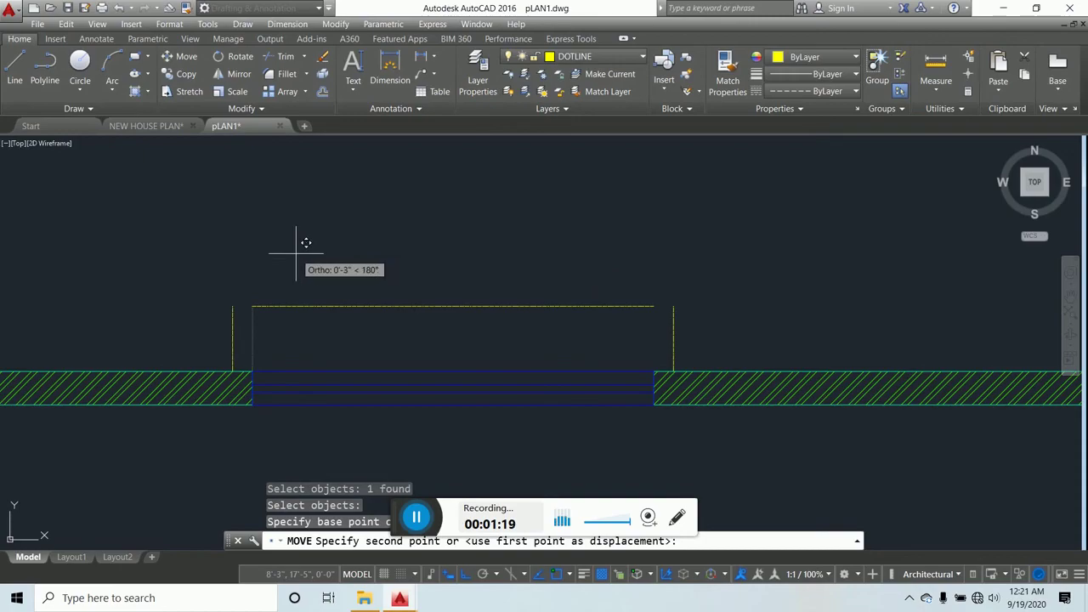
text(3)
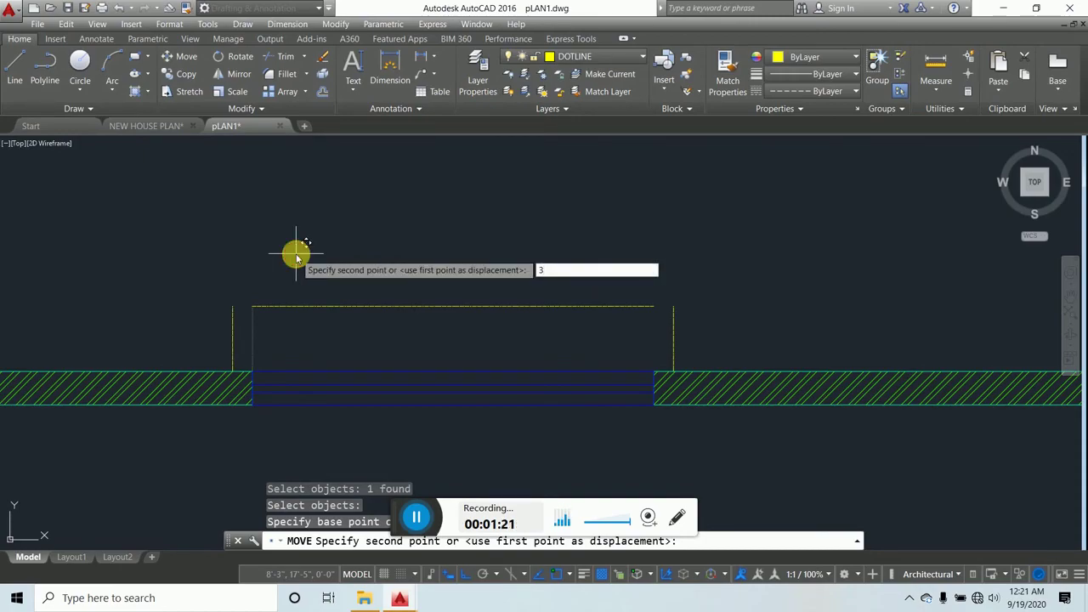
key(Return)
Move the upper end line of the left window's outline 3" upward
scroll(300, 253, down, 5)
scroll(400, 255, up, 5)
scroll(399, 246, up, 5)
scroll(391, 237, down, 4)
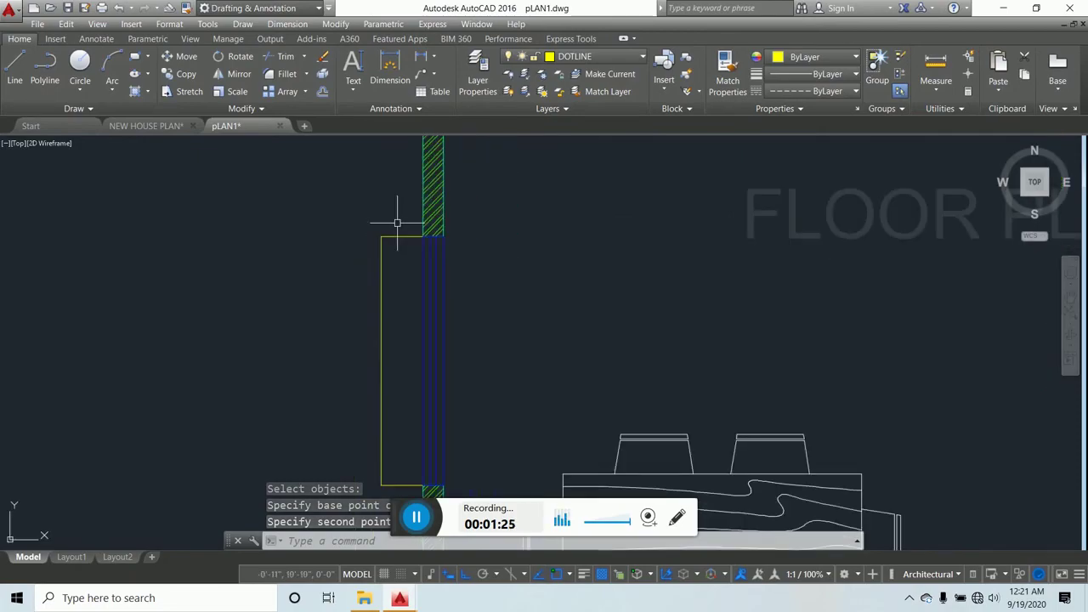
key(Escape)
key(Escape)
key(Escape)
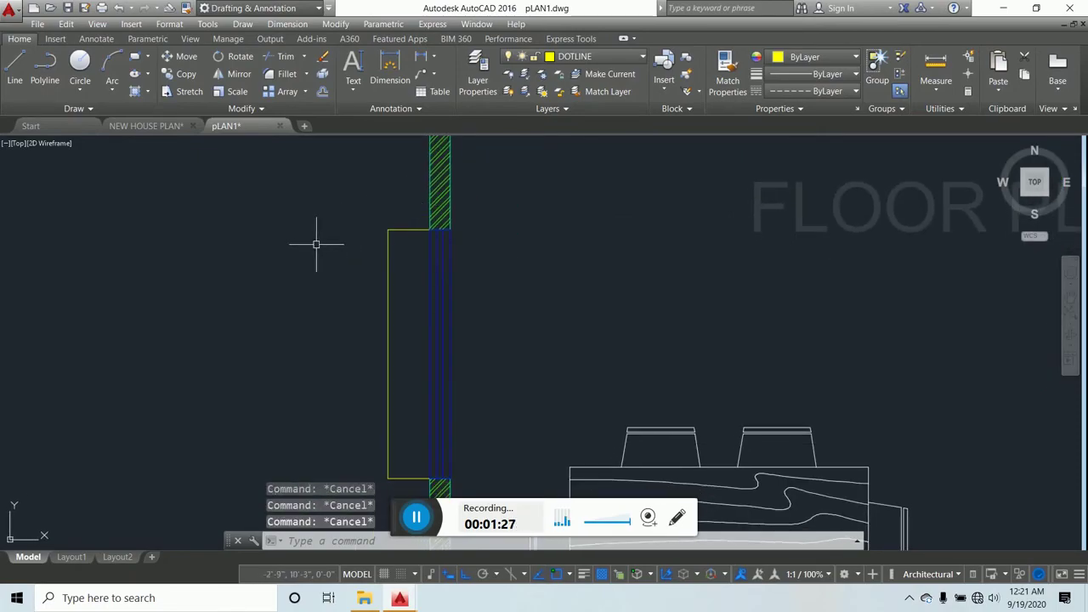
text(M)
key(Return)
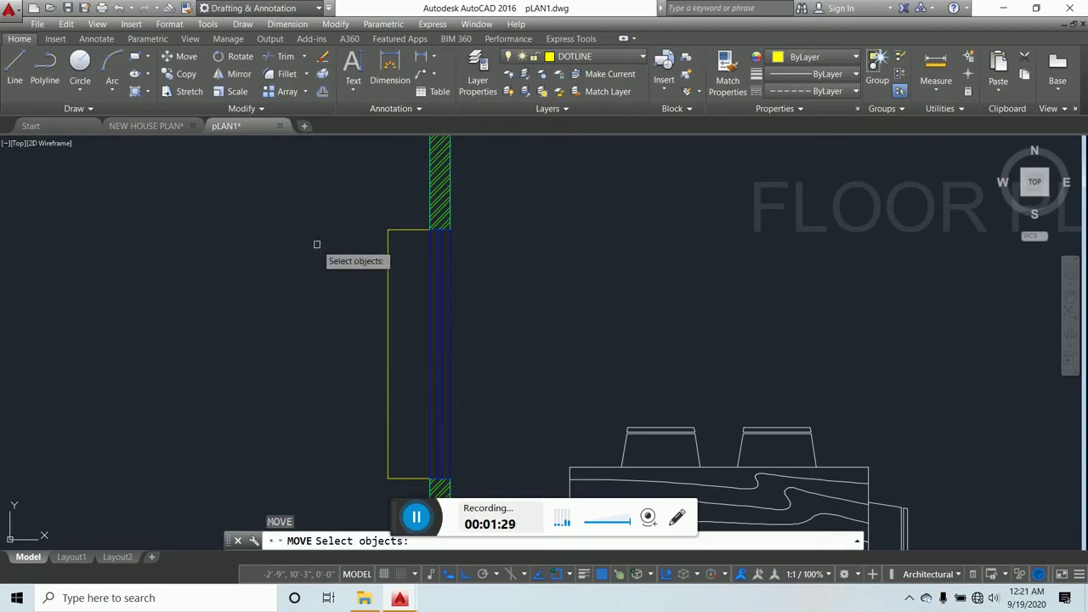
click(402, 228)
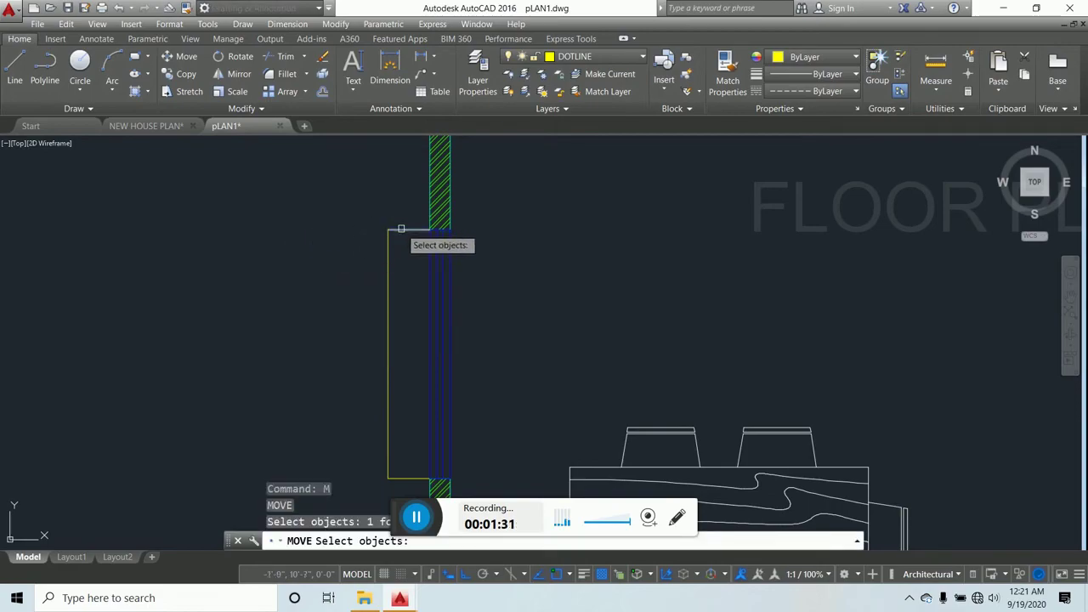
key(Return)
click(326, 280)
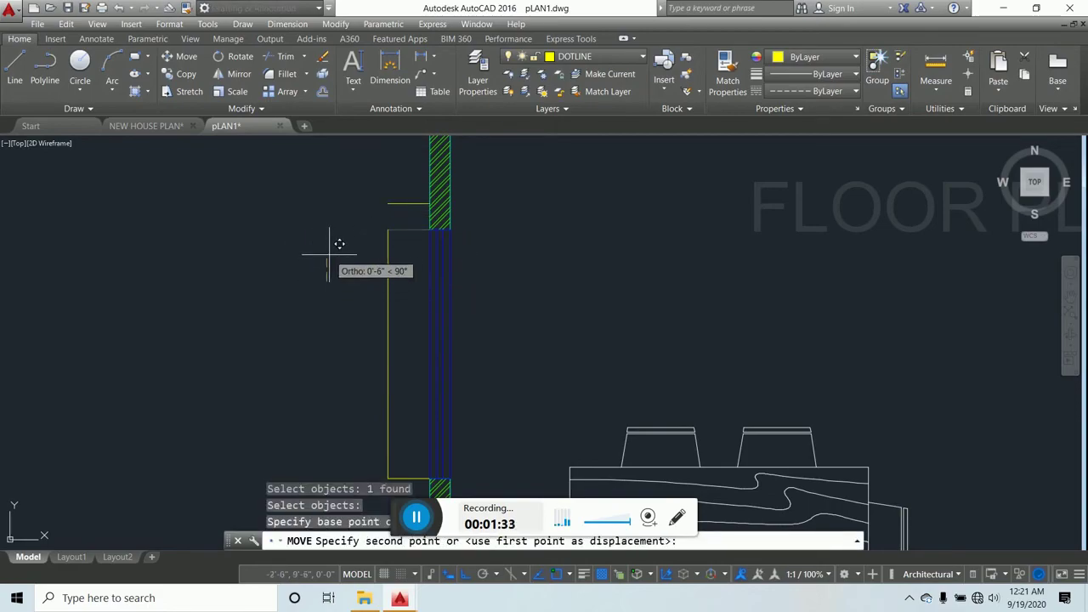
text(3)
key(Return)
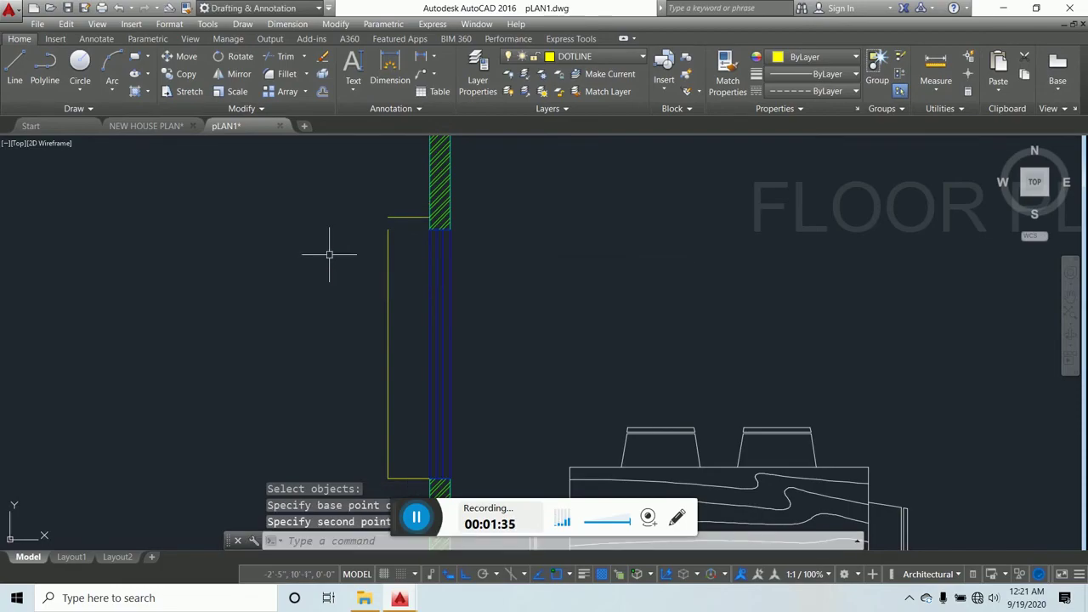
Move the lower end line of the left window's outline 3" downward
scroll(338, 251, down, 2)
text(M)
key(Return)
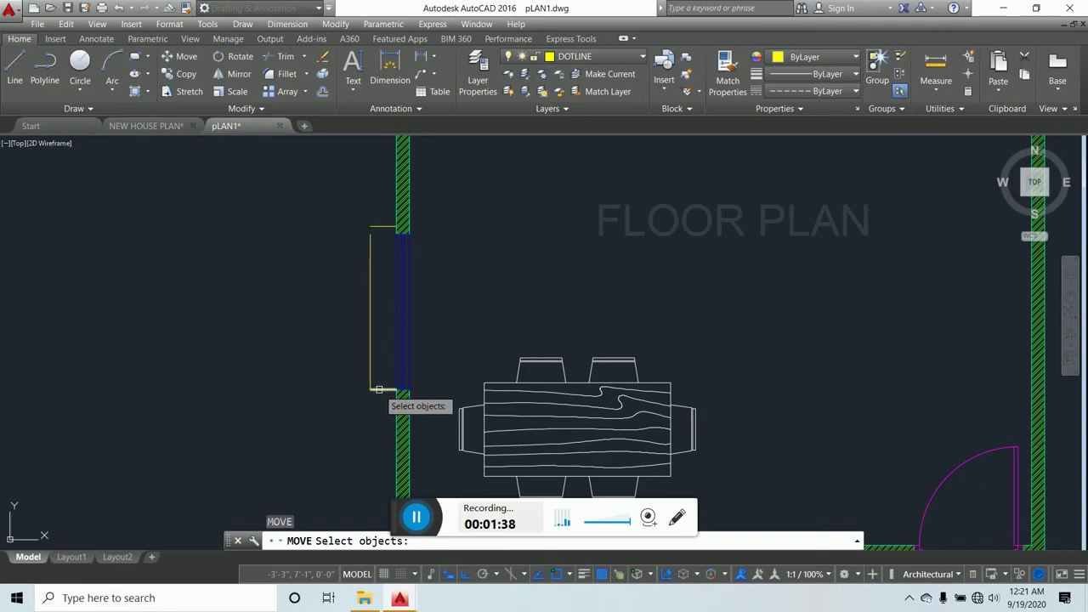
click(379, 389)
key(Return)
click(325, 299)
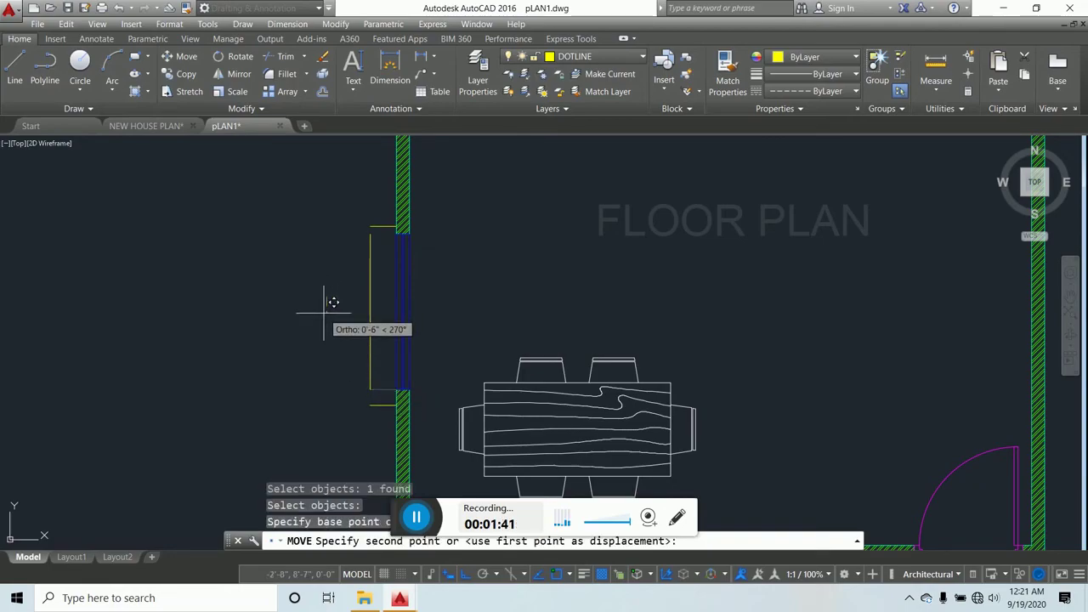
text(3)
key(Return)
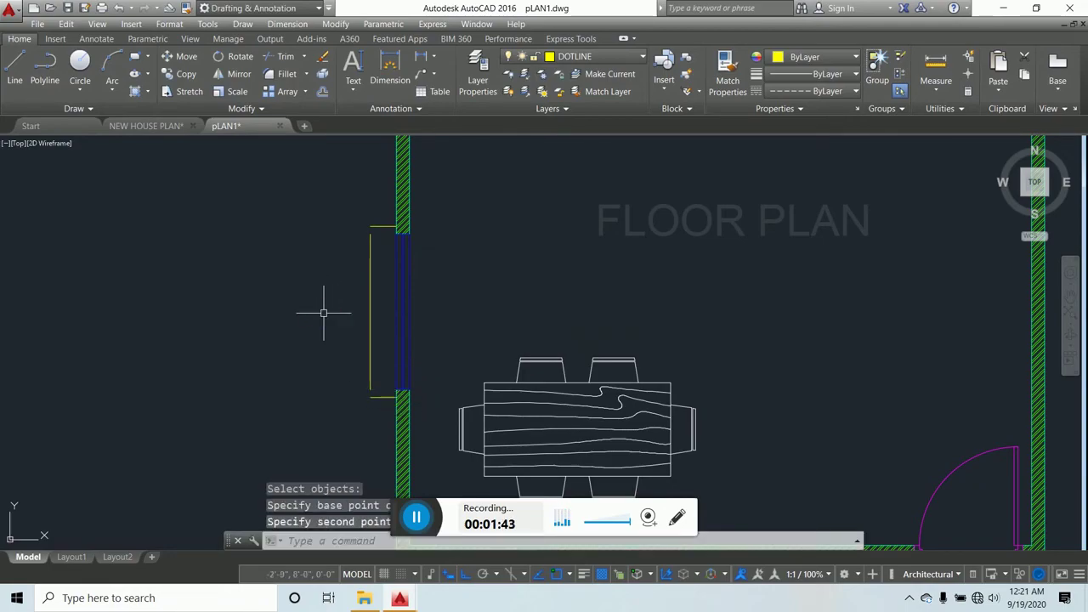
key(Escape)
key(Escape)
key(Escape)
Extend both ends of the upper window outline's long line to meet its two side lines
scroll(328, 313, down, 10)
scroll(336, 313, up, 12)
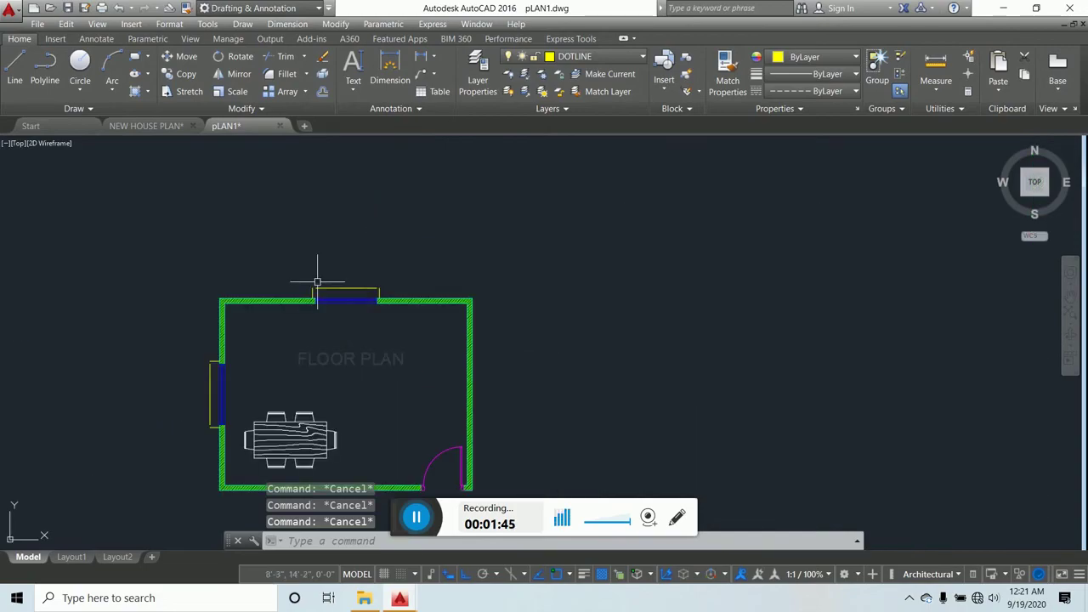
click(305, 58)
click(296, 97)
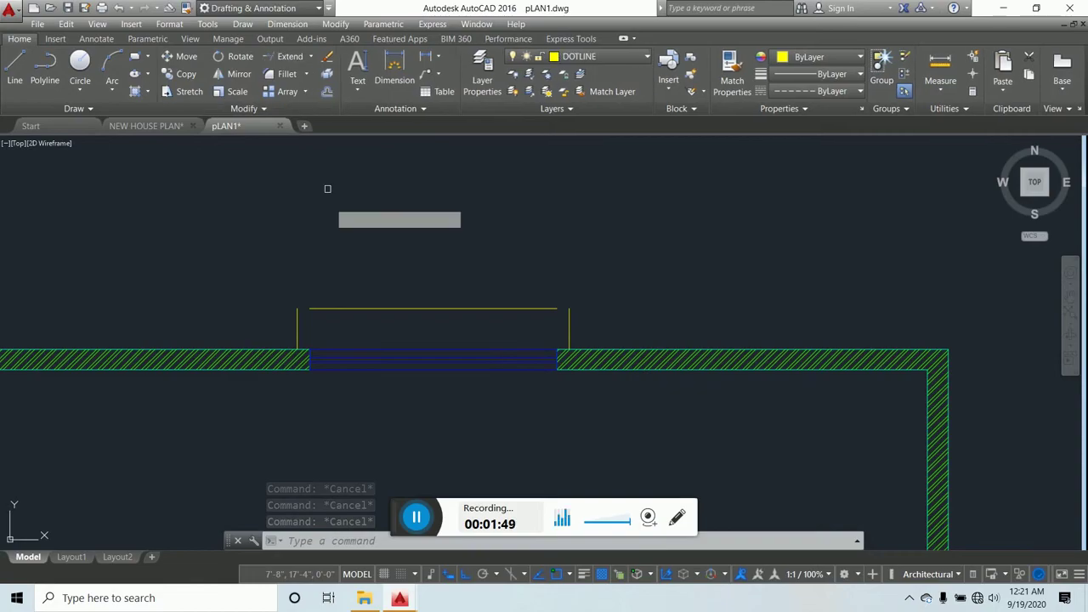
key(Return)
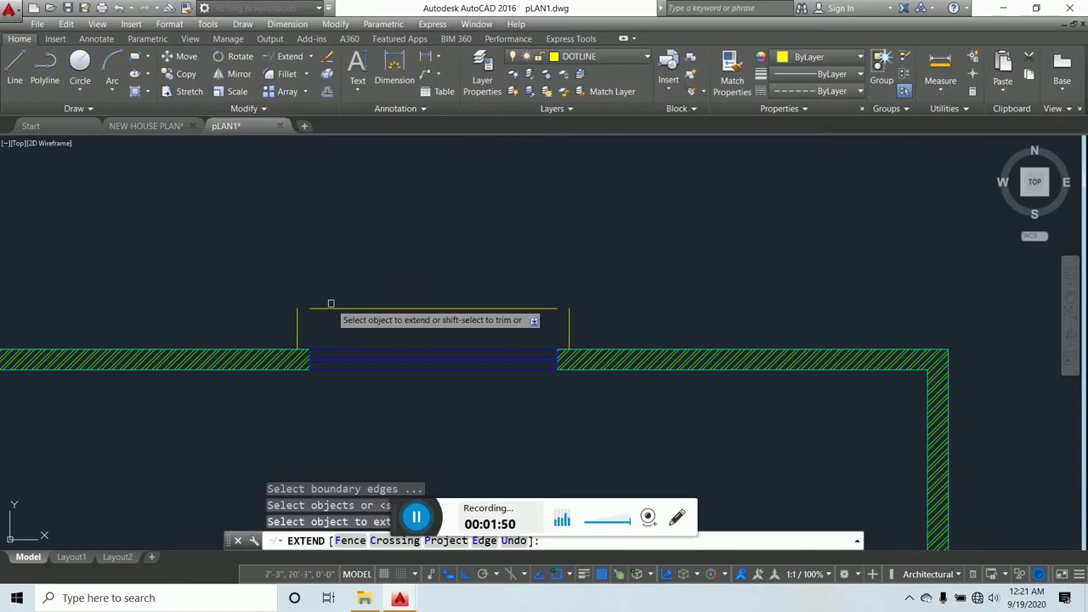
click(332, 307)
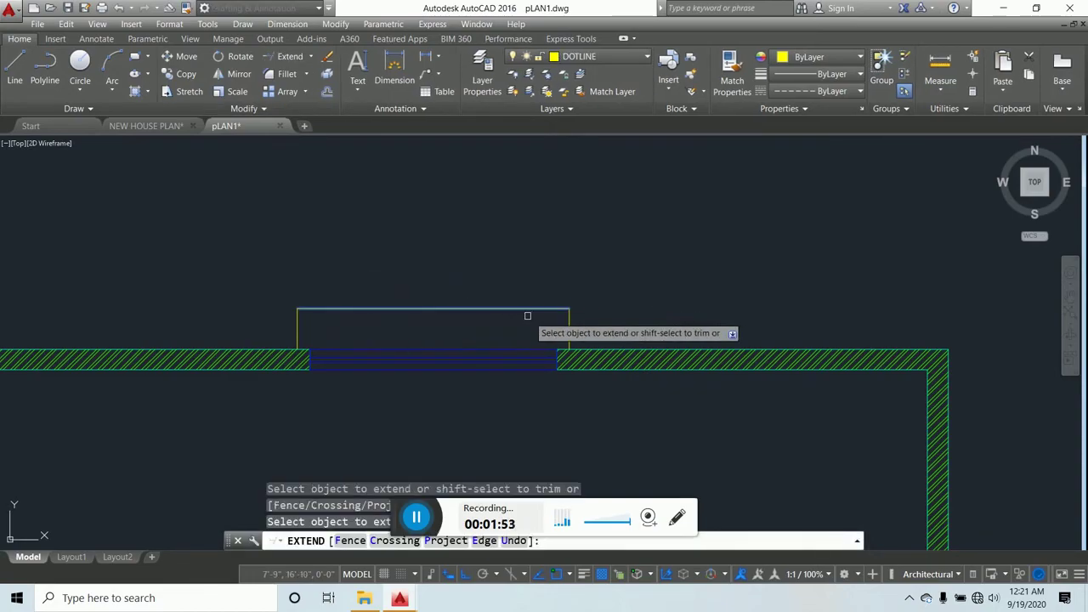
Extend both ends of the left window outline's long vertical line to meet its upper and lower end lines
scroll(586, 255, down, 5)
scroll(416, 344, up, 4)
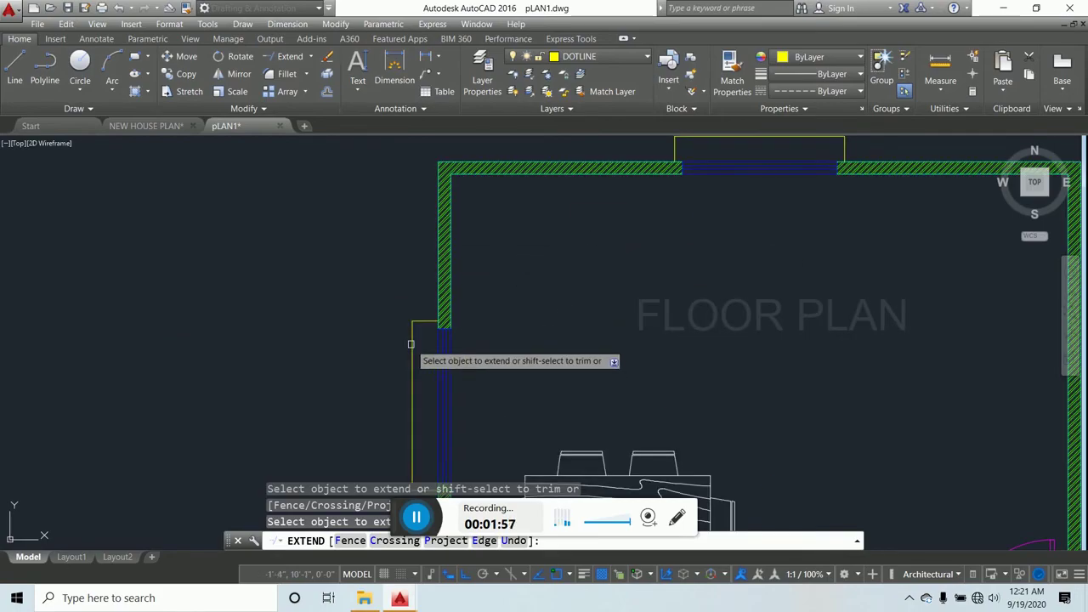
scroll(399, 306, down, 5)
scroll(384, 315, up, 5)
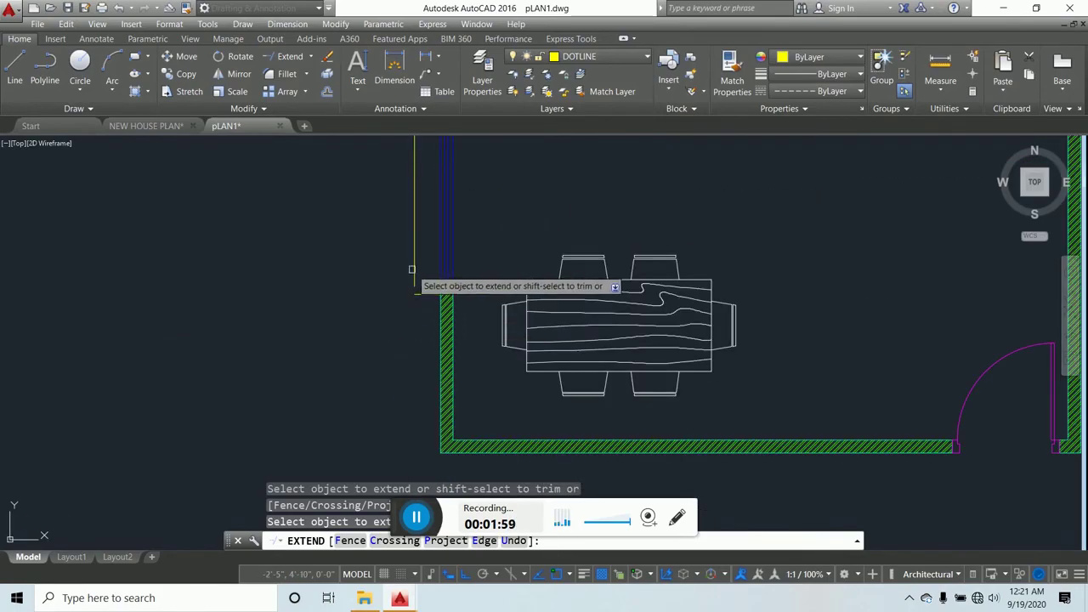
scroll(414, 273, down, 5)
key(Escape)
key(Escape)
key(Escape)
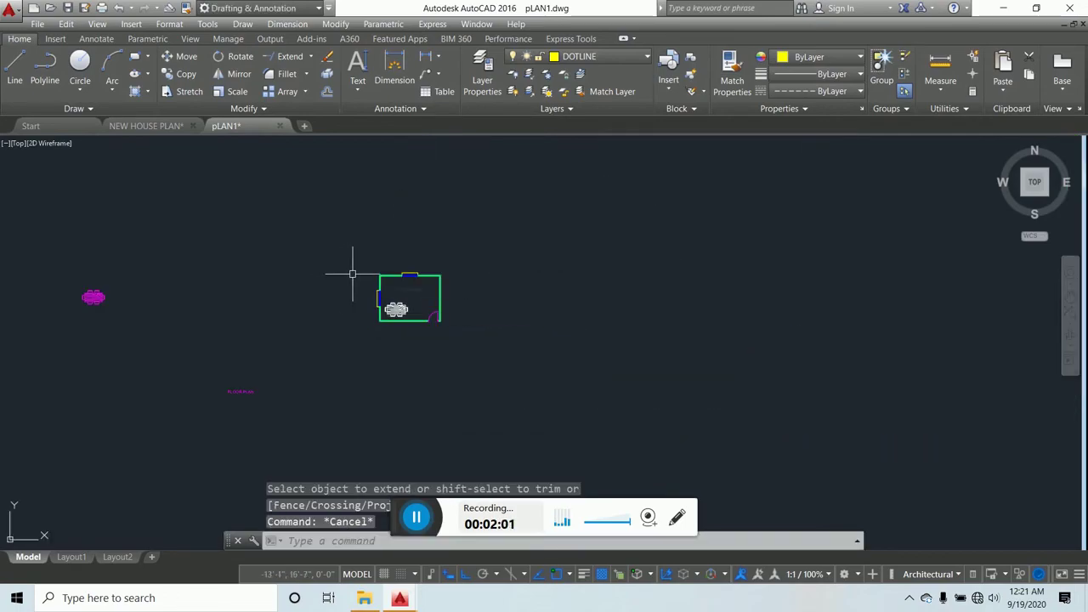
Join the three lines of the upper window's outline into a single polyline
scroll(392, 258, up, 2)
scroll(396, 250, up, 4)
middle_drag(475, 304, 514, 249)
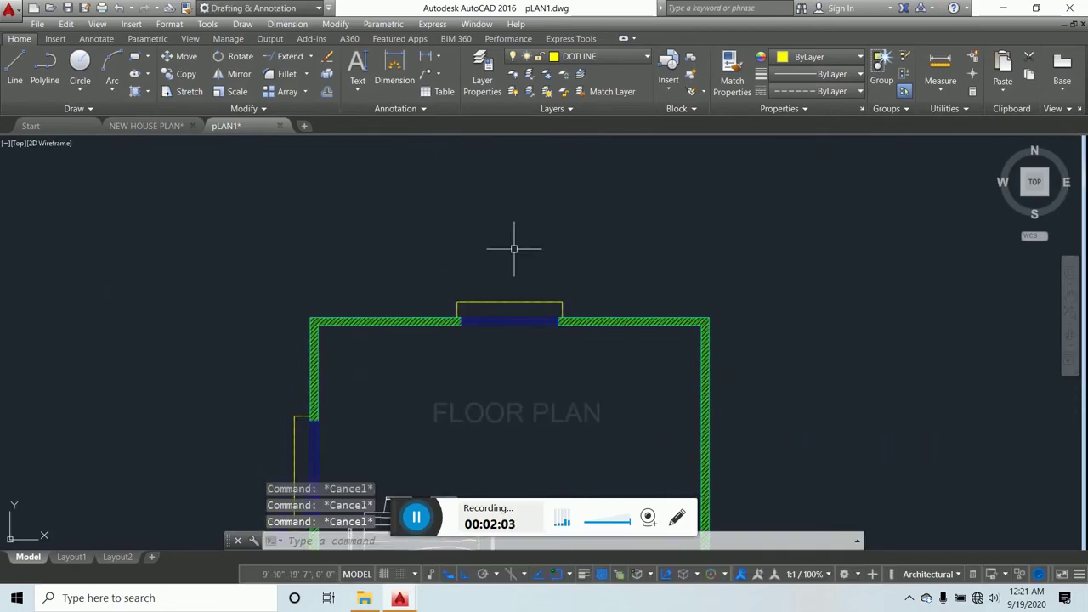
text(j)
key(Return)
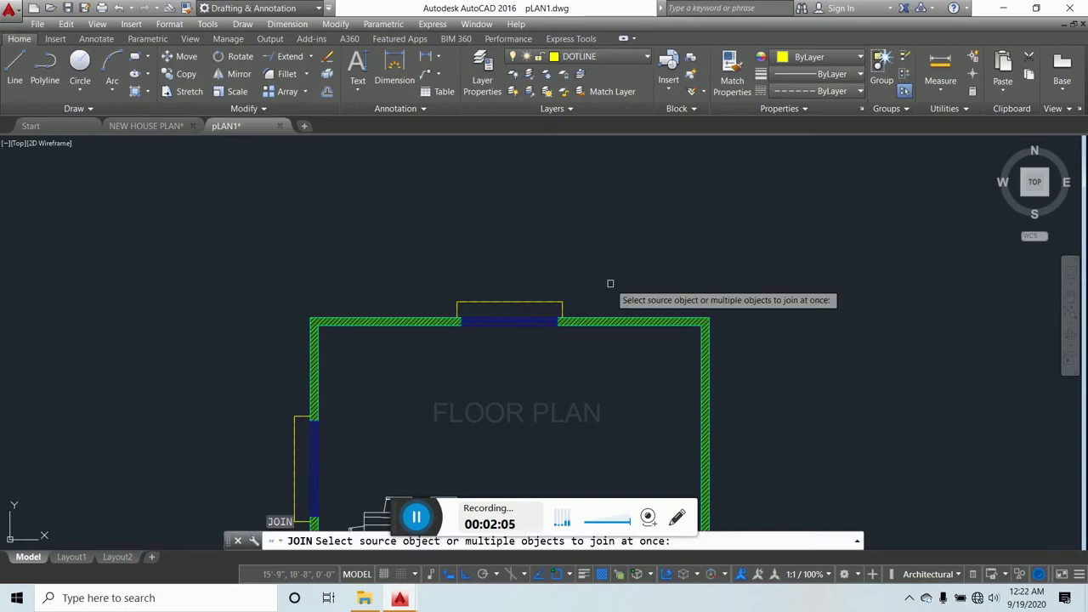
scroll(558, 294, up, 5)
click(643, 286)
click(519, 242)
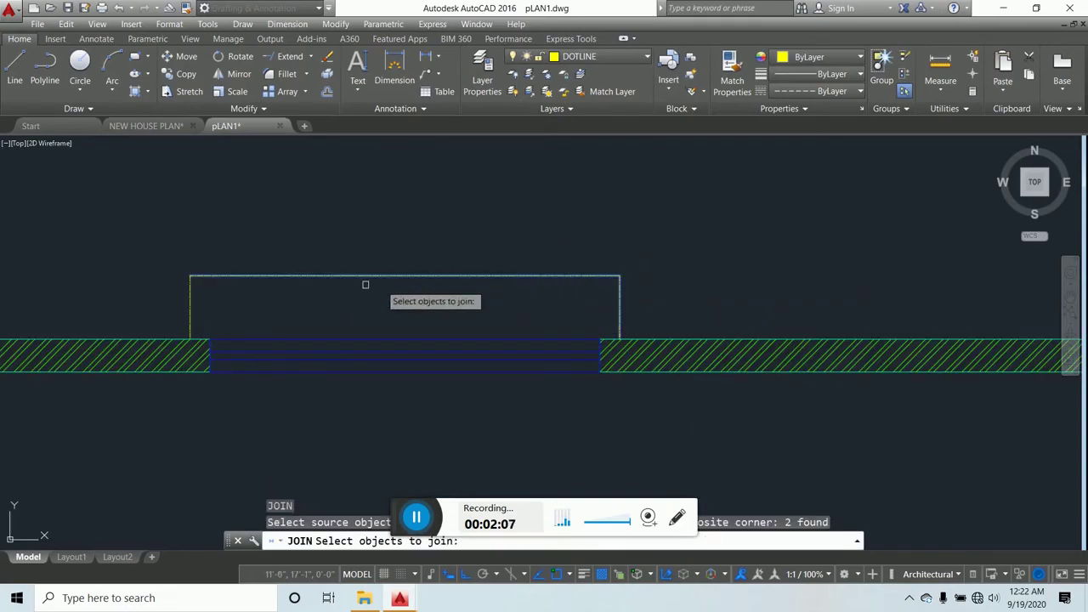
click(204, 294)
click(165, 247)
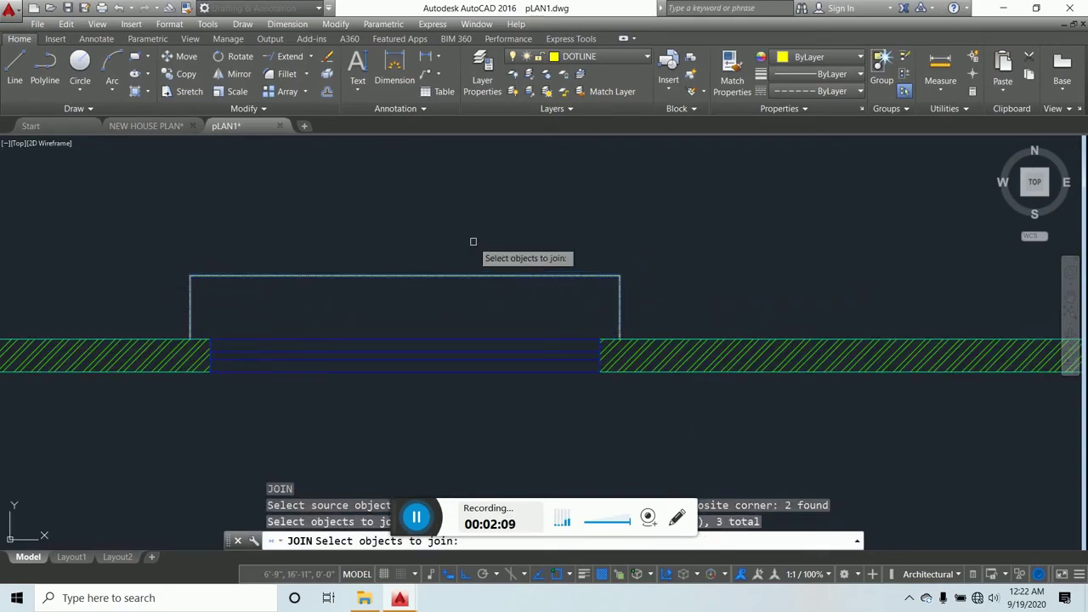
key(Return)
Join the three lines of the left window's outline into a single polyline
scroll(666, 225, down, 8)
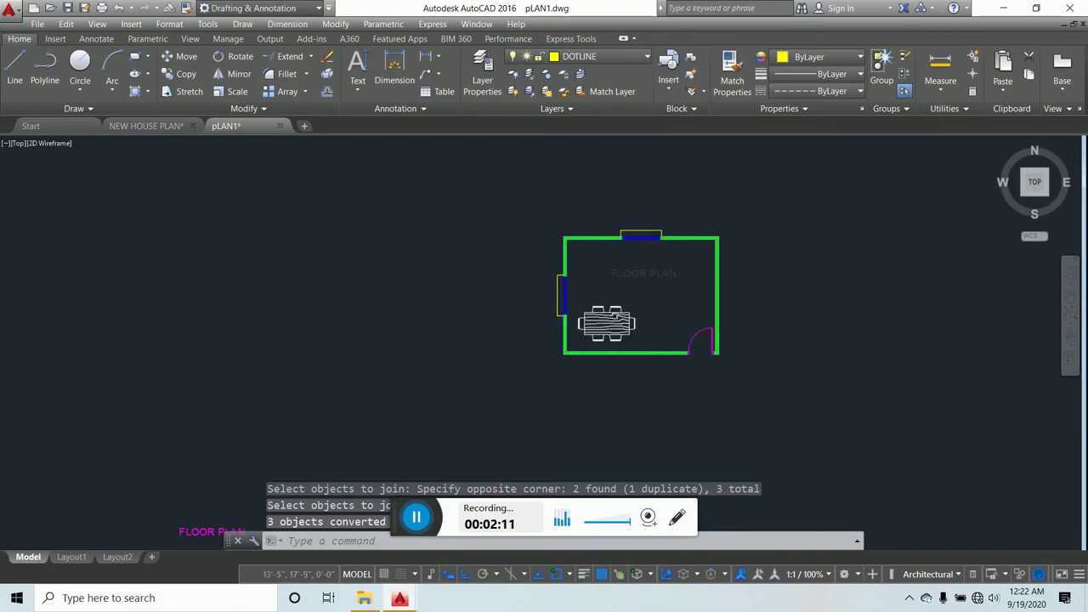
scroll(620, 277, up, 6)
text(j)
key(Return)
scroll(516, 206, up, 4)
scroll(517, 206, up, 4)
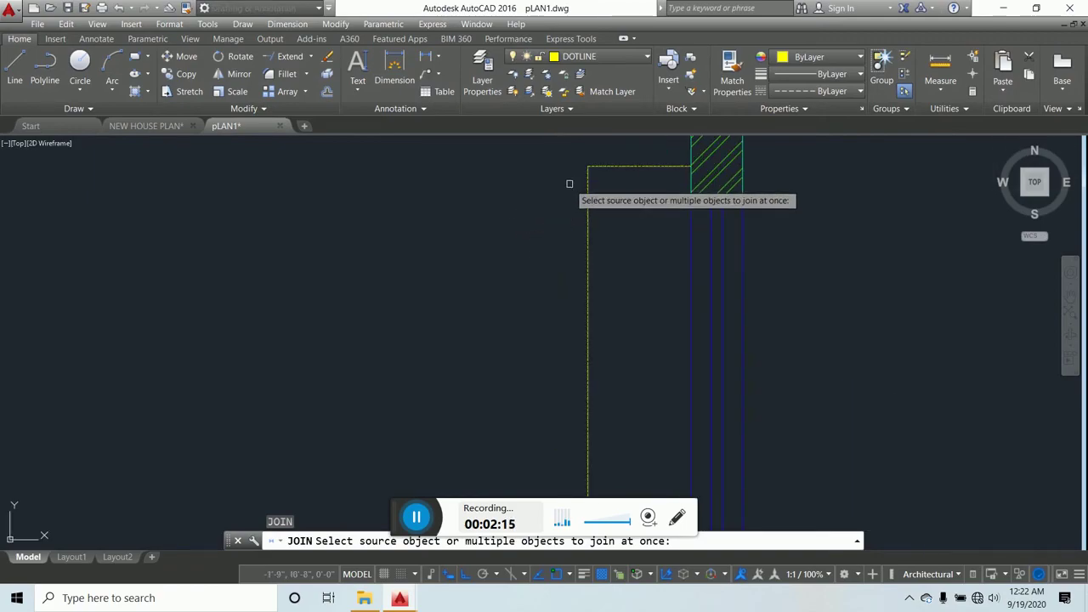
click(608, 189)
click(581, 174)
click(617, 189)
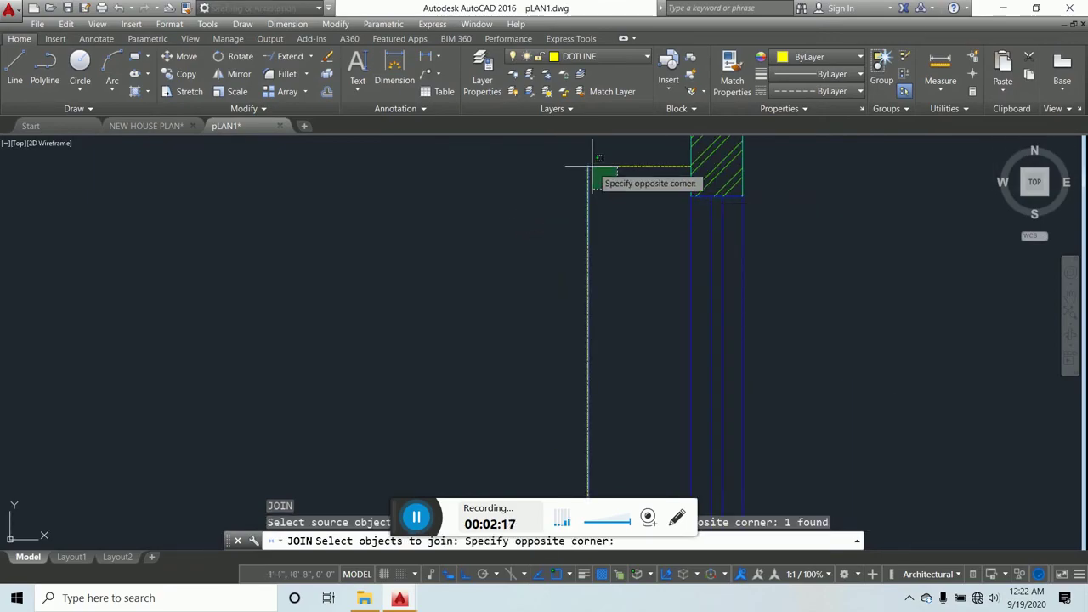
click(564, 164)
scroll(572, 321, down, 6)
scroll(587, 310, up, 8)
scroll(600, 296, down, 3)
click(610, 285)
click(569, 235)
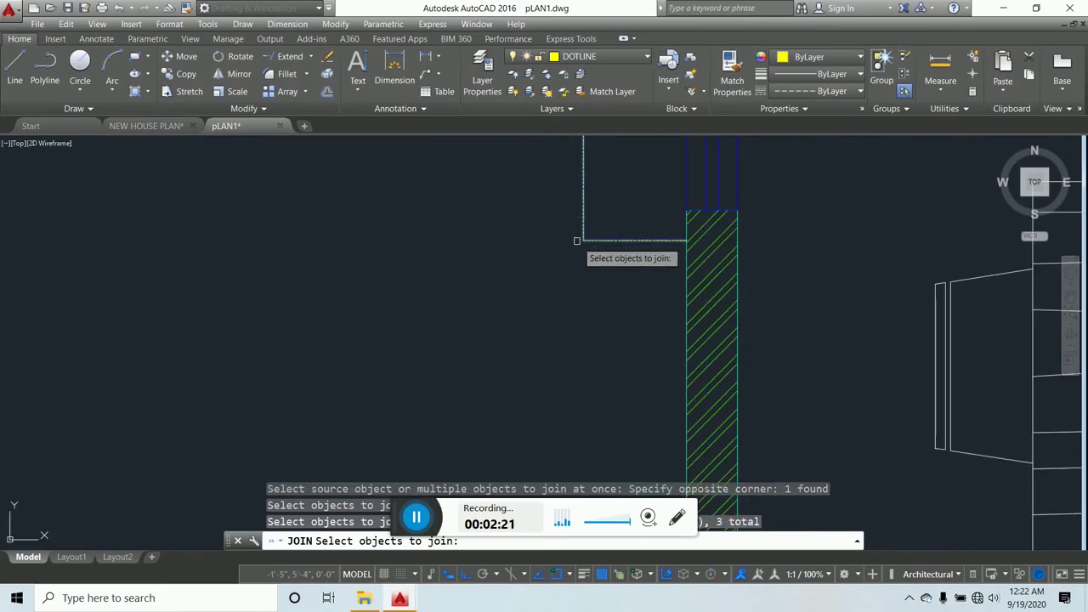
key(Return)
Examine both joined window outlines, checking the dash pattern closely at the upper outline's right corner
scroll(576, 268, down, 10)
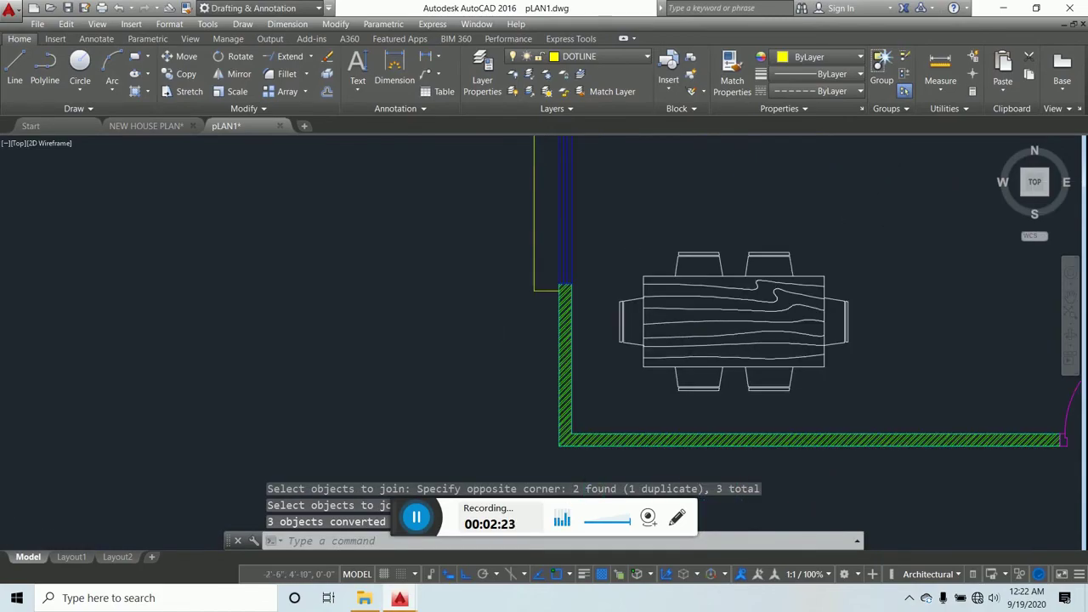
scroll(543, 251, up, 6)
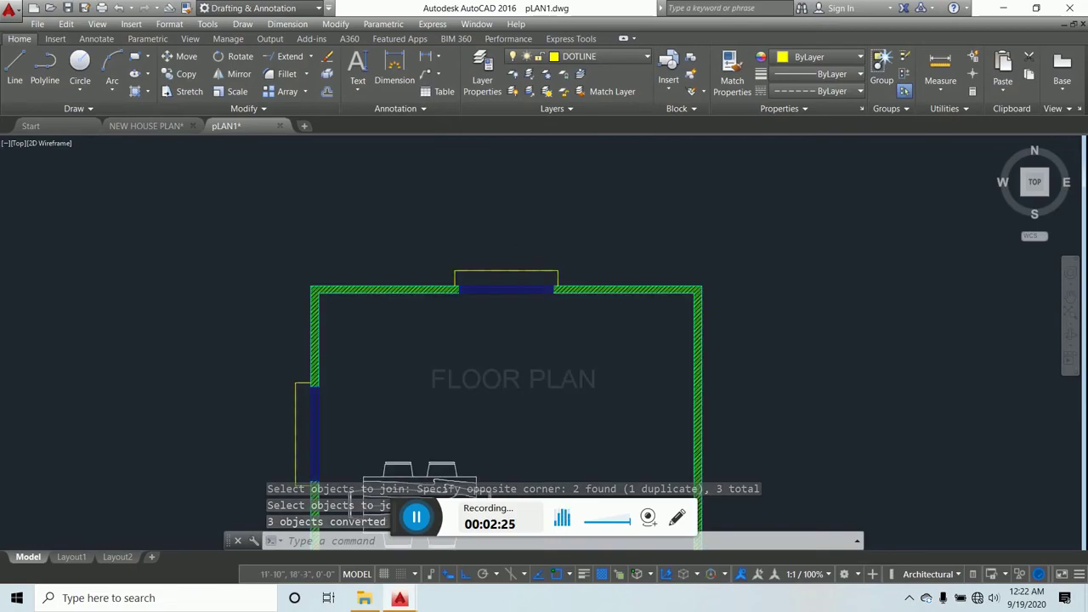
scroll(536, 238, down, 3)
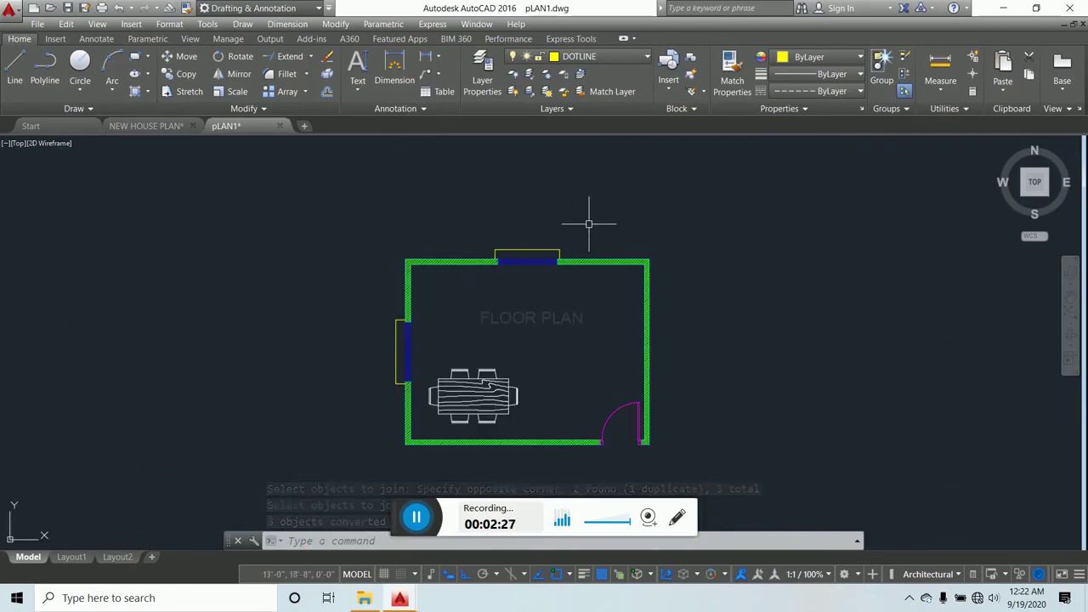
scroll(557, 234, up, 5)
scroll(565, 250, up, 8)
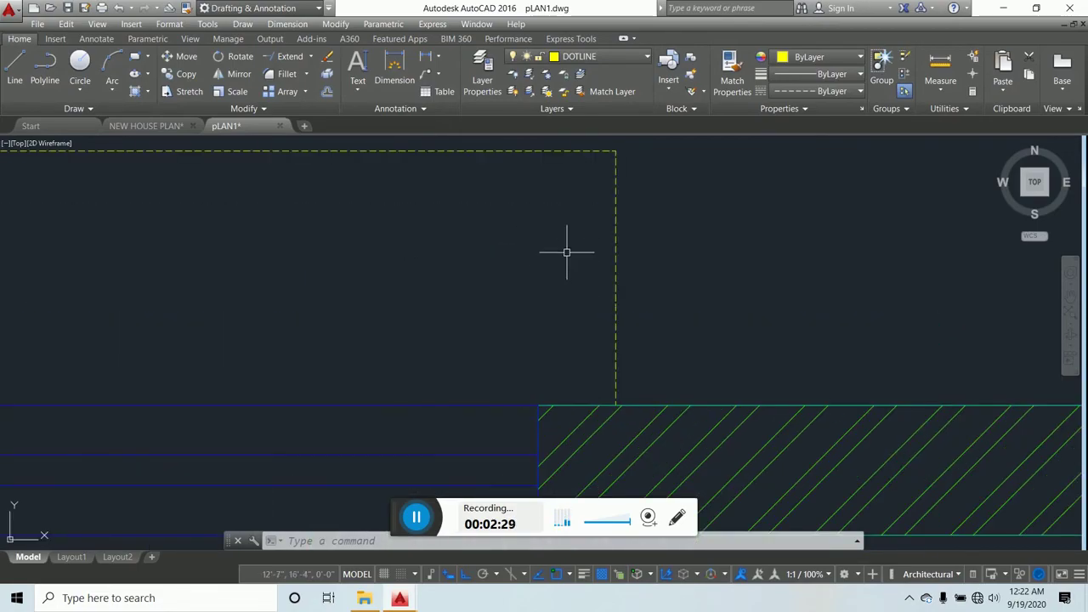
scroll(575, 214, down, 3)
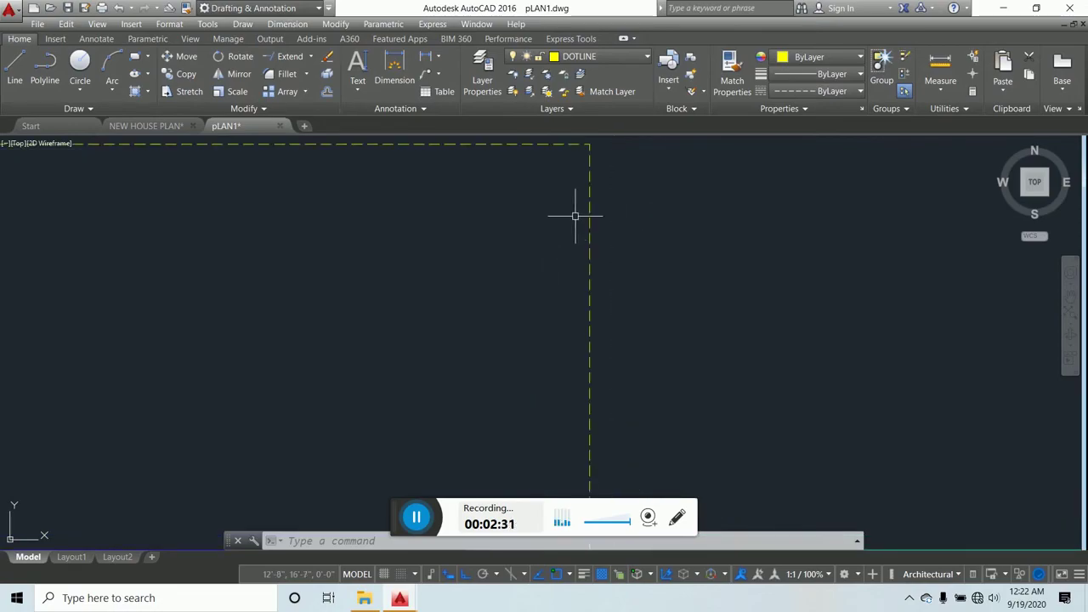
scroll(561, 210, down, 2)
scroll(595, 226, down, 3)
scroll(591, 222, down, 1)
key(Escape)
key(Escape)
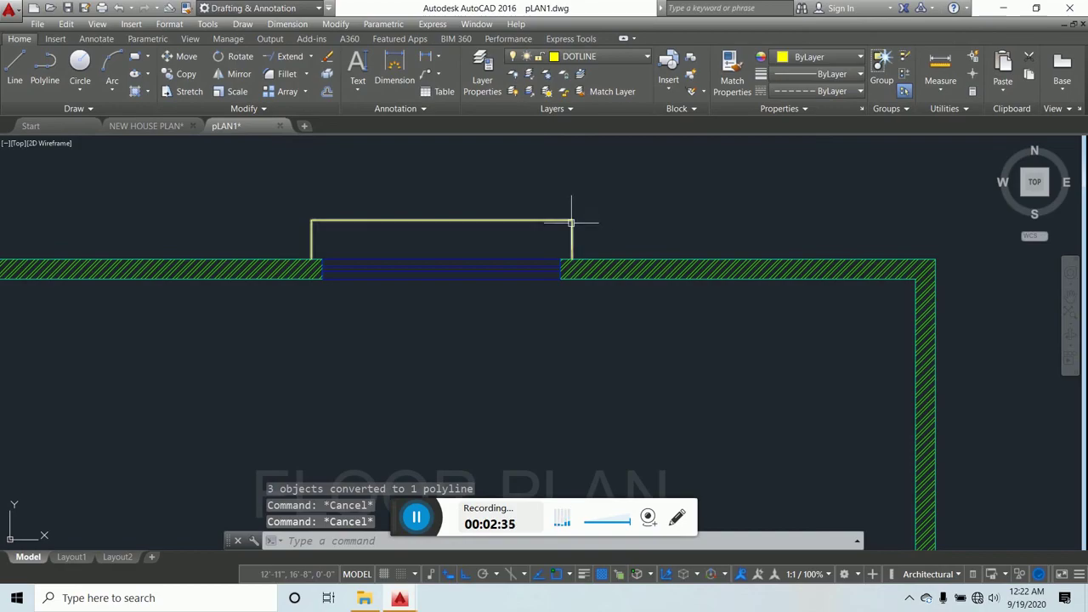
Set the linetype scale of the upper window's outline polyline to 10
click(572, 221)
mouse_move(572, 222)
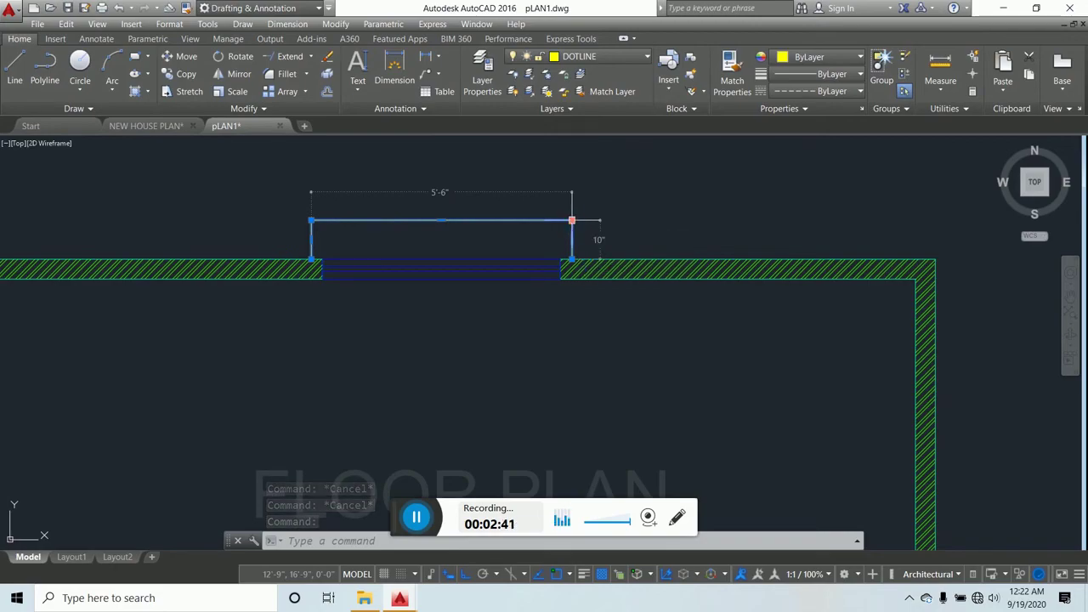
right_click(572, 224)
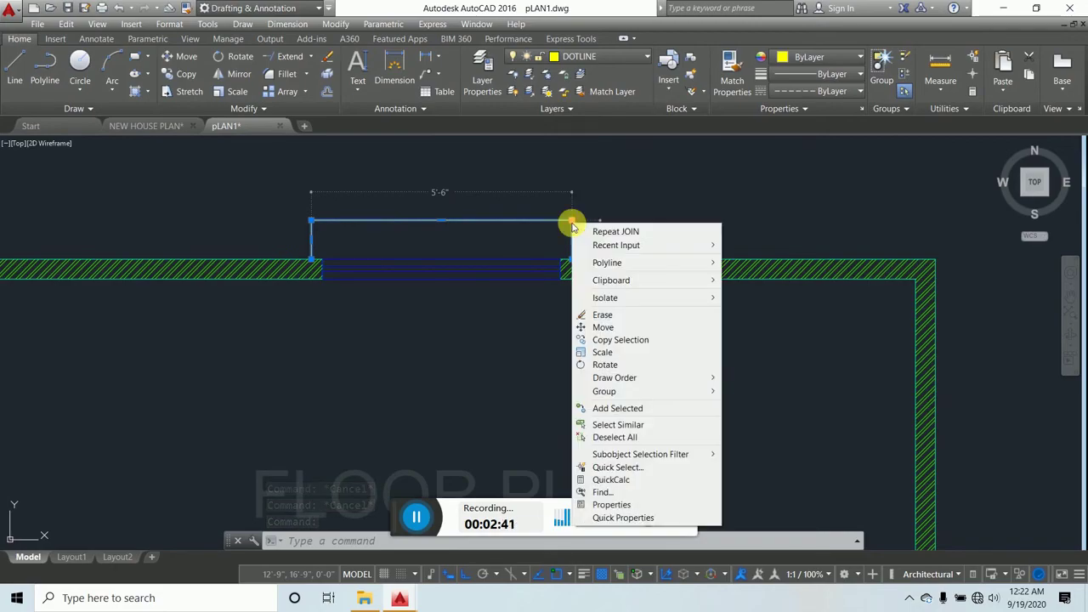
click(628, 507)
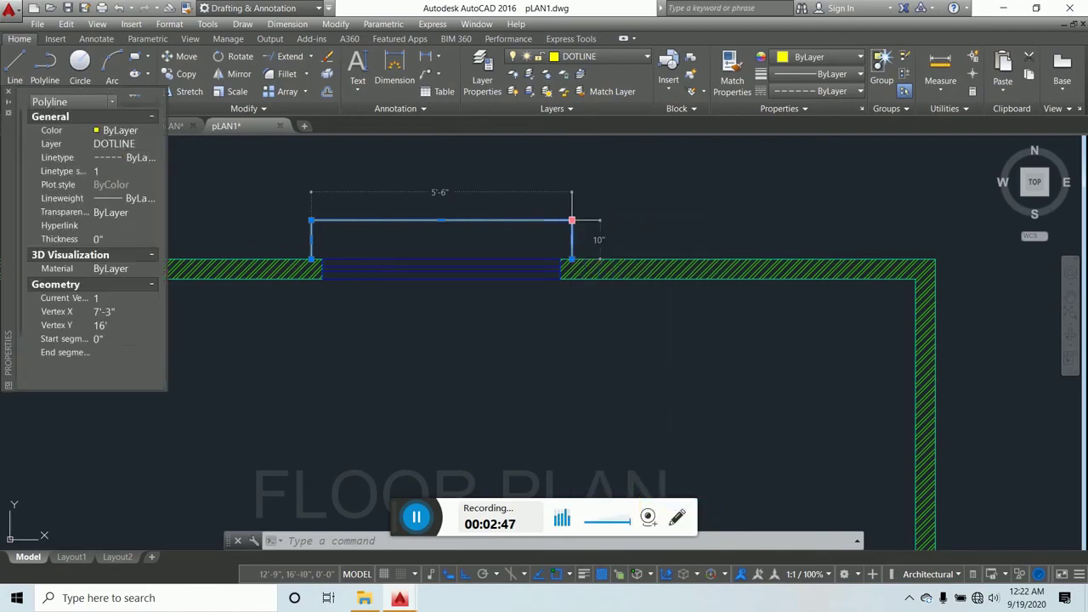
click(111, 173)
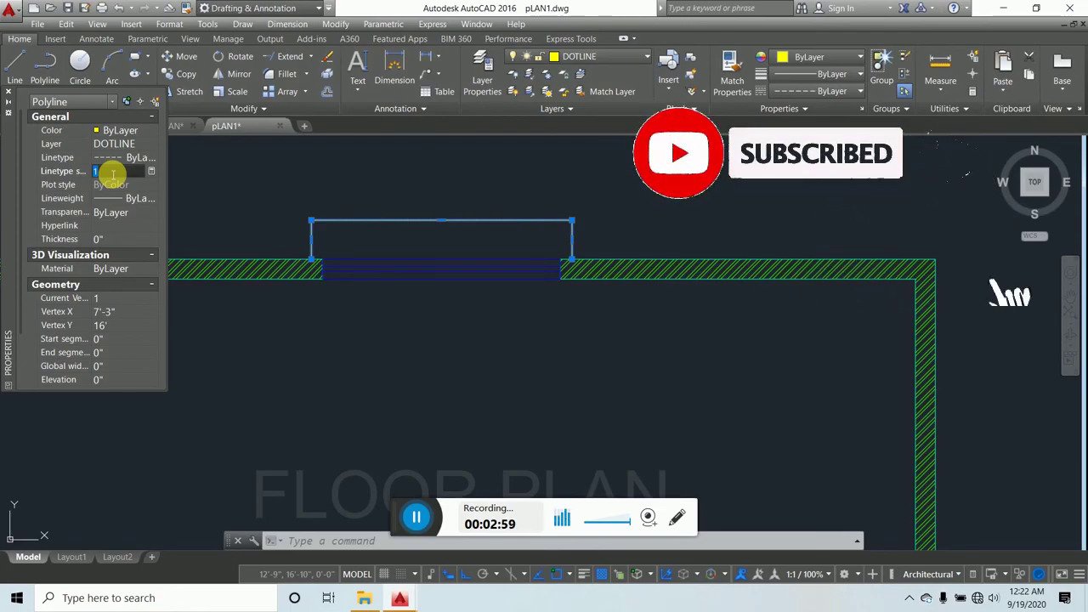
text(10)
key(Return)
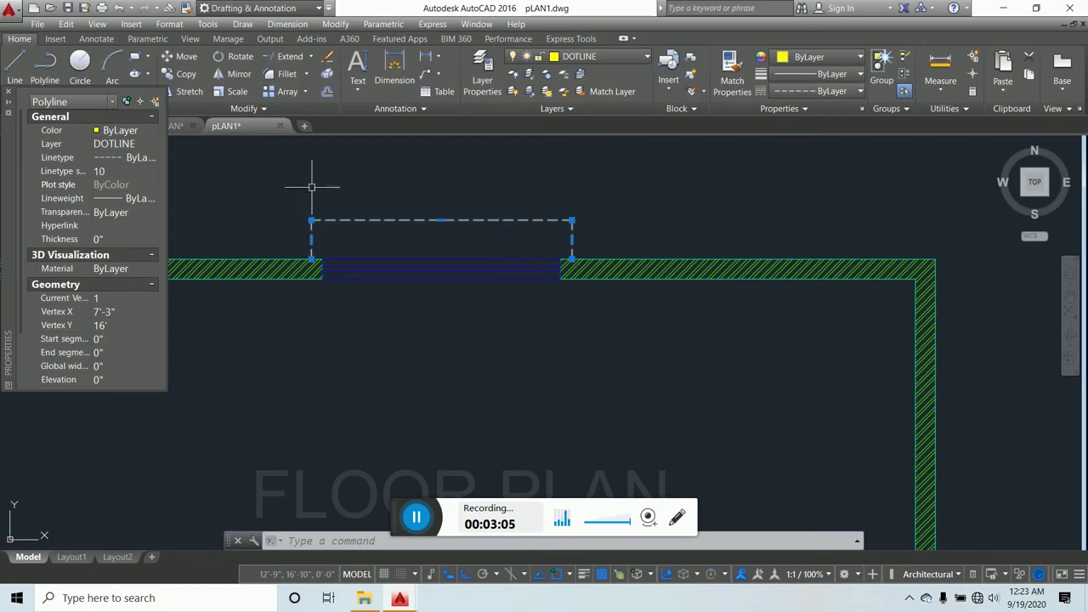
click(8, 92)
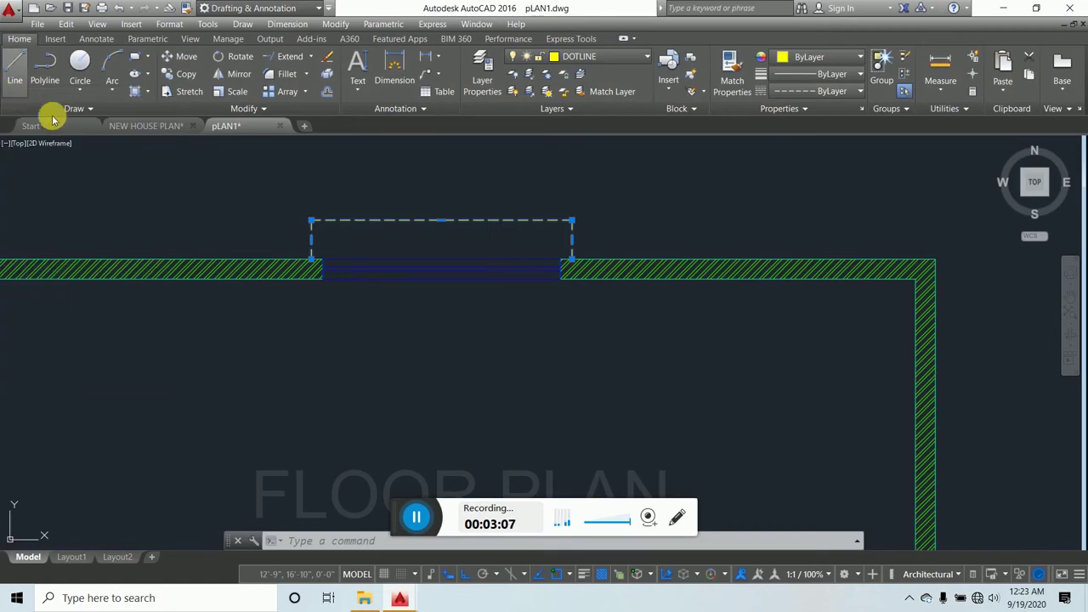
Set the linetype scale of the left window's outline polyline to 15 and close its properties
scroll(531, 213, down, 3)
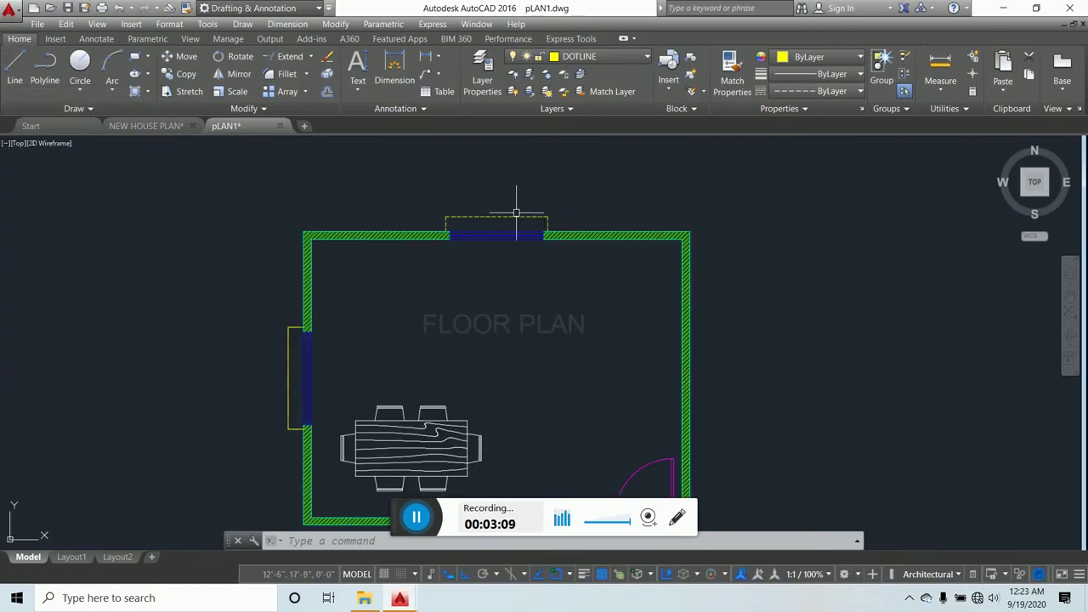
scroll(509, 216, up, 3)
scroll(391, 222, up, 2)
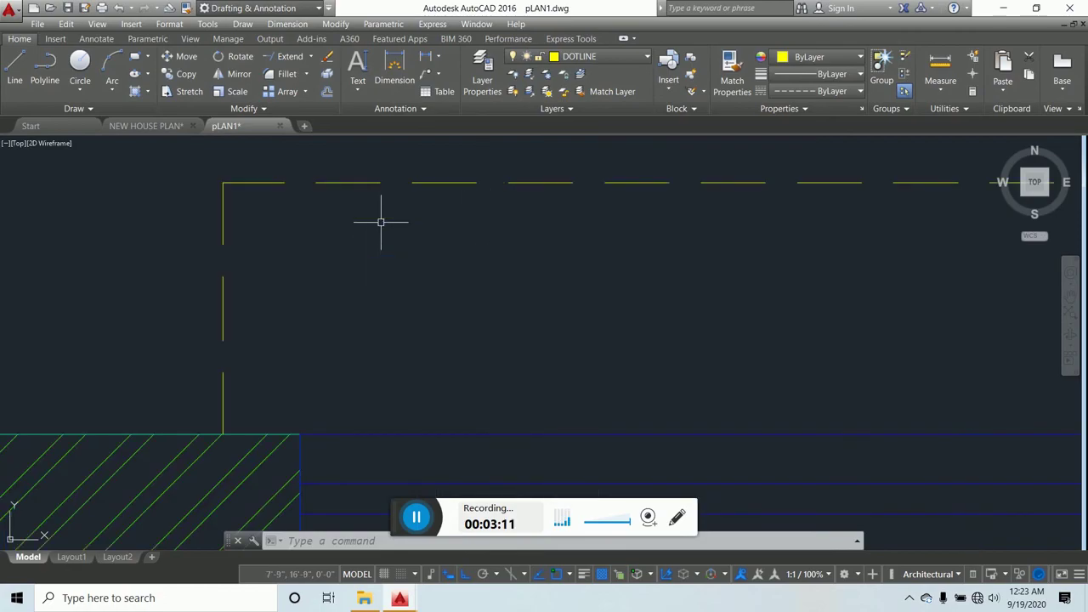
scroll(382, 219, down, 2)
scroll(476, 192, down, 3)
scroll(340, 295, up, 4)
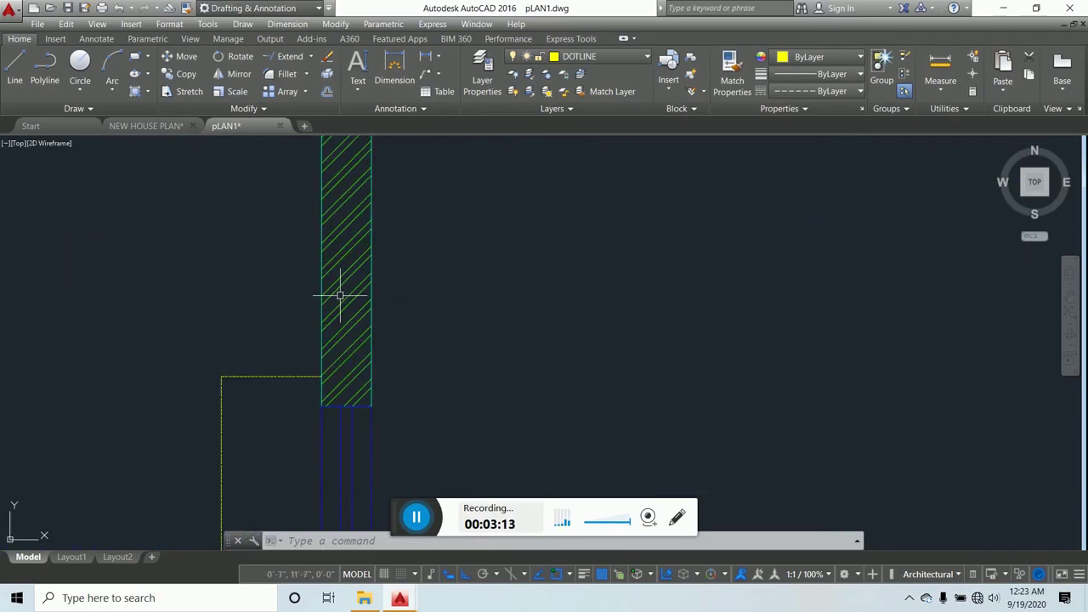
click(262, 376)
right_click(263, 377)
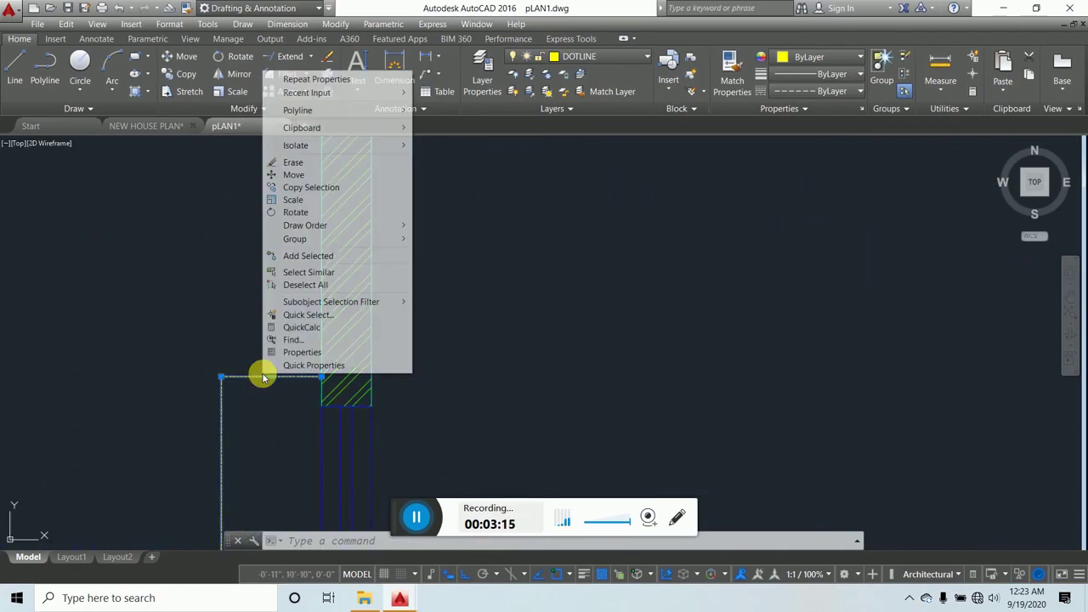
click(299, 352)
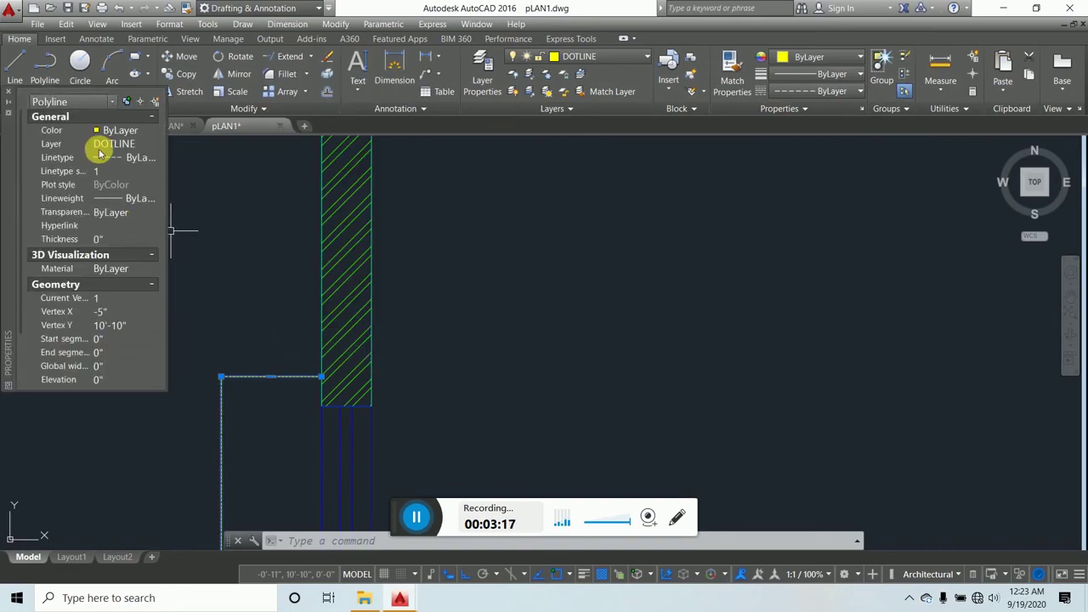
click(106, 173)
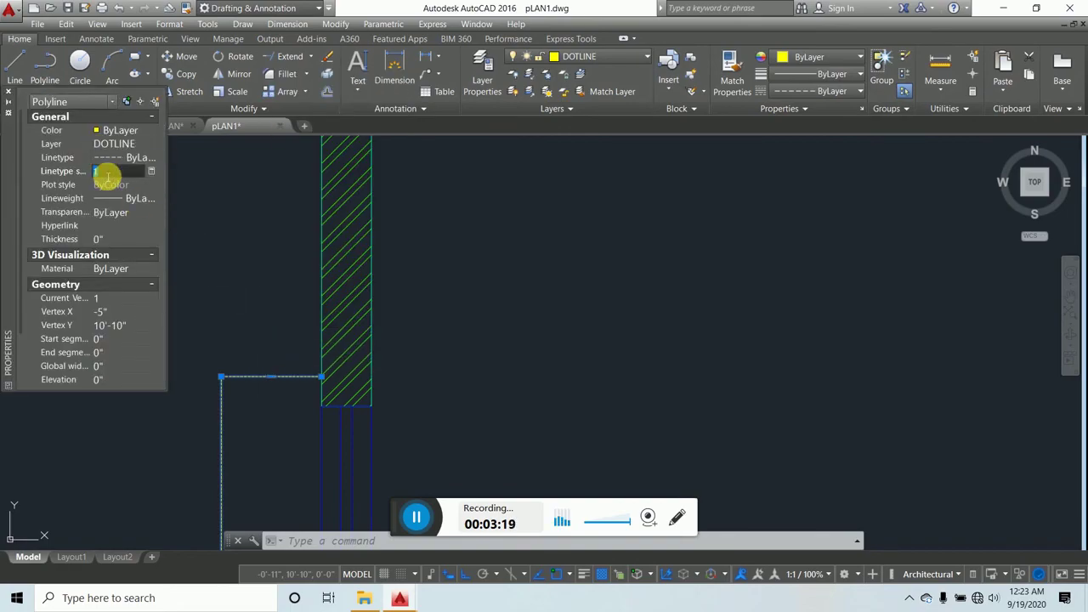
text(1)
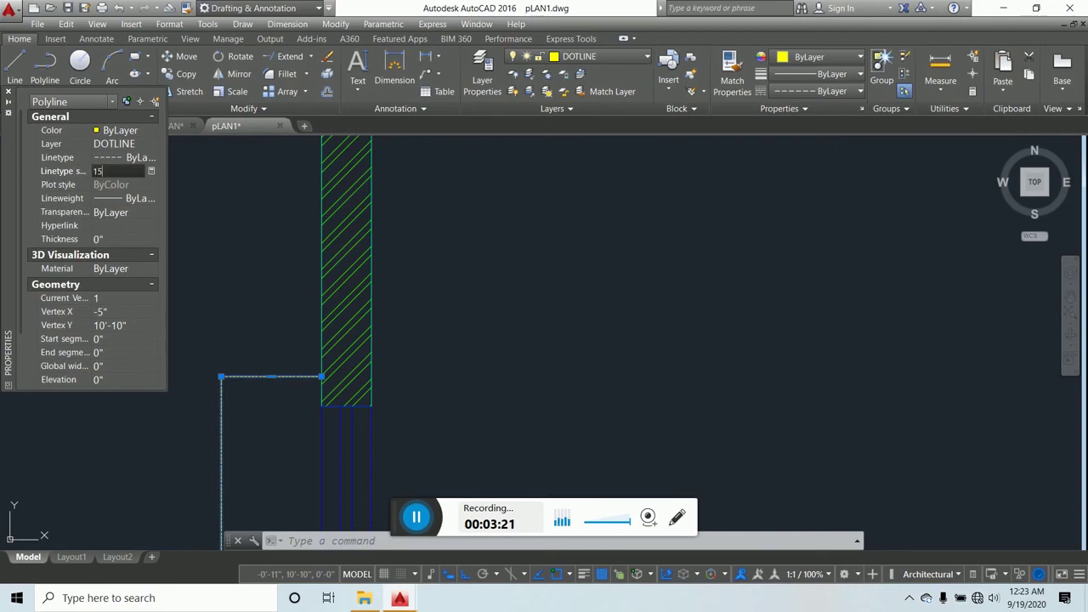
key(Return)
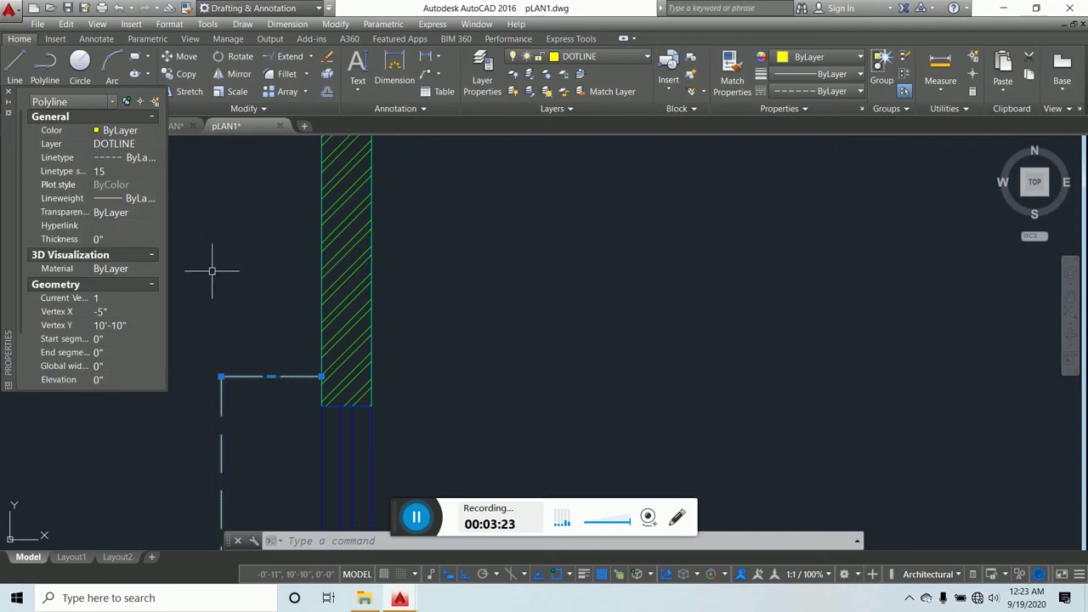
scroll(226, 258, down, 3)
key(Escape)
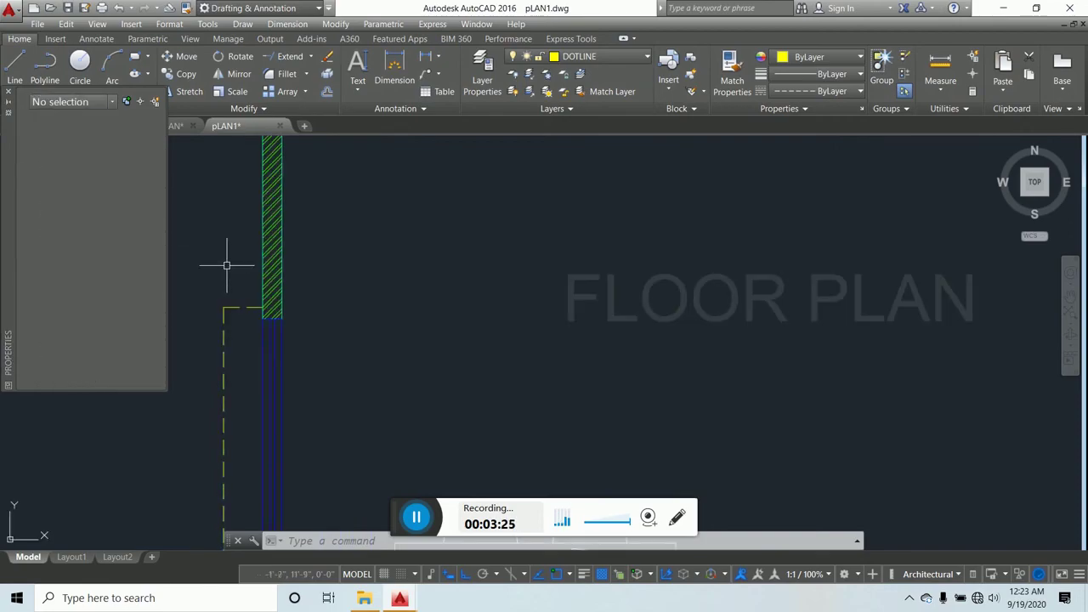
scroll(226, 258, down, 1)
scroll(220, 322, down, 2)
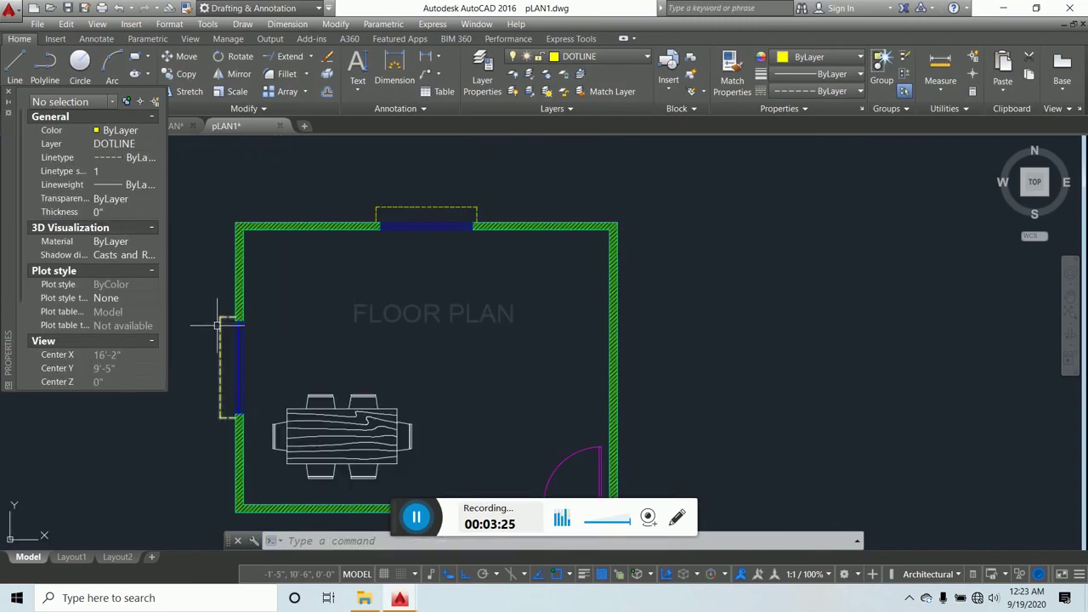
click(11, 98)
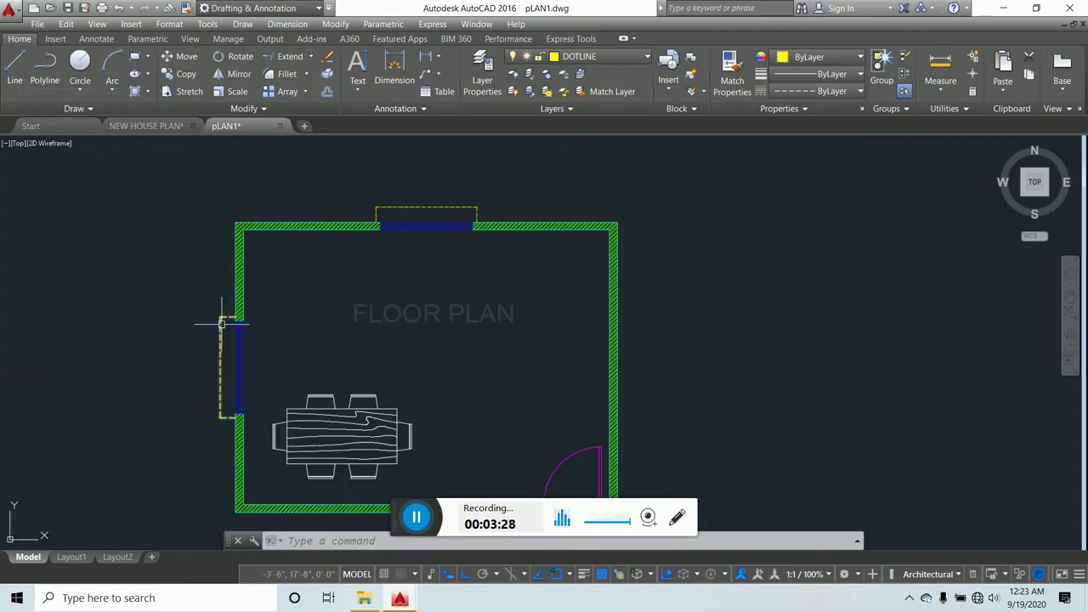
Examine the dashed outlines of the left and upper windows up close and within the whole plan
scroll(471, 209, down, 3)
scroll(391, 255, up, 5)
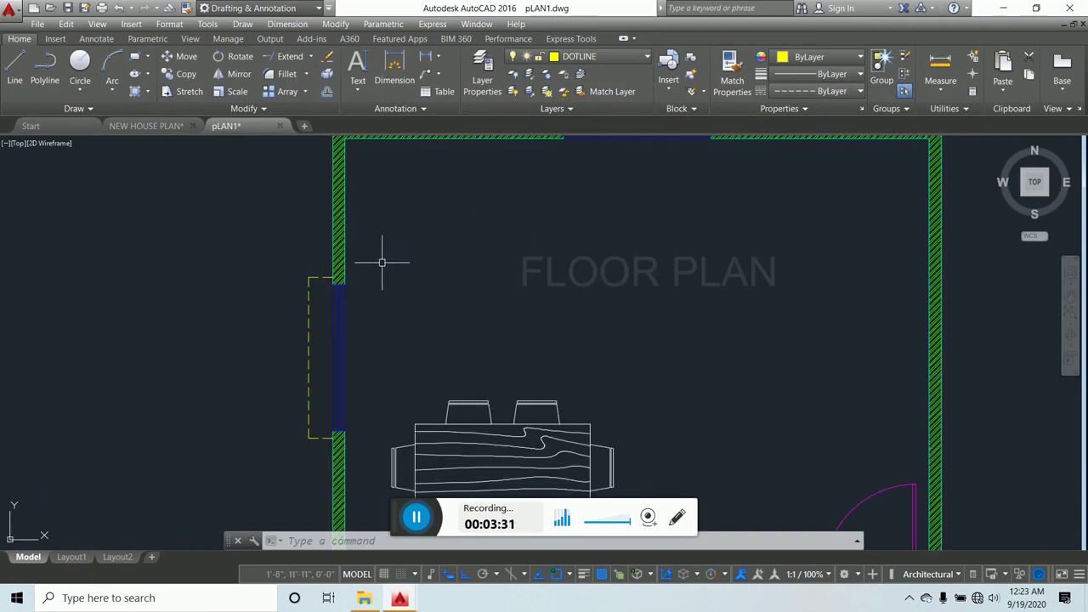
scroll(381, 263, down, 3)
scroll(500, 165, up, 3)
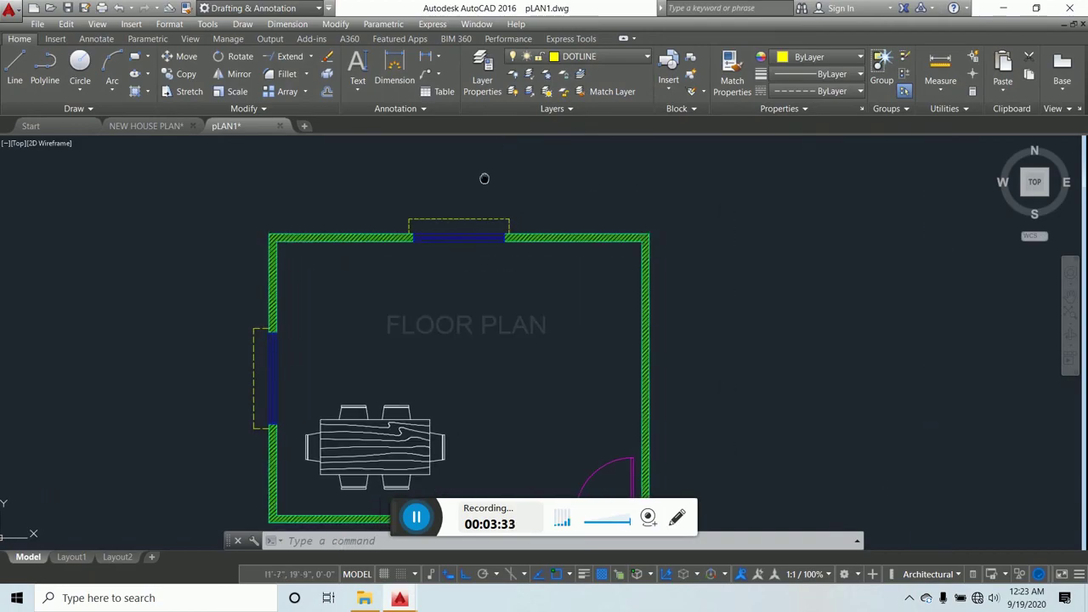
key(Escape)
key(Escape)
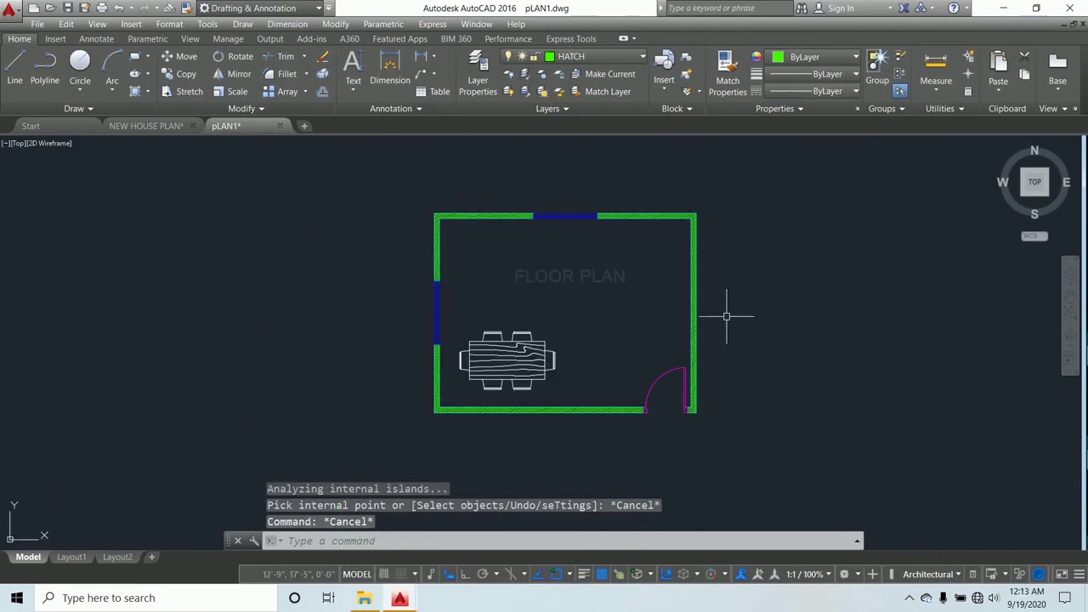
Recentre the floor plan in the view and minimize the drawing program to show the desktop
middle_drag(724, 329, 665, 344)
key(Escape)
key(Escape)
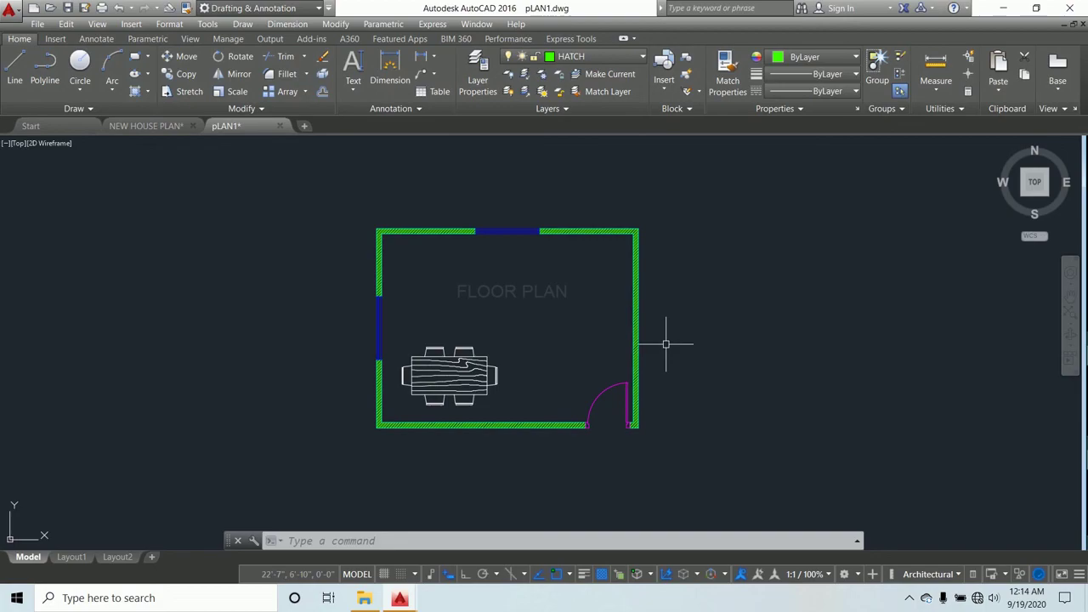
click(1003, 13)
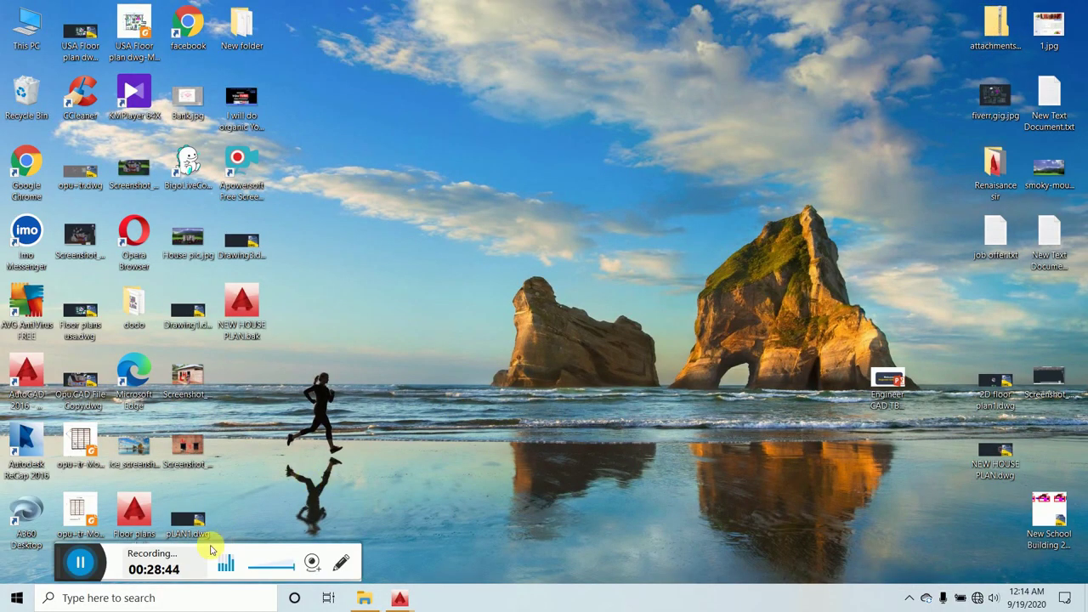